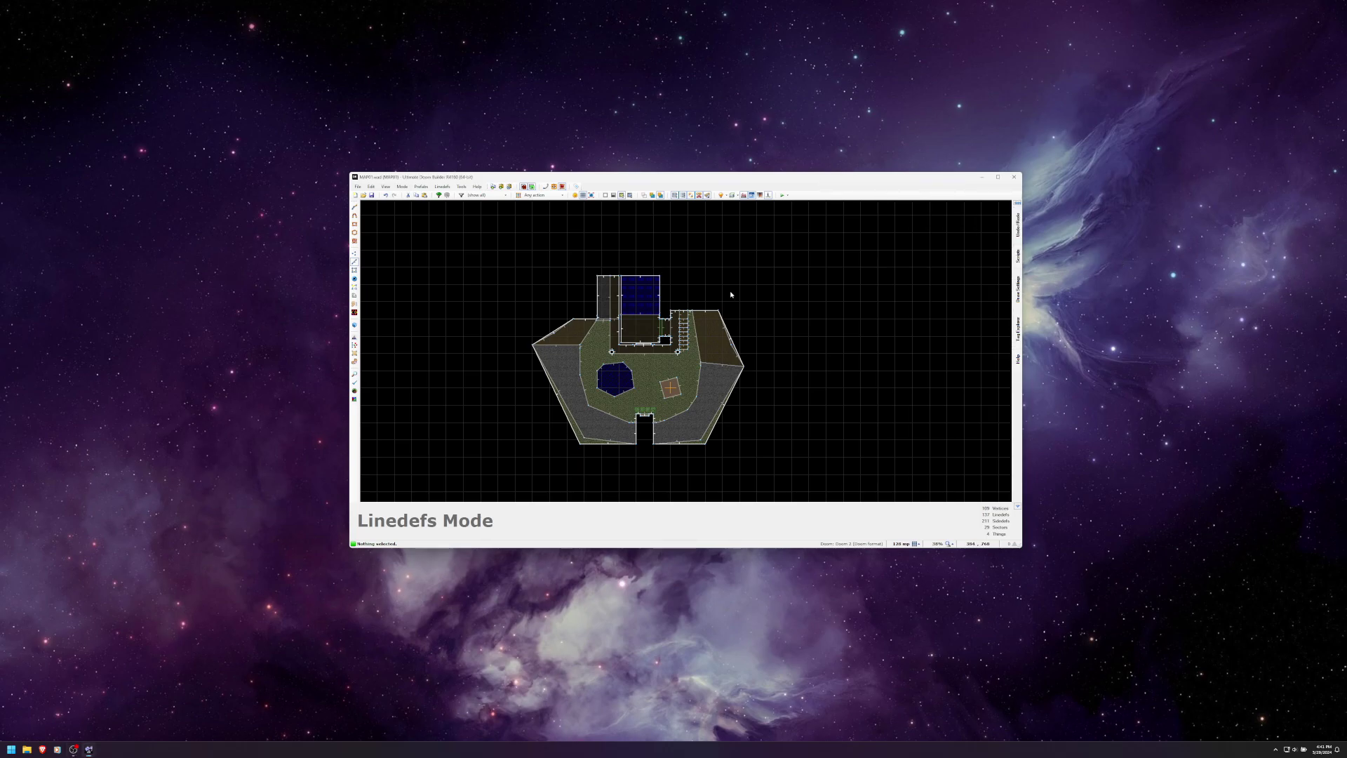
Inspect the blue-floored room, its raised platform, its ceiling and the UAC door in the 3D view
key(q)
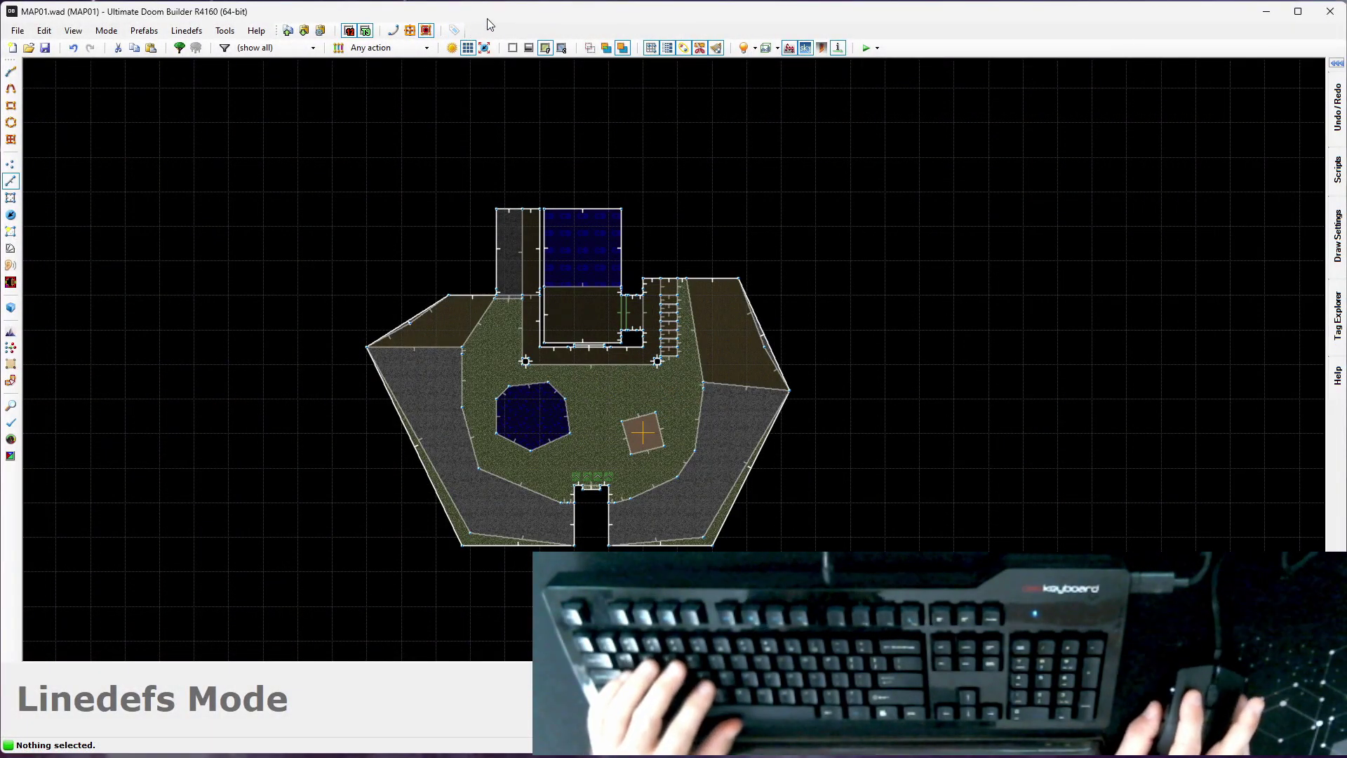
key(q)
key(w)
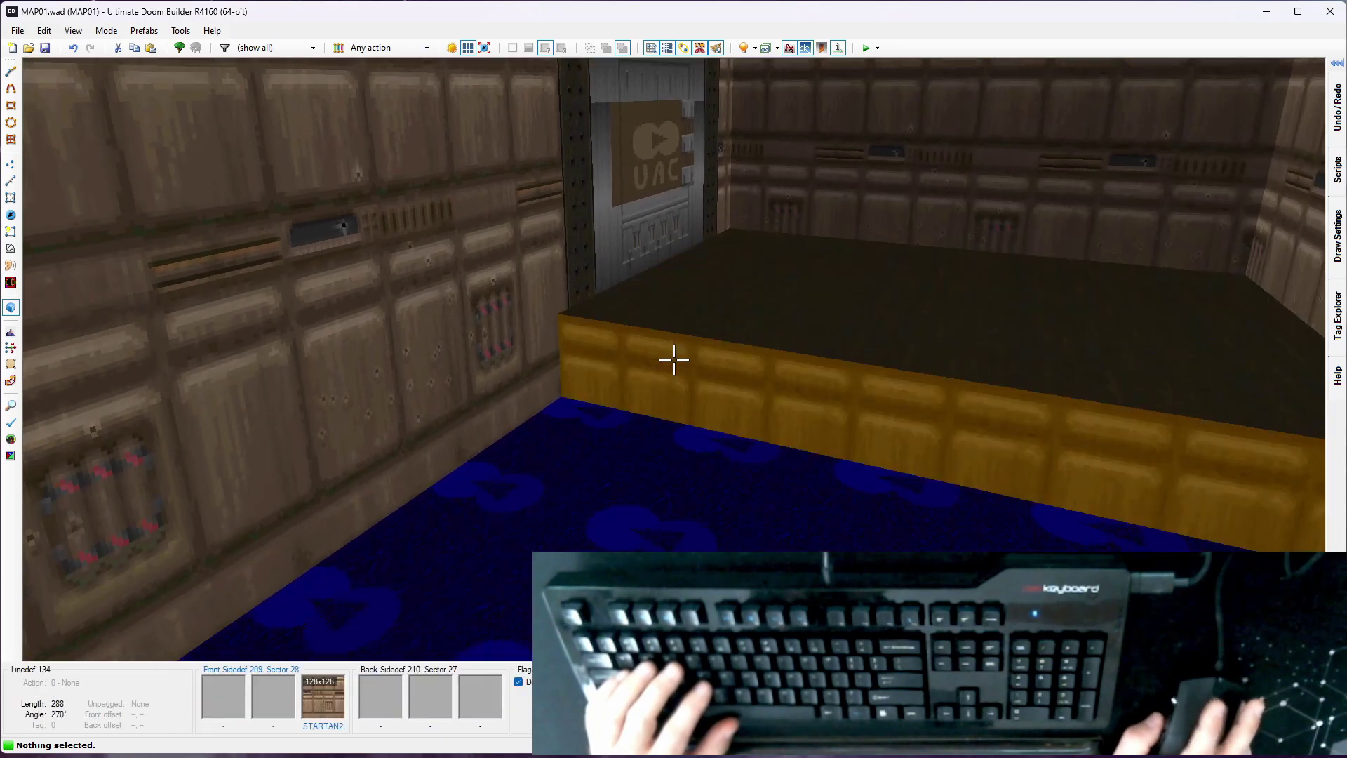
key(w)
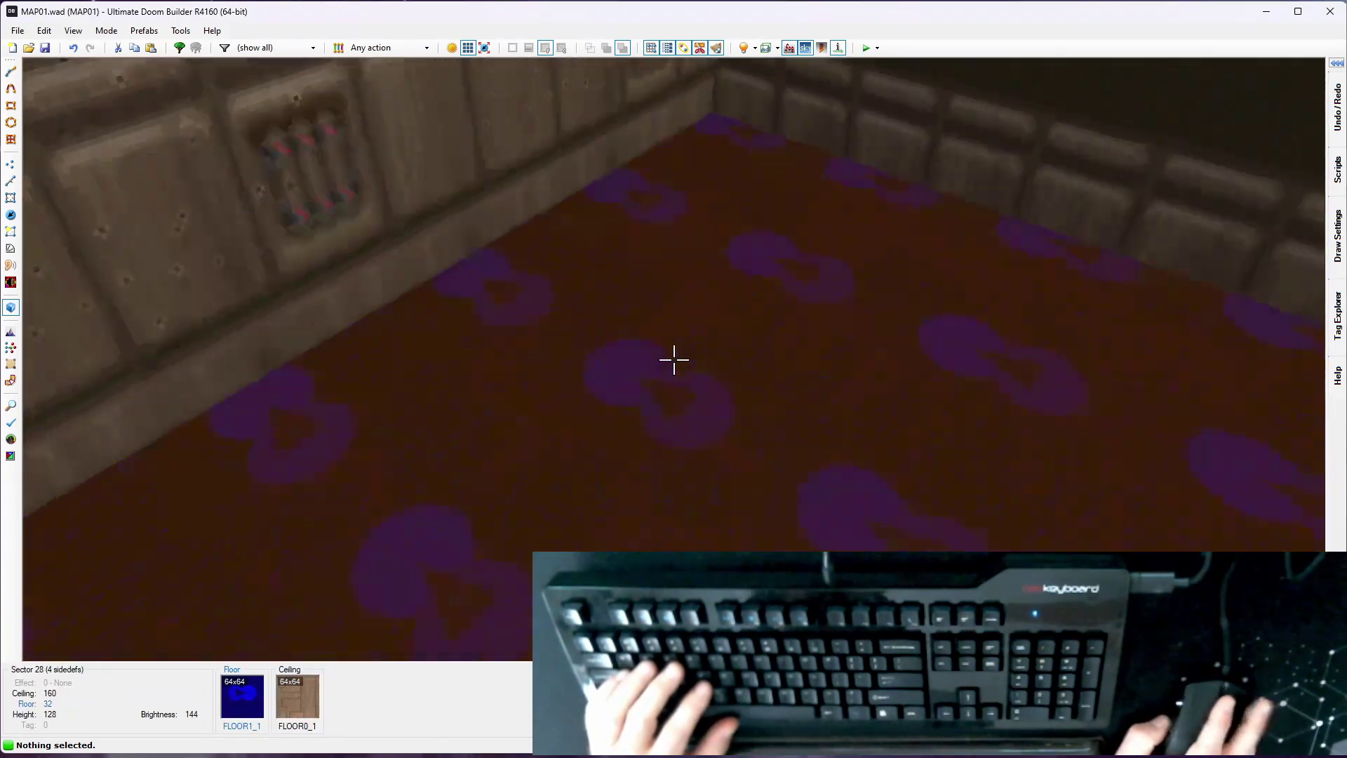
key(s)
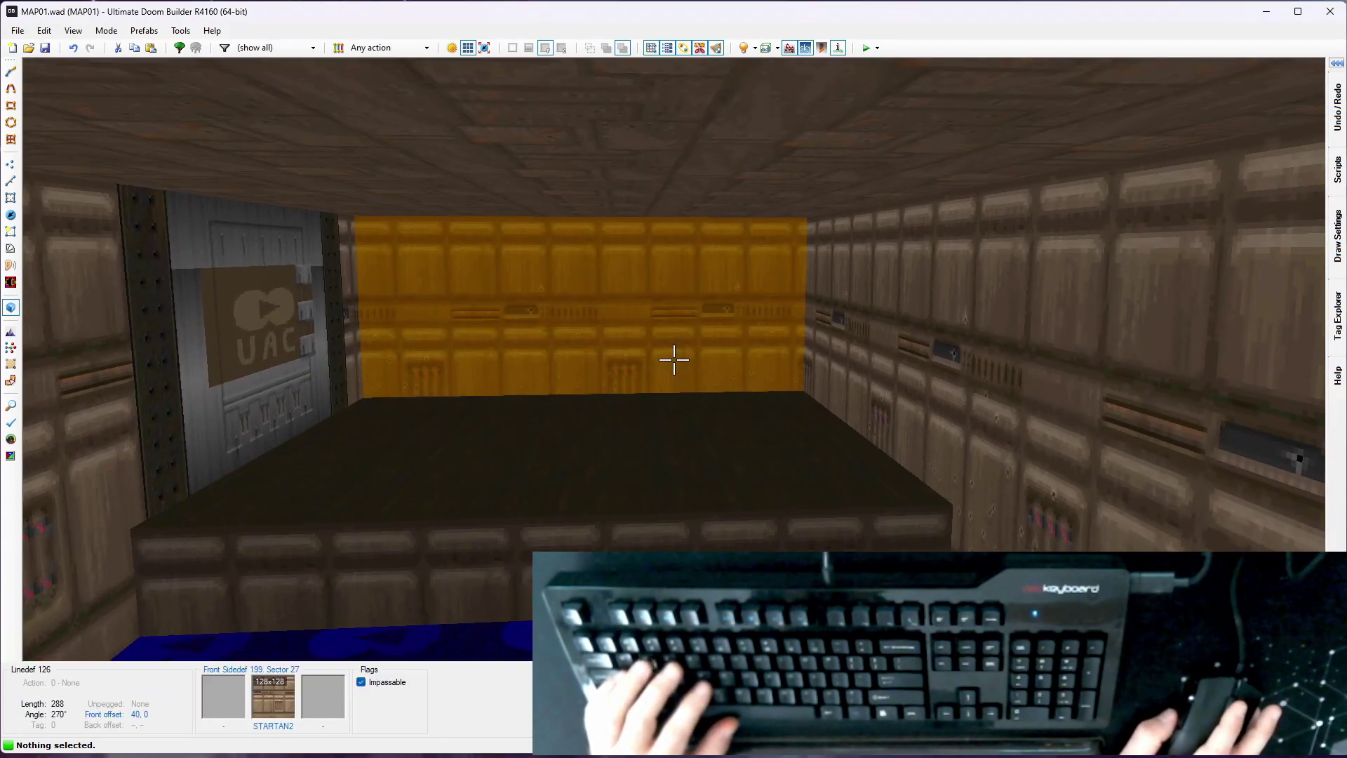
key(w)
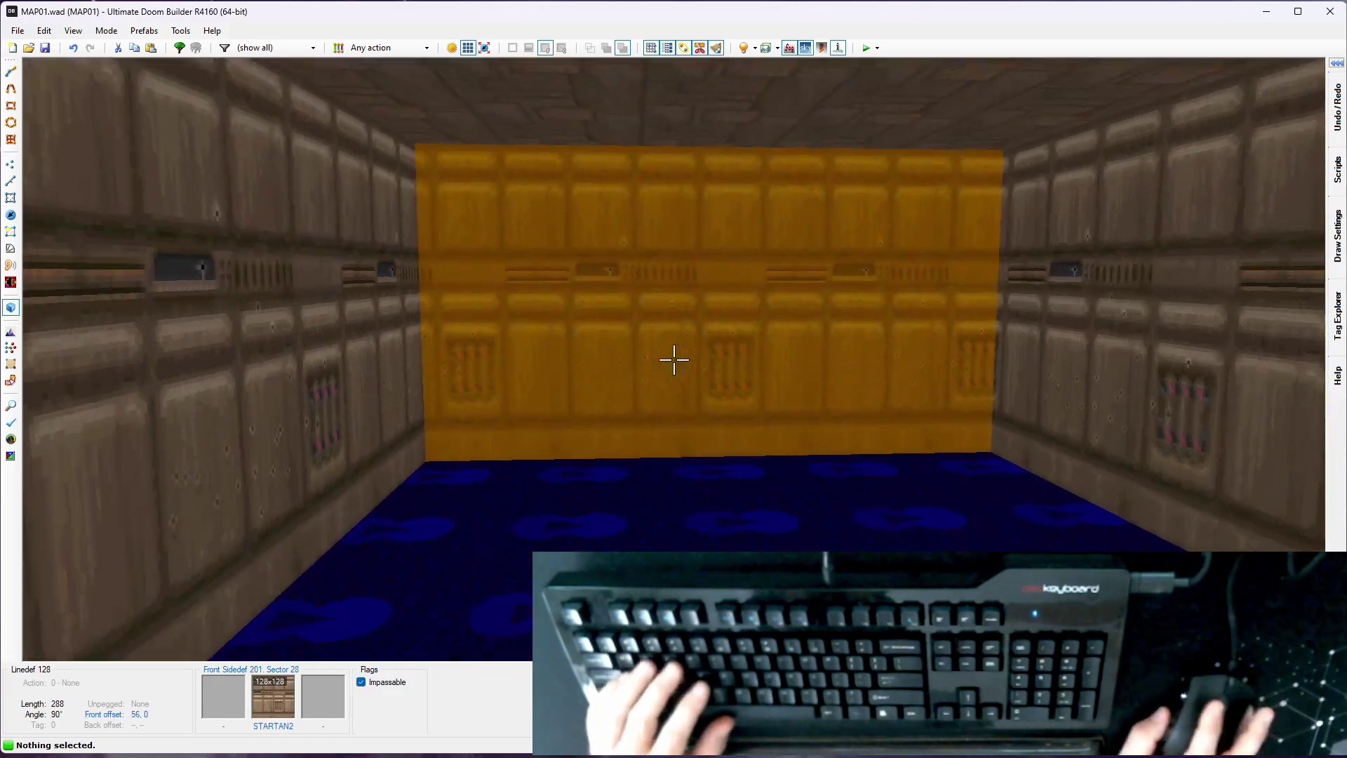
key(d)
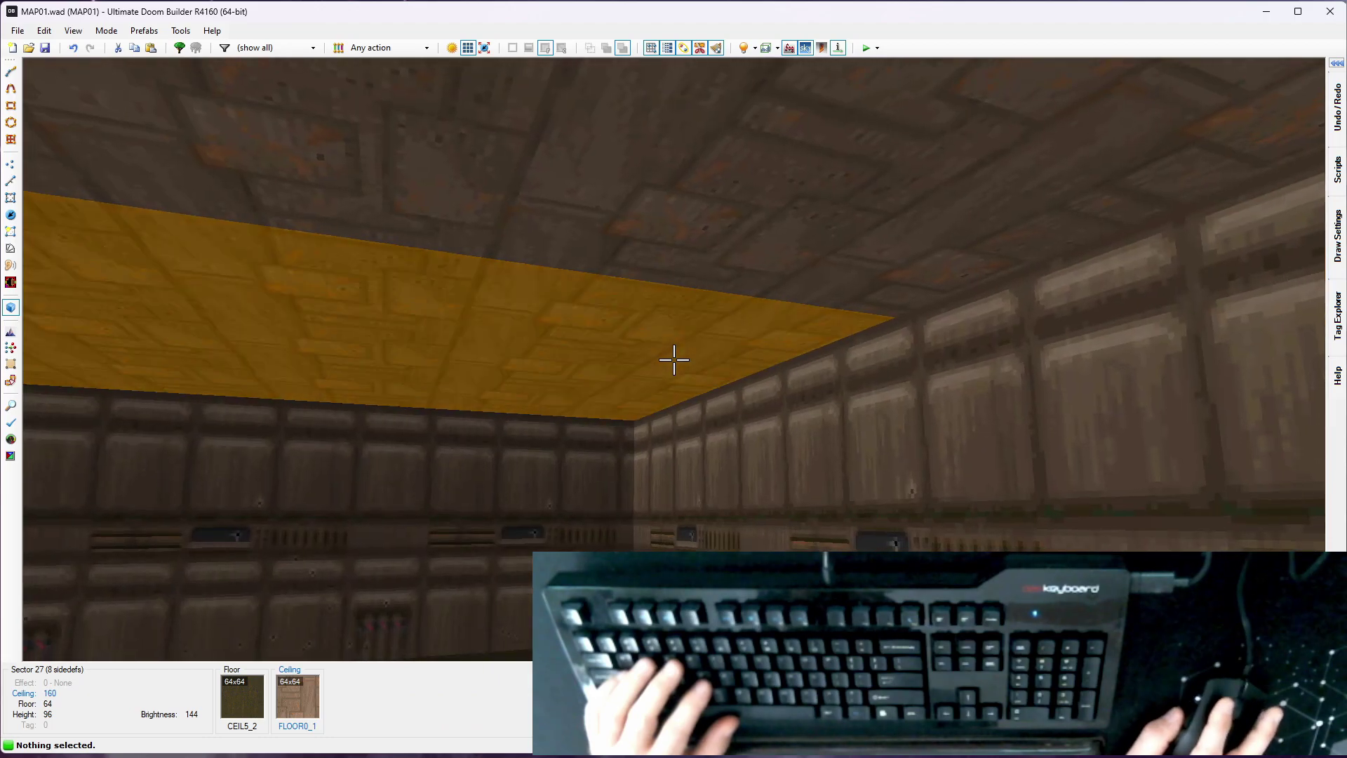
Try a ceiling height of 192 above the raised platform, then restore it to 160
click(673, 360)
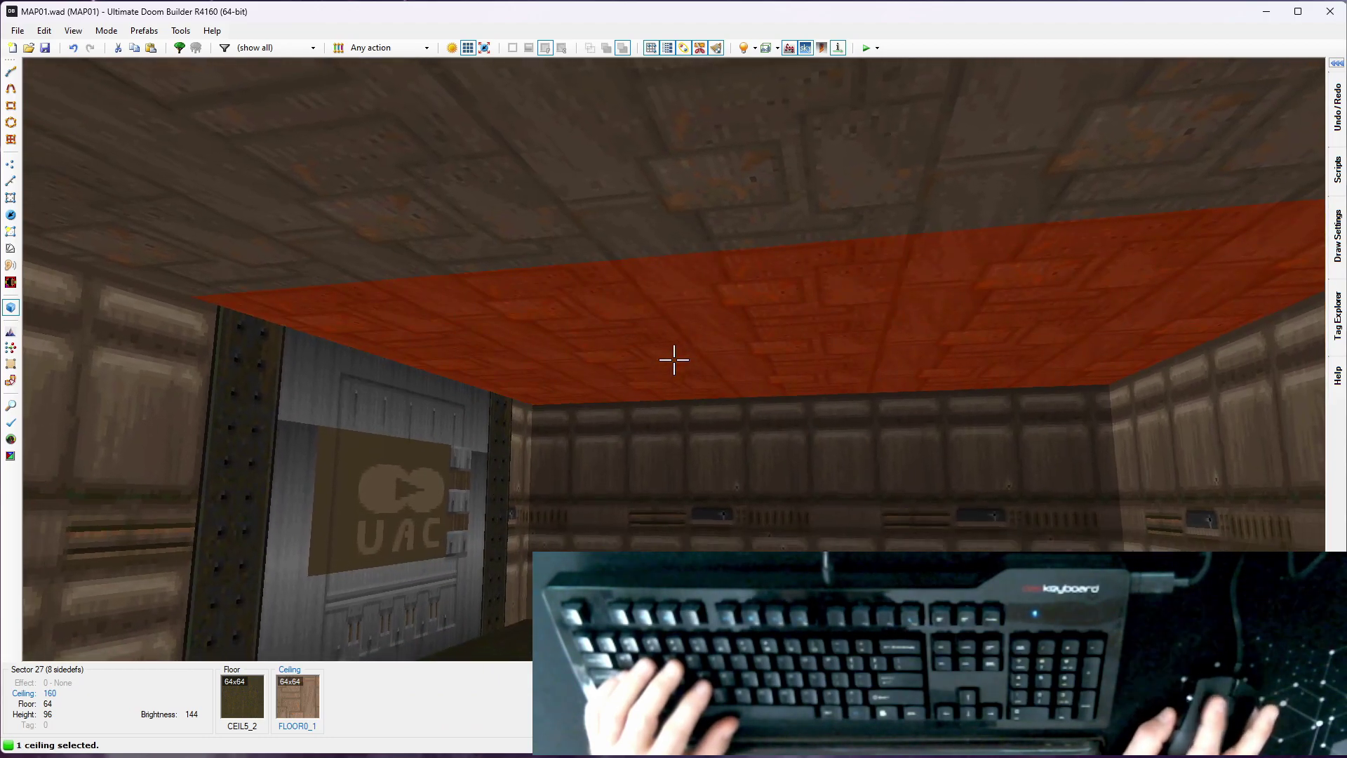
scroll(674, 359, up, 4)
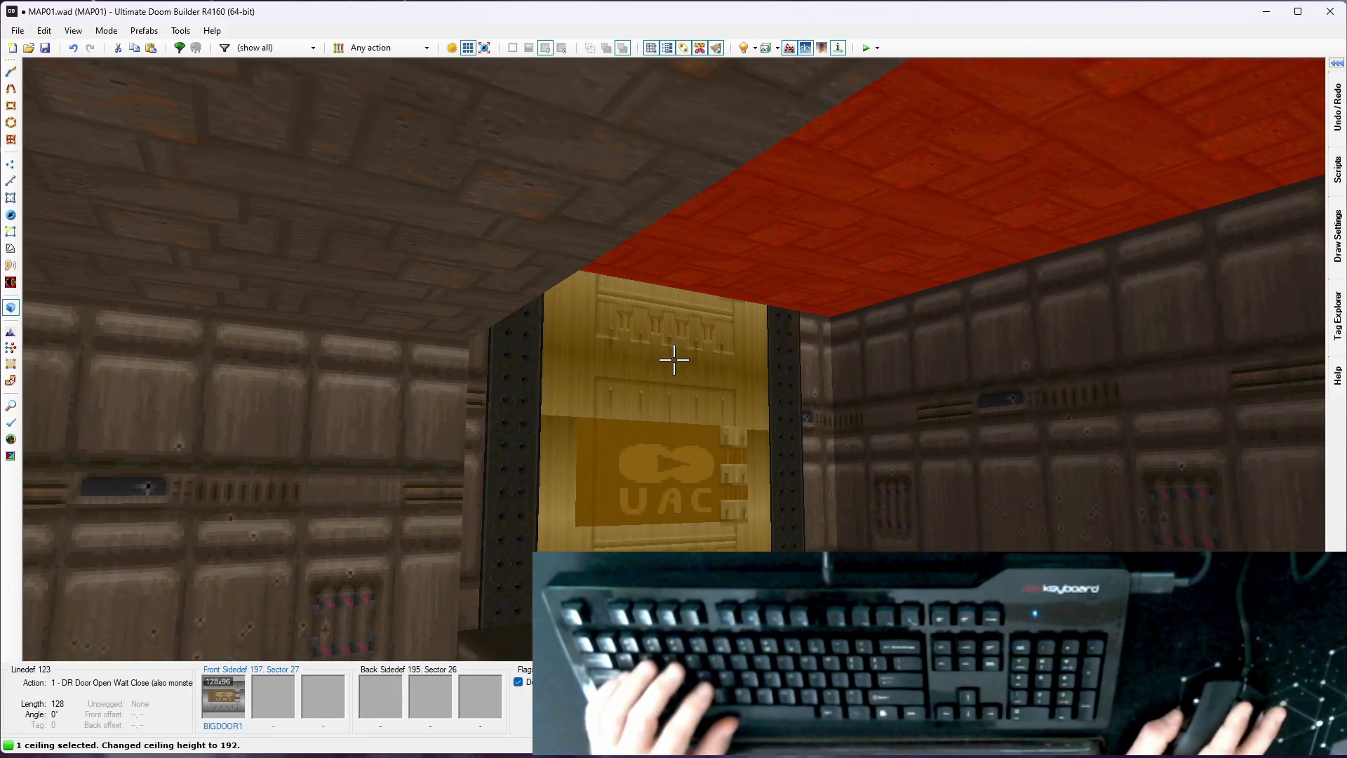
scroll(673, 359, up, 4)
scroll(673, 359, down, 8)
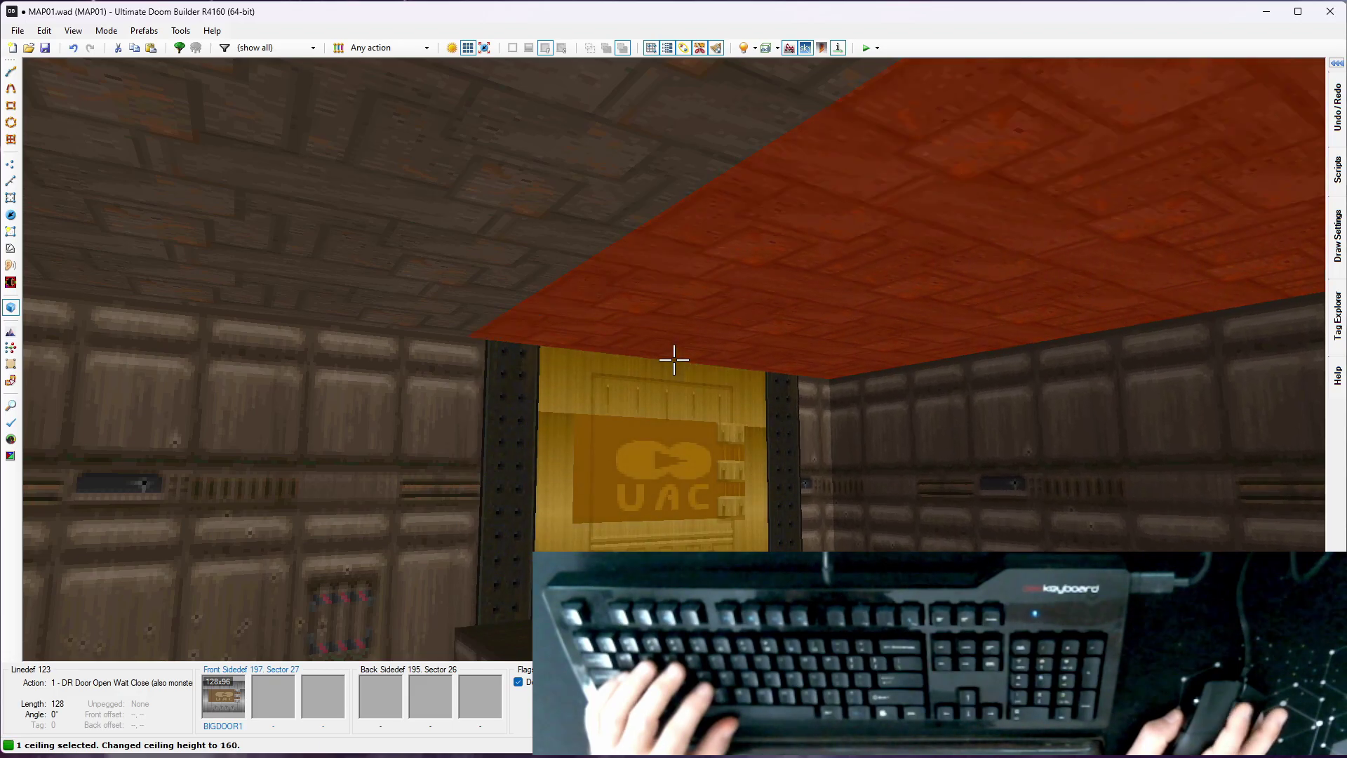
Draw a sector outline in front of the door alcove in the 2D map, with a 128-unit front edge and diagonal ends meeting the wall
key(q)
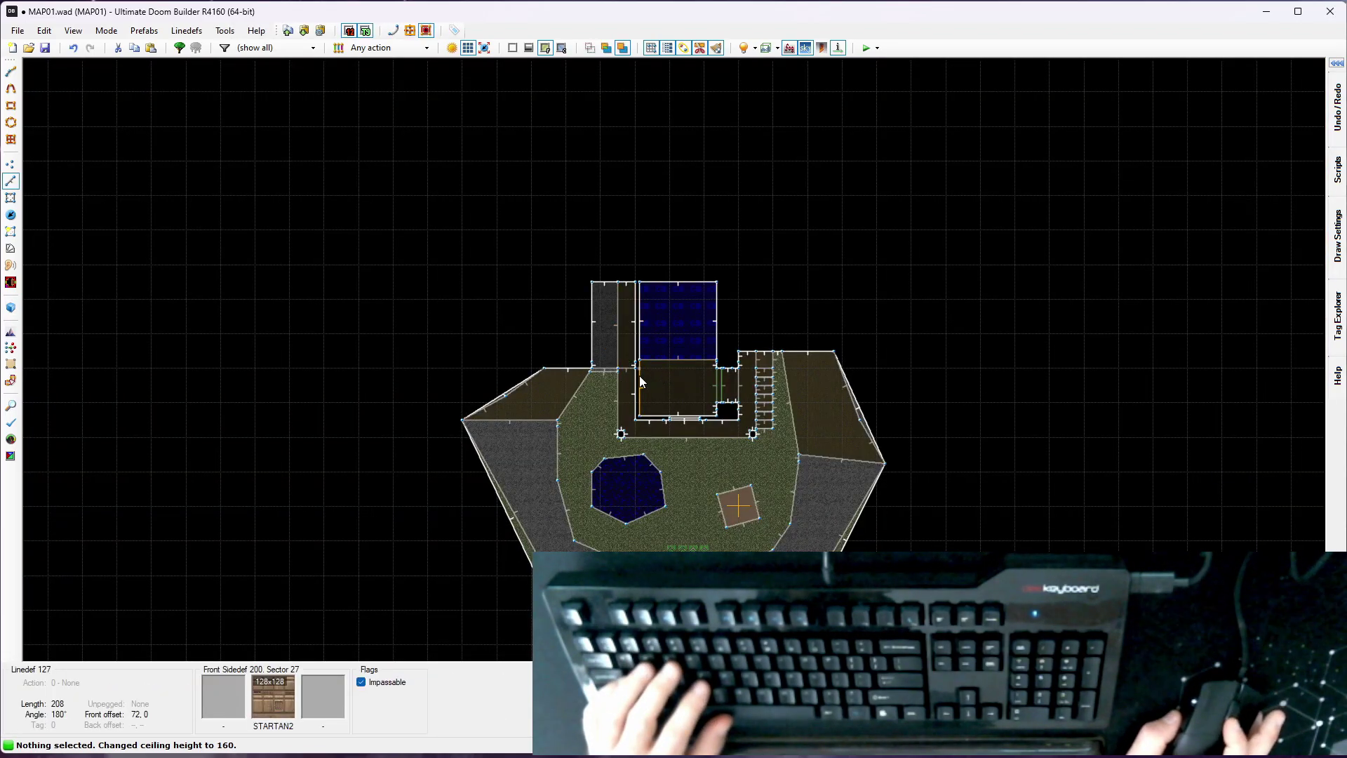
scroll(641, 381, up, 8)
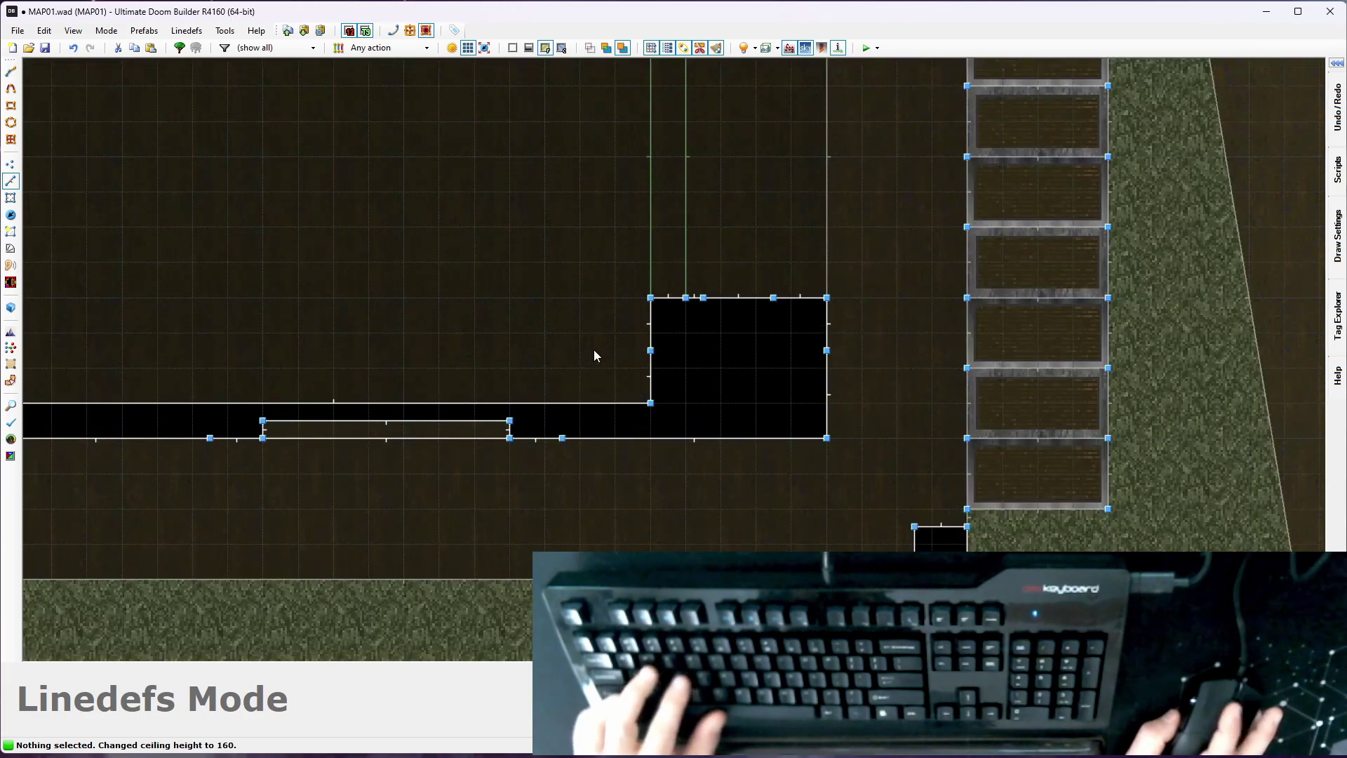
key(d)
scroll(594, 355, up, 3)
middle_drag(565, 264, 516, 331)
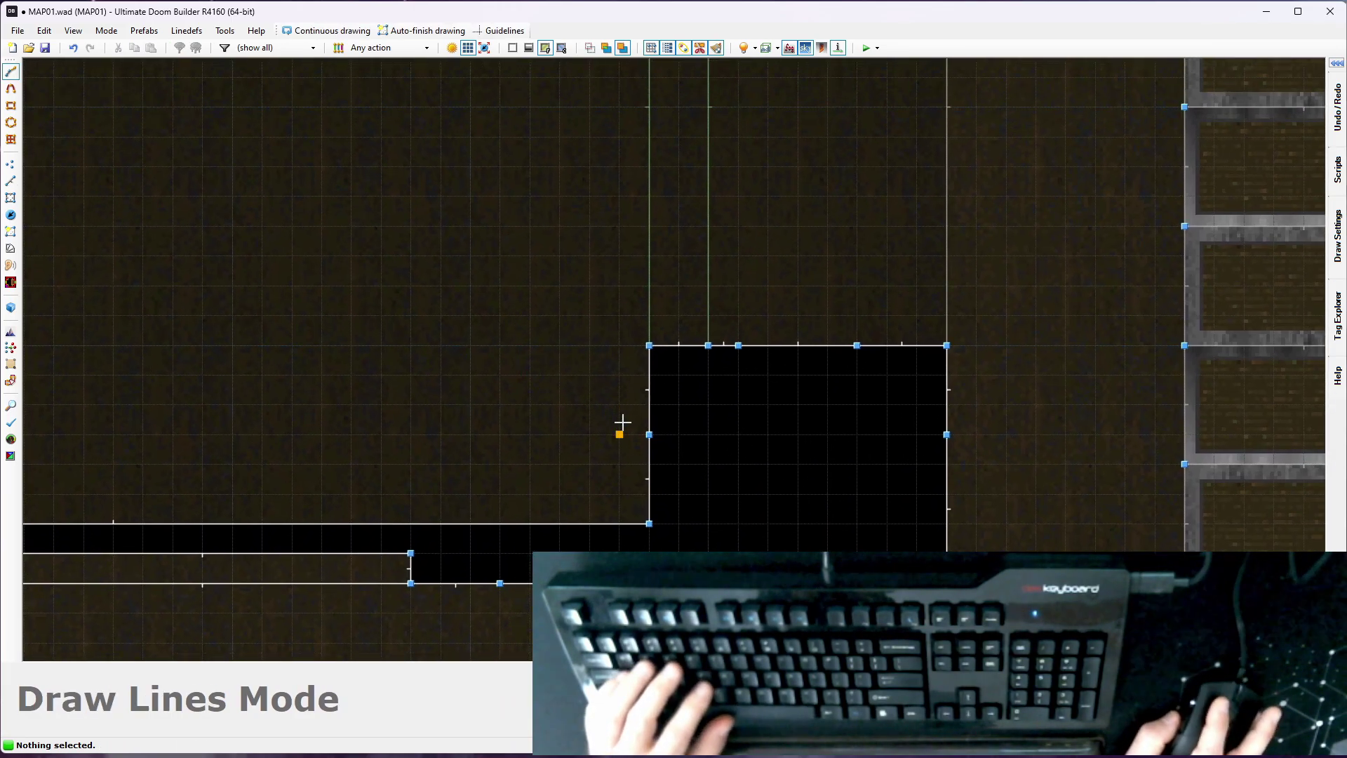
click(555, 355)
middle_drag(532, 135, 469, 585)
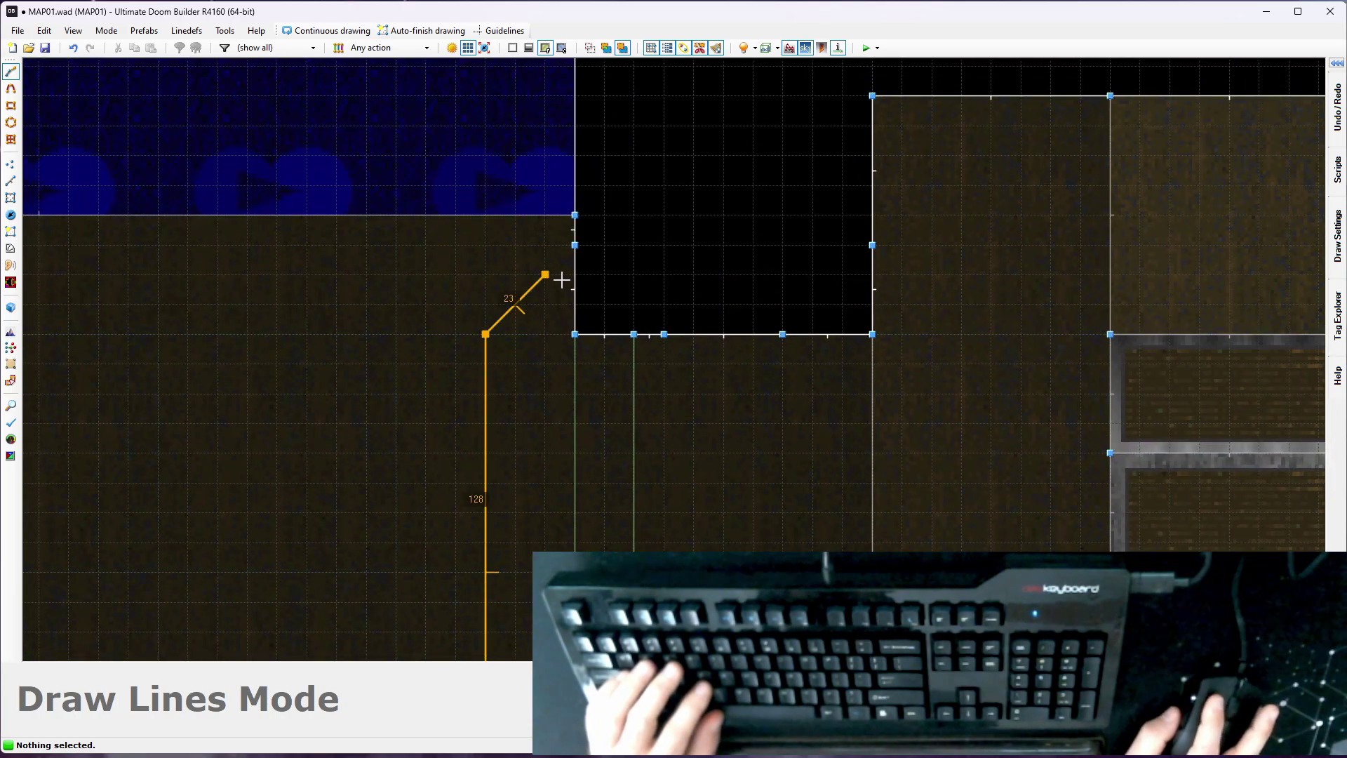
click(585, 242)
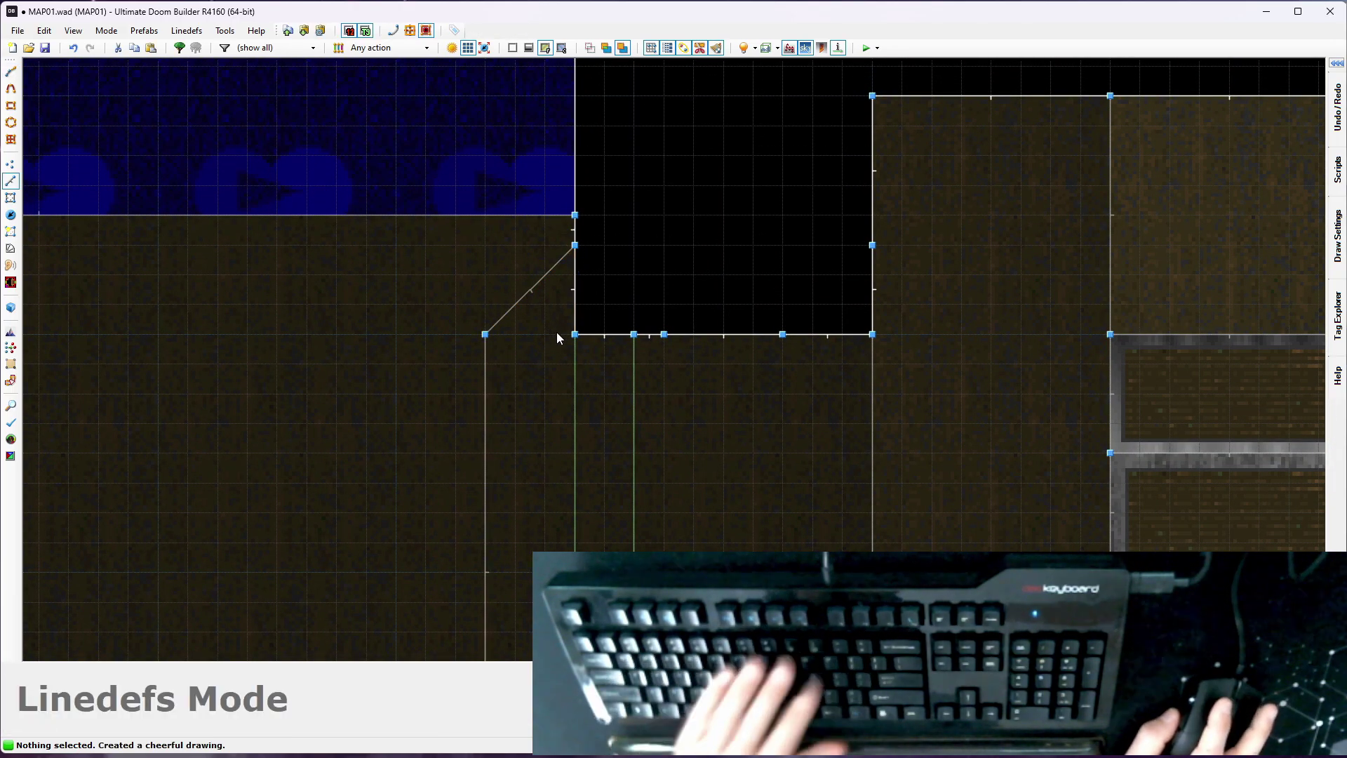
Flip the newly drawn linedefs in front of the door alcove
key(f)
key(f)
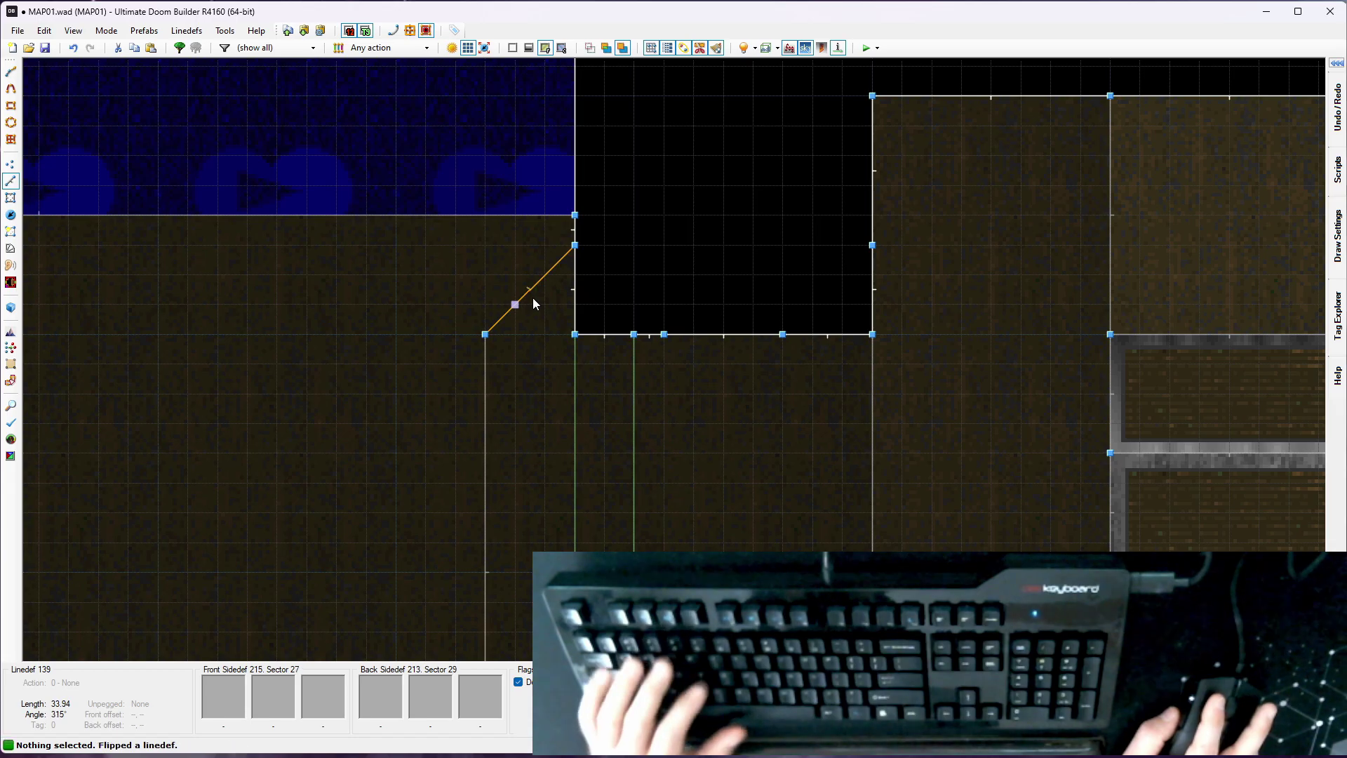
middle_drag(482, 473, 422, 82)
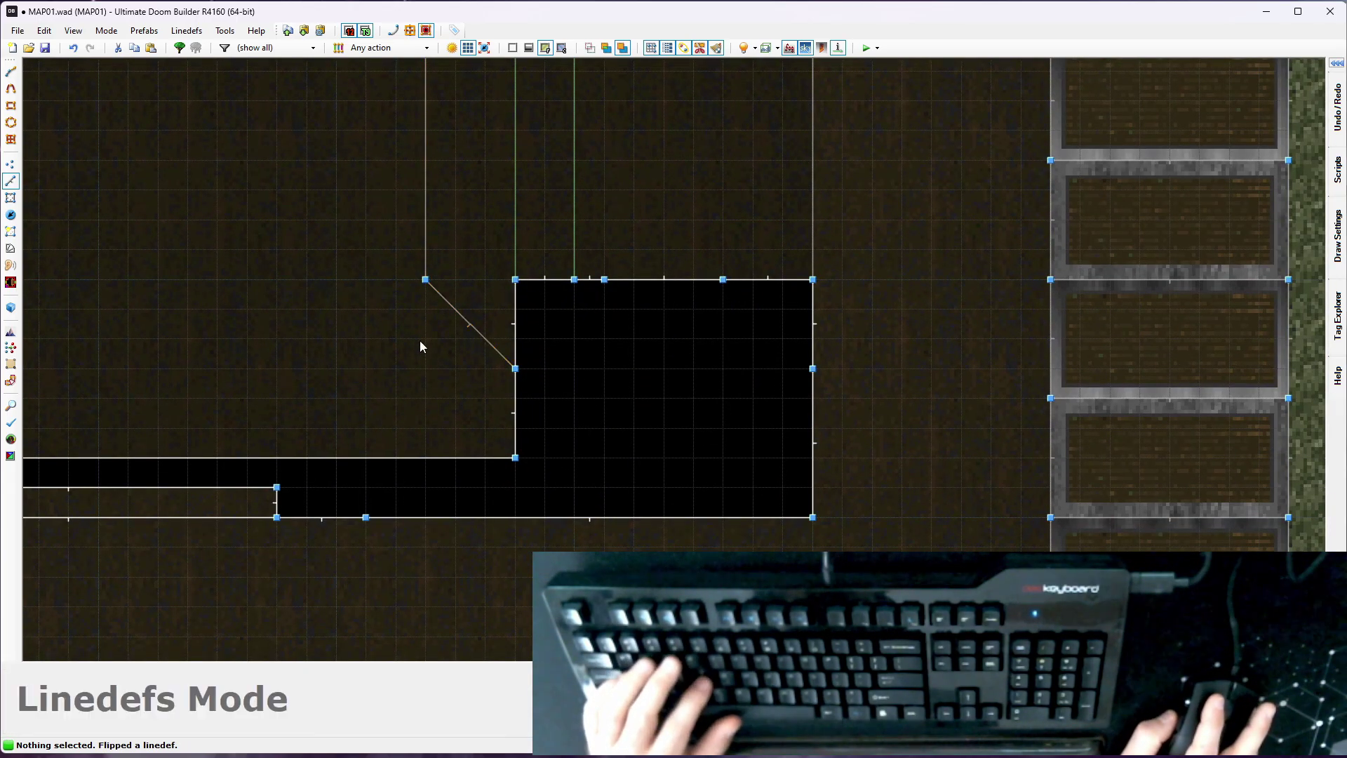
Raise the ceiling above the raised platform to 216 in the 3D view and clear the selection
key(q)
key(d)
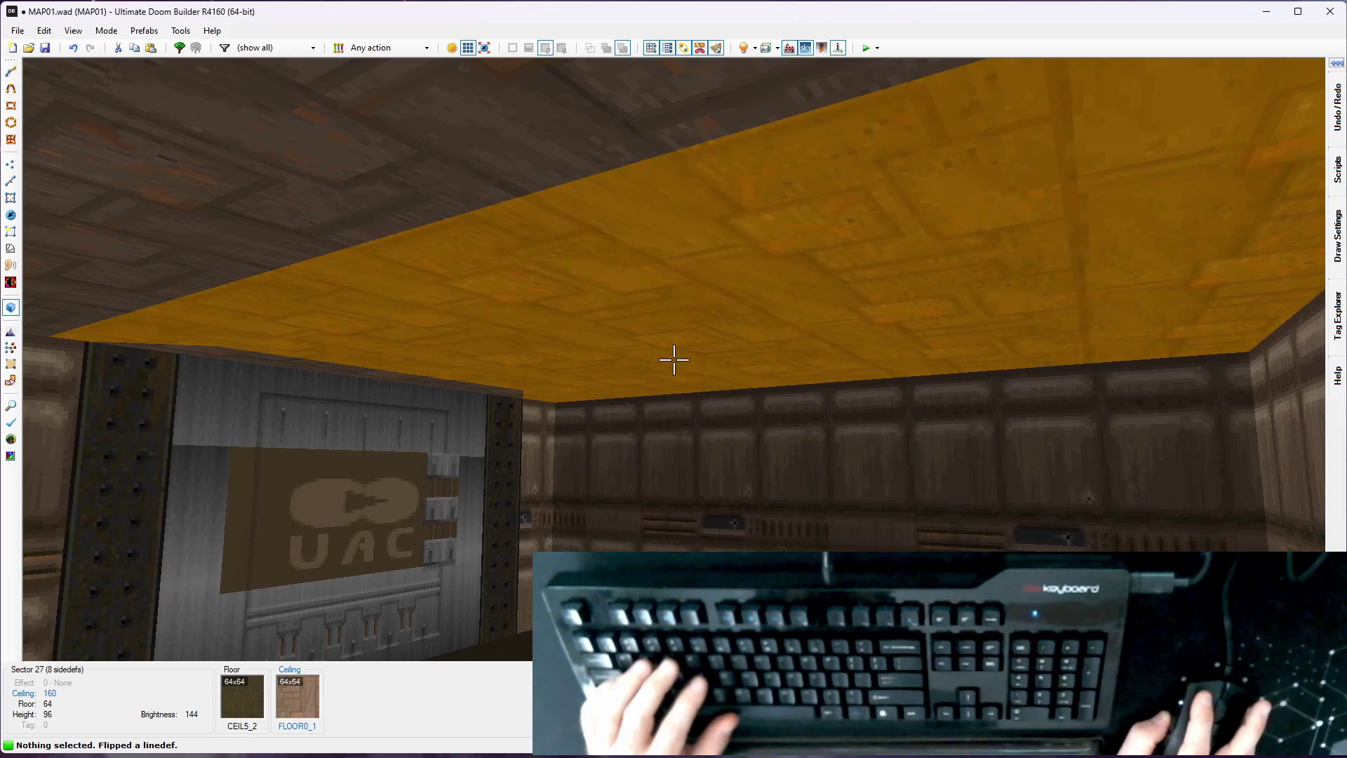
click(673, 359)
scroll(673, 359, up, 6)
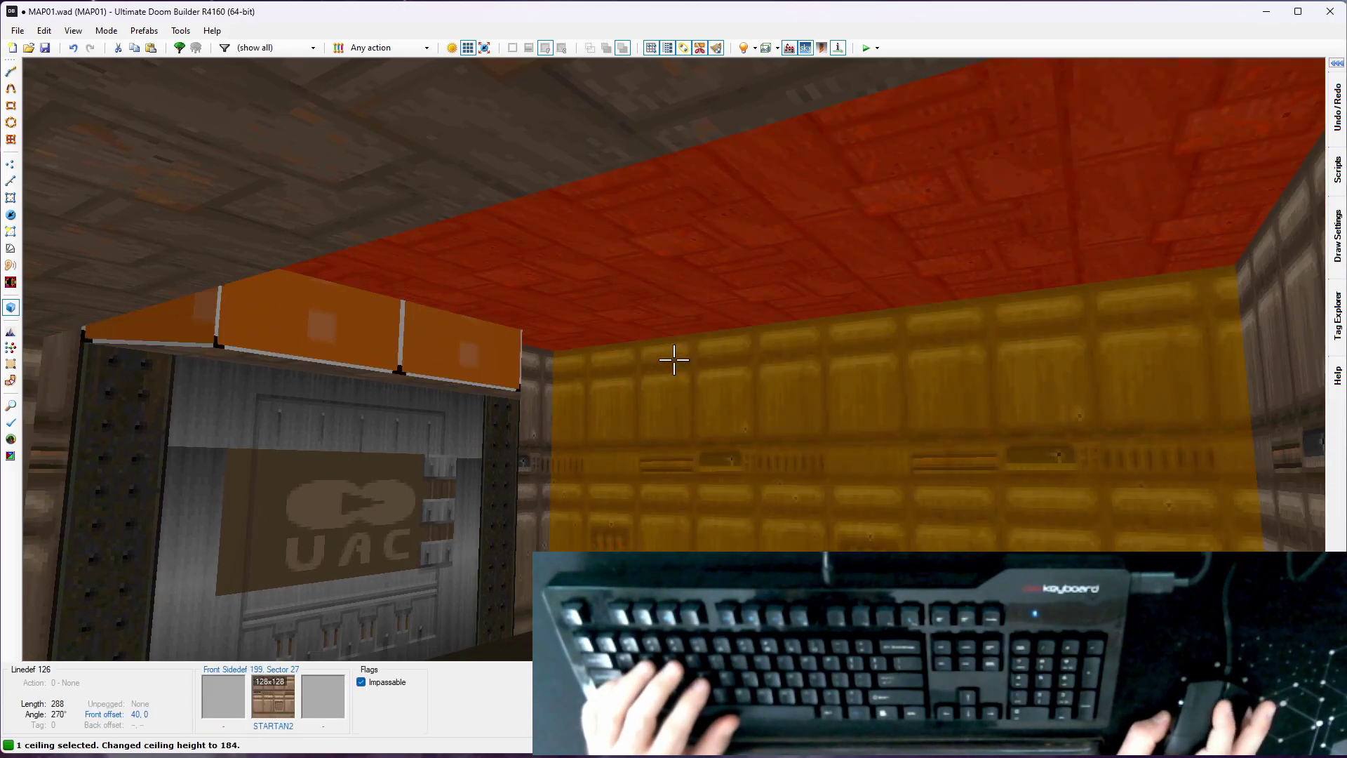
scroll(673, 359, up, 1)
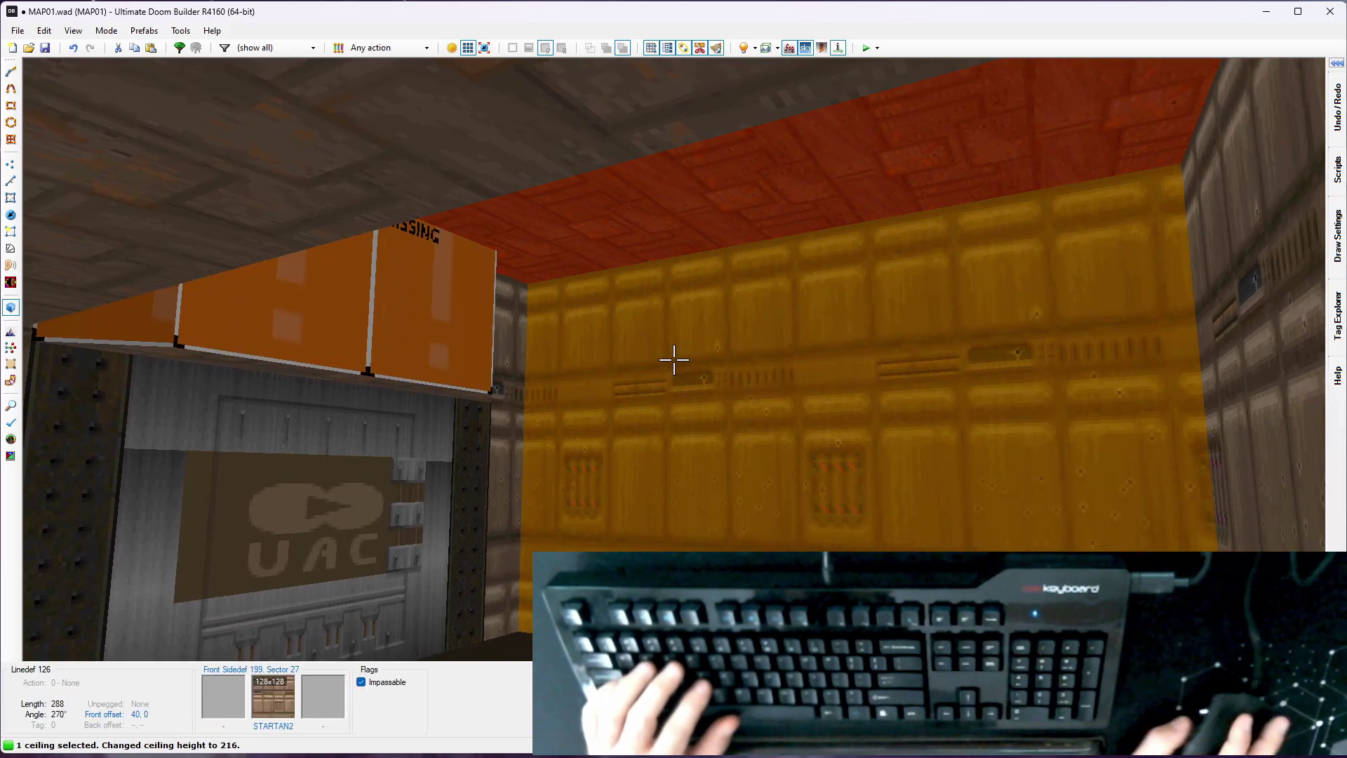
key(c)
Set the ceiling above the blue floor to a height of 176
click(674, 359)
scroll(673, 359, up, 7)
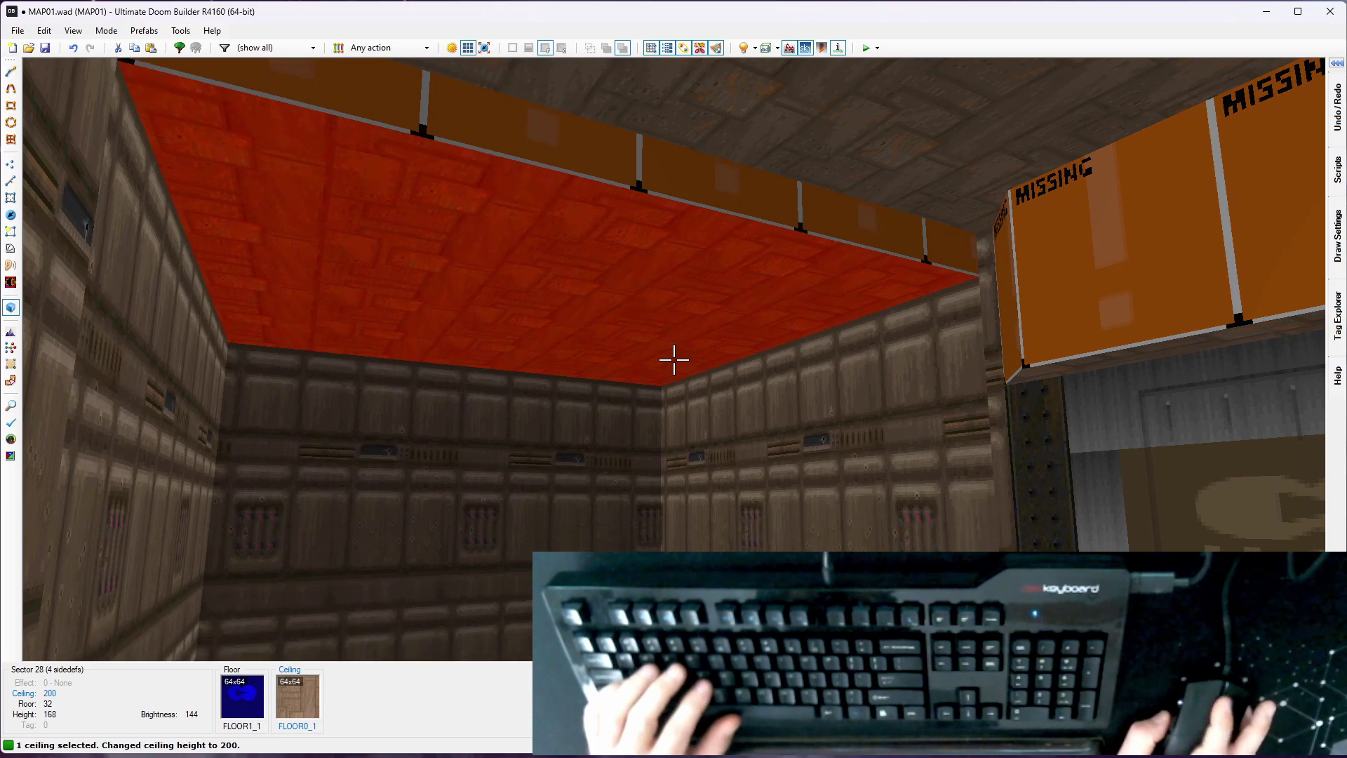
scroll(674, 359, down, 5)
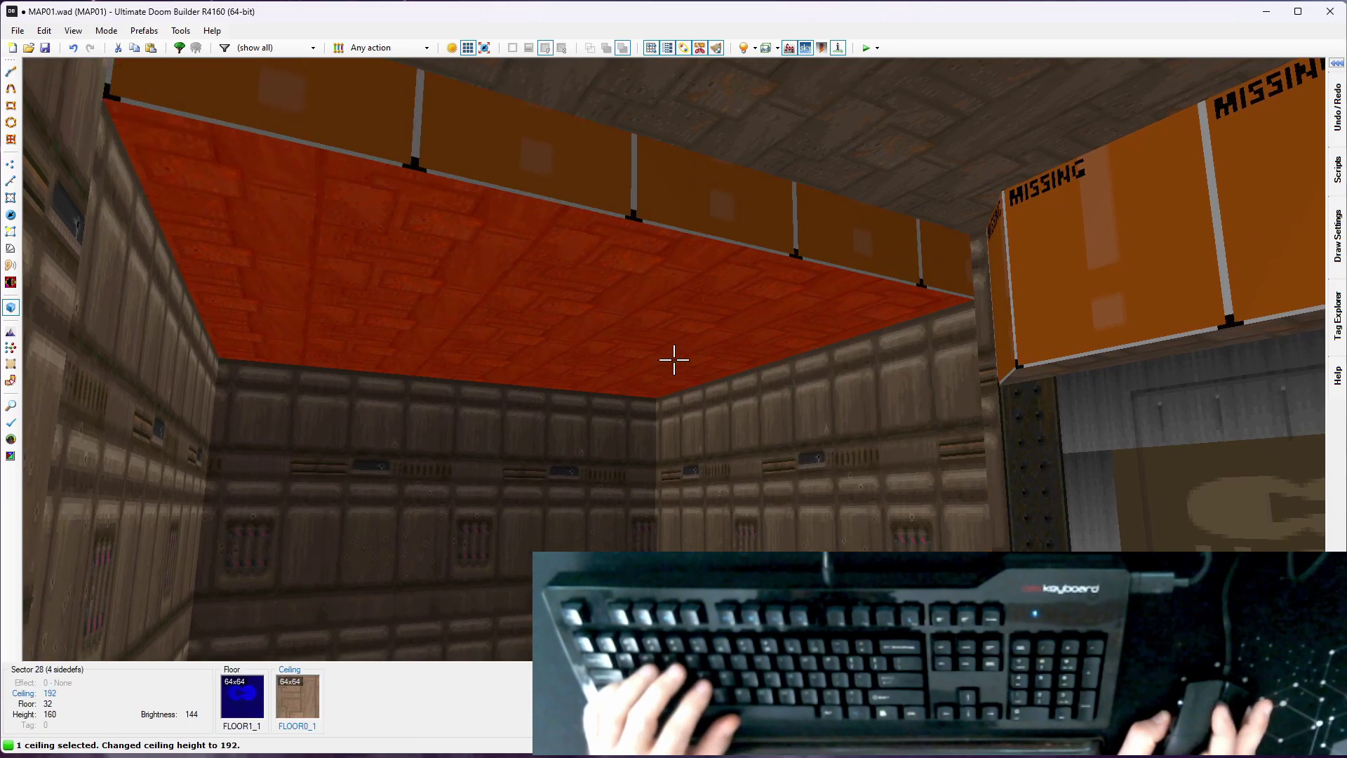
key(s)
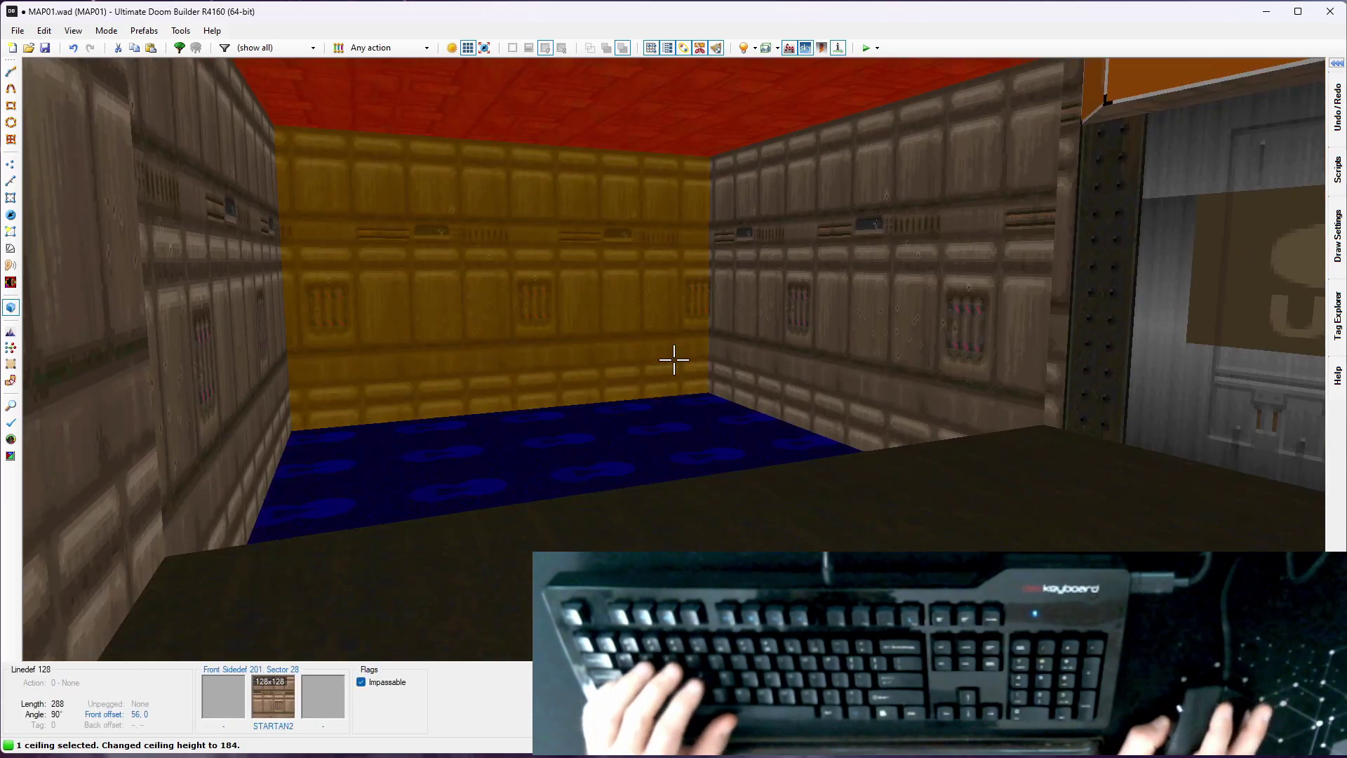
key(w)
click(674, 359)
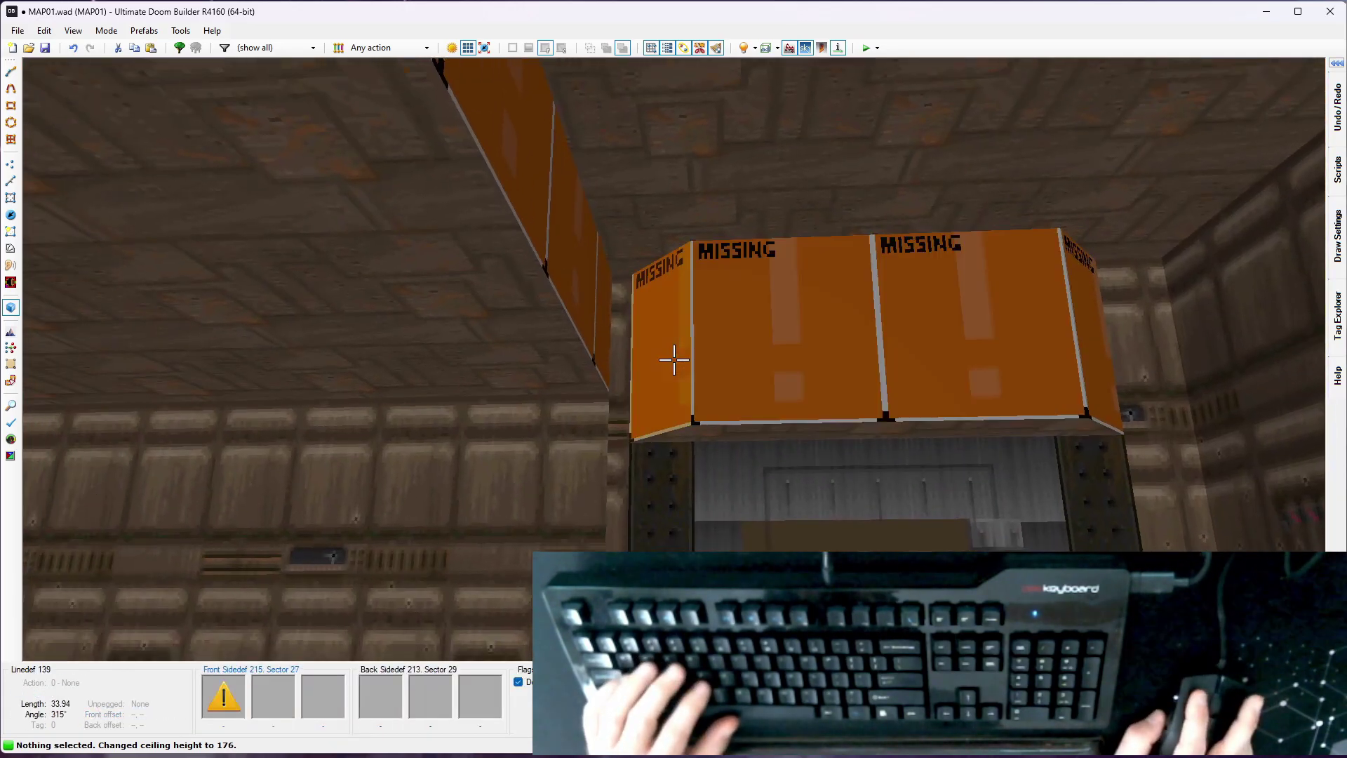
Apply the METAL2 texture from the Metal set to the three missing faces above the door and auto-align it
click(674, 359)
click(673, 359)
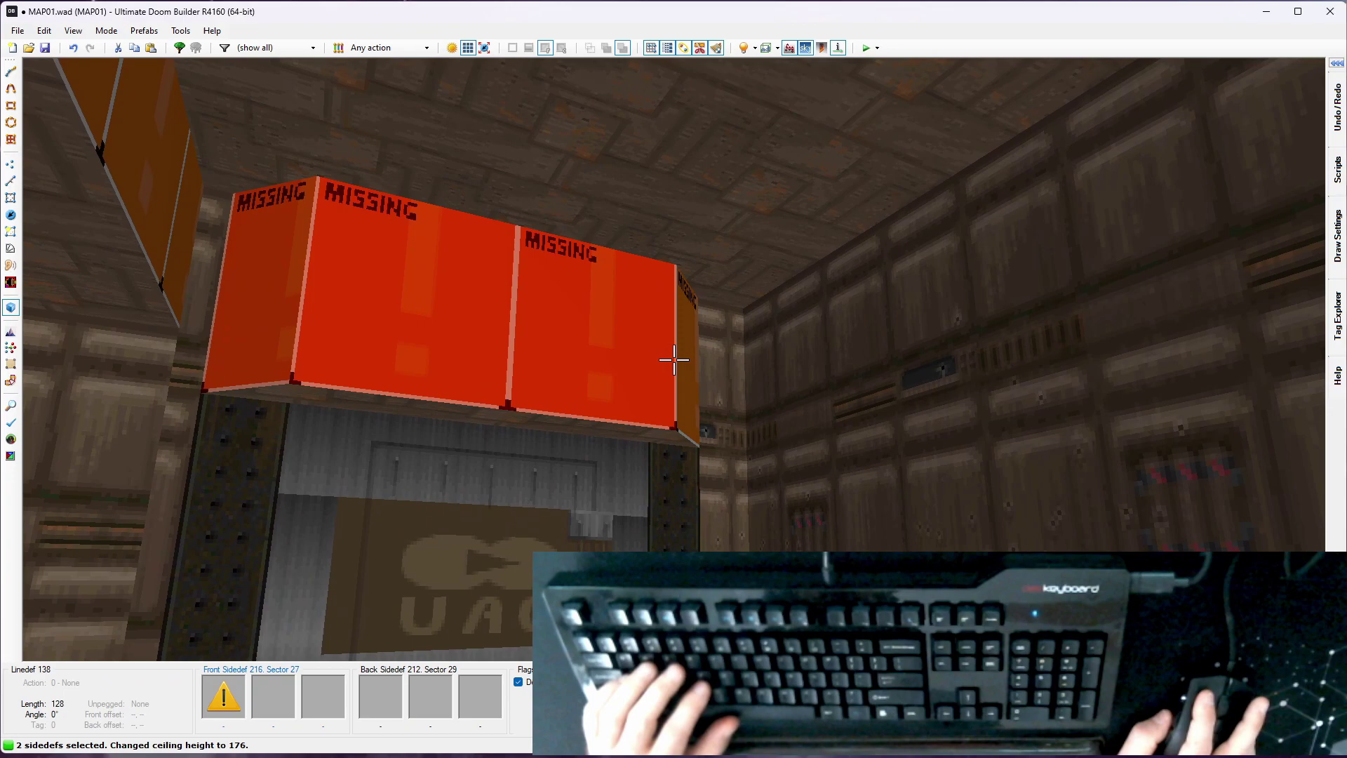
click(673, 359)
right_click(674, 360)
click(318, 165)
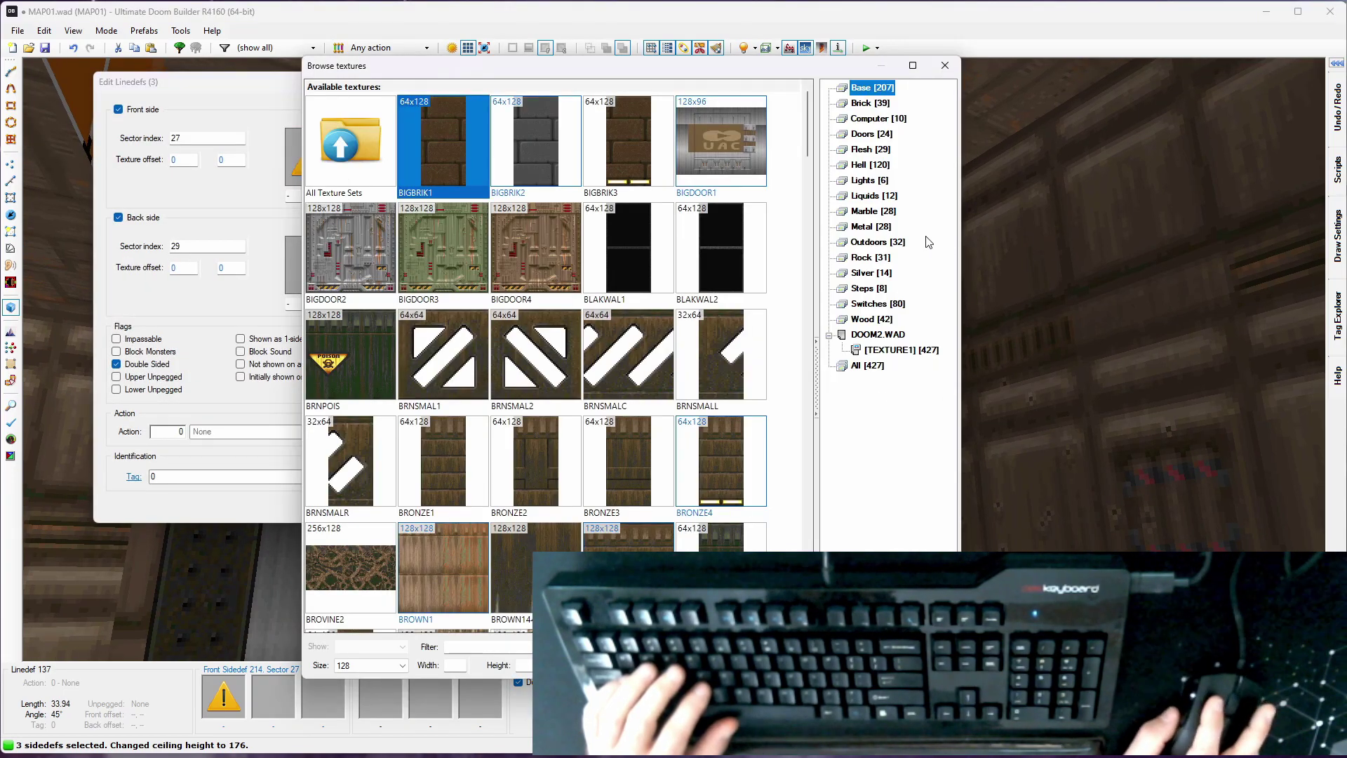
click(870, 226)
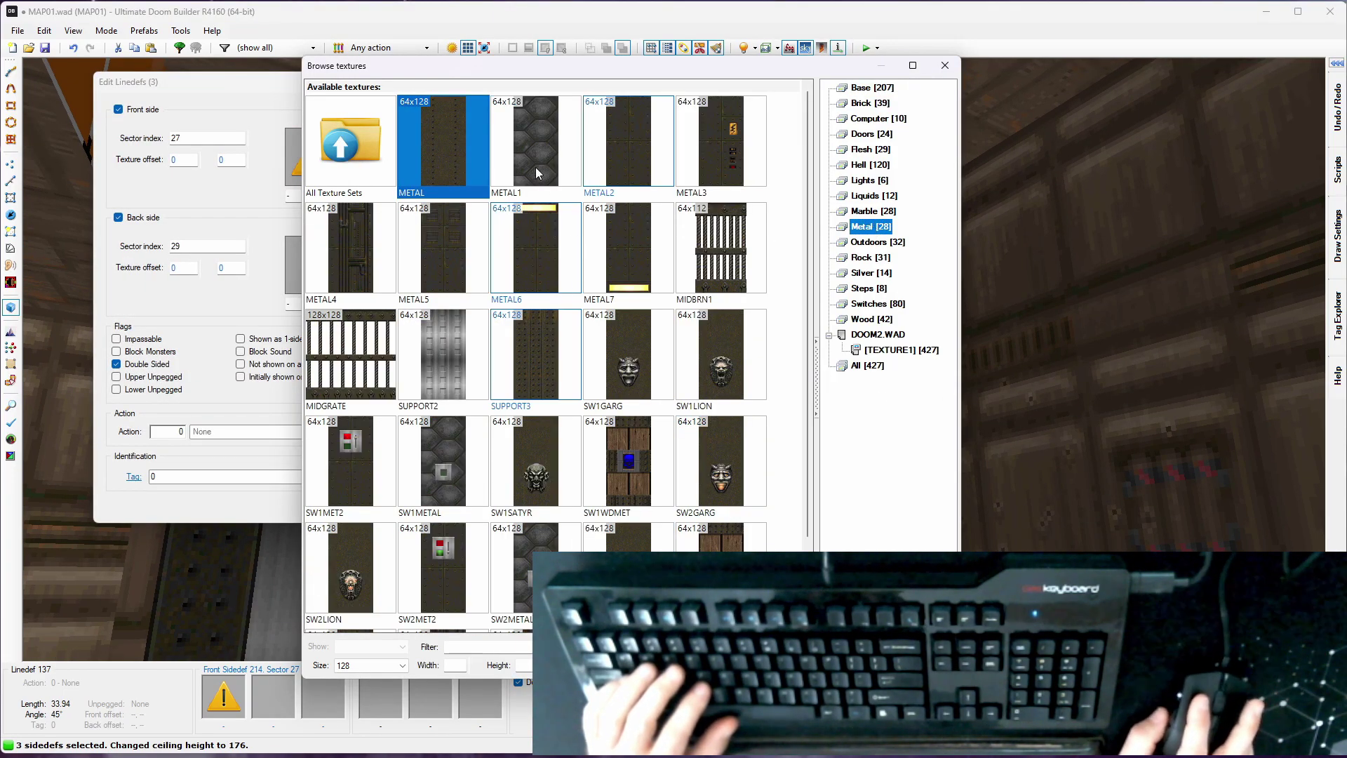
click(590, 156)
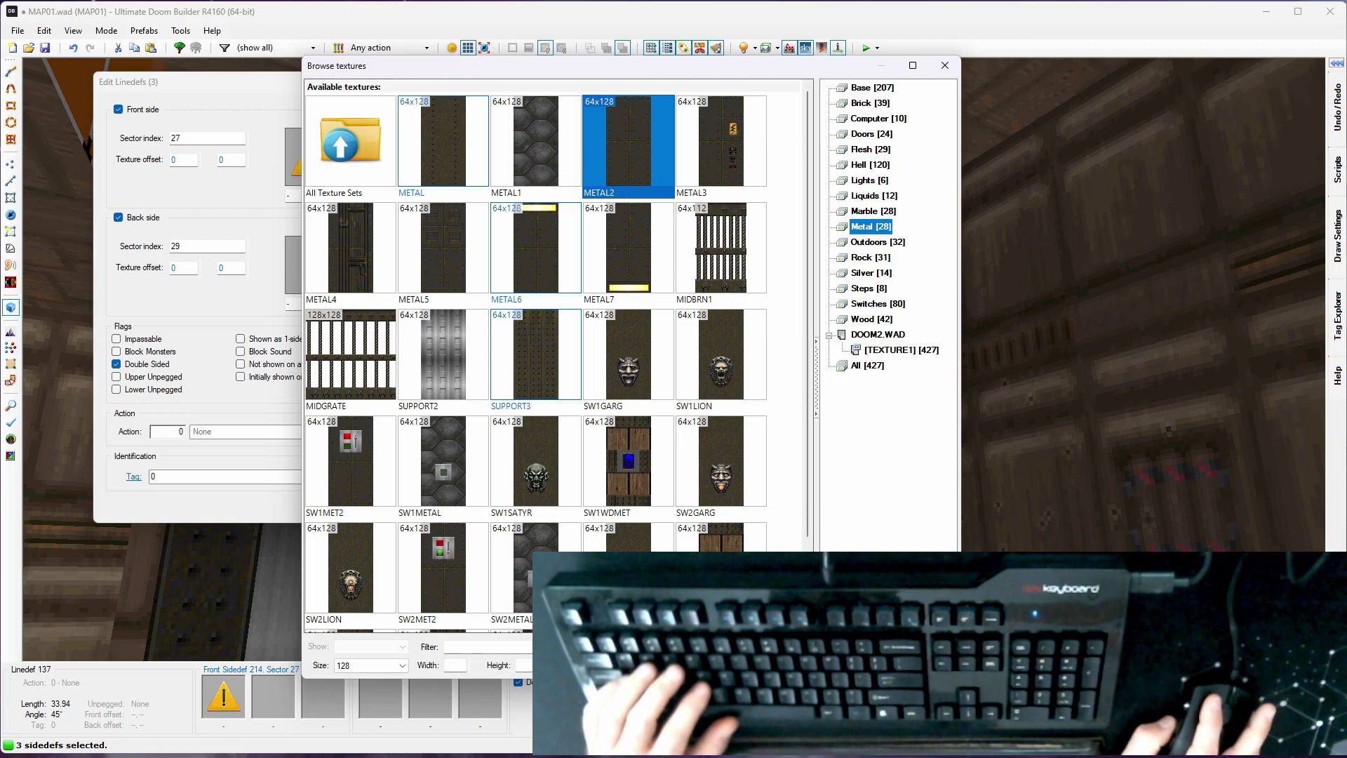
click(854, 663)
click(367, 508)
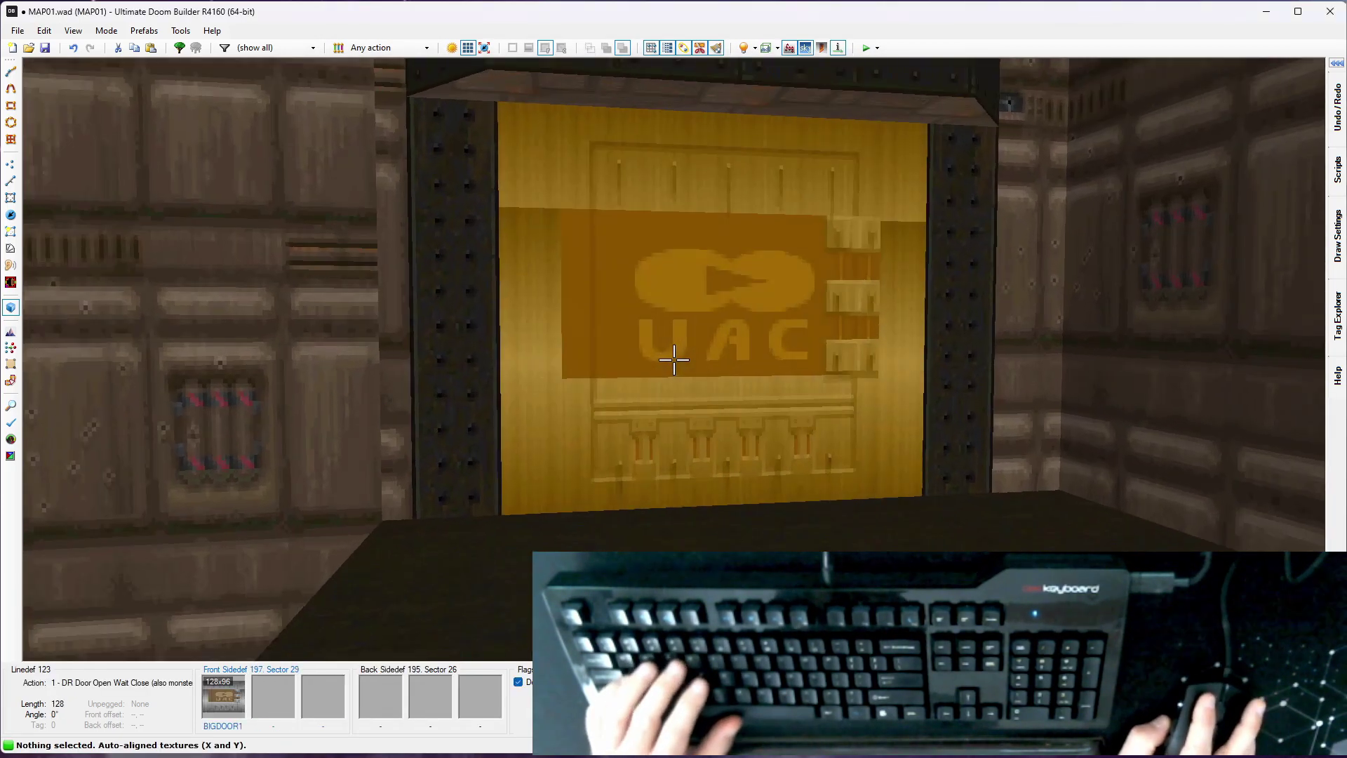
Copy the CEIL5_2 floor flat and paste it onto the low ceiling directly in front of the door
key(ctrl+c)
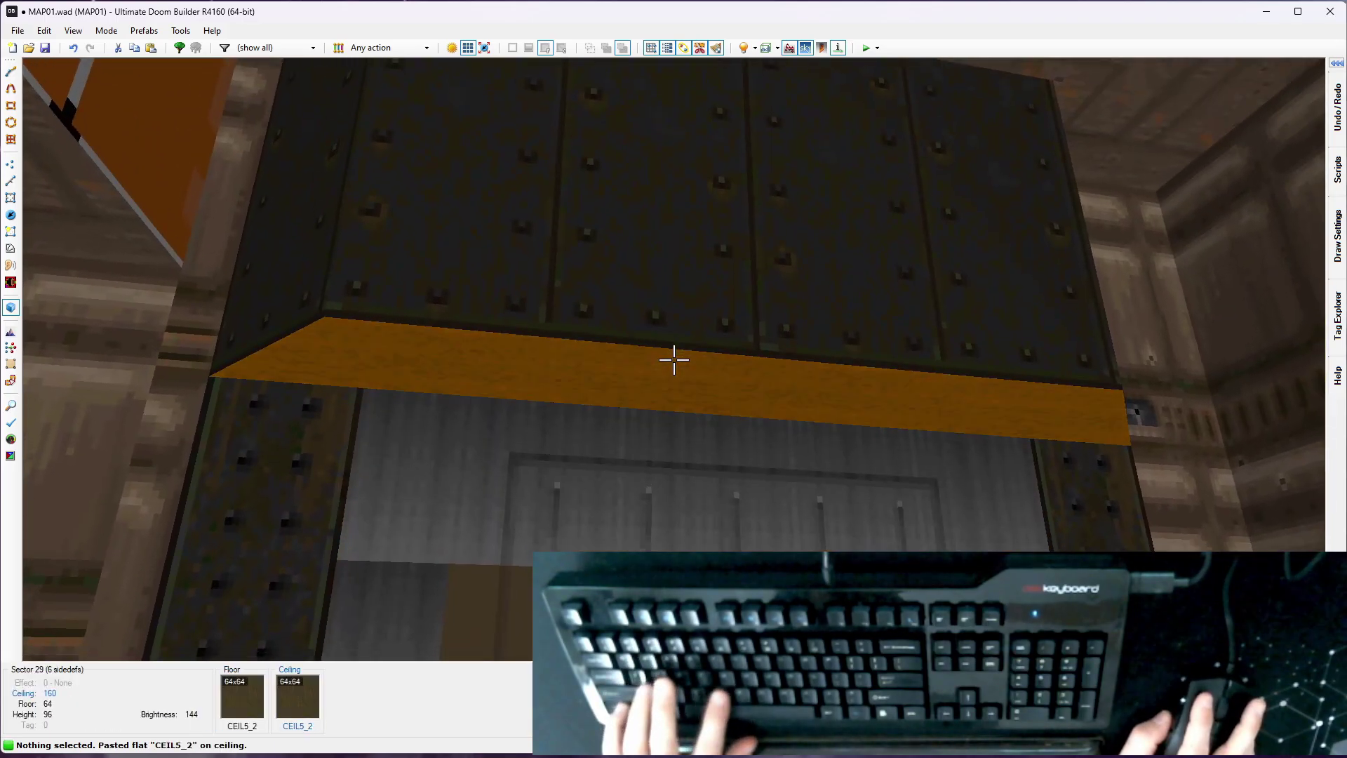
key(s)
key(w)
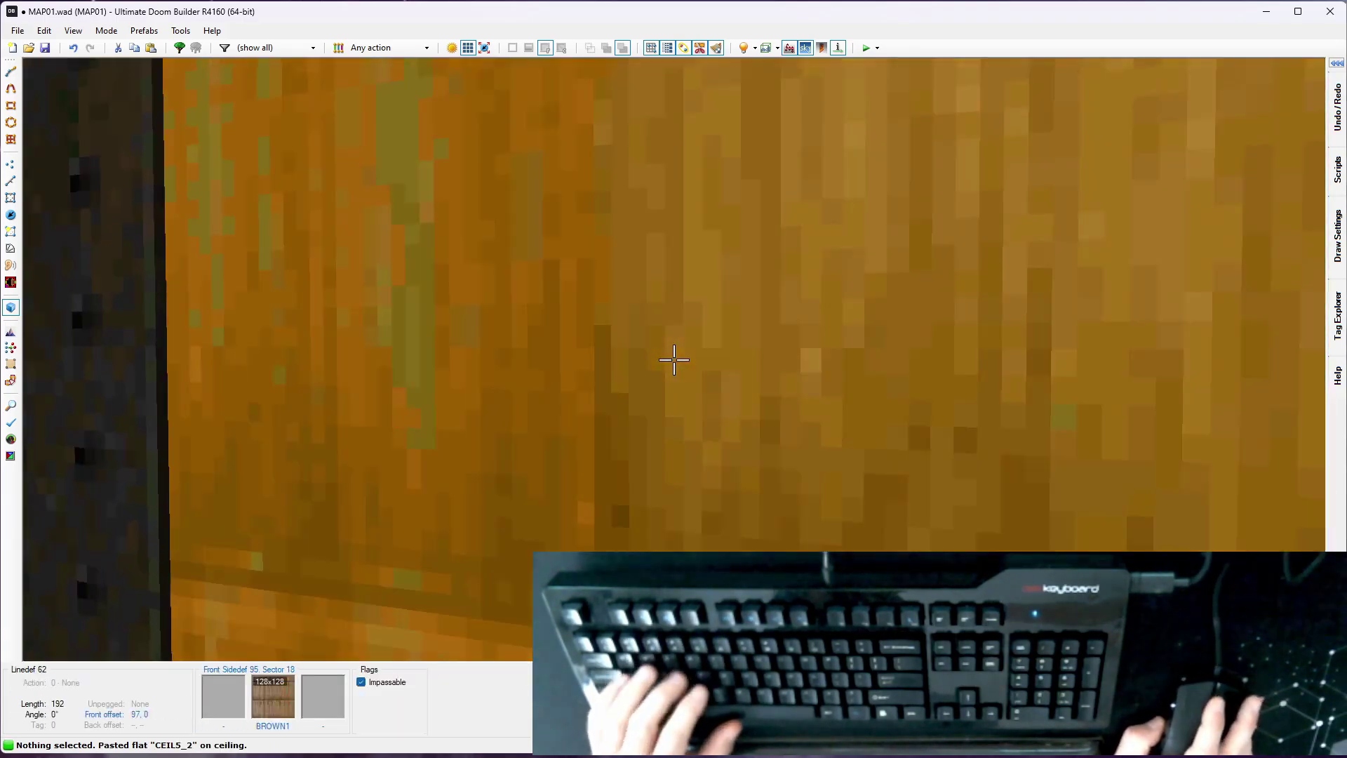
key(s)
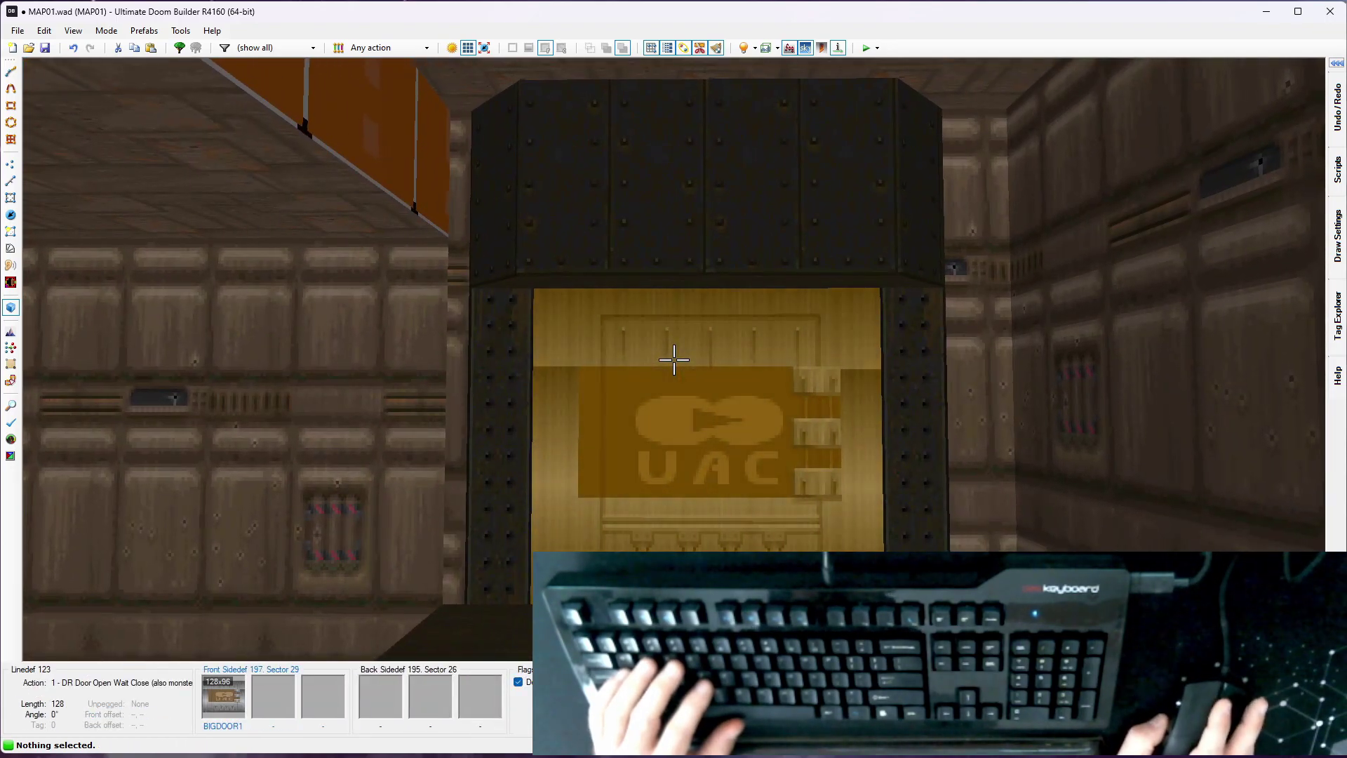
Set the brightness of the raised platform's sector to 192
key(e)
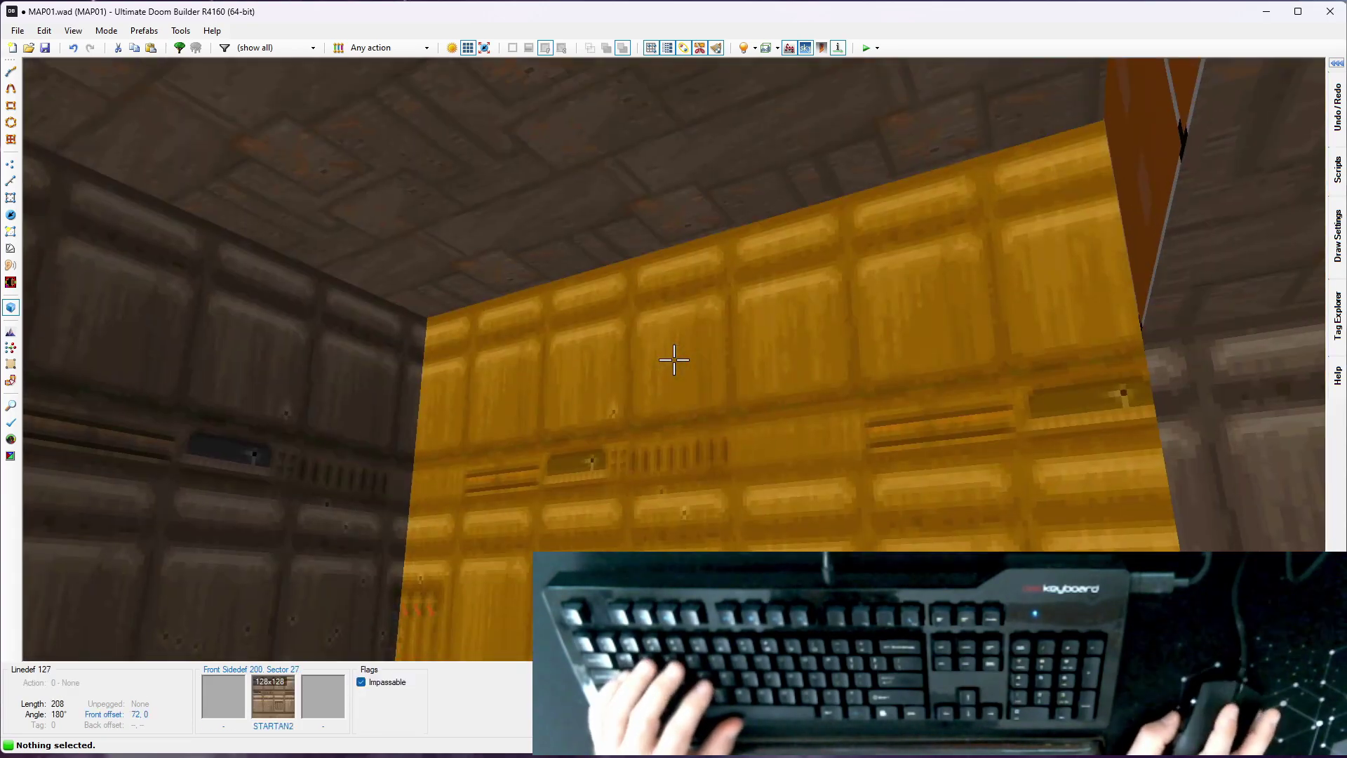
key(d)
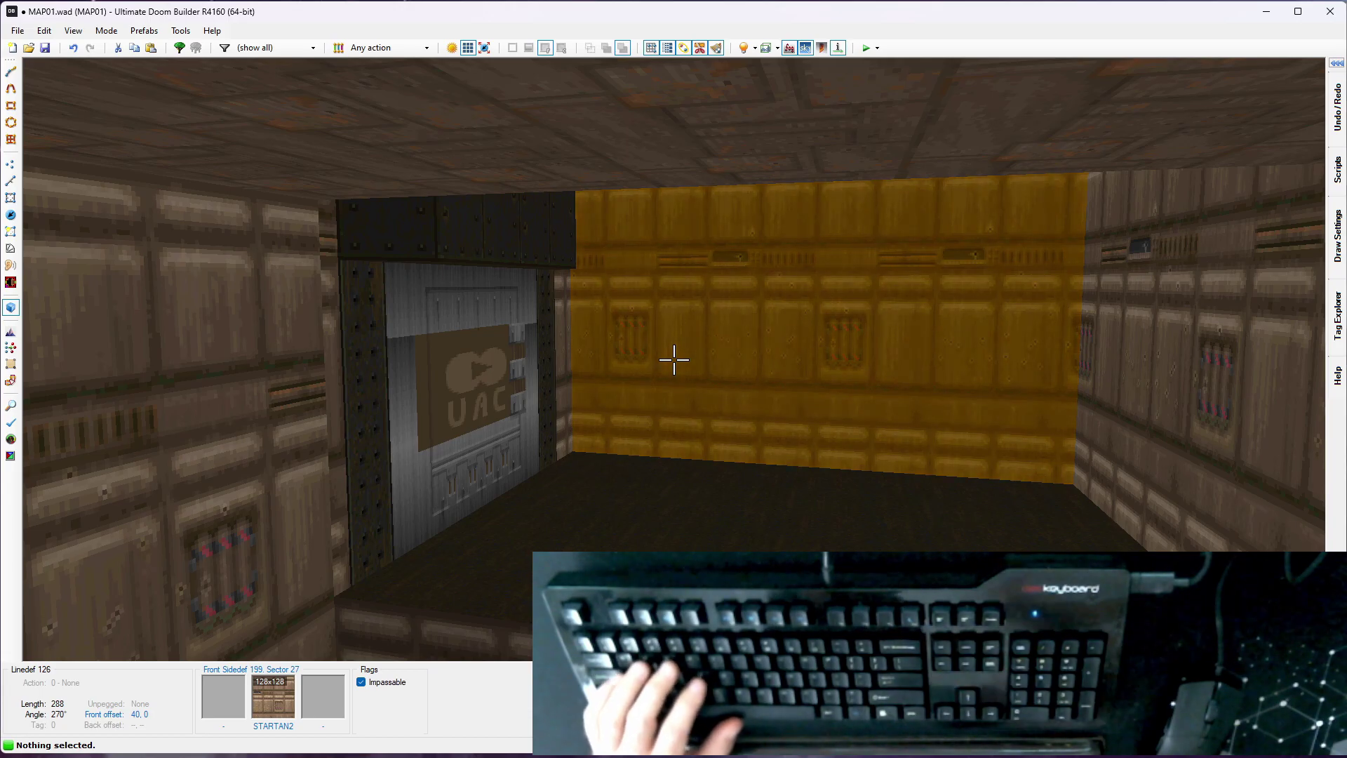
key(e)
right_click(674, 360)
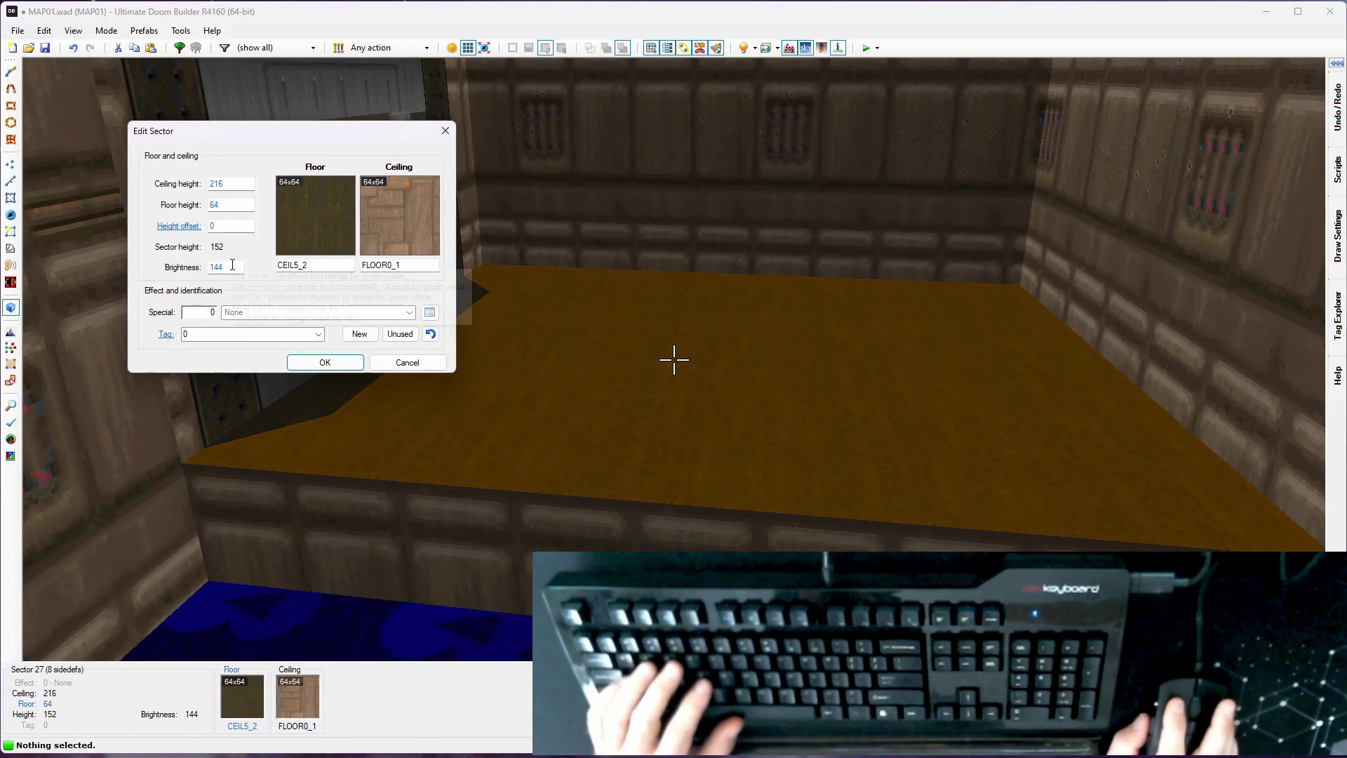
key(Return)
key(e)
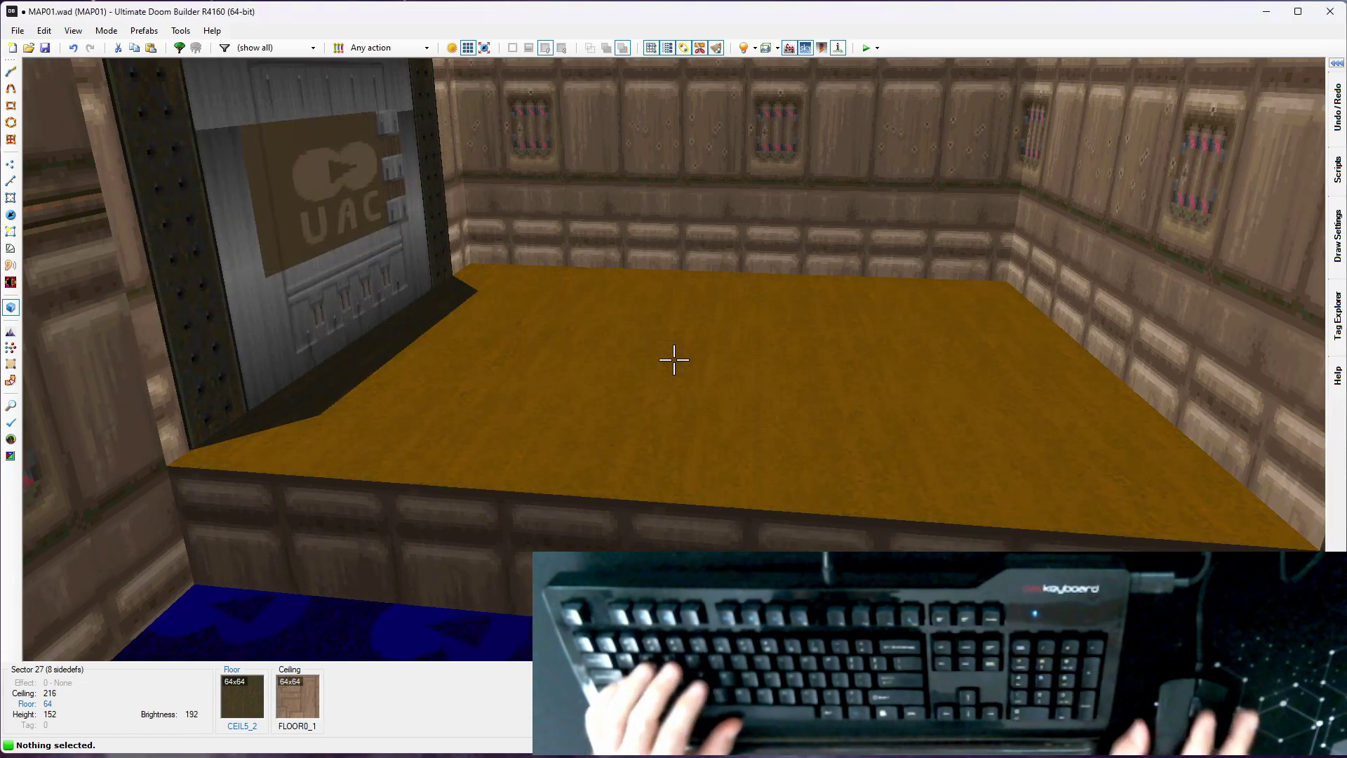
Copy the STARTAN2 wall texture and paste it onto the missing face along the edge of the lowered ceiling
key(d)
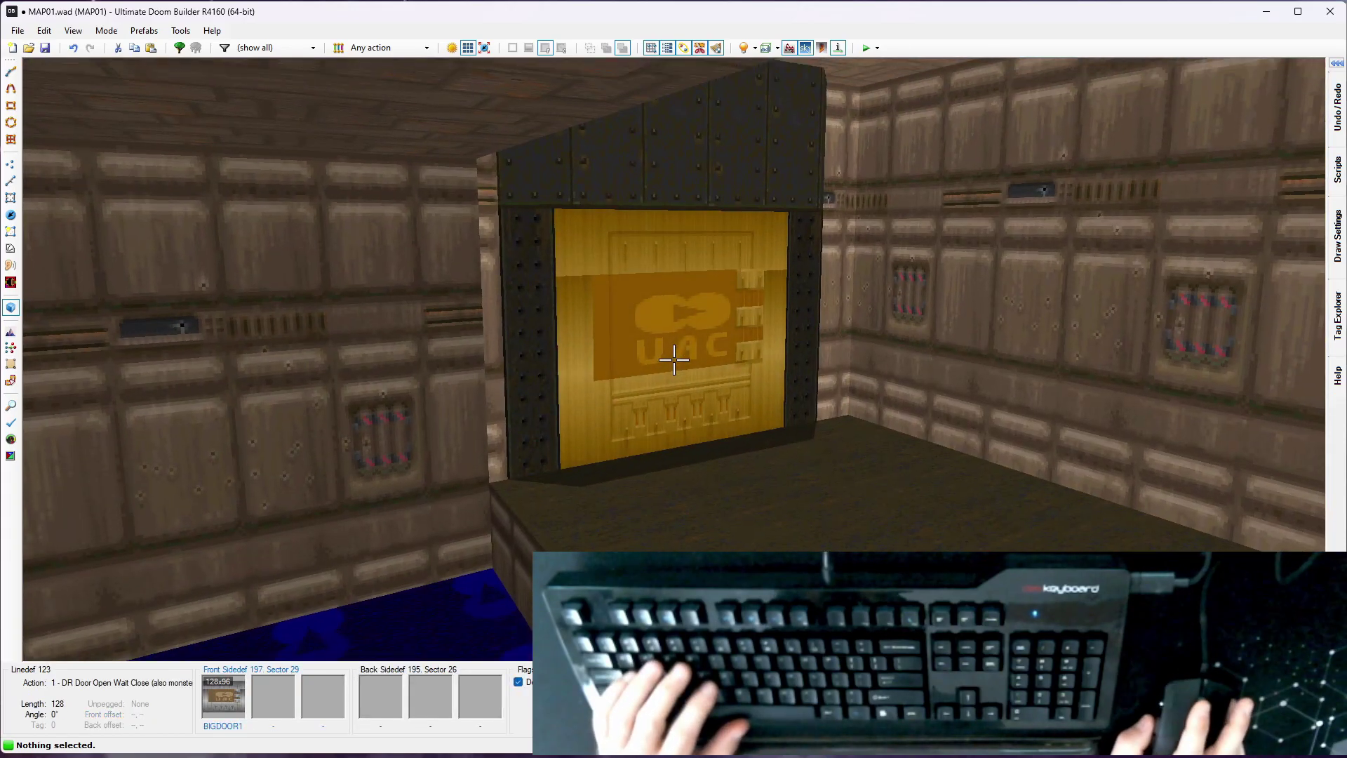
key(w)
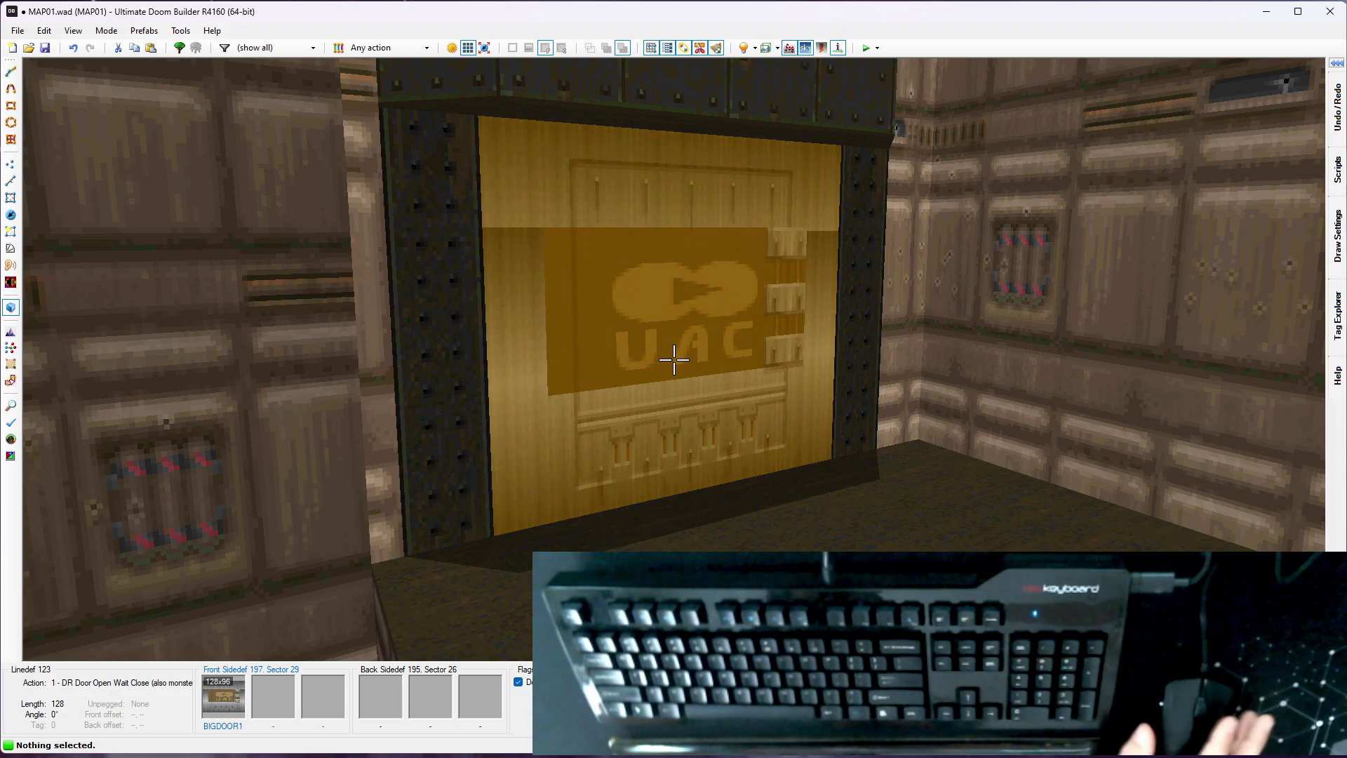
key(w)
key(d)
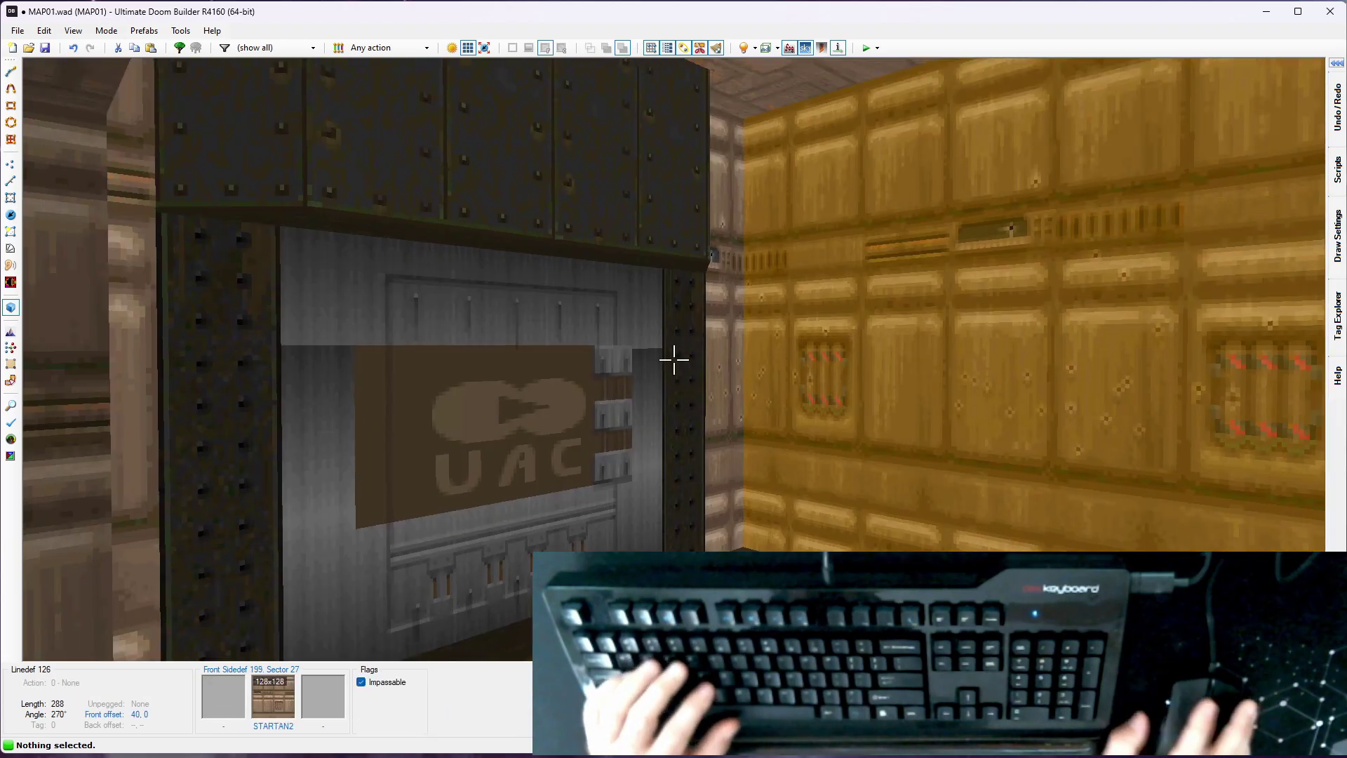
key(e)
key(s)
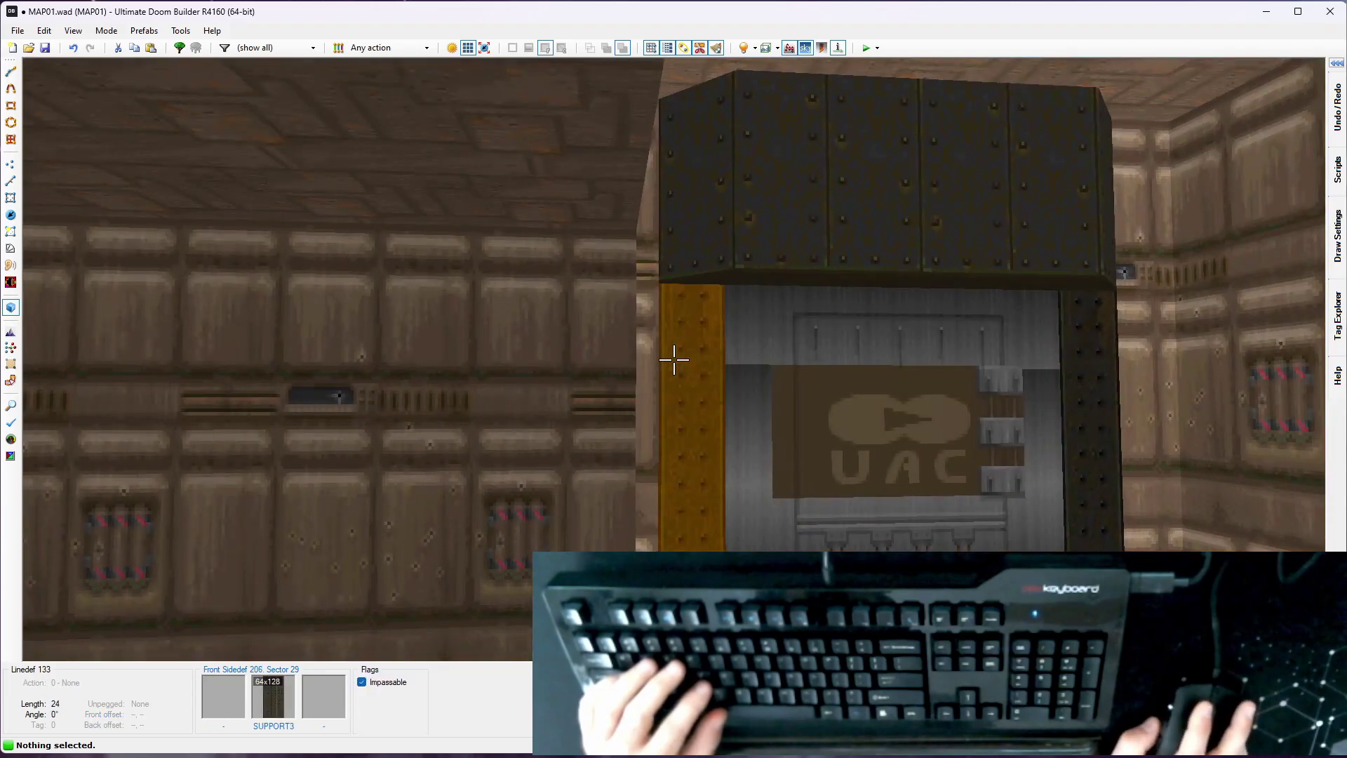
key(e)
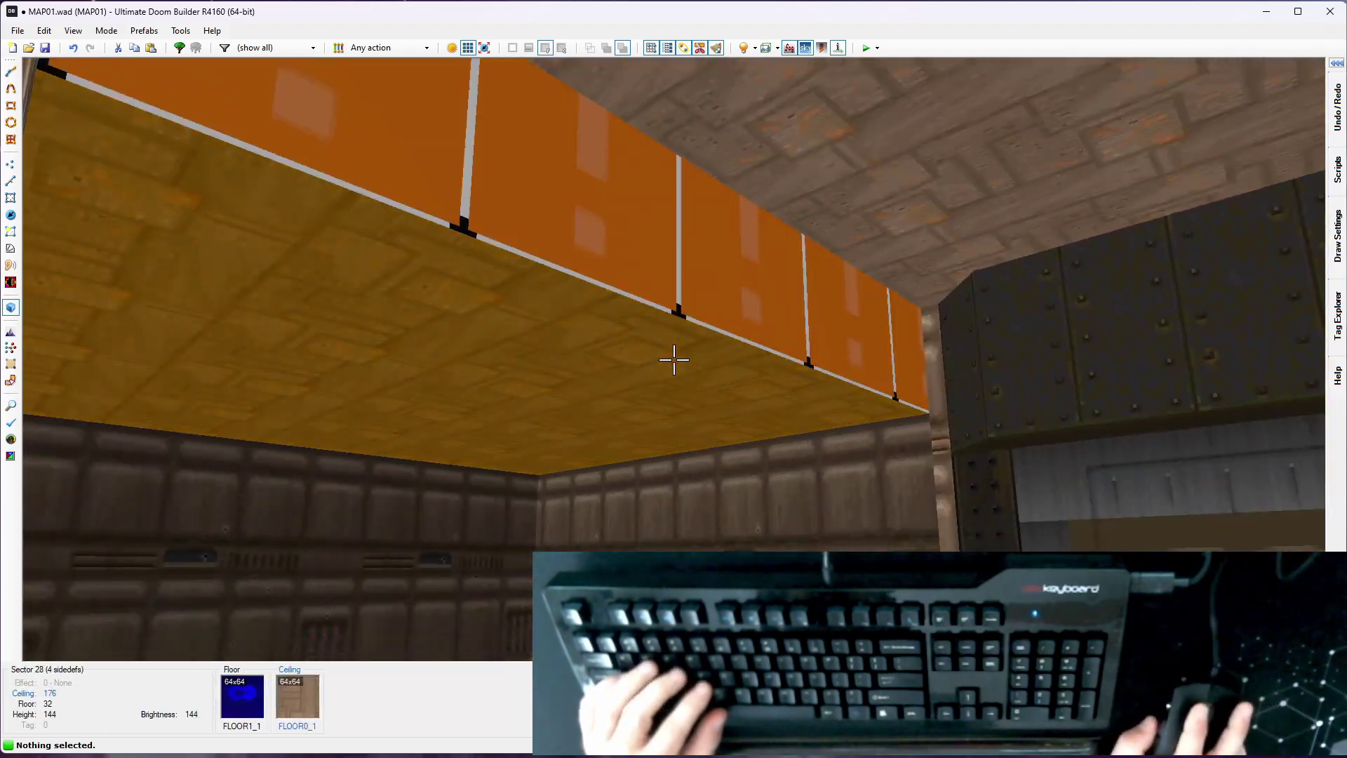
key(ctrl+c)
key(ctrl+v)
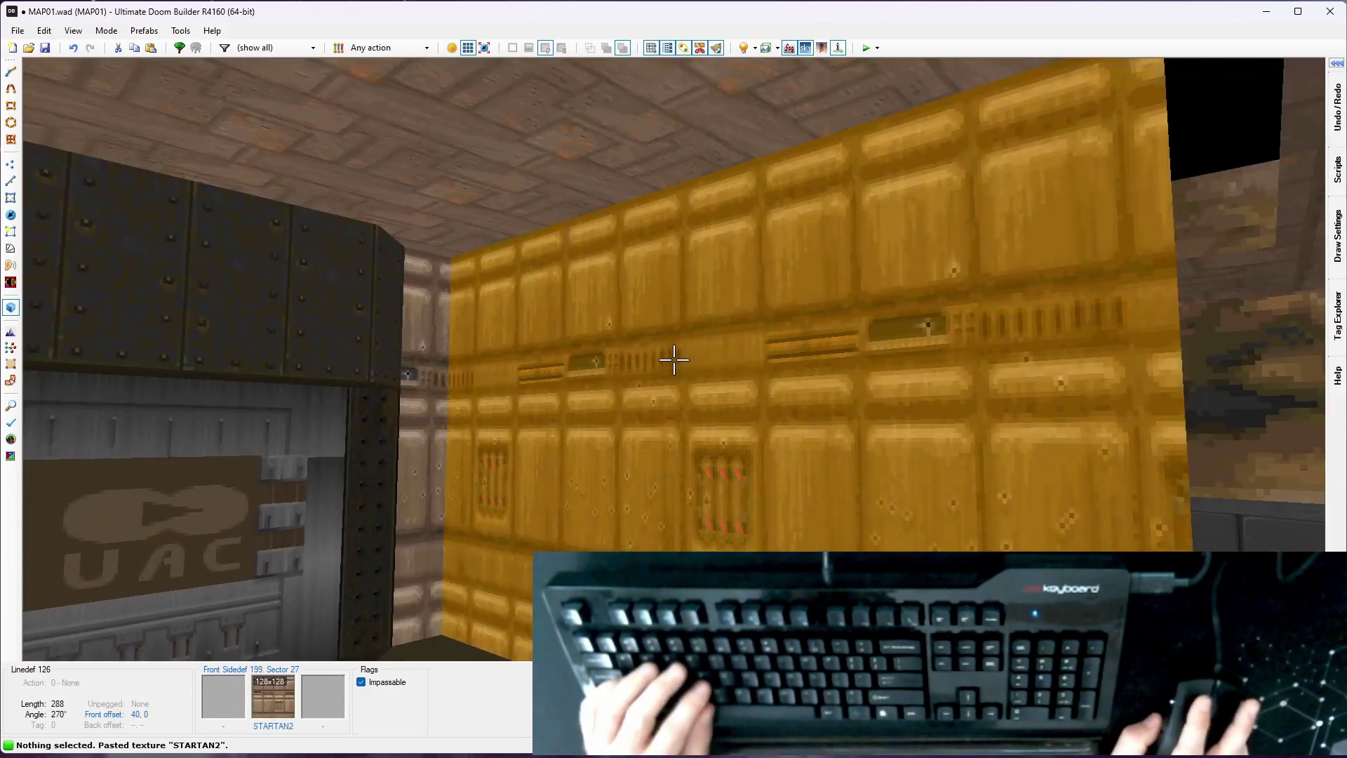
Set the brightness of the raised platform's sector to 144
key(w)
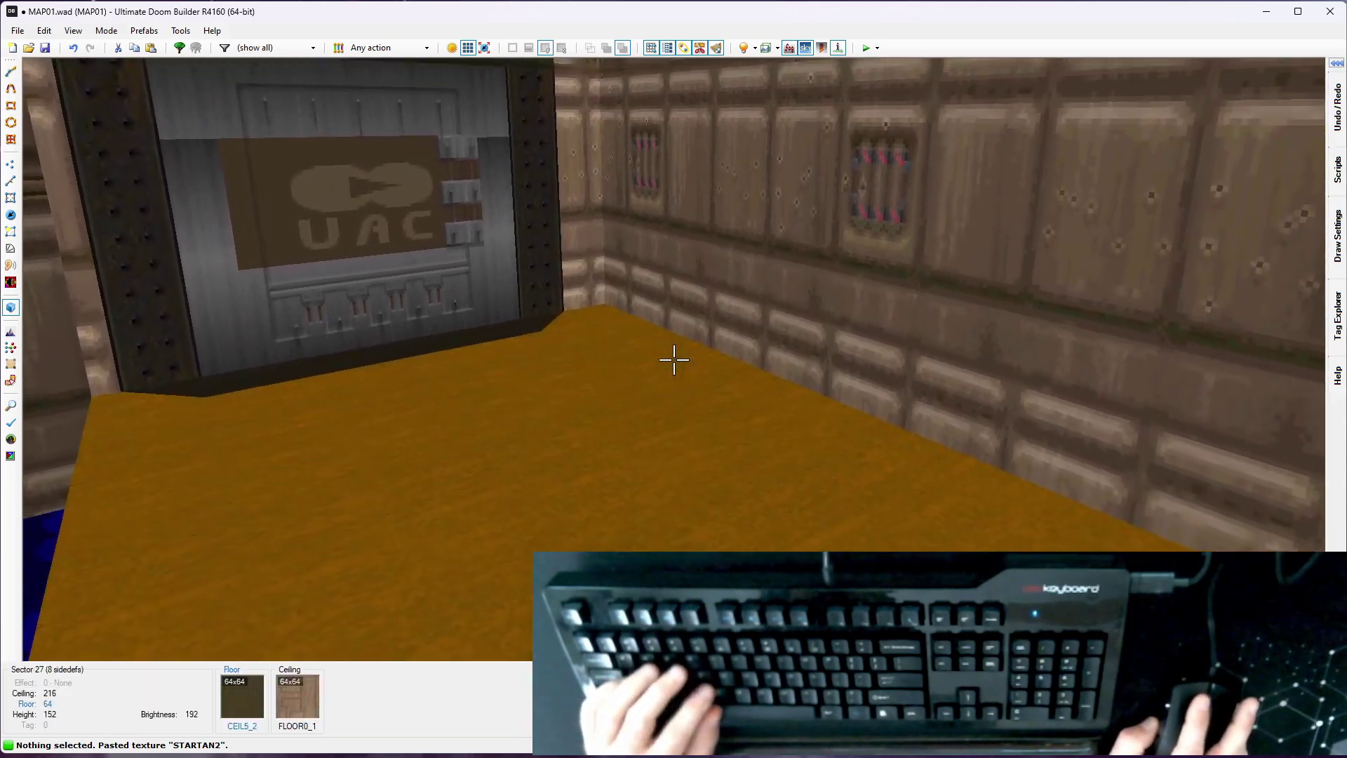
key(w)
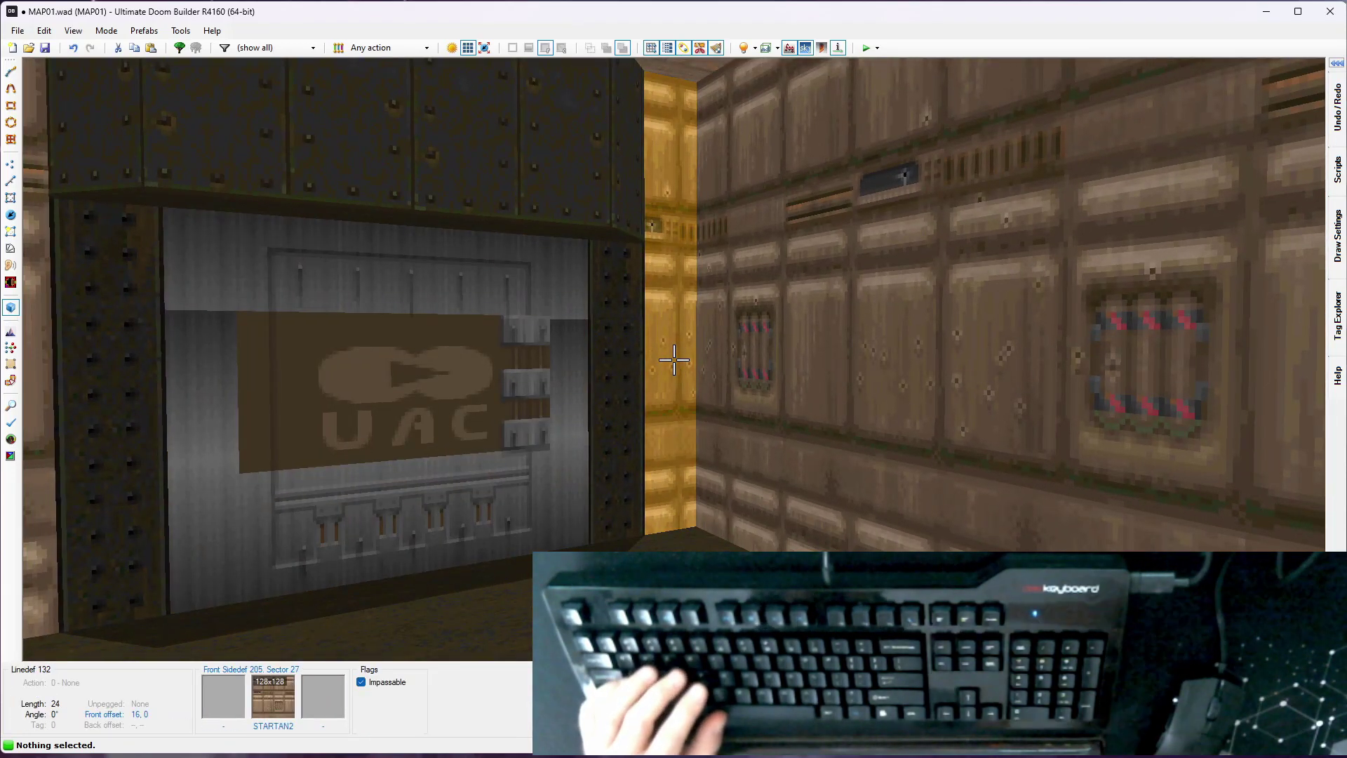
key(d)
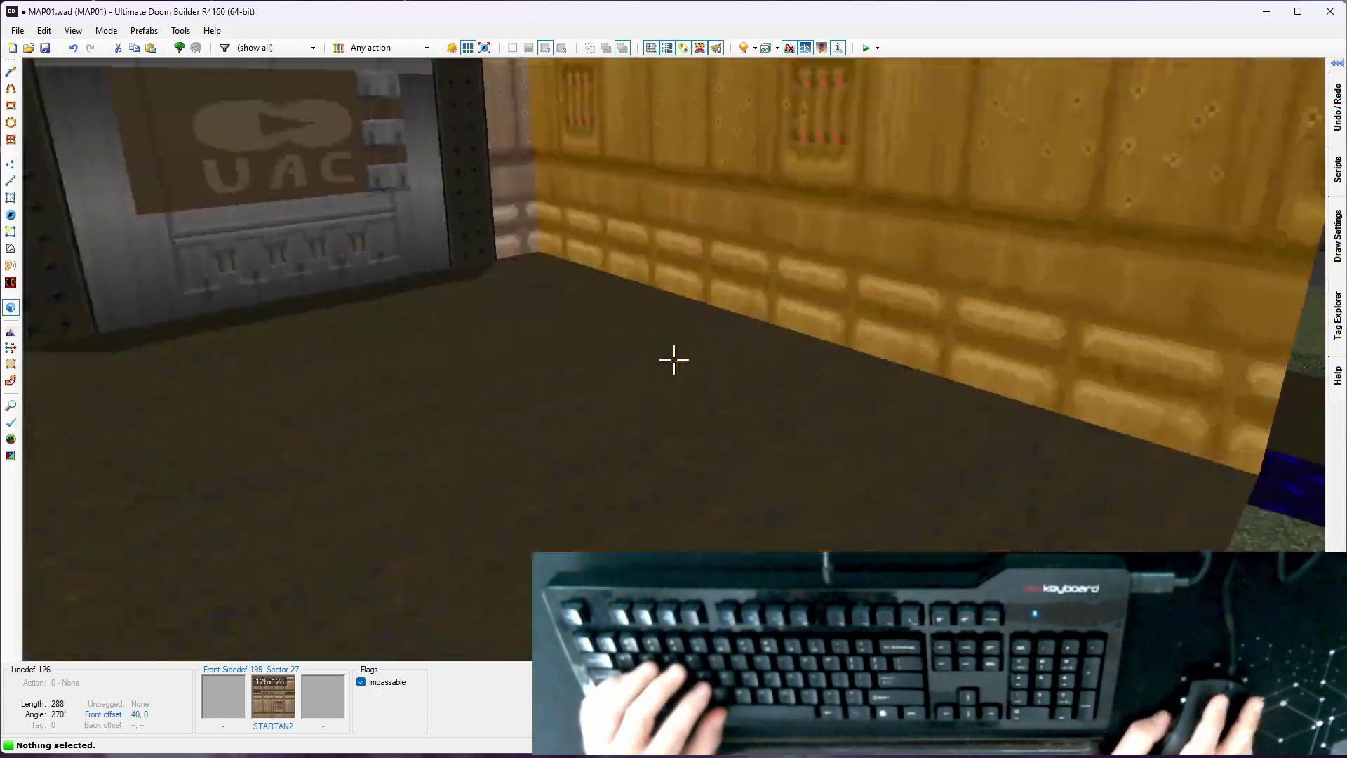
right_click(674, 359)
click(253, 272)
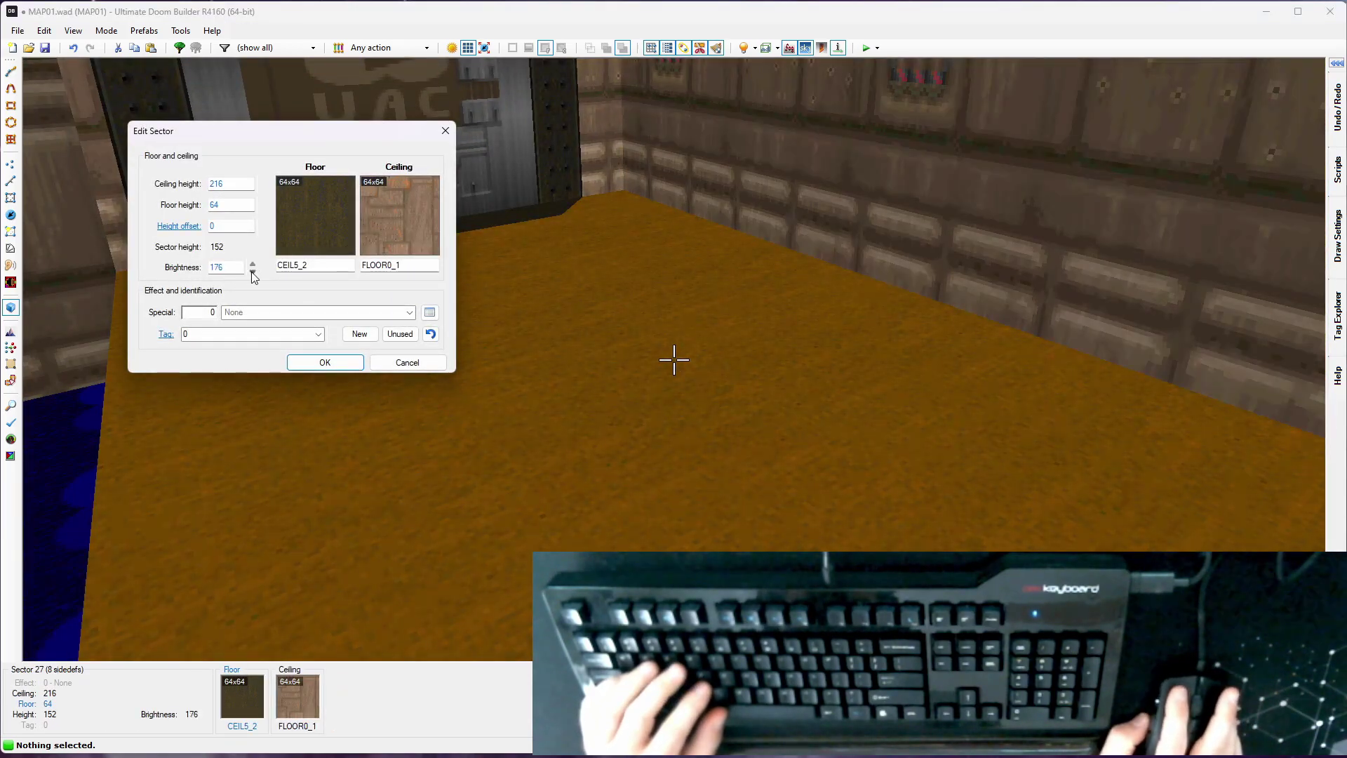
click(252, 273)
click(325, 362)
key(w)
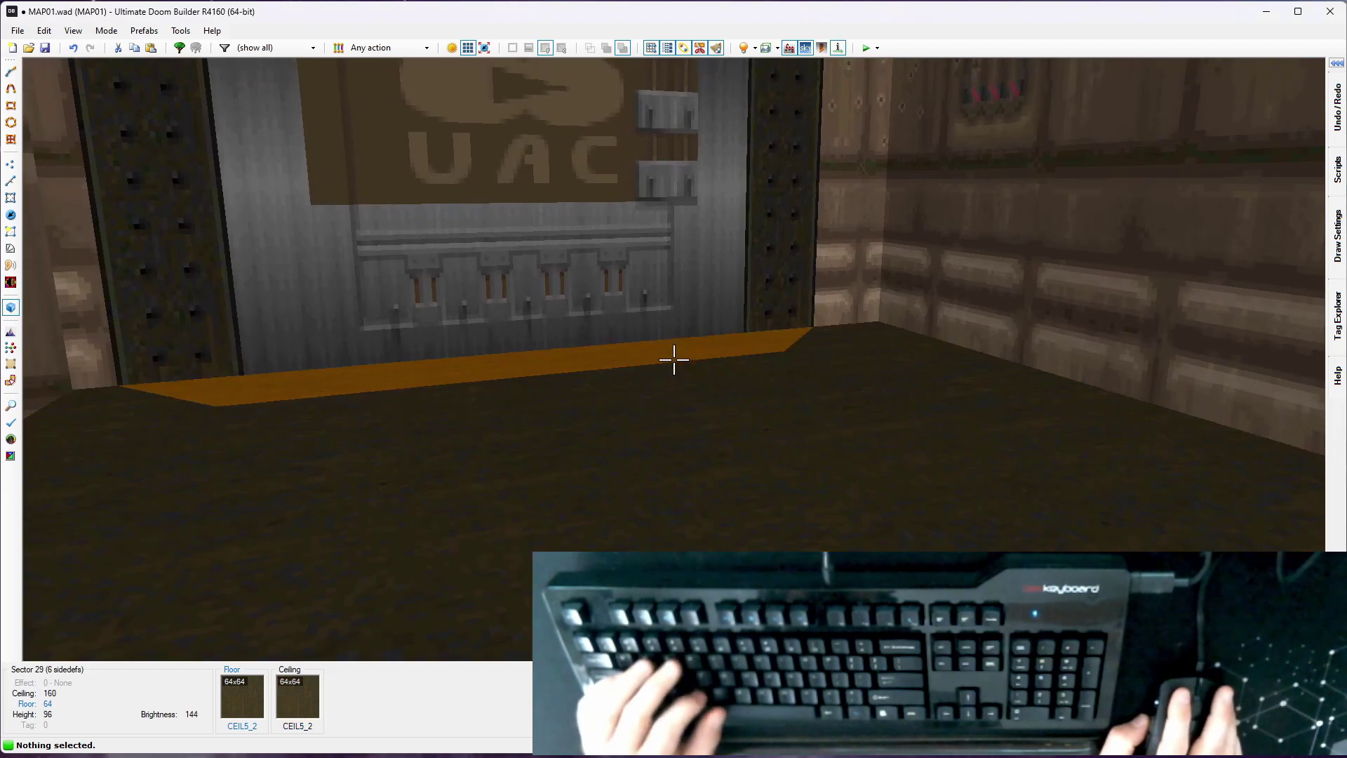
right_click(674, 360)
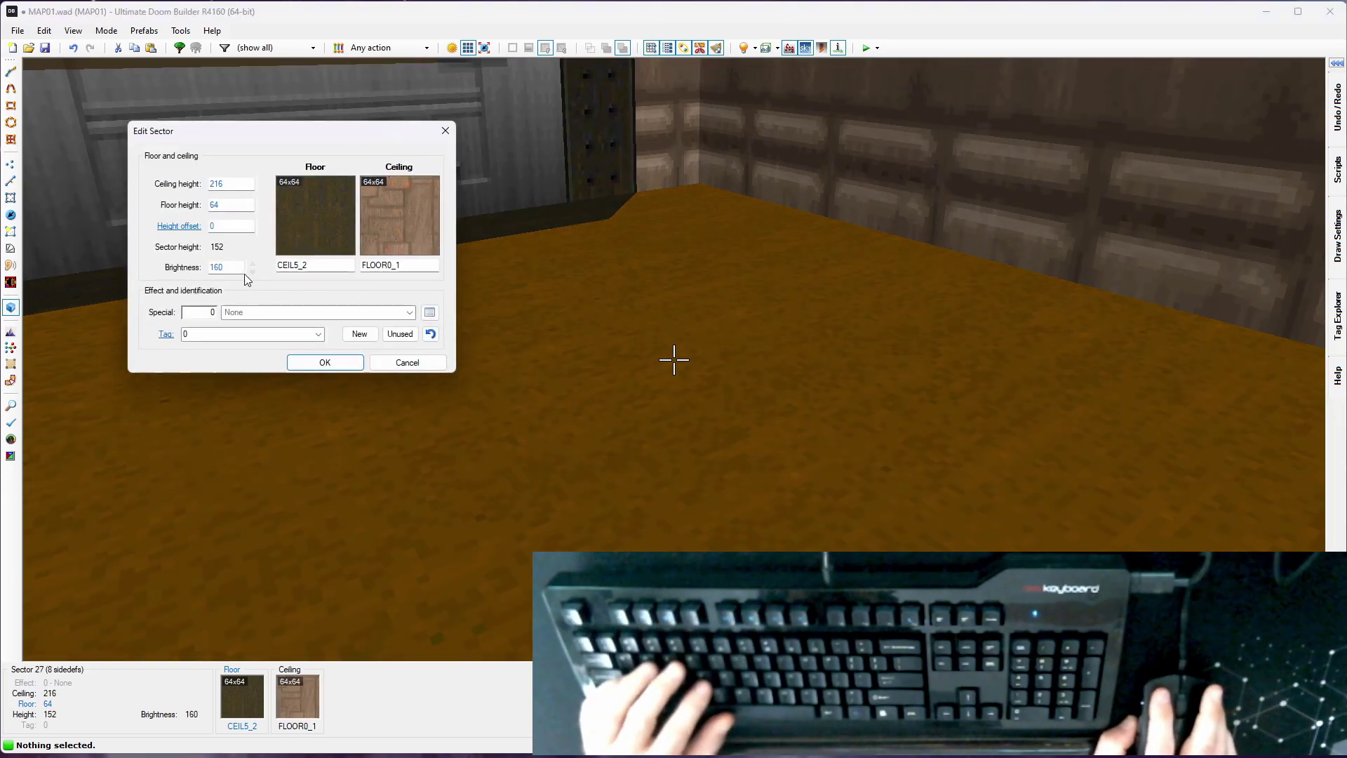
key(Return)
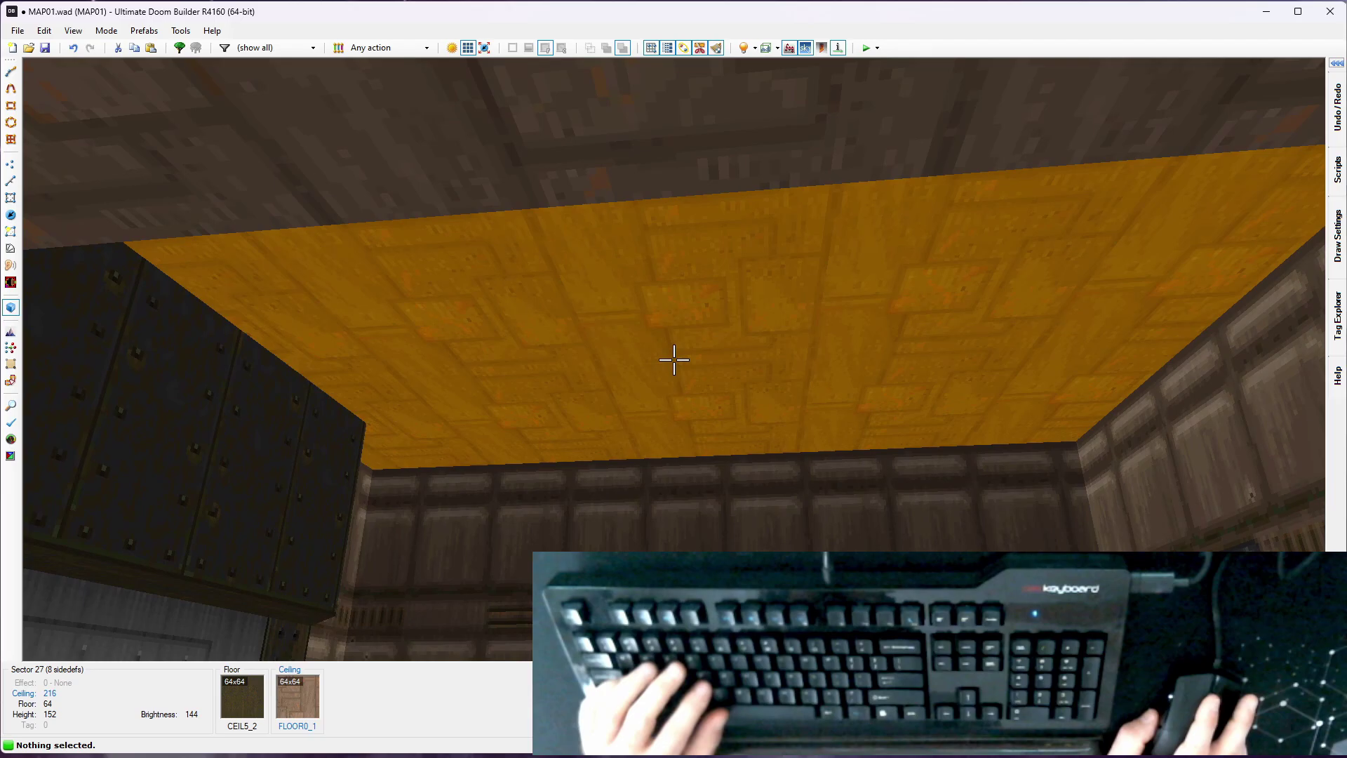
Draw a closed 64 by 128 rectangular sector in the middle of the raised platform in front of the door
key(q)
scroll(675, 359, down, 3)
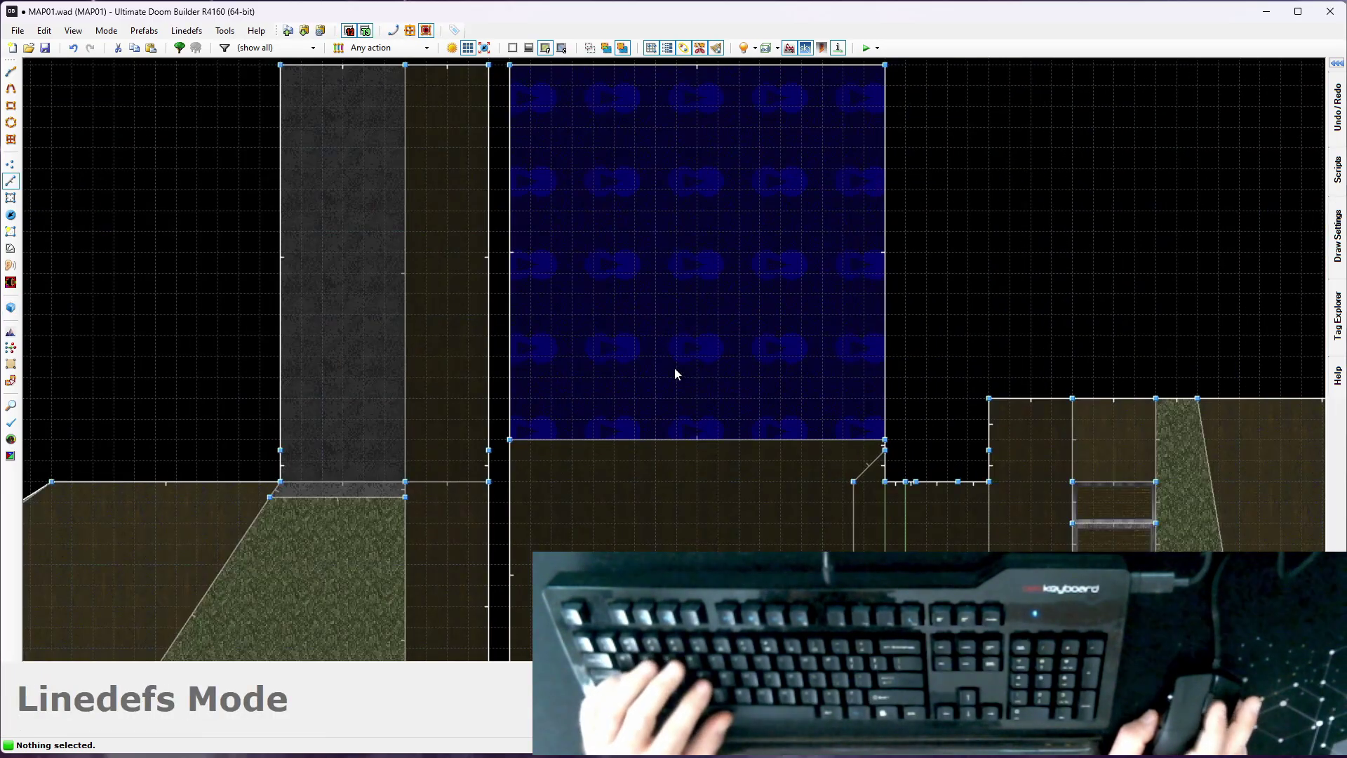
scroll(675, 368, down, 2)
key(space)
scroll(626, 369, up, 1)
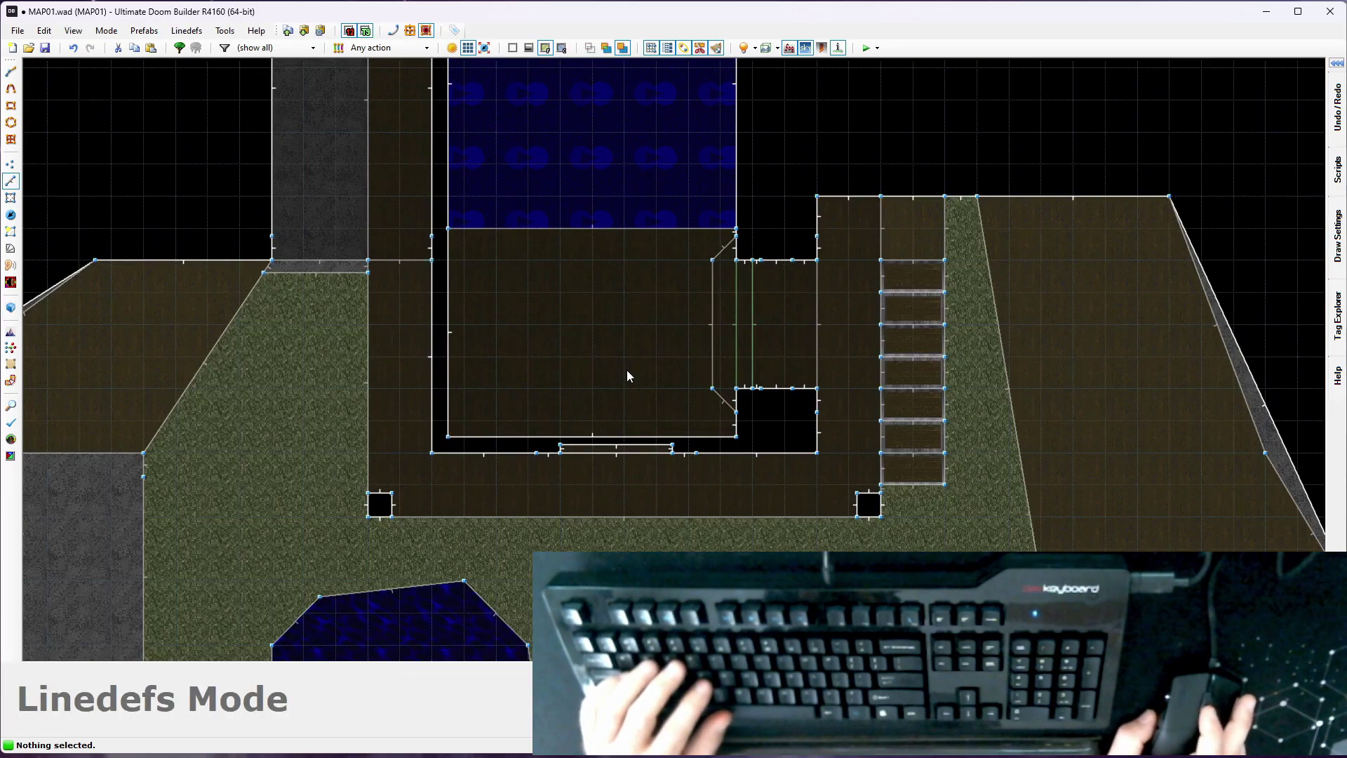
scroll(628, 376, up, 1)
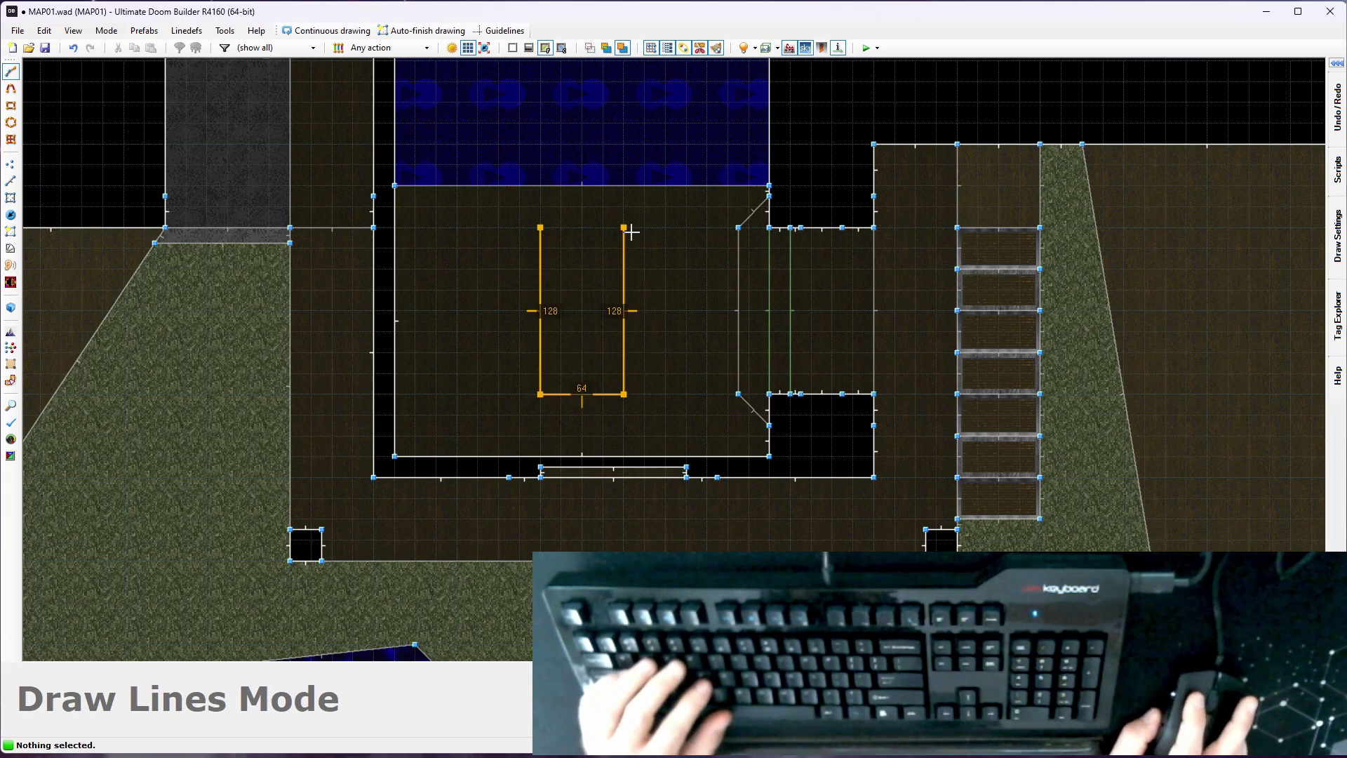
click(540, 226)
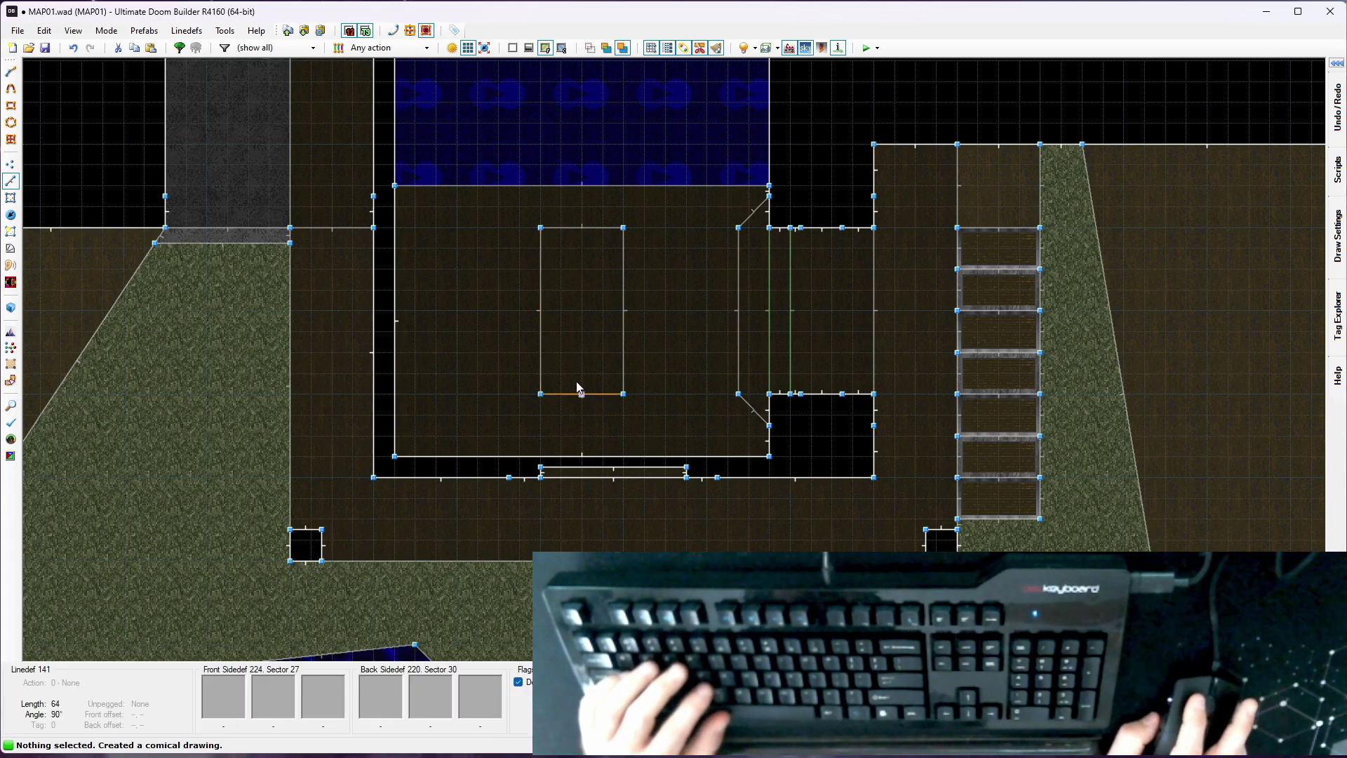
scroll(640, 412, up, 1)
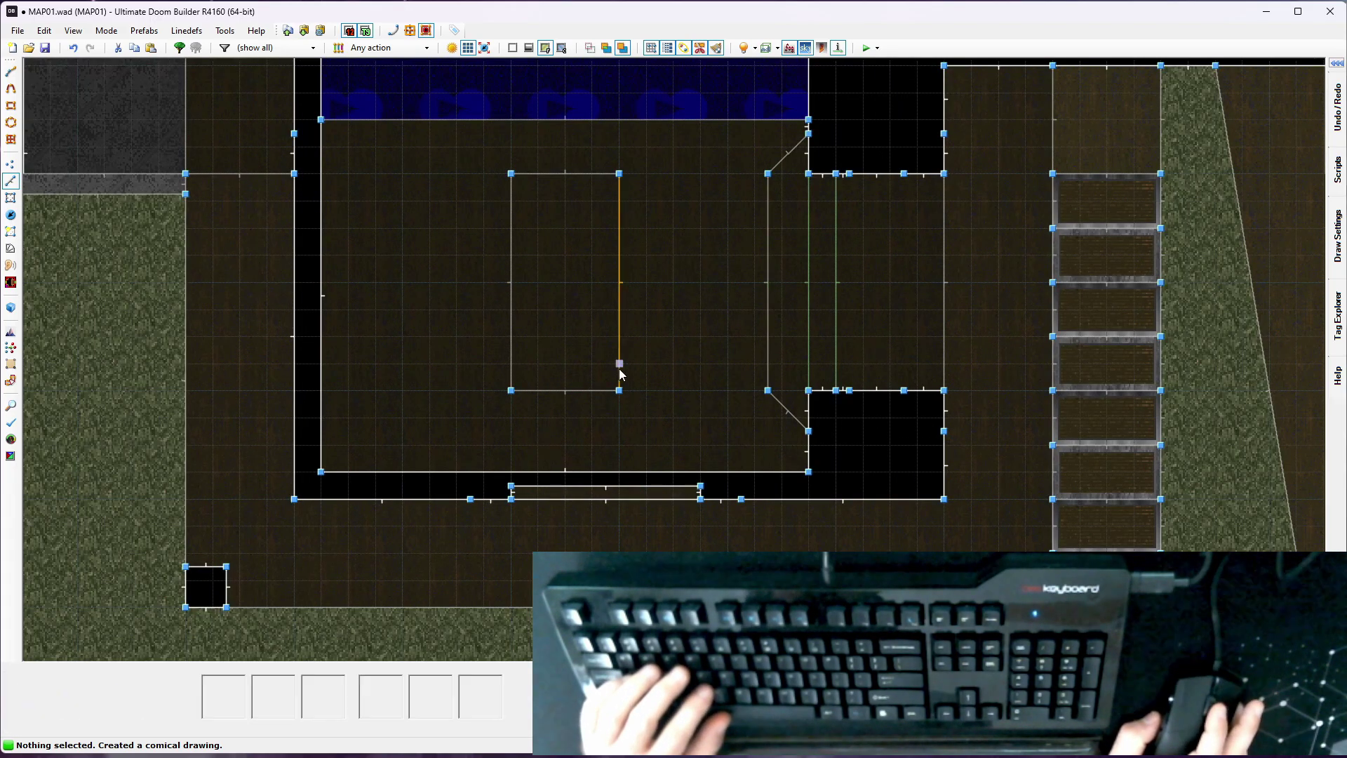
Lower the ceiling of the new rectangular sector to a height of 176
key(q)
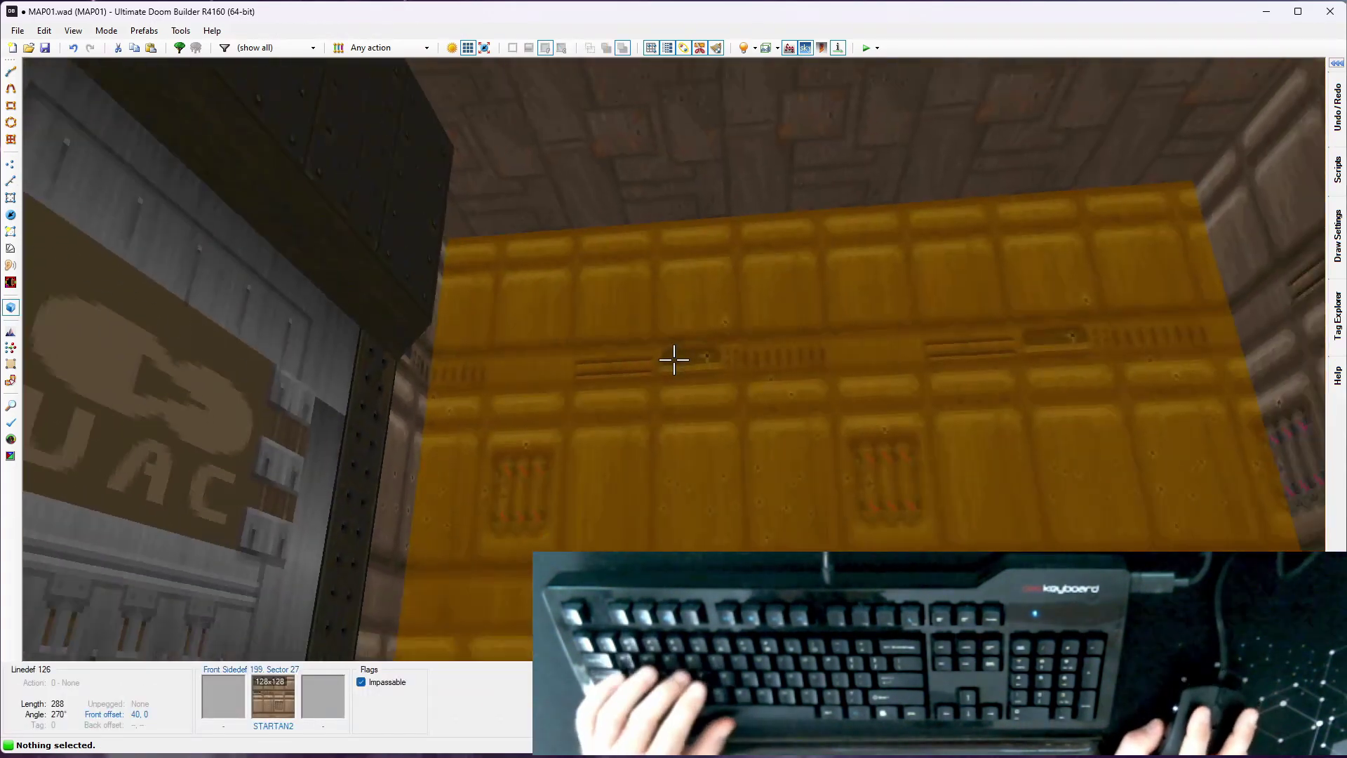
key(e)
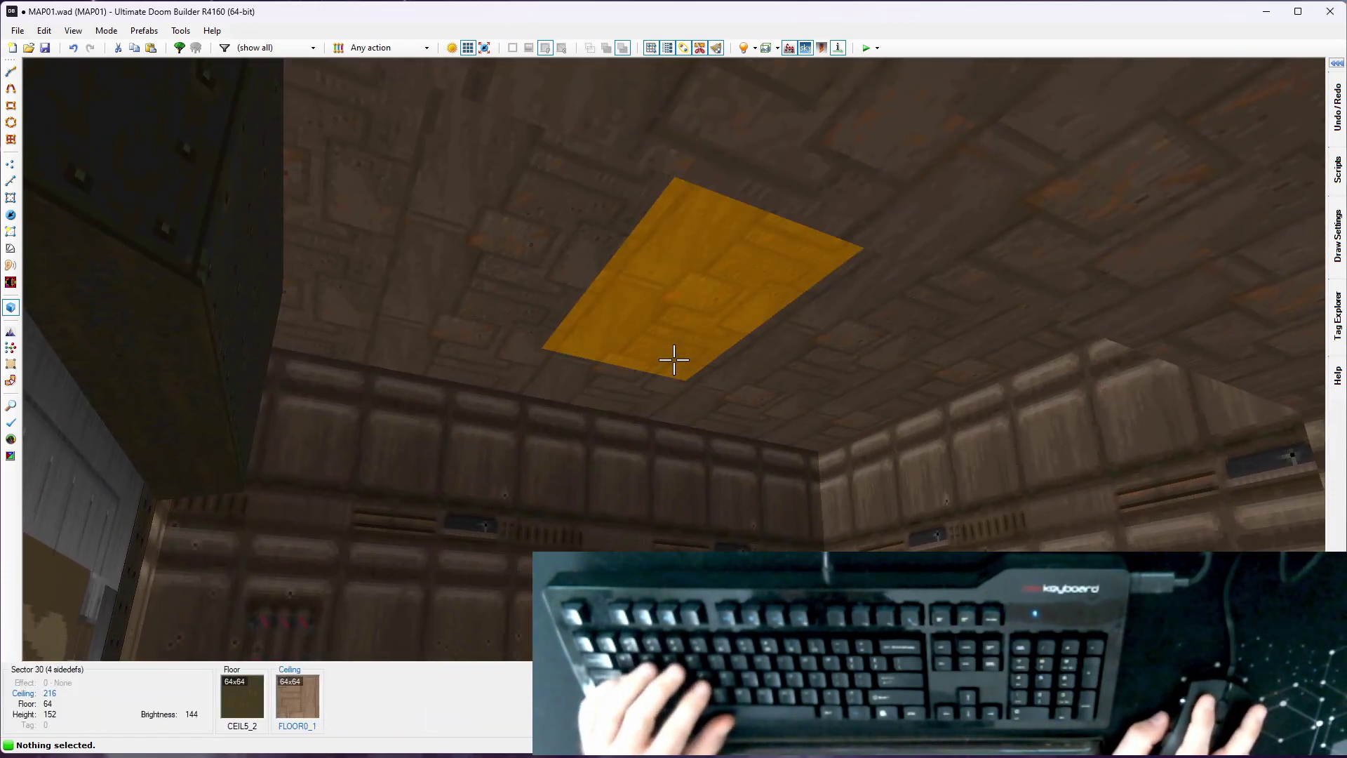
click(674, 359)
scroll(674, 360, down, 5)
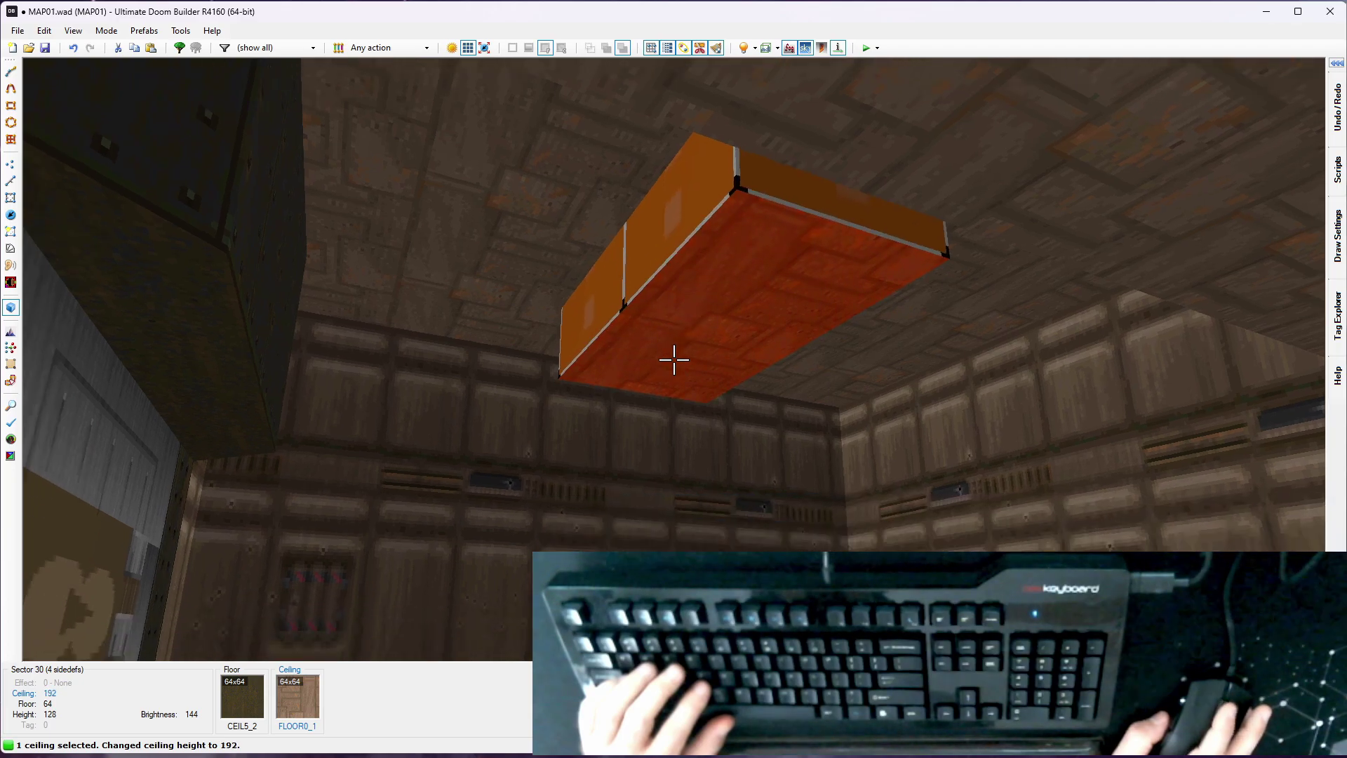
Change the ceiling flat of the lowered rectangular block to FLAT22 and clear the selection
right_click(674, 359)
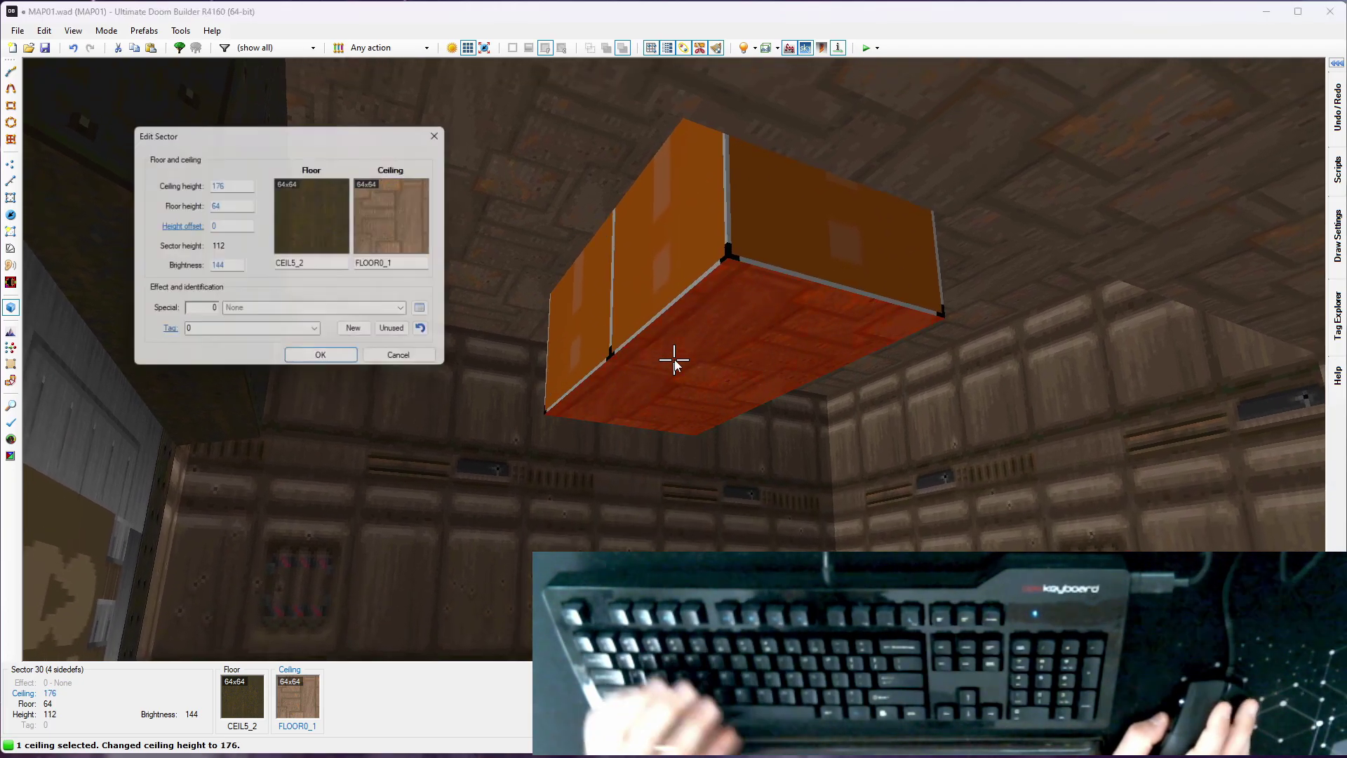
click(395, 214)
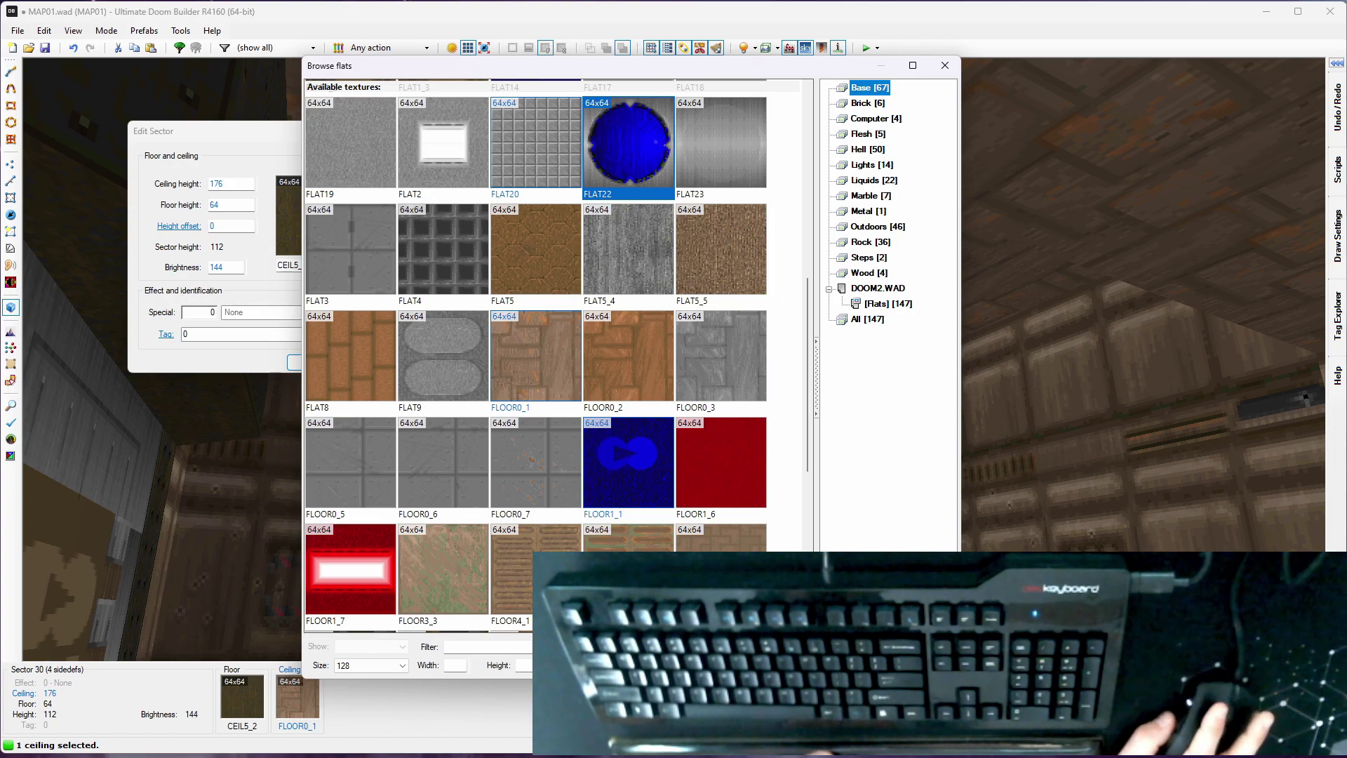
key(Return)
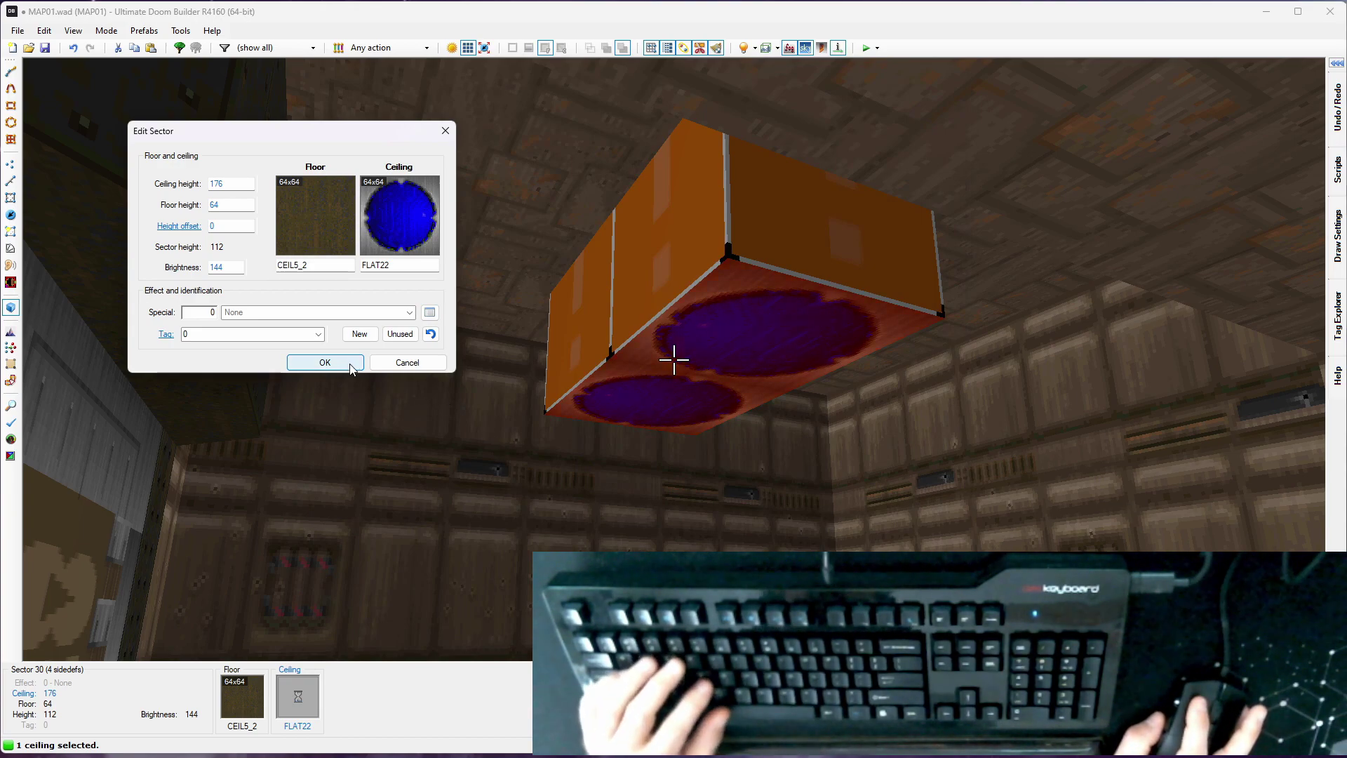
key(c)
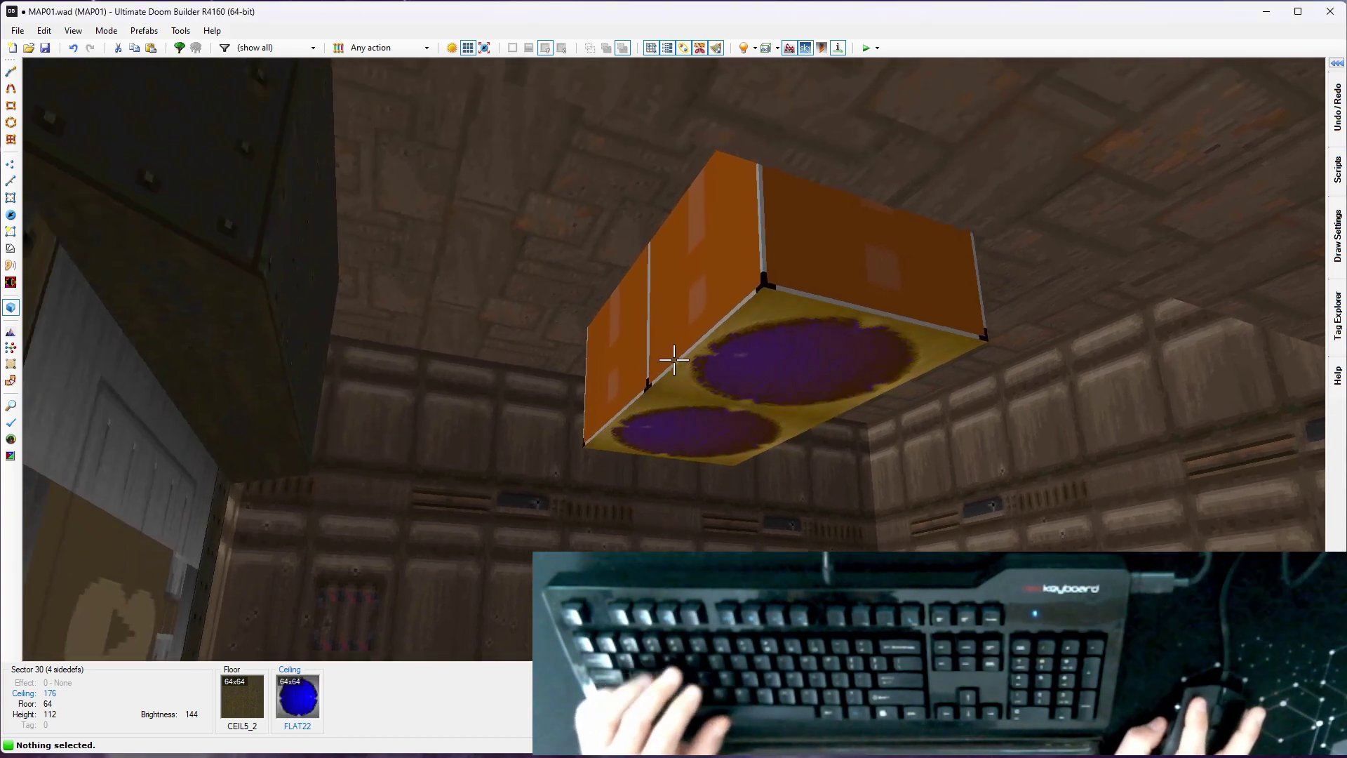
Apply the SHAWN3 texture from the Silver set to the upper faces on all four sides of the hanging block
shift+click(674, 360)
right_click(674, 360)
click(313, 161)
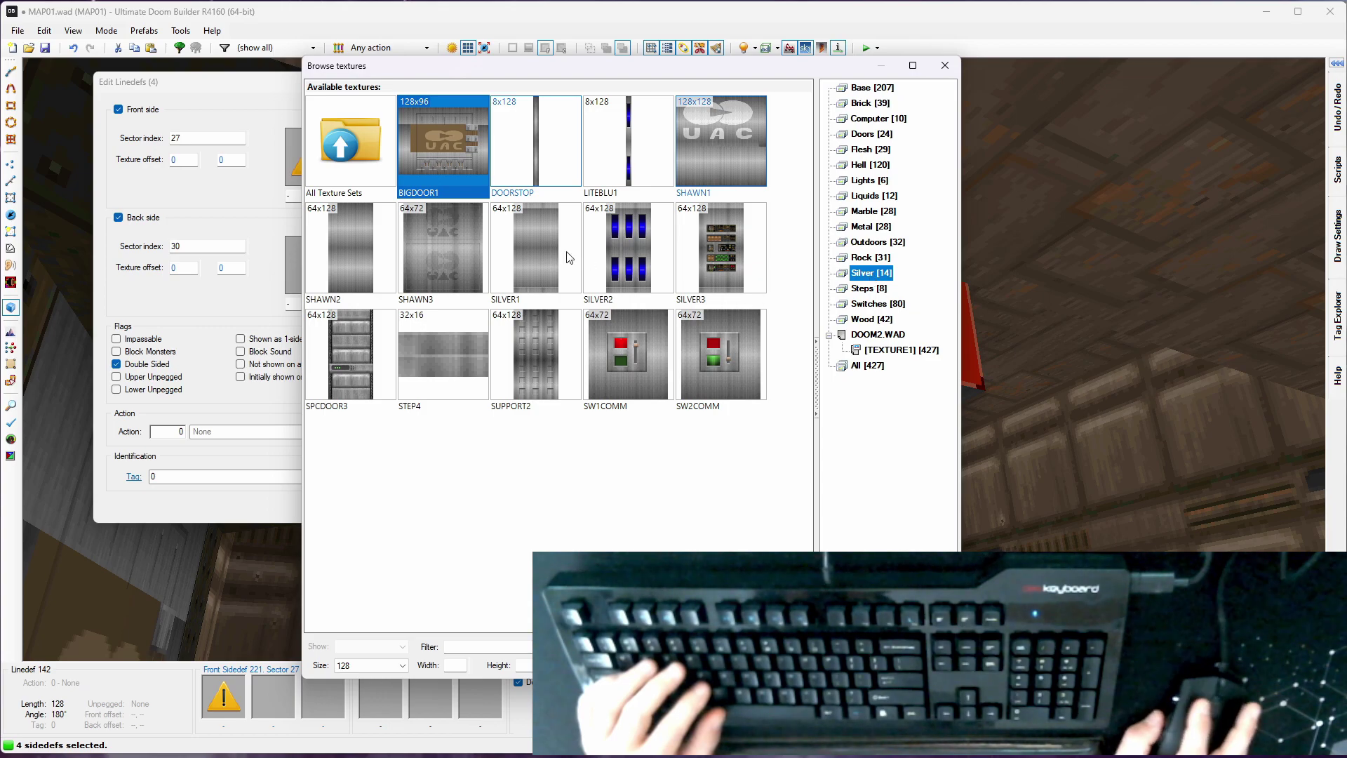
click(457, 252)
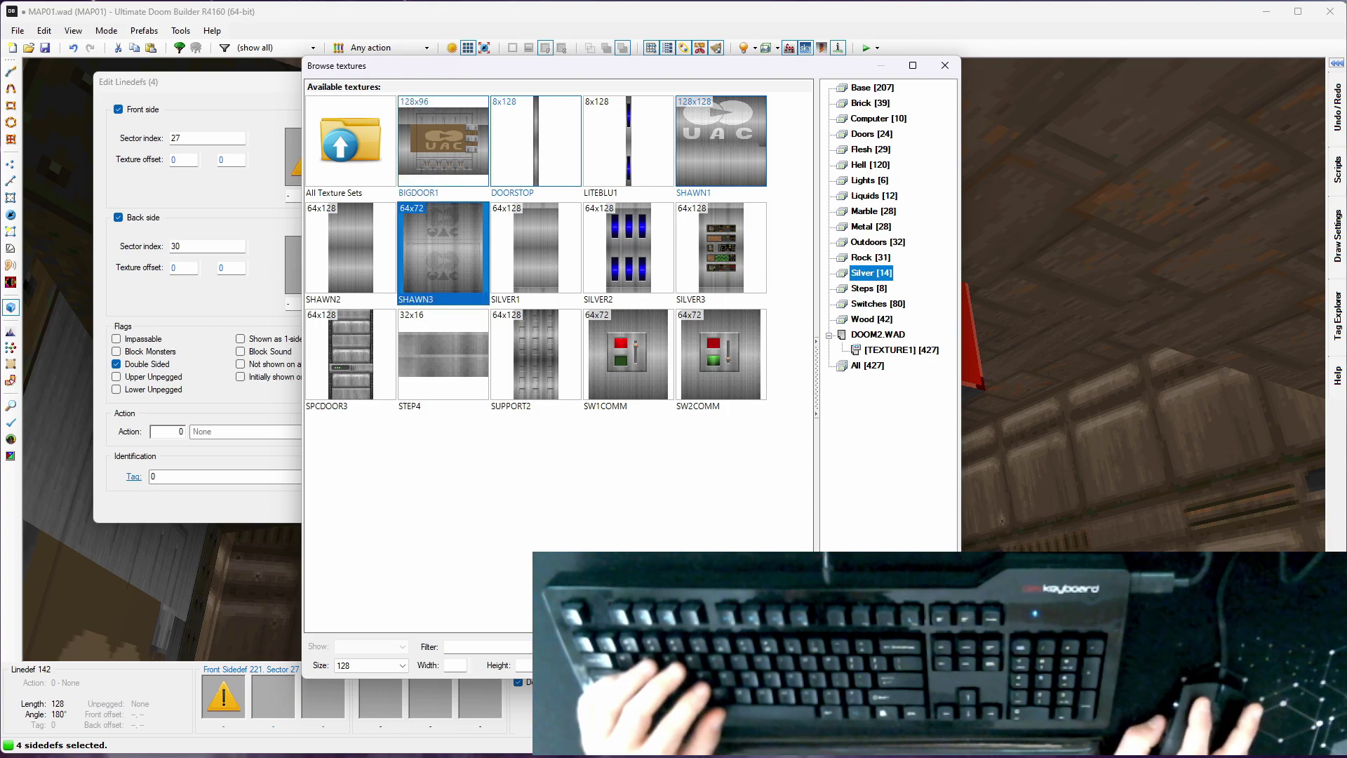
key(Return)
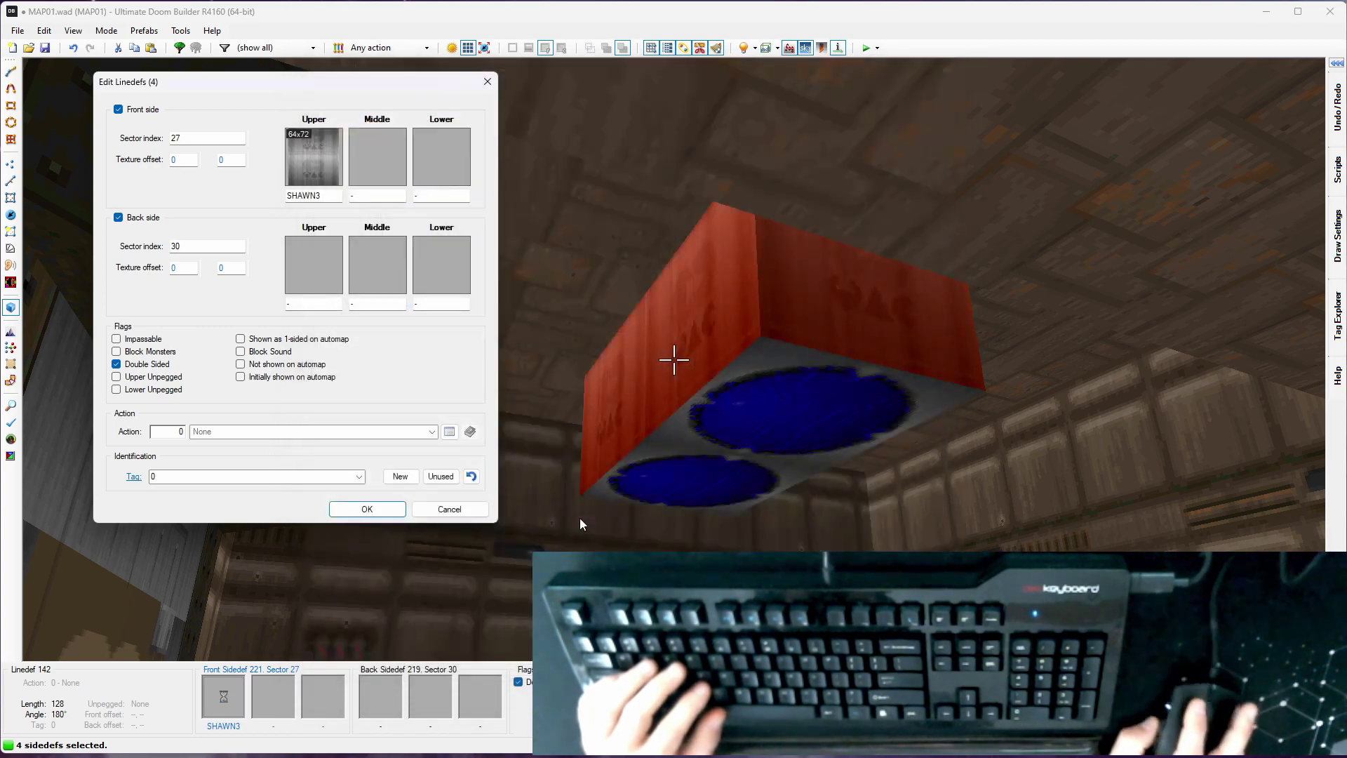
click(386, 512)
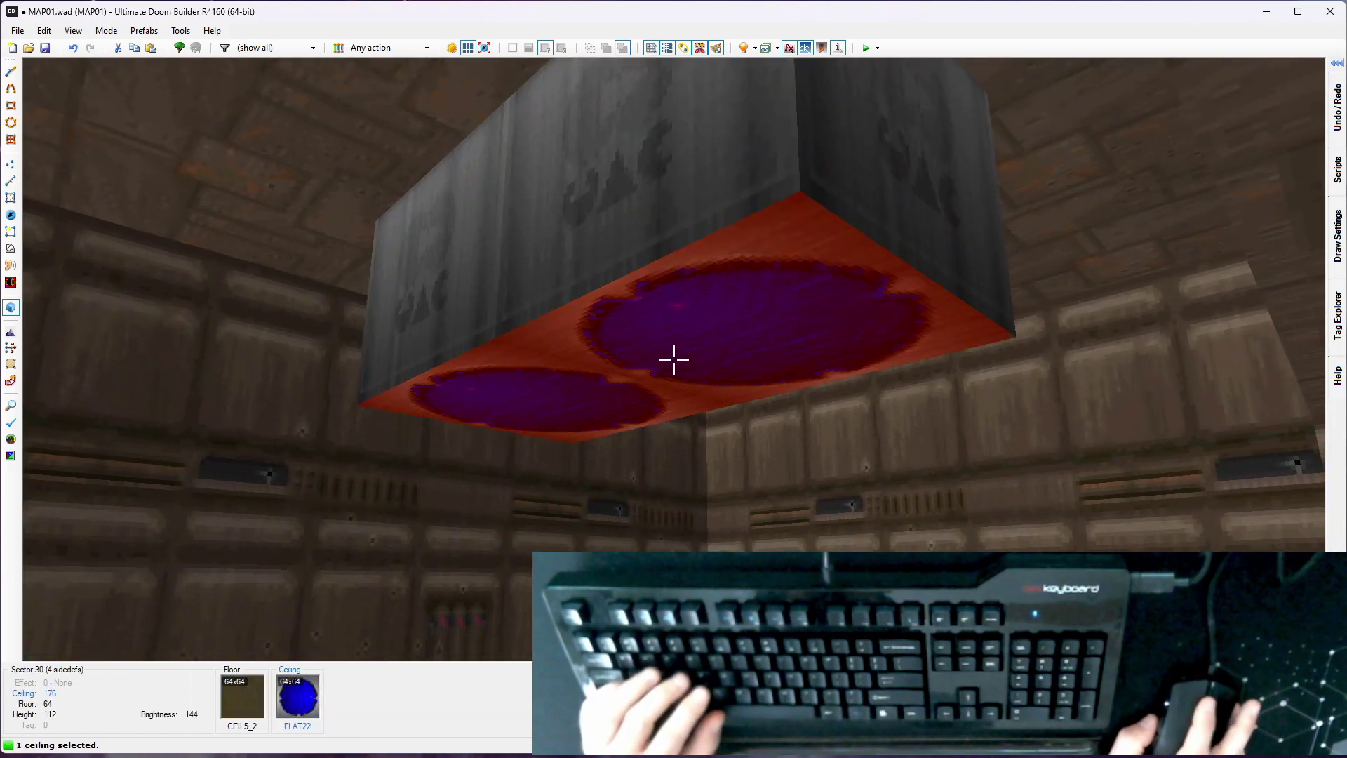
Try a different ceiling height for the hanging light block, then return it to 176
scroll(674, 360, down, 1)
scroll(673, 360, up, 1)
key(d)
click(674, 360)
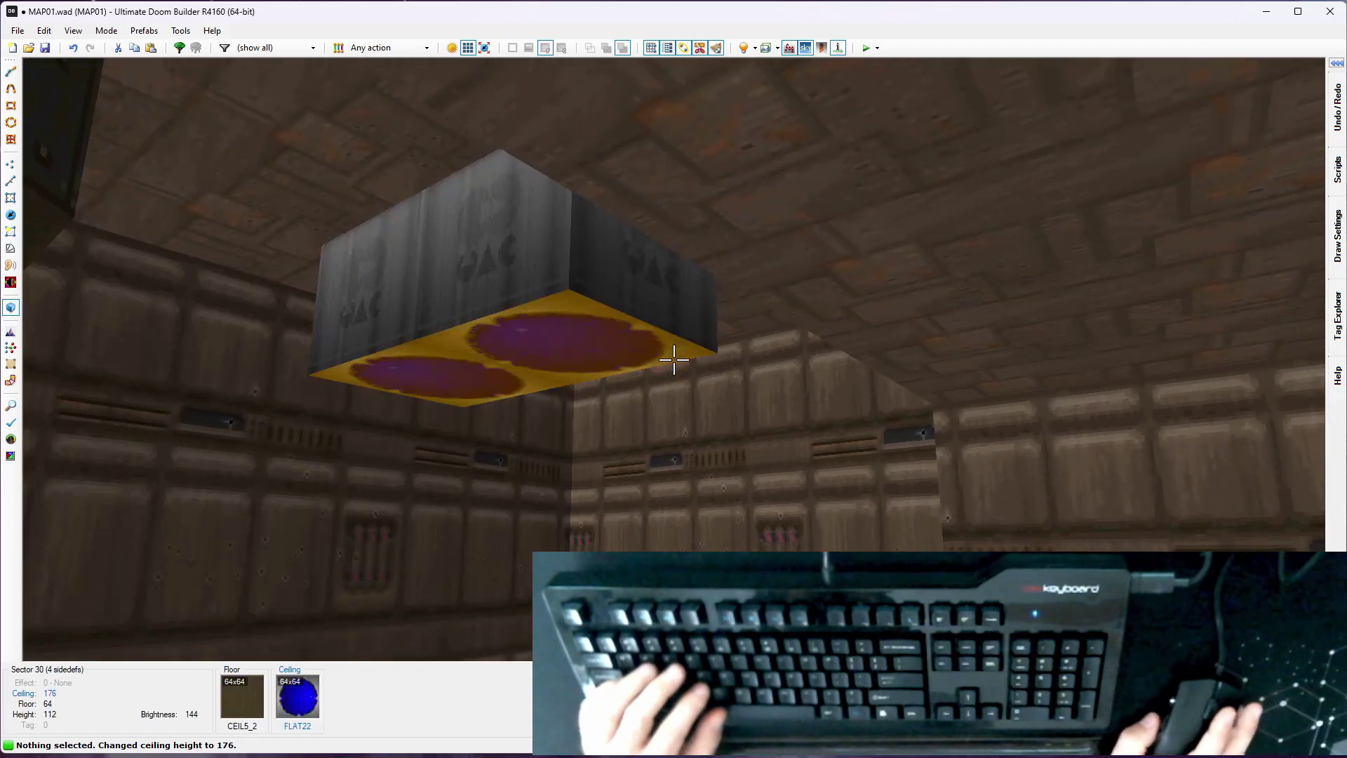
Set the brightness of the hanging light block's sector to 192
key(e)
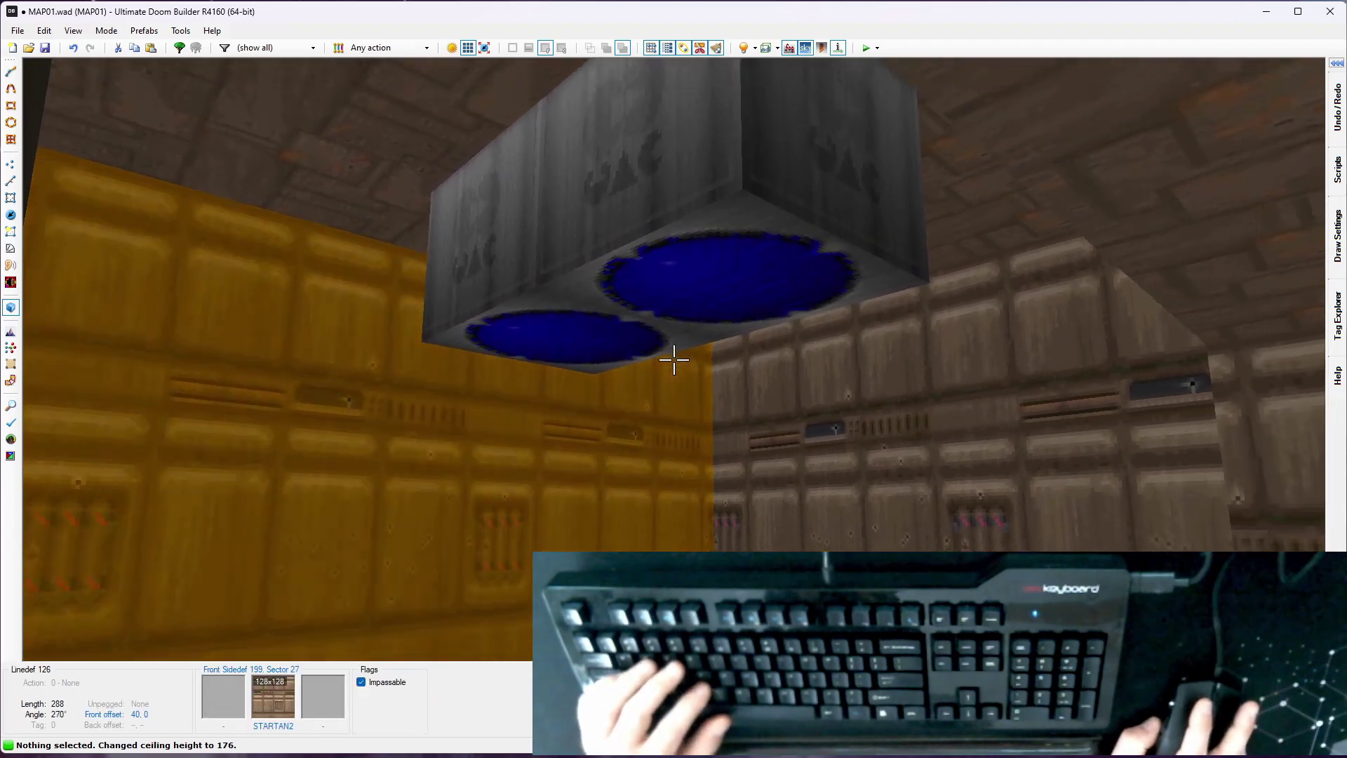
key(d)
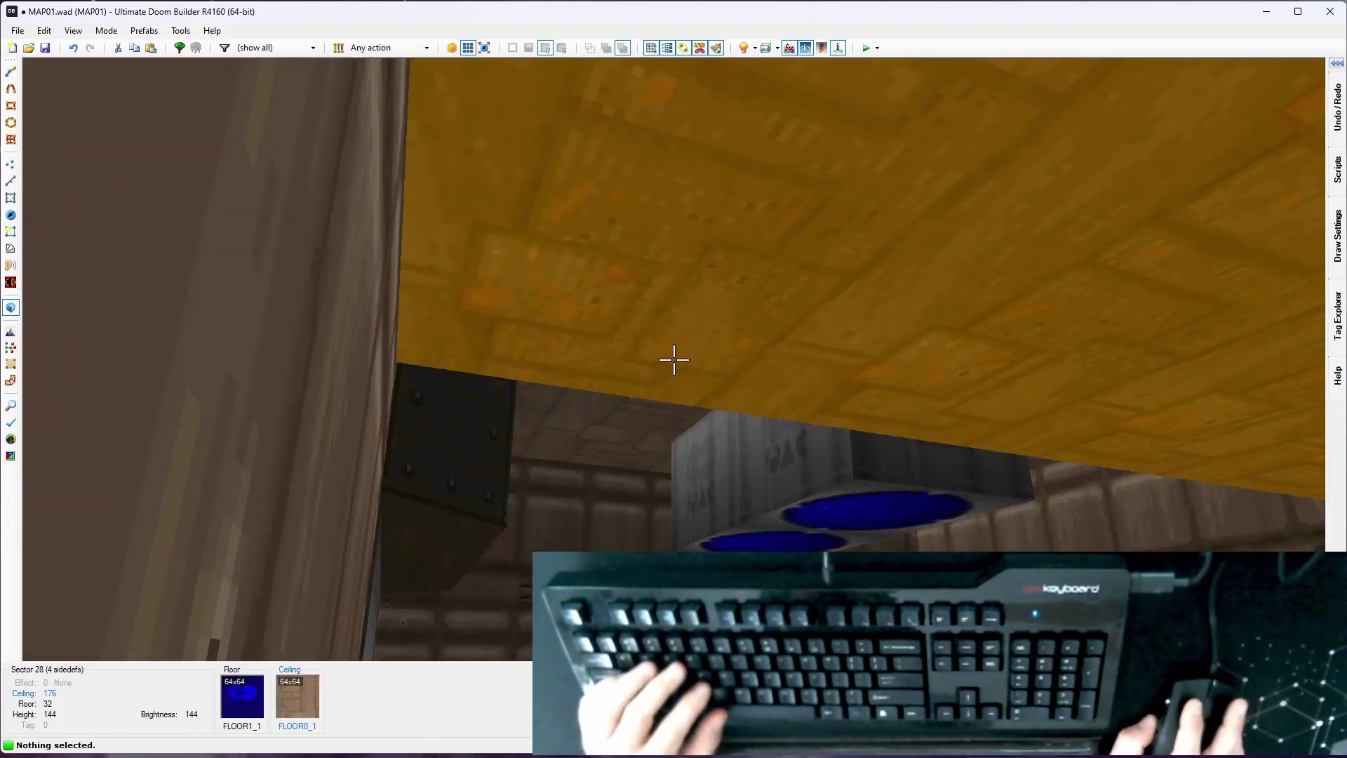
key(e)
right_click(674, 360)
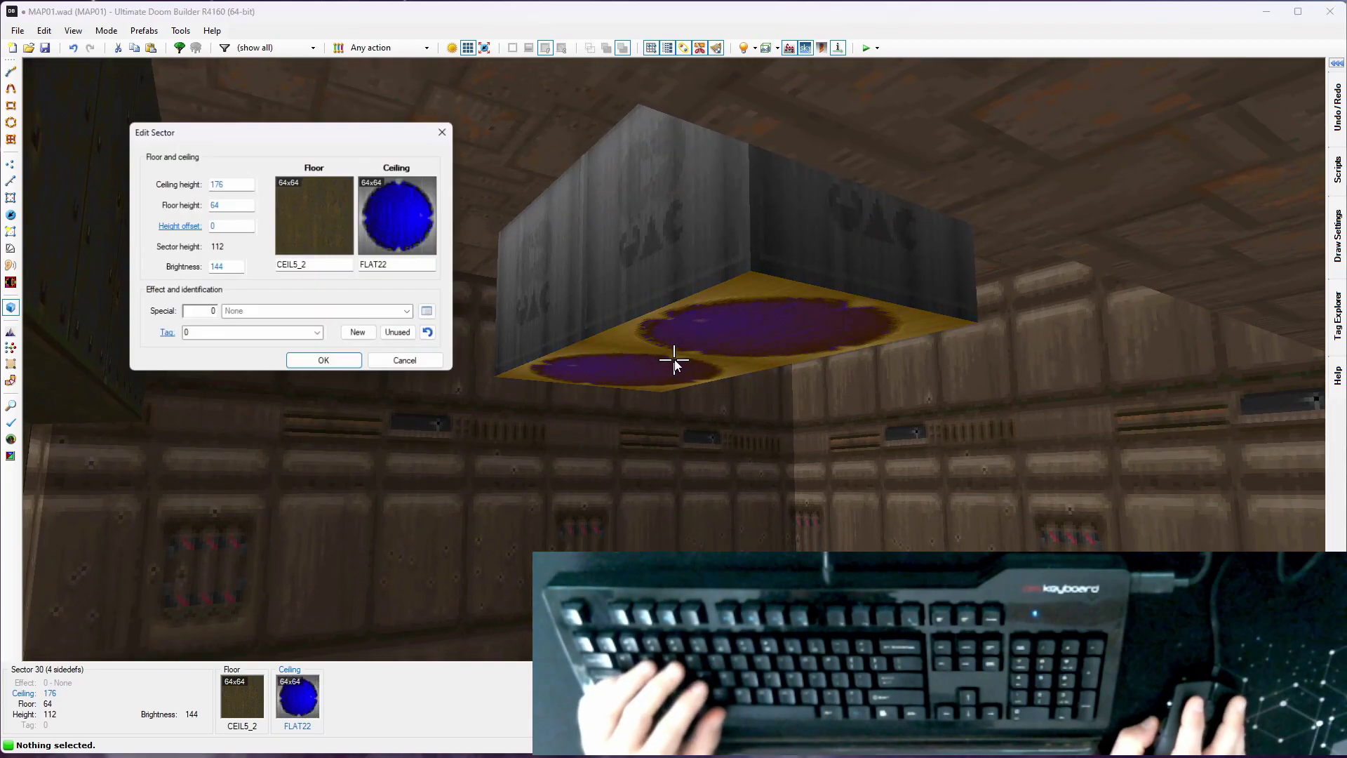
click(254, 260)
click(254, 260)
click(254, 260)
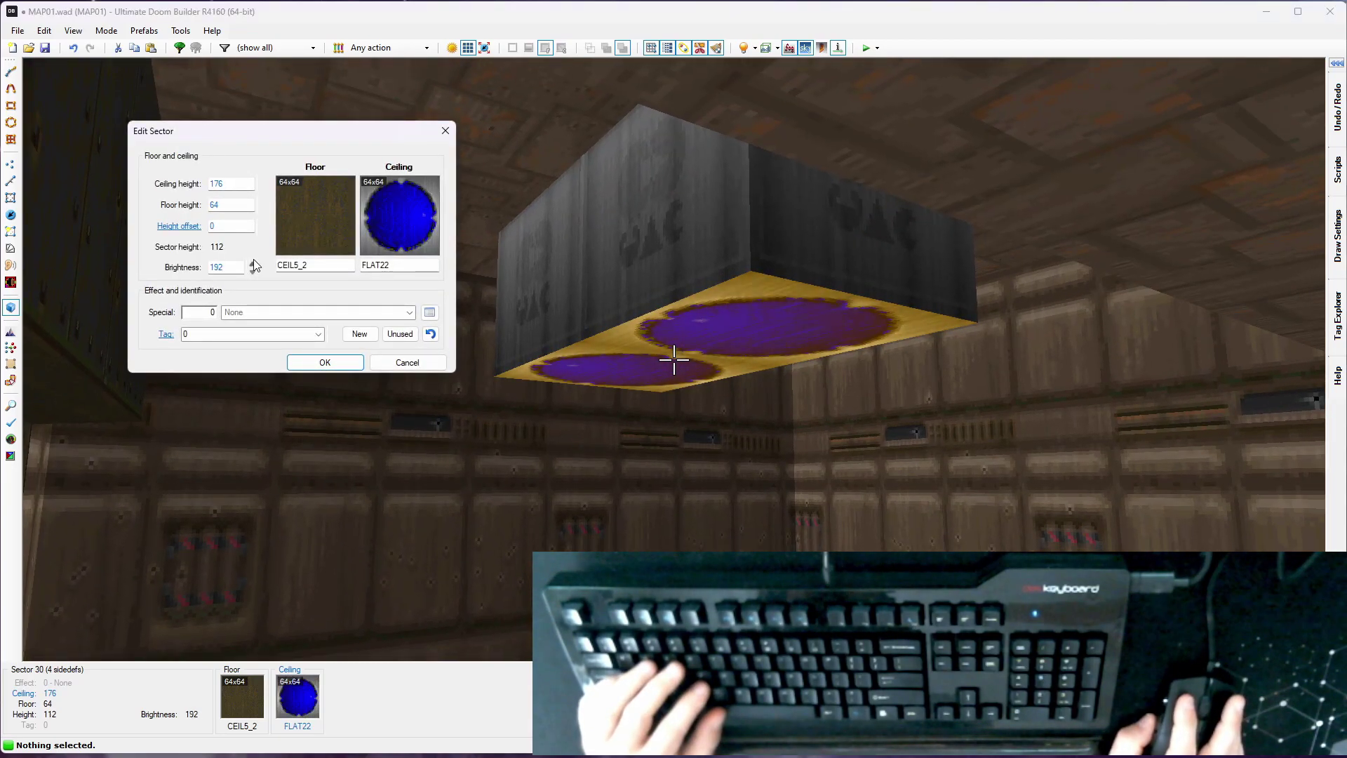
click(325, 362)
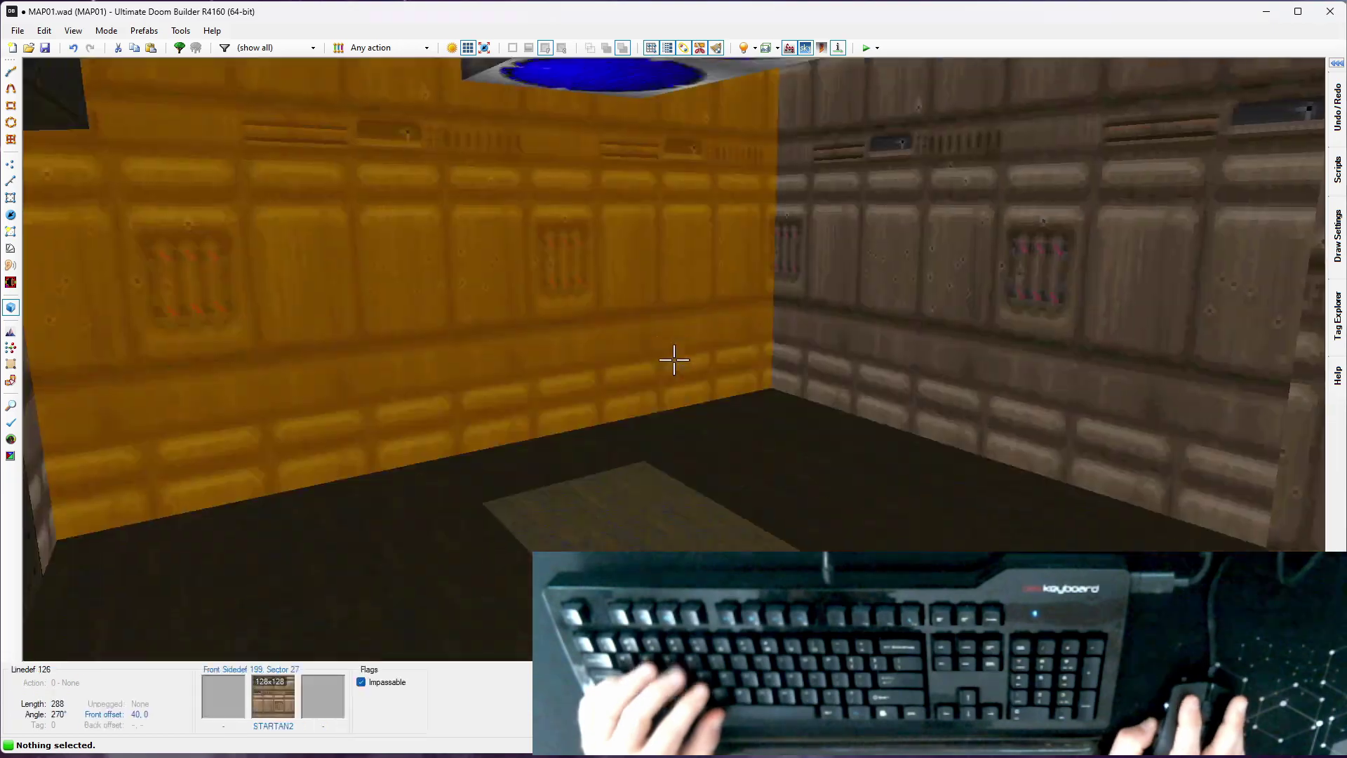
Set the brightness of the hanging light block's sector to 240
key(e)
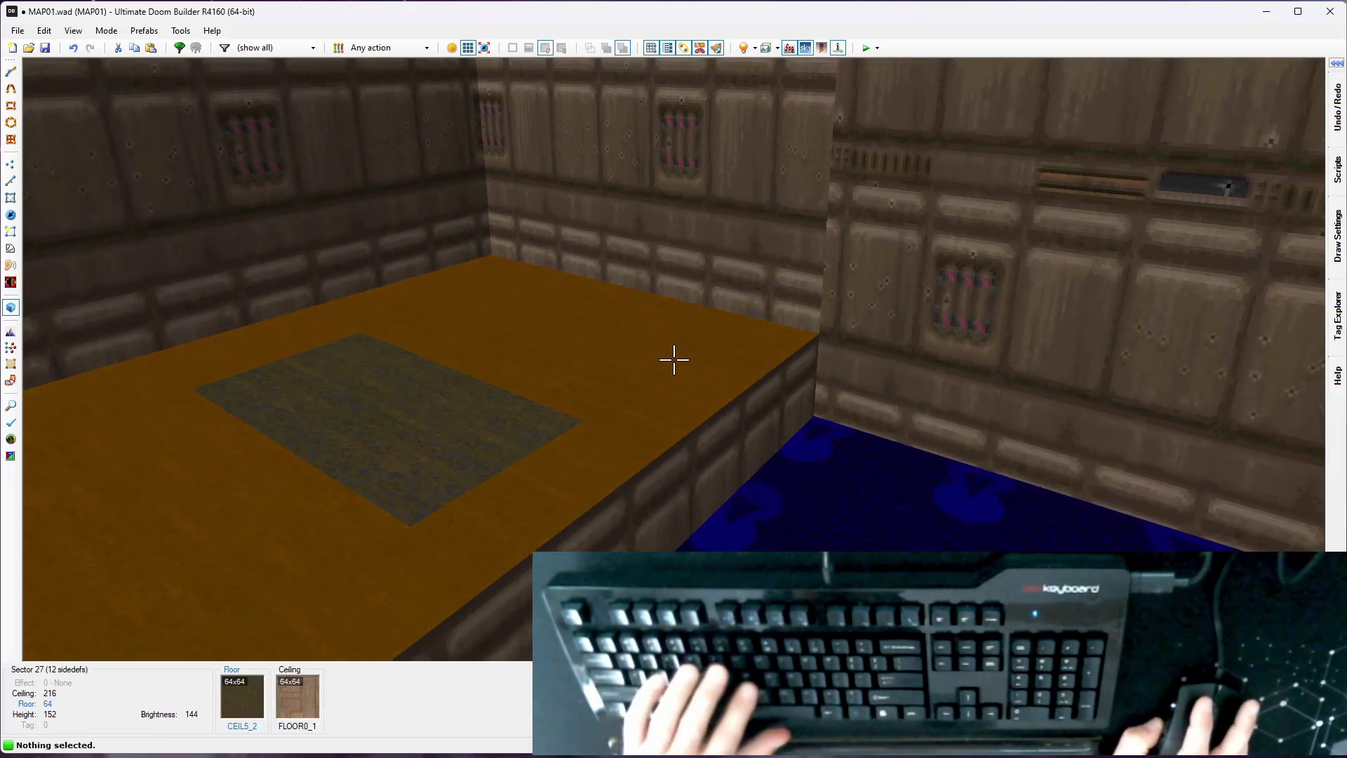
key(h)
key(s)
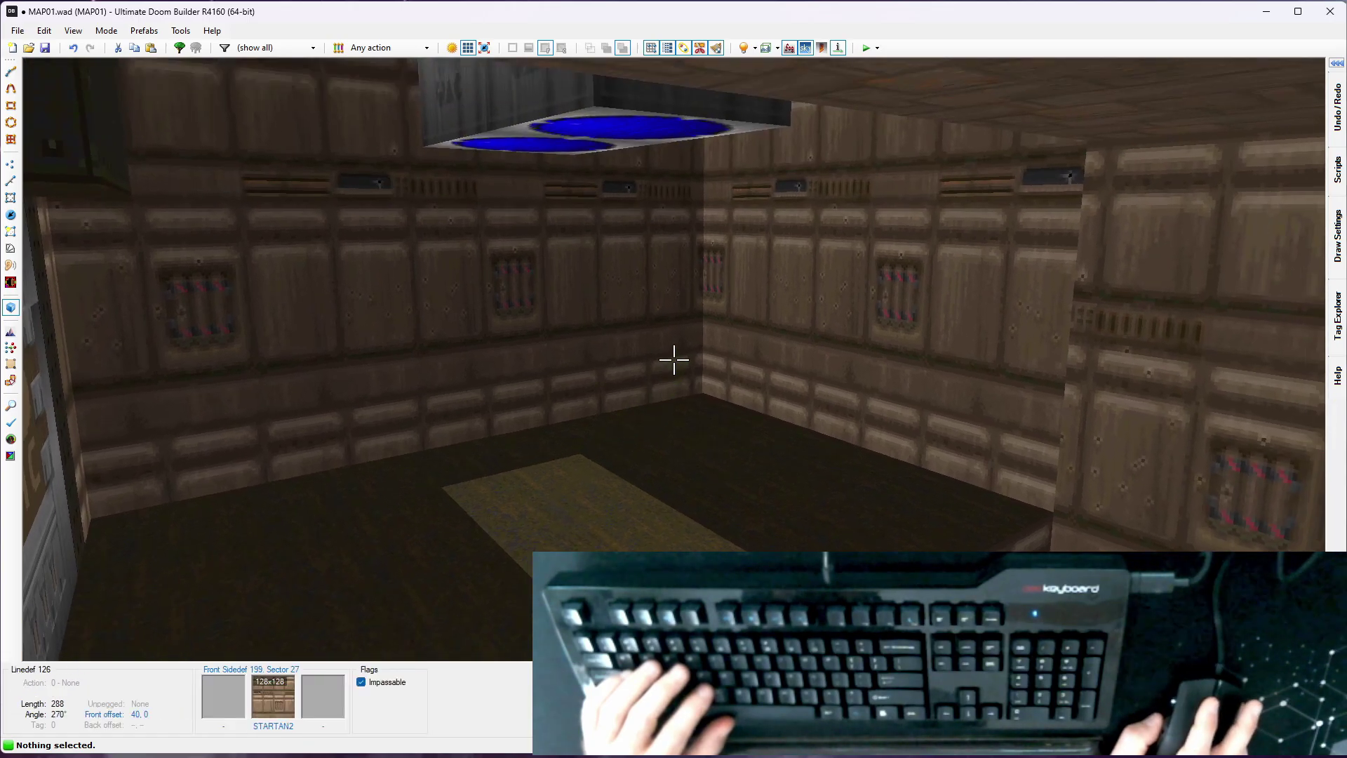
key(w)
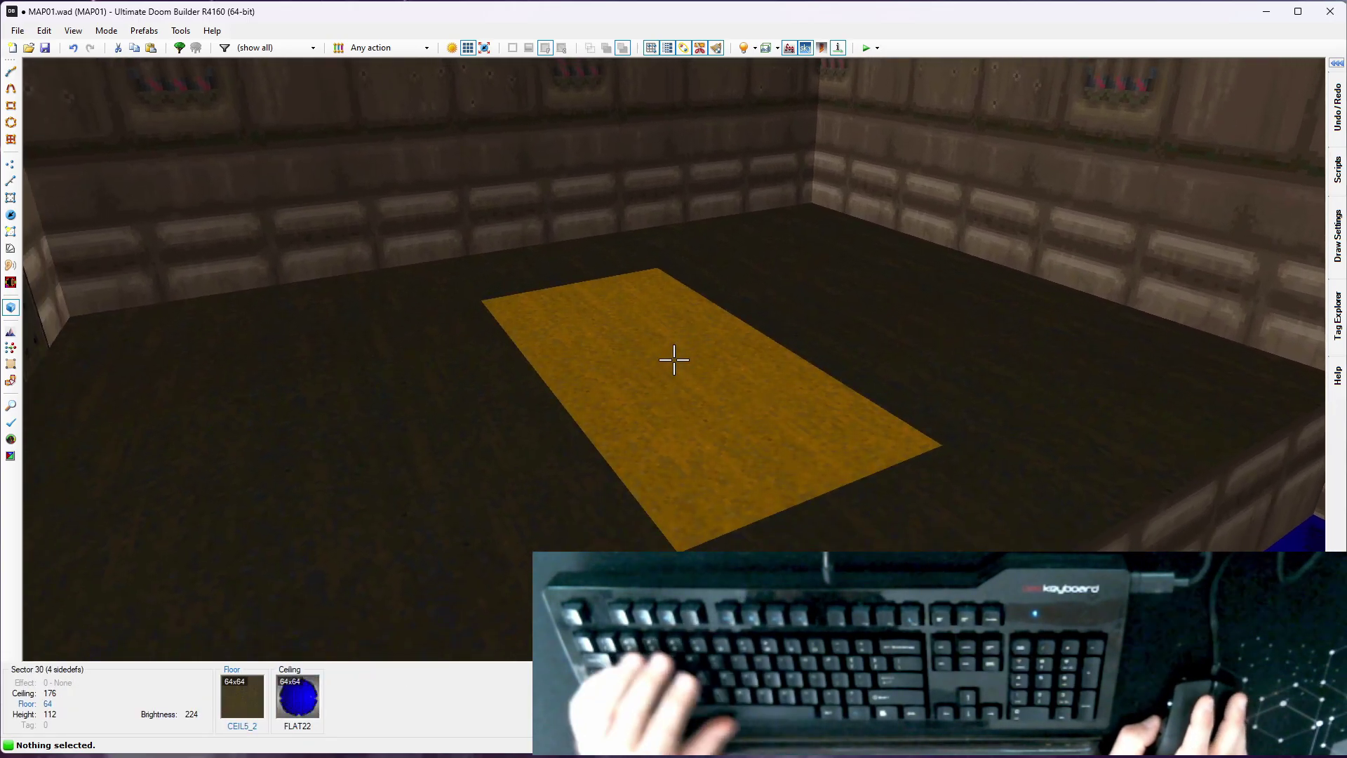
right_click(673, 360)
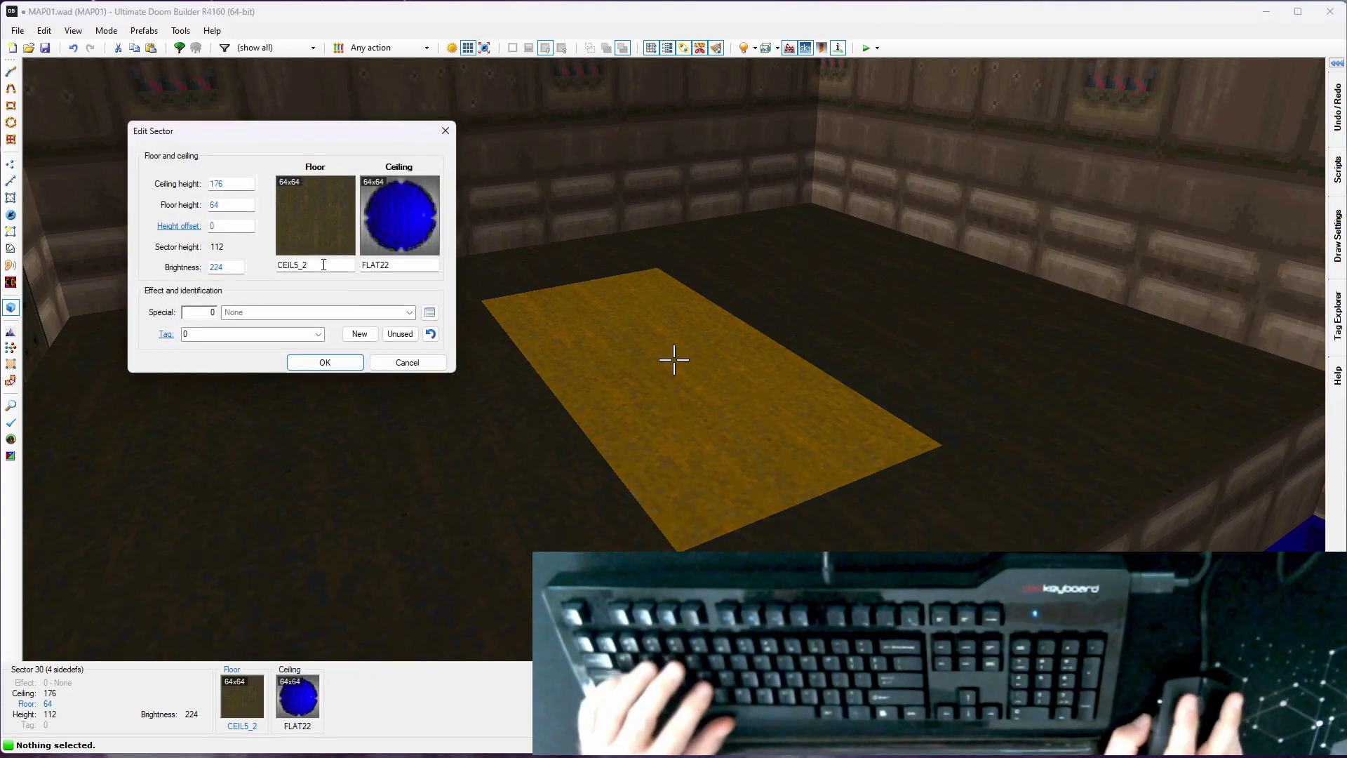
click(343, 364)
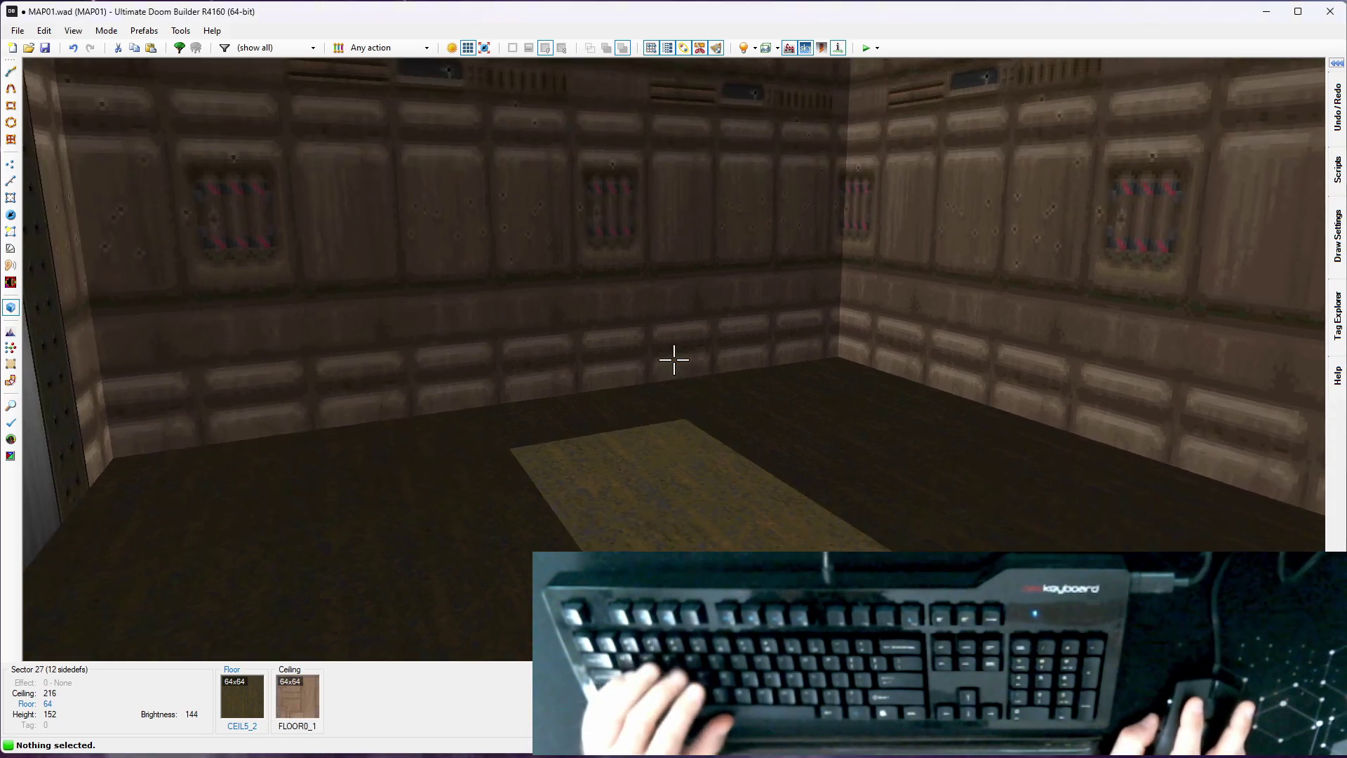
Set the brightness of the indoor room's main sector, around the hanging light, to 192
key(d)
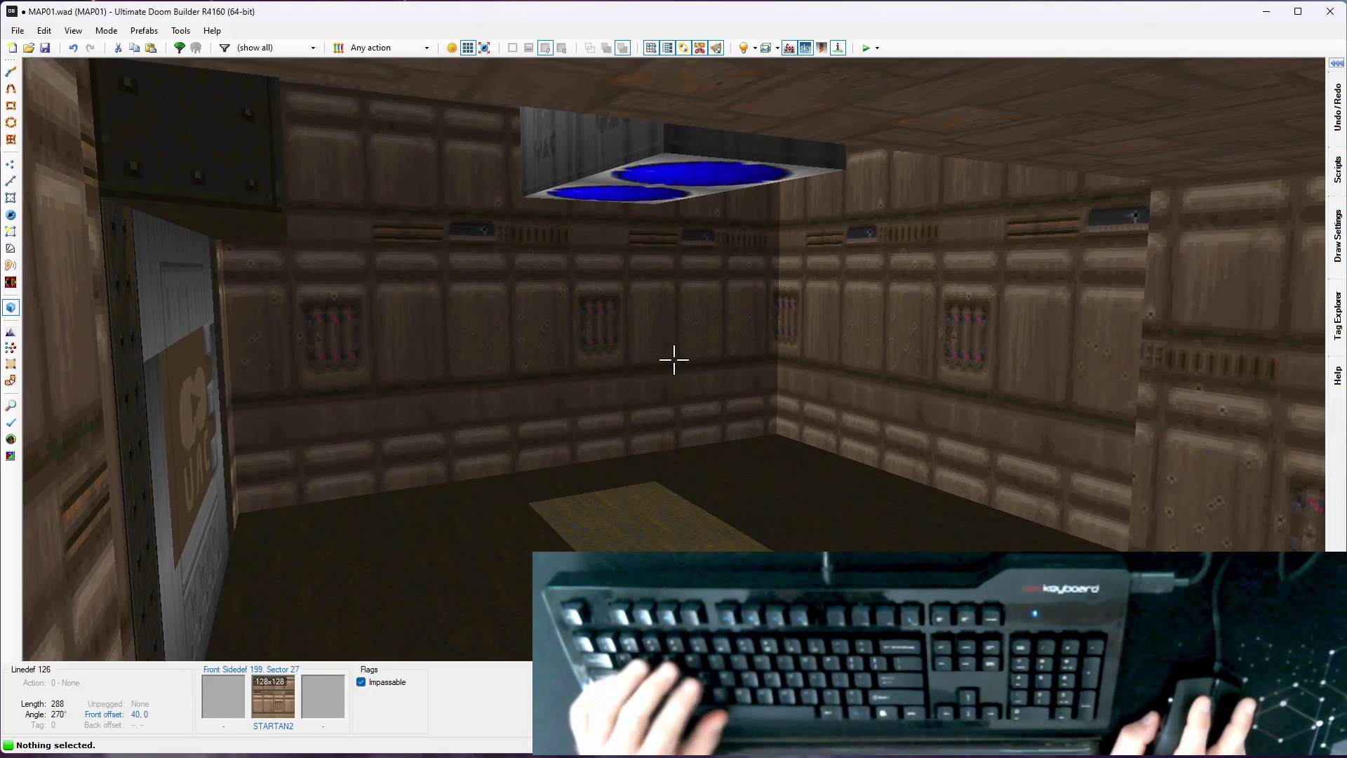
key(w)
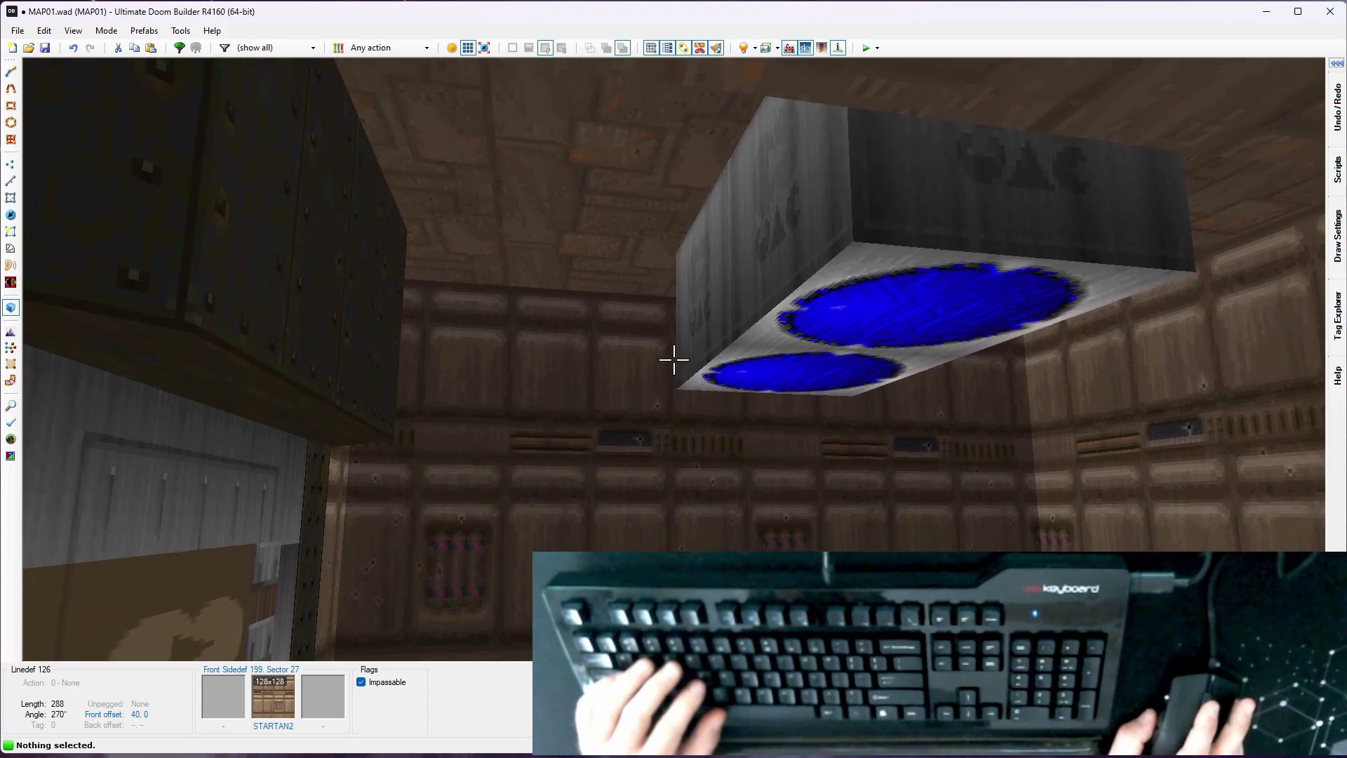
key(s)
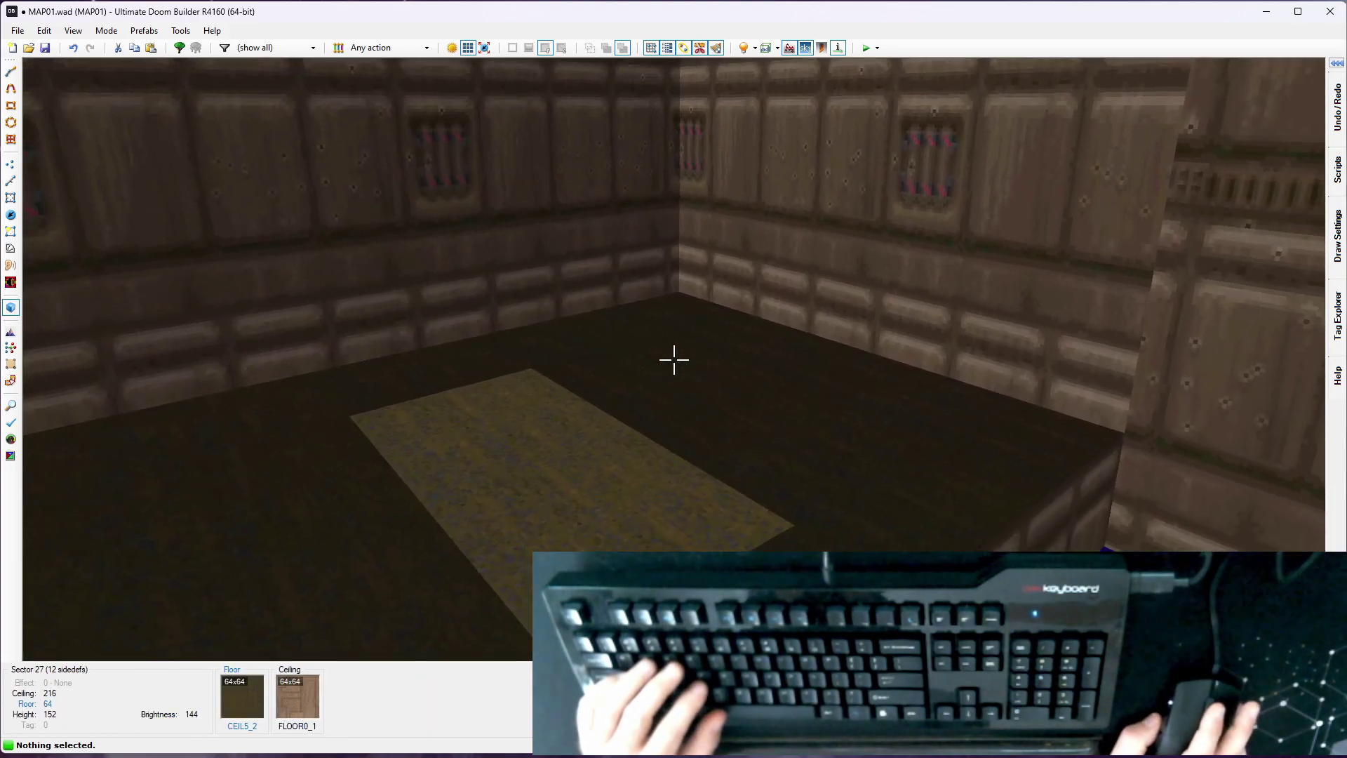
key(h)
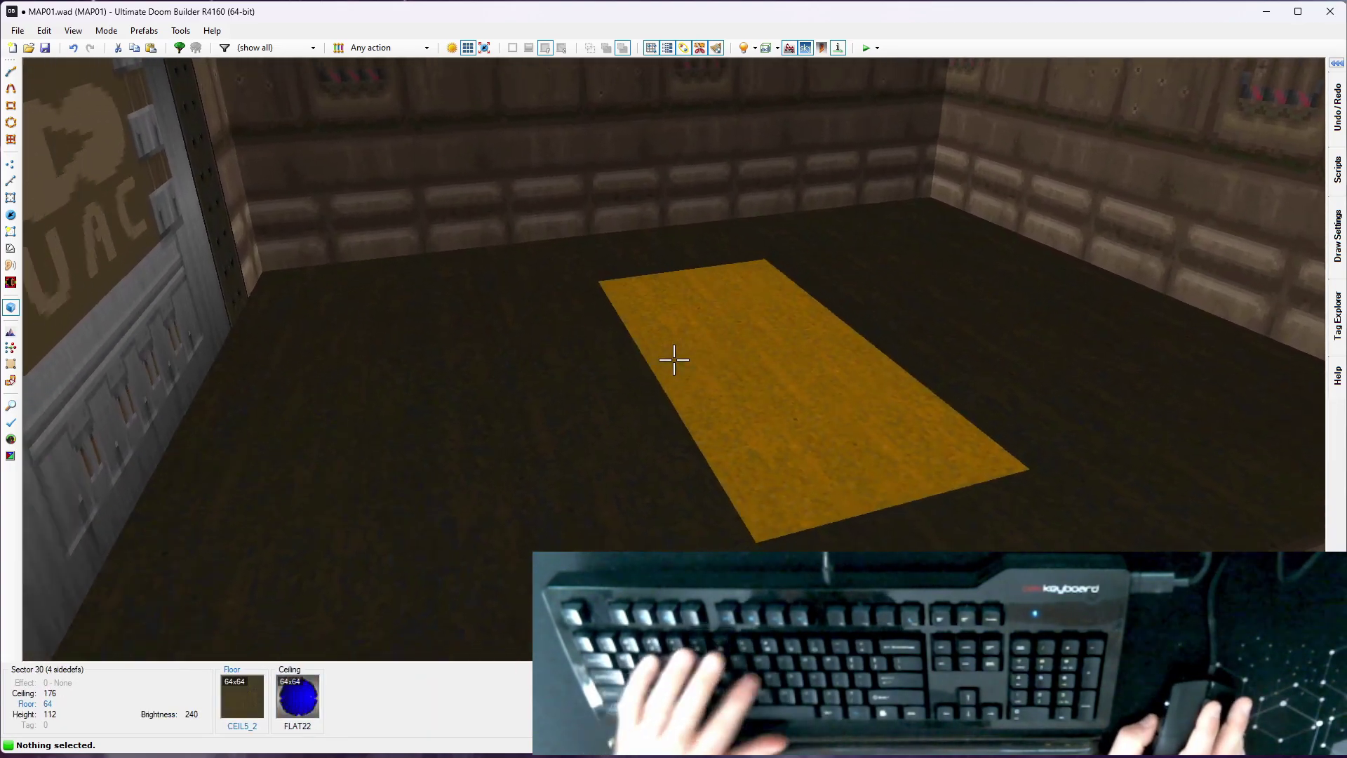
right_click(674, 360)
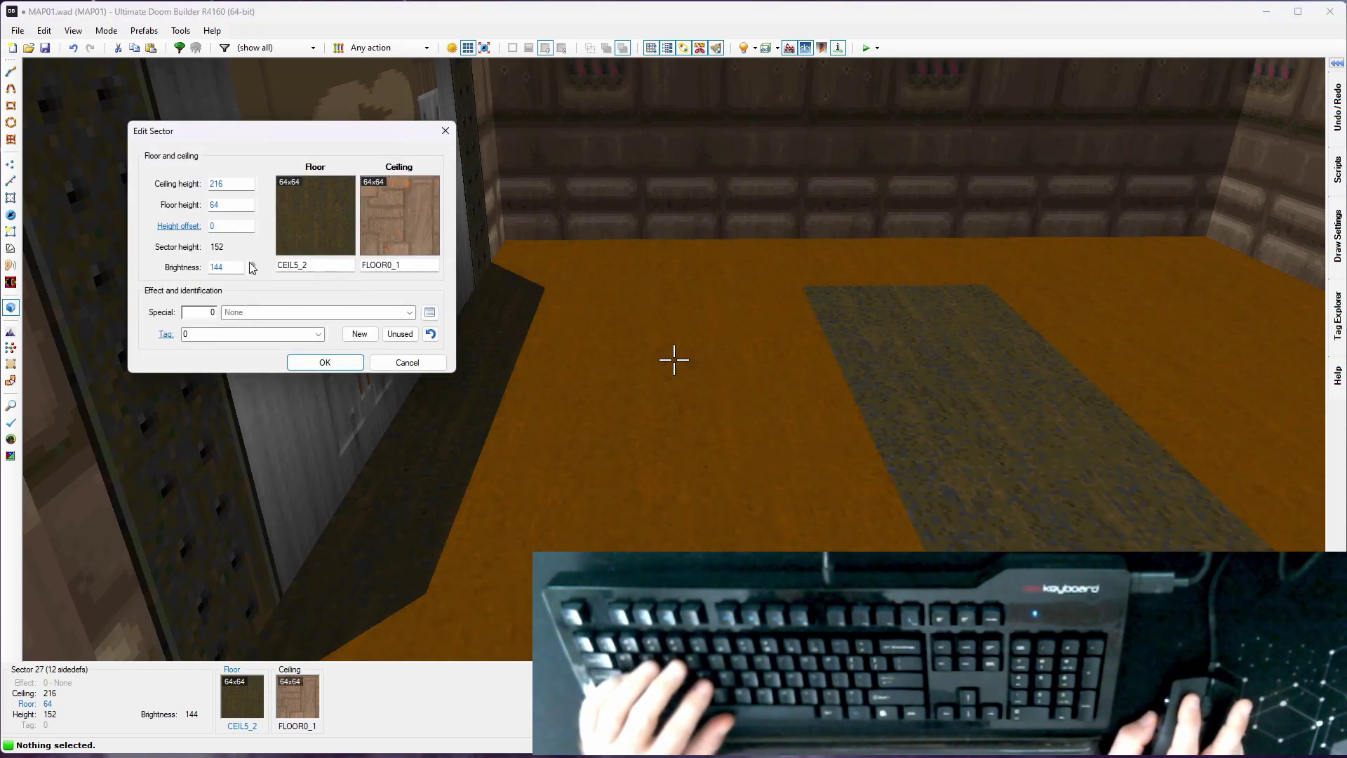
click(250, 265)
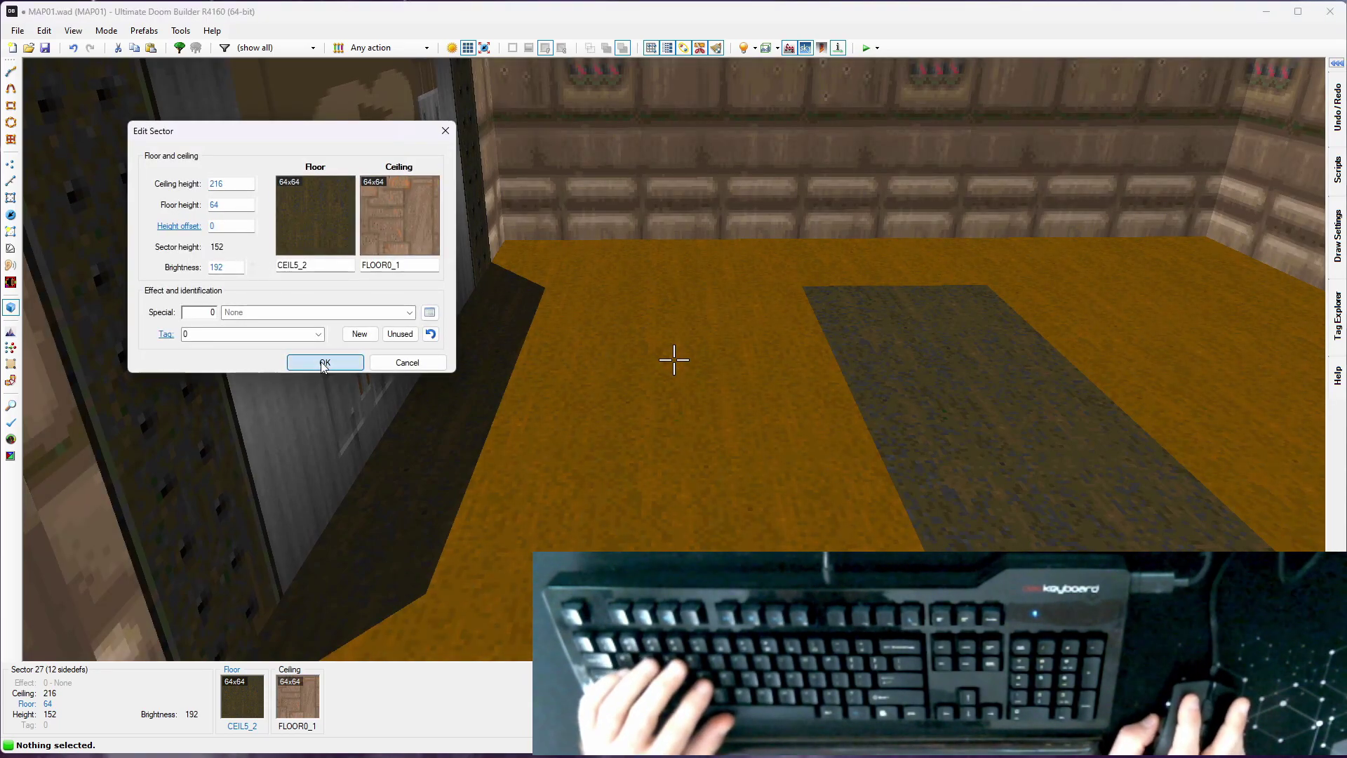
click(324, 363)
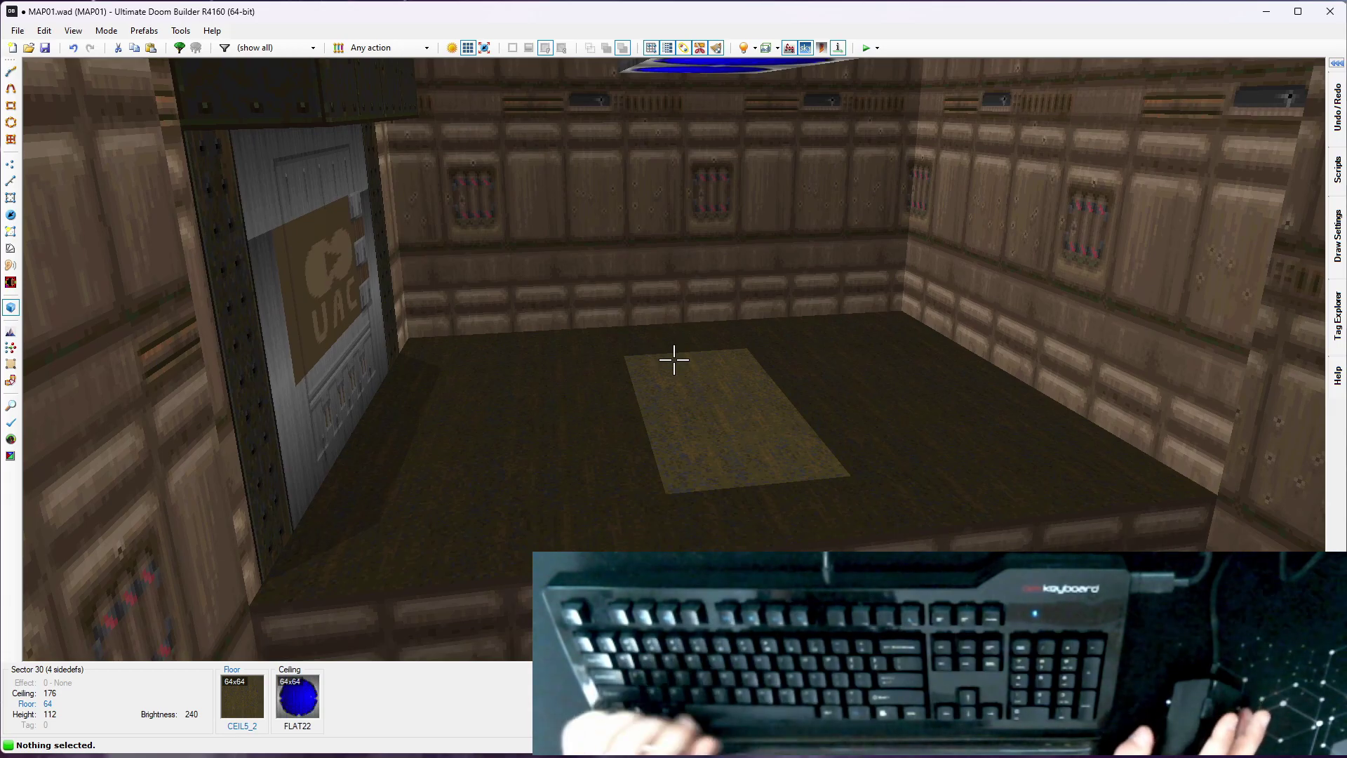
Set the brightness of the indoor room's main sector to 176 and check the lighting around the hanging light
key(e)
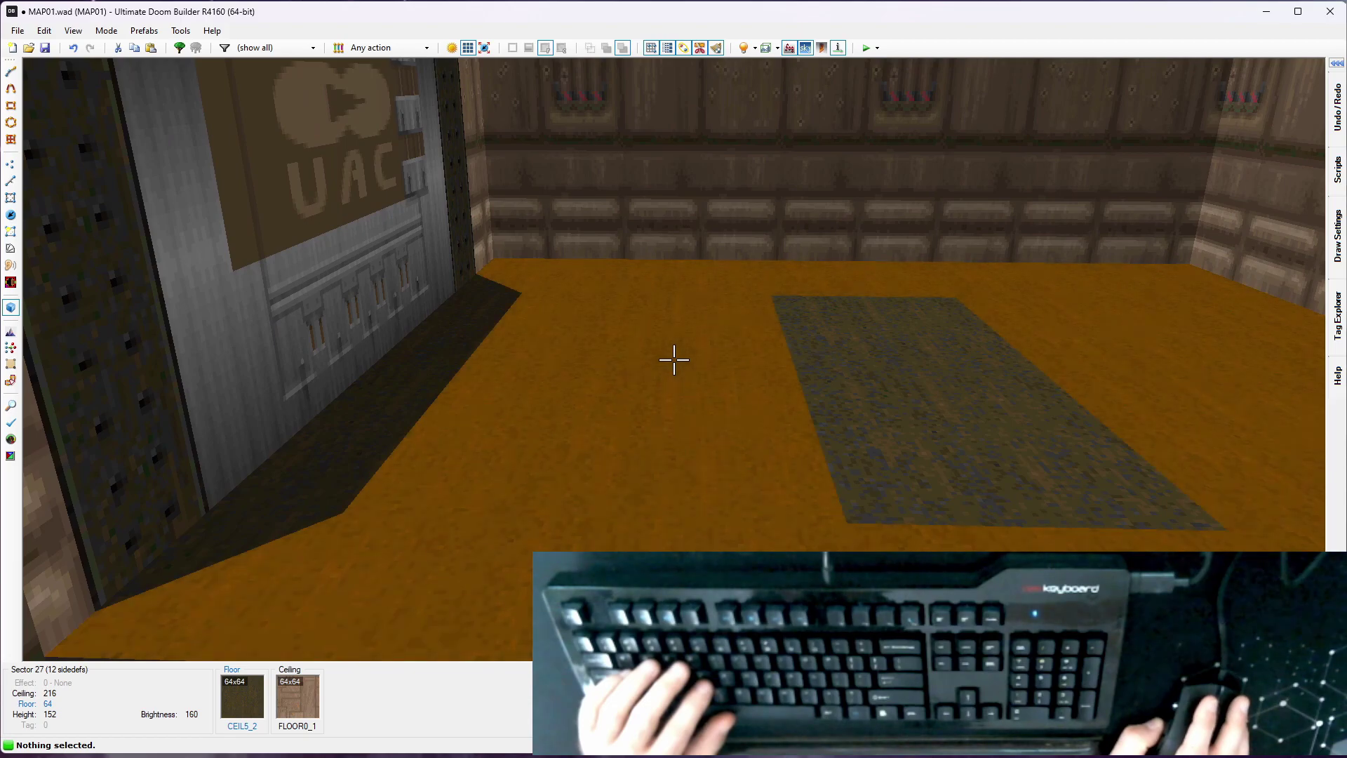
right_click(674, 359)
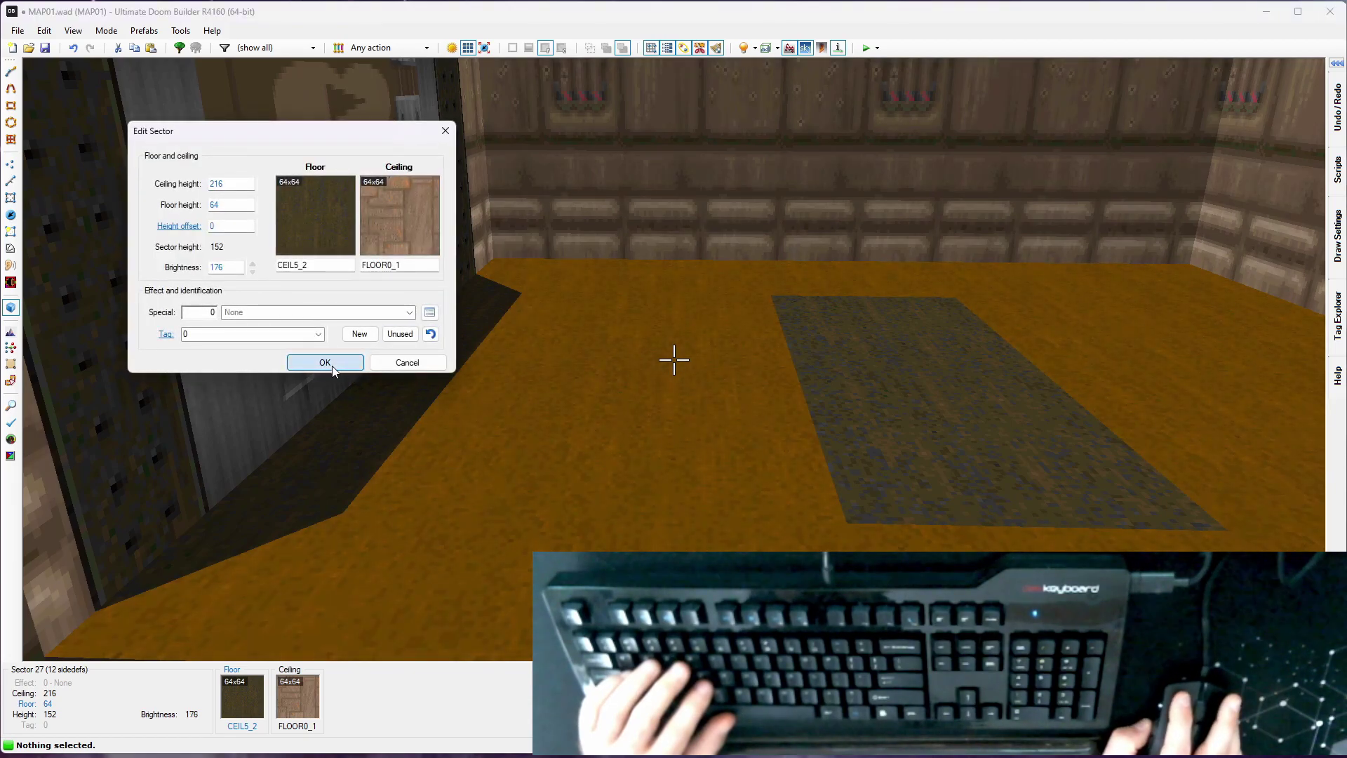
key(d)
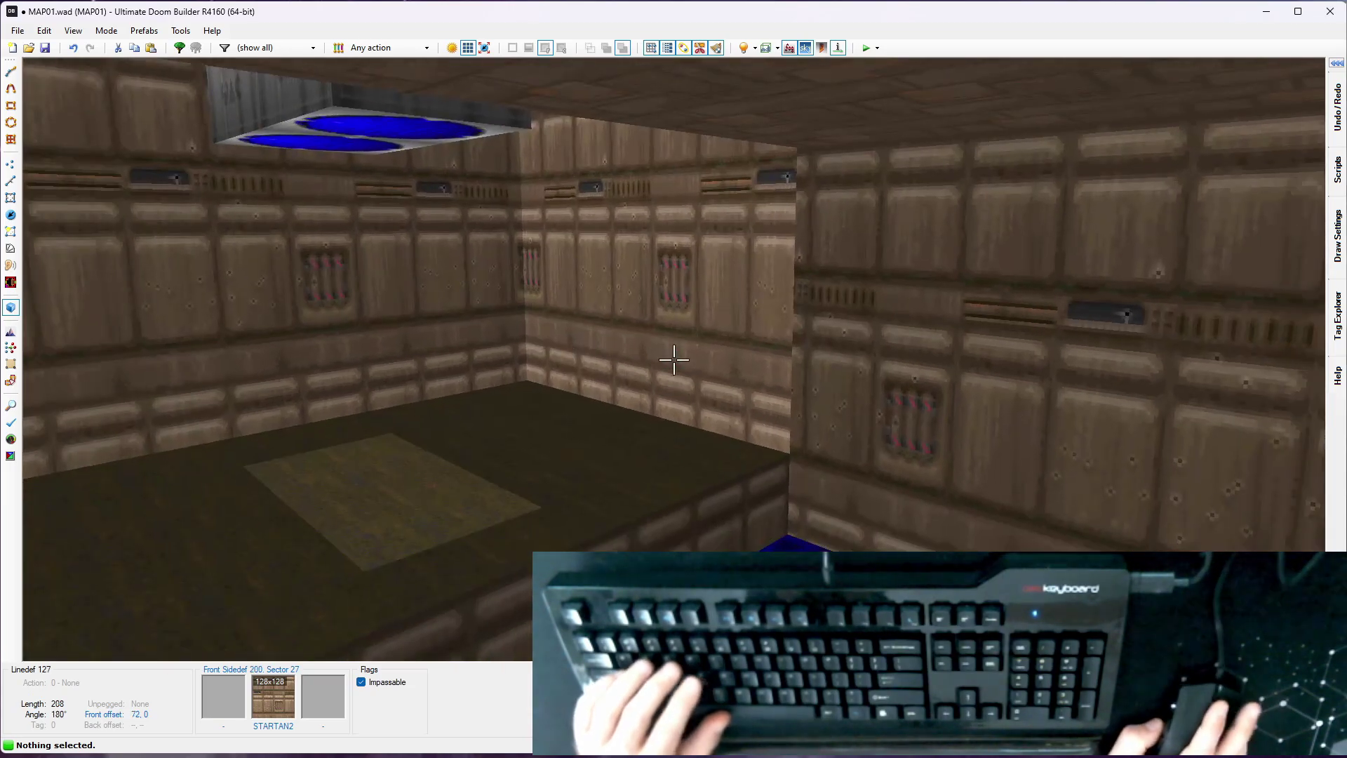
key(e)
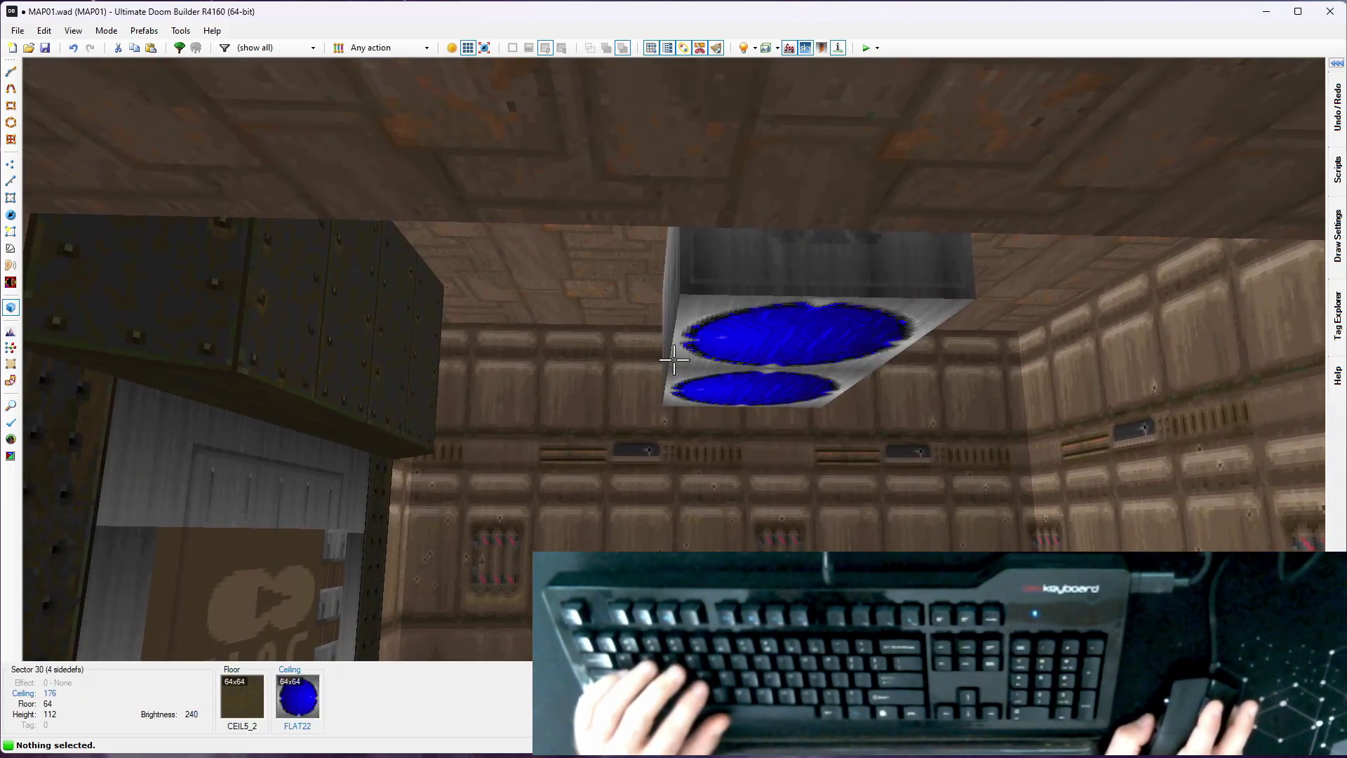
mouse_move(673, 360)
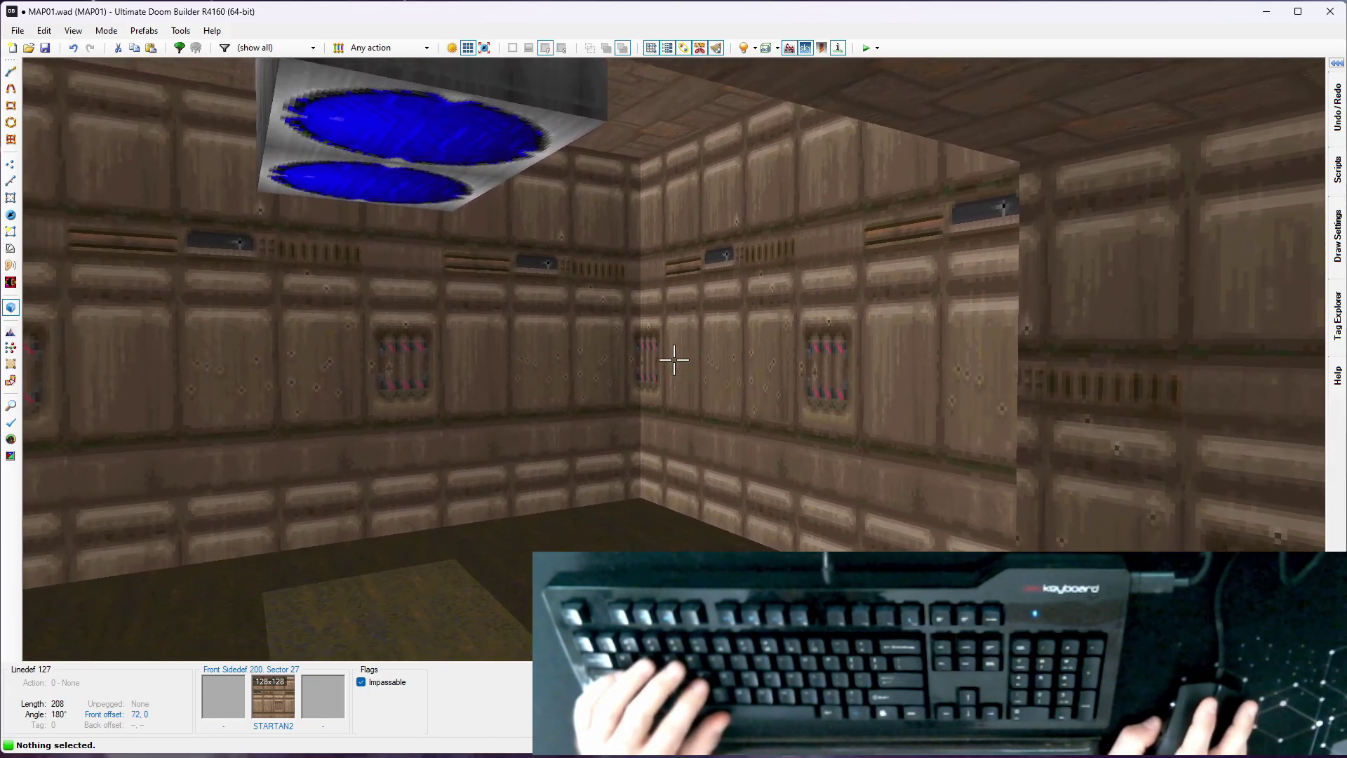
key(e)
key(d)
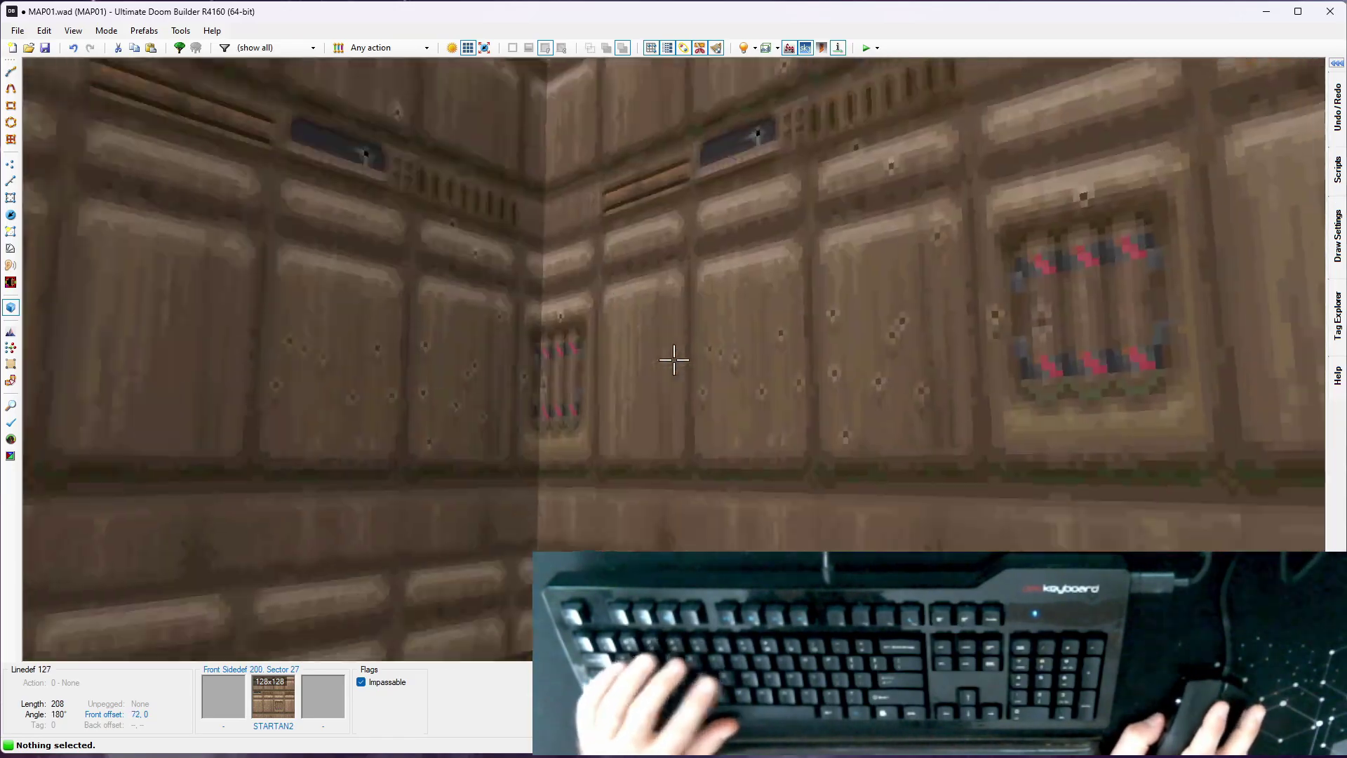
Draw a 16 by 112 rectangular window sector through the wall between the indoor room and the outdoor walkway
key(q)
scroll(641, 386, up, 4)
middle_drag(582, 419, 625, 280)
scroll(580, 214, up, 2)
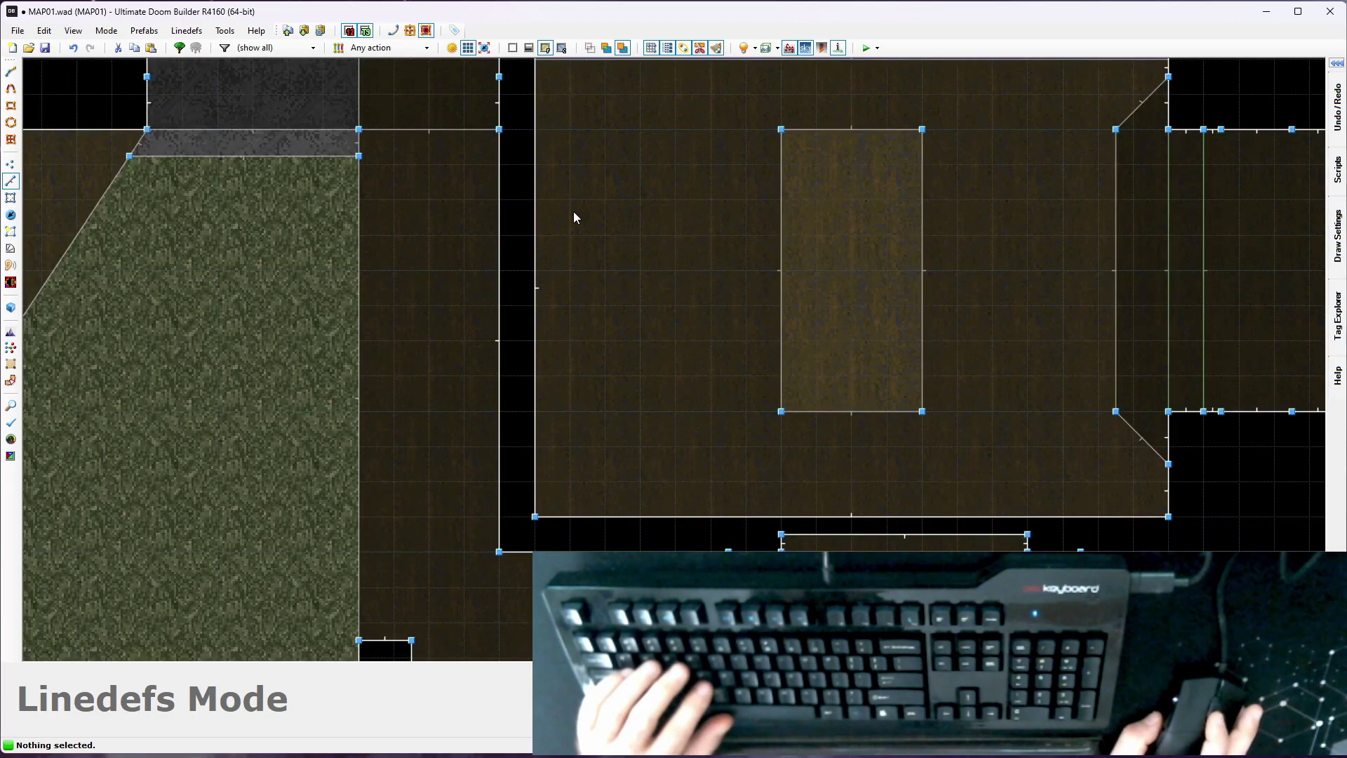
key(space)
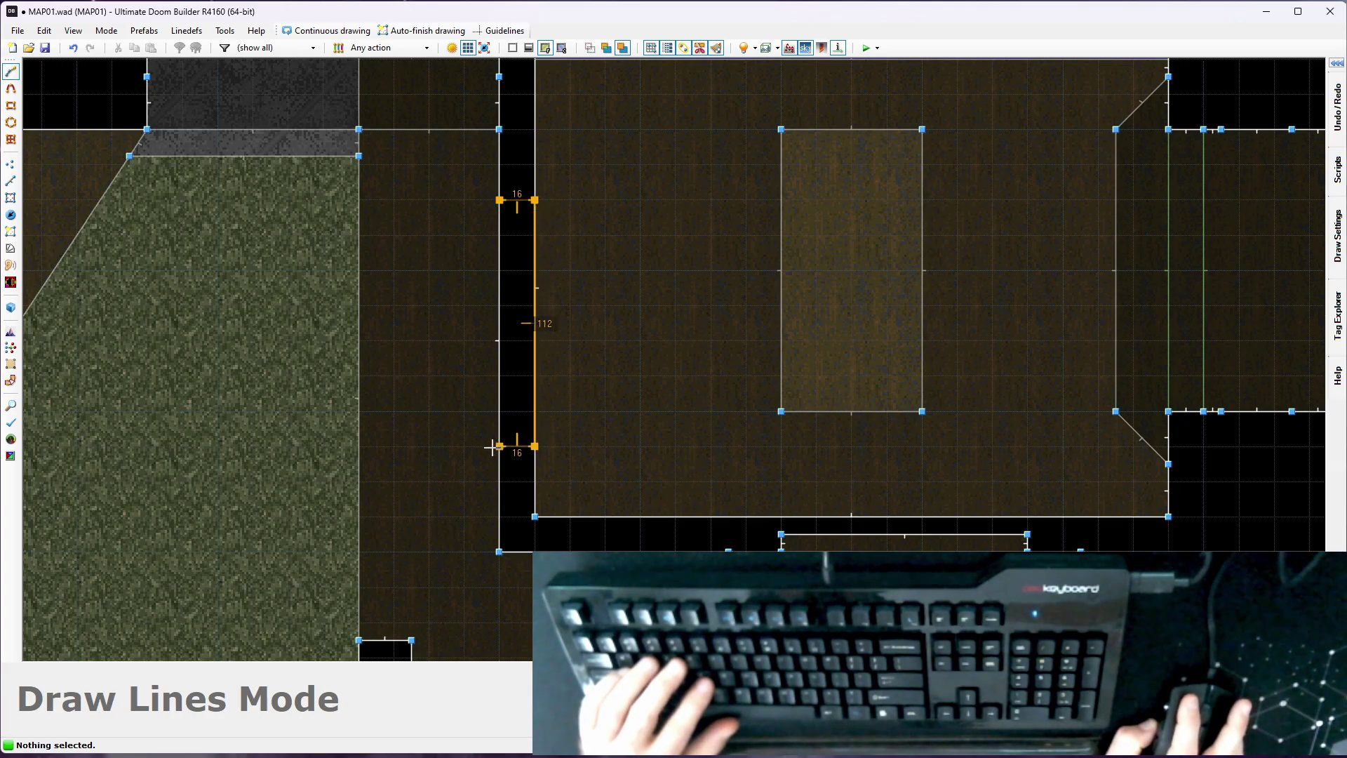
click(506, 203)
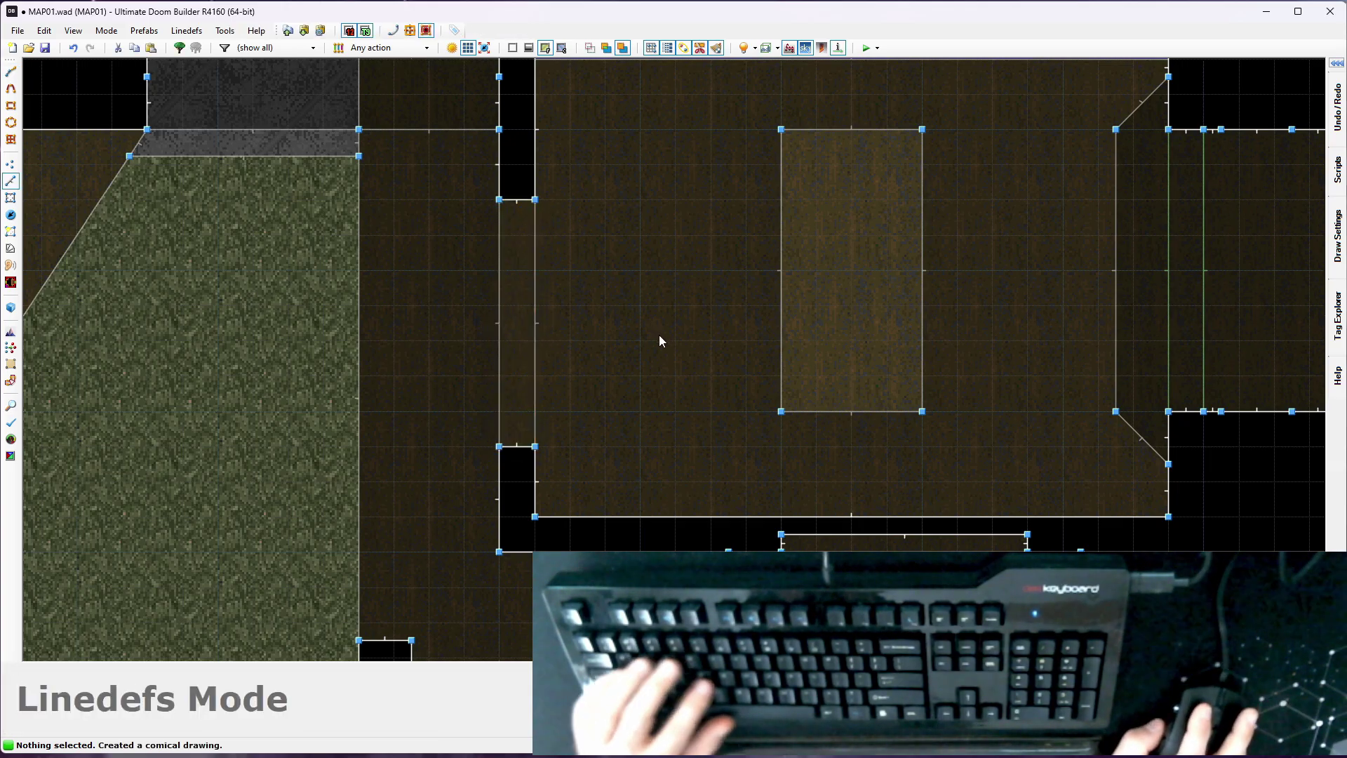
Raise the floor of the new window sector to 88 and clear the selection
key(w)
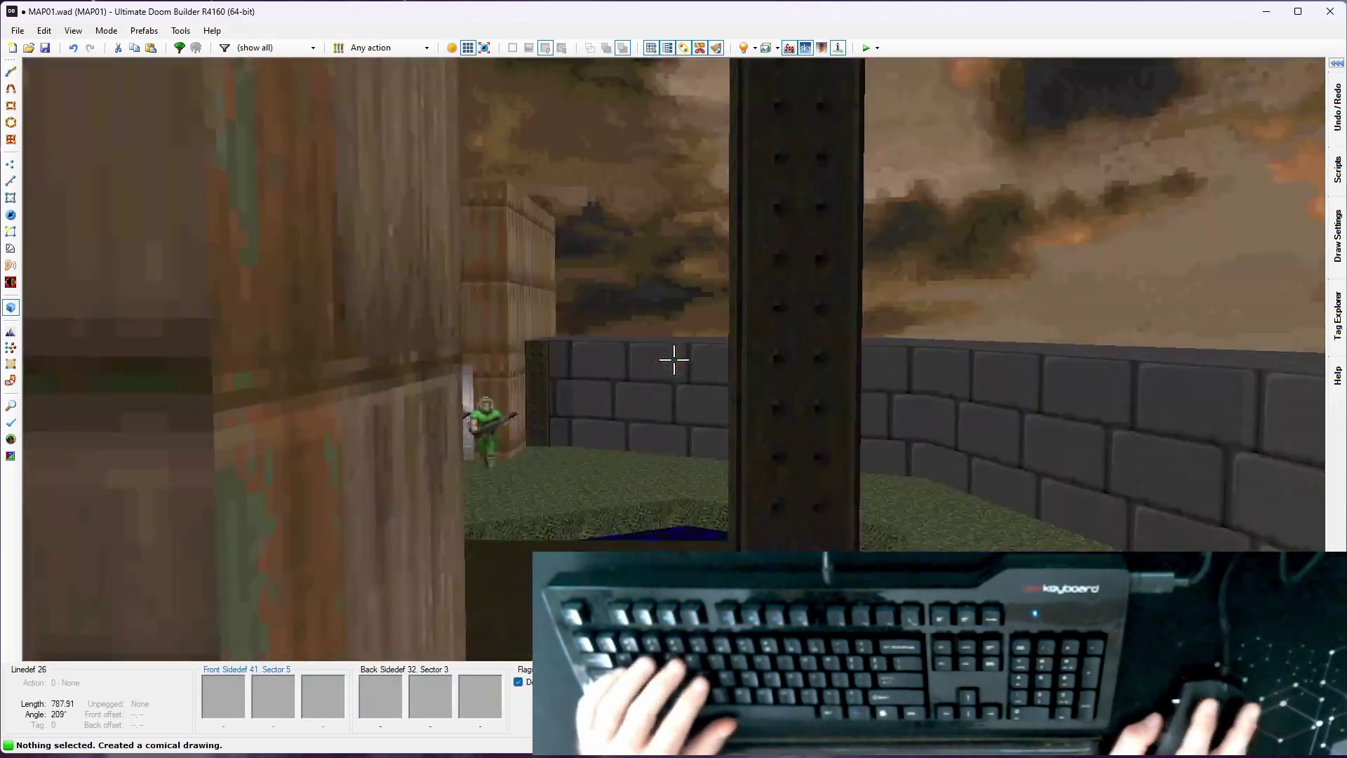
key(d)
key(e)
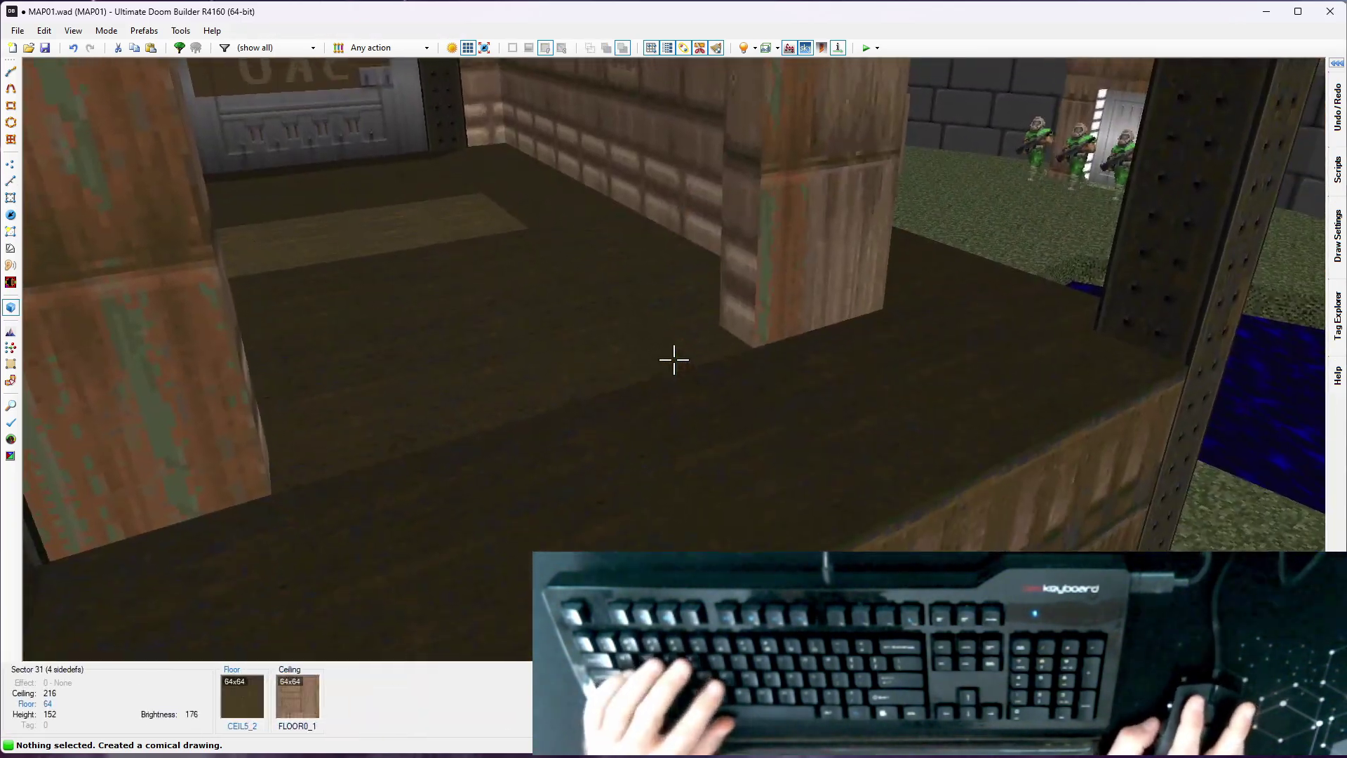
key(w)
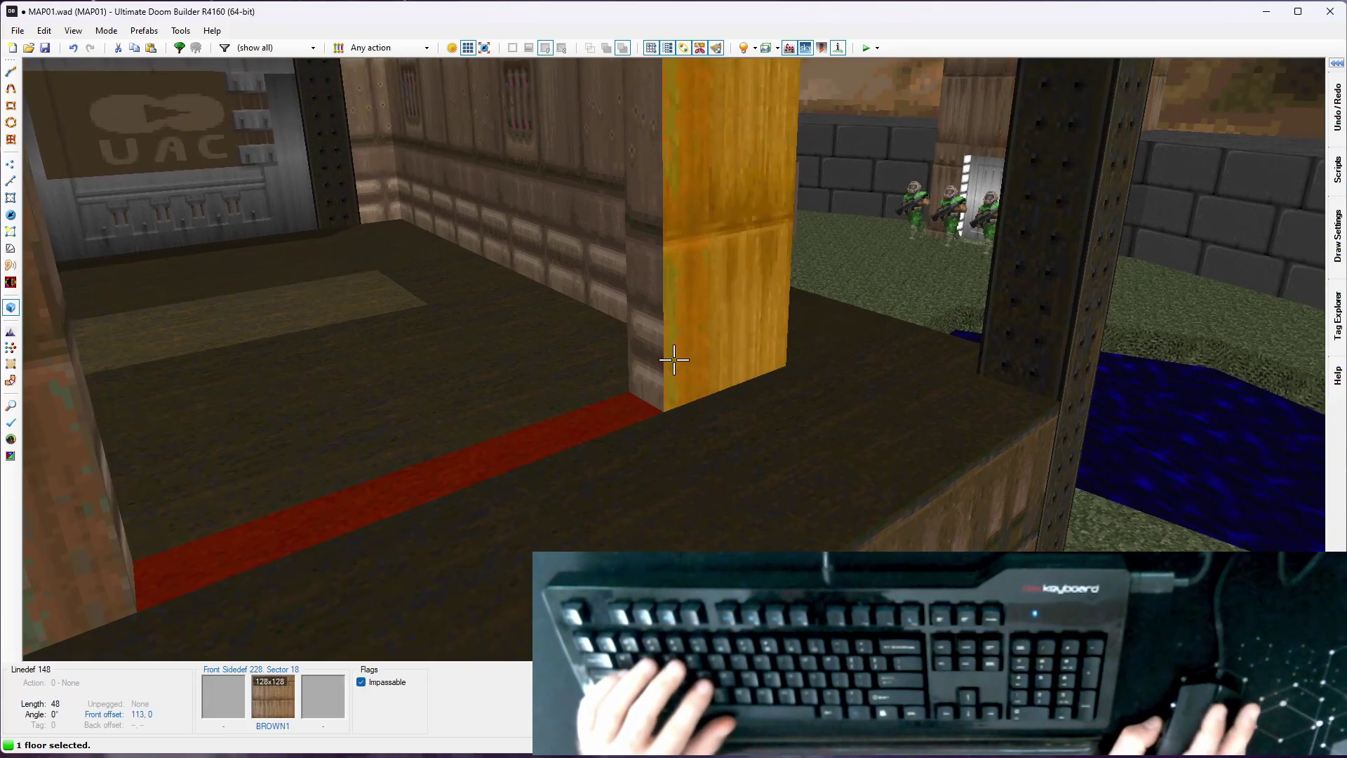
click(674, 359)
scroll(673, 359, up, 2)
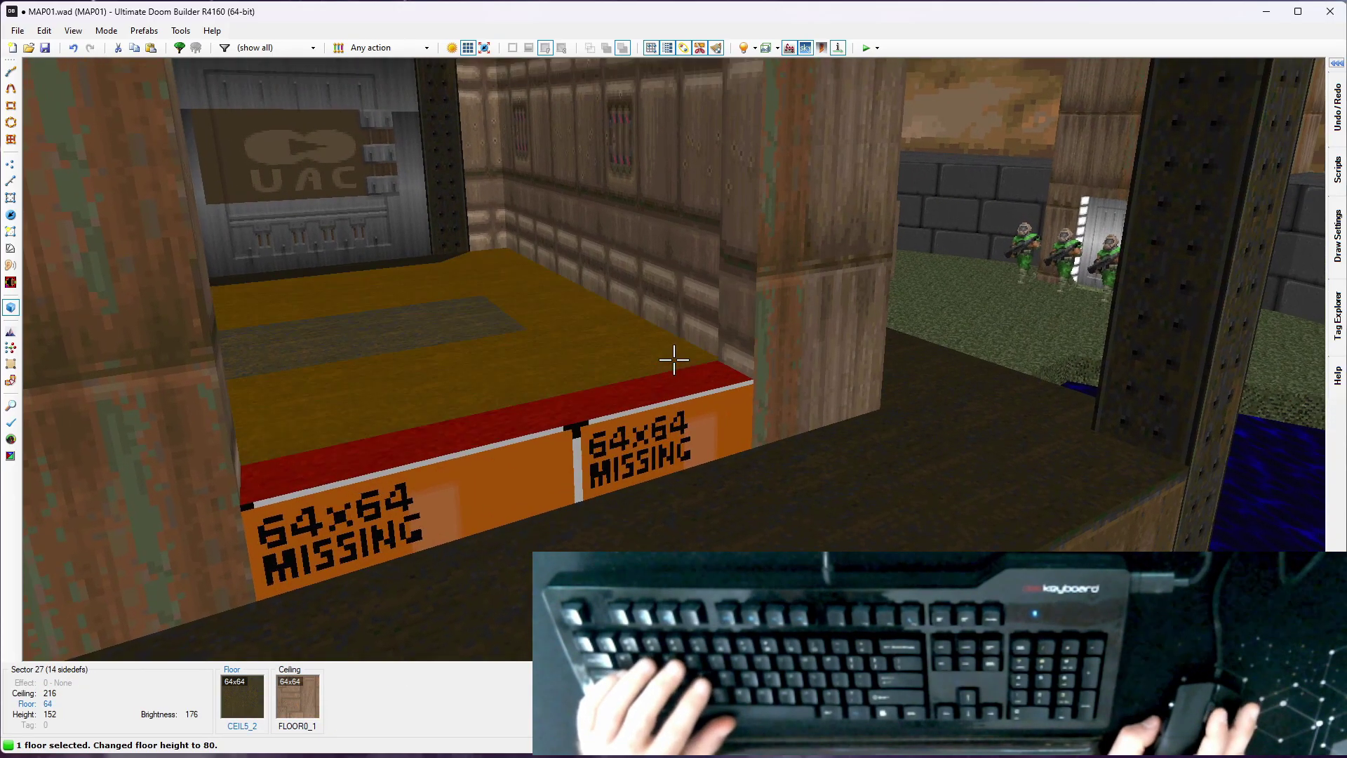
scroll(674, 359, up, 1)
key(c)
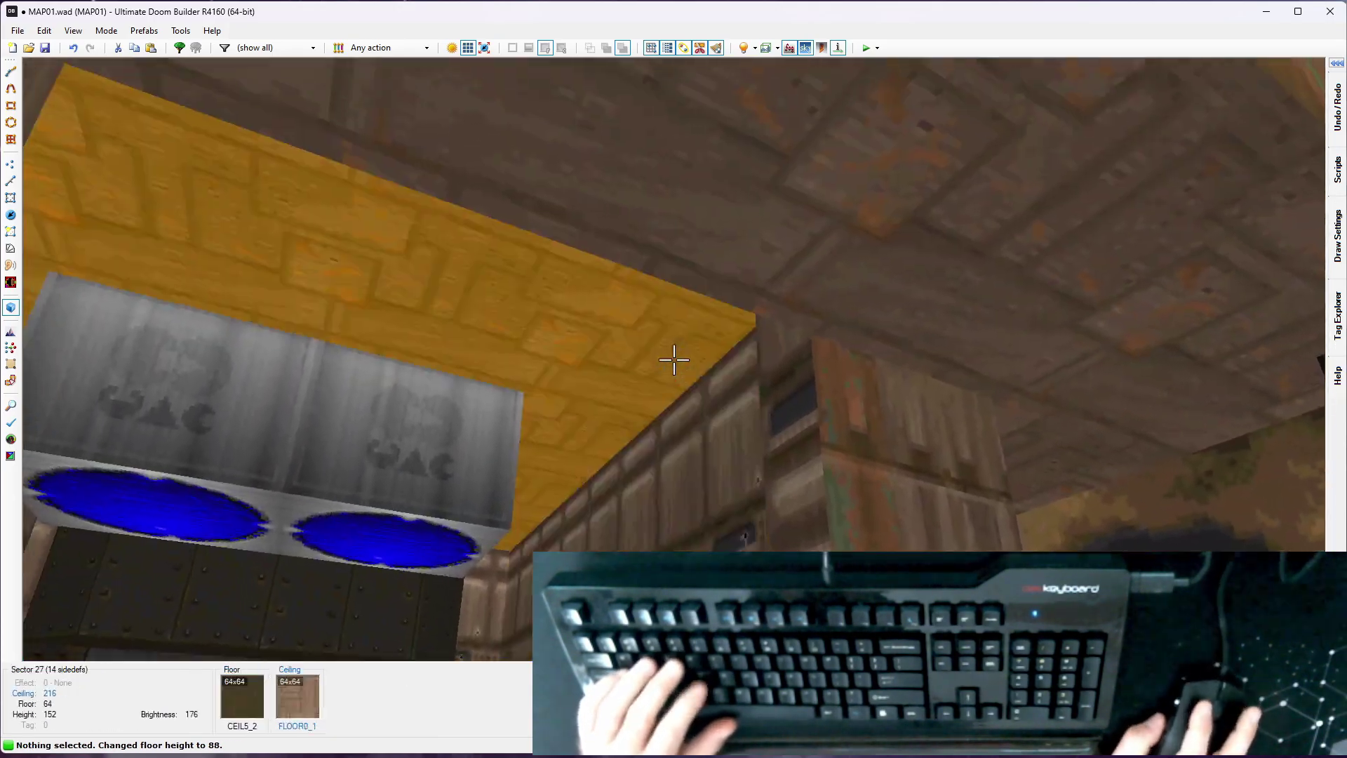
Lower the ceiling of the window sector to 136
key(w)
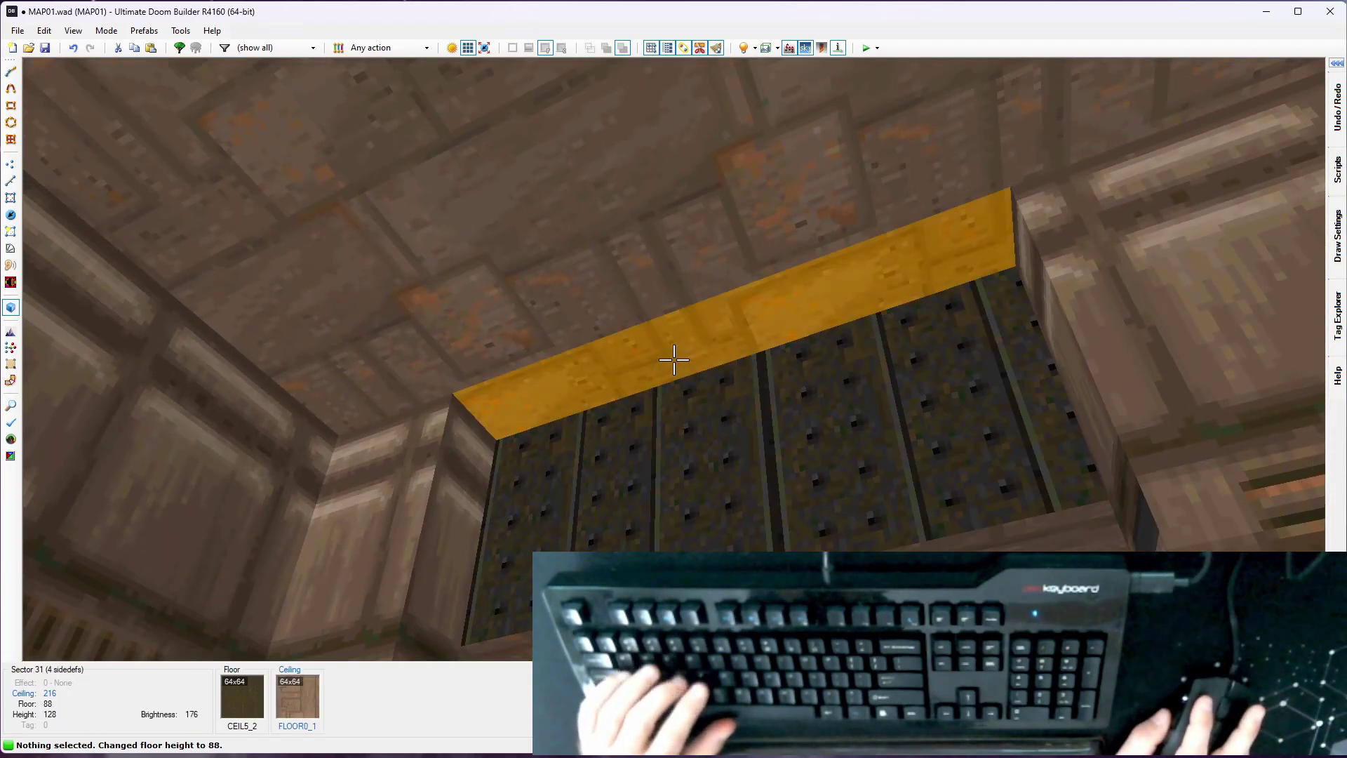
click(674, 359)
scroll(674, 359, down, 10)
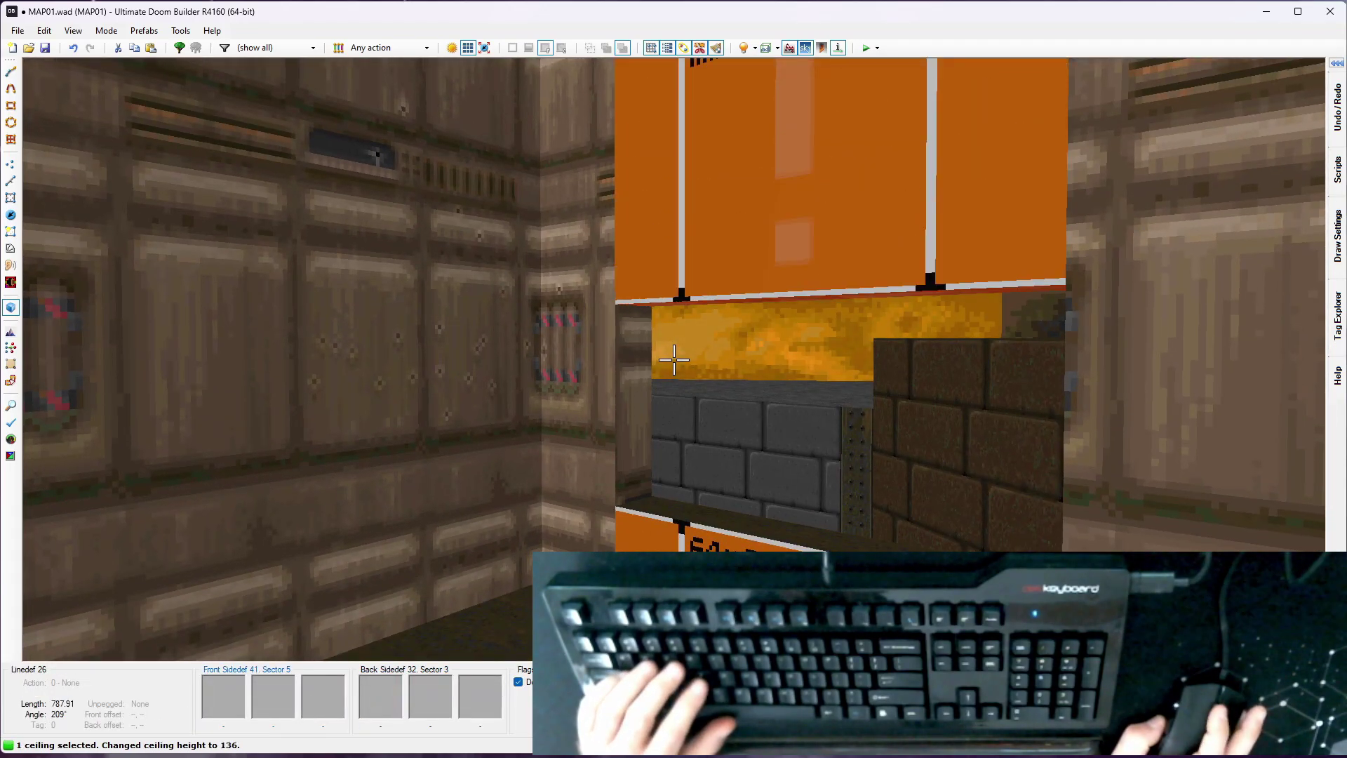
scroll(674, 359, down, 1)
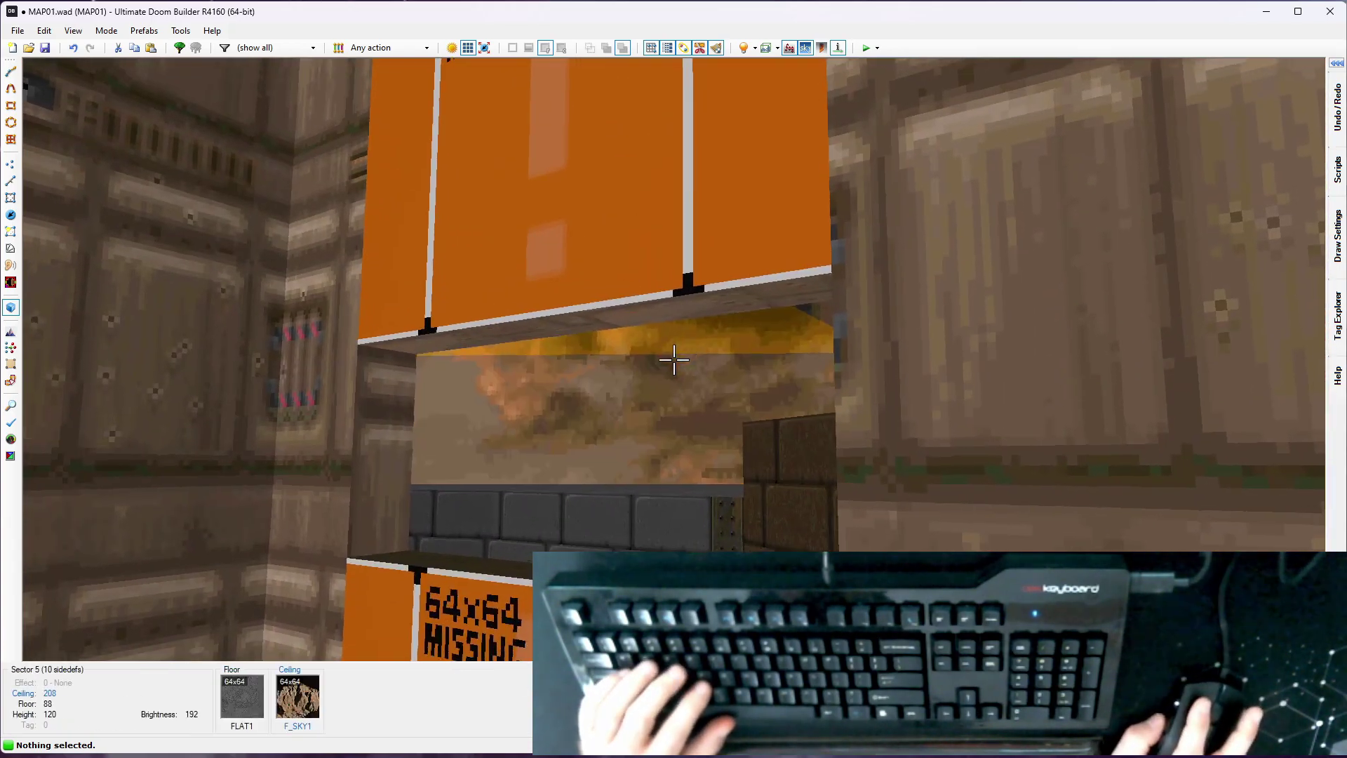
Copy the STARTAN2 wall texture onto the missing faces above and below the window on the room side
key(e)
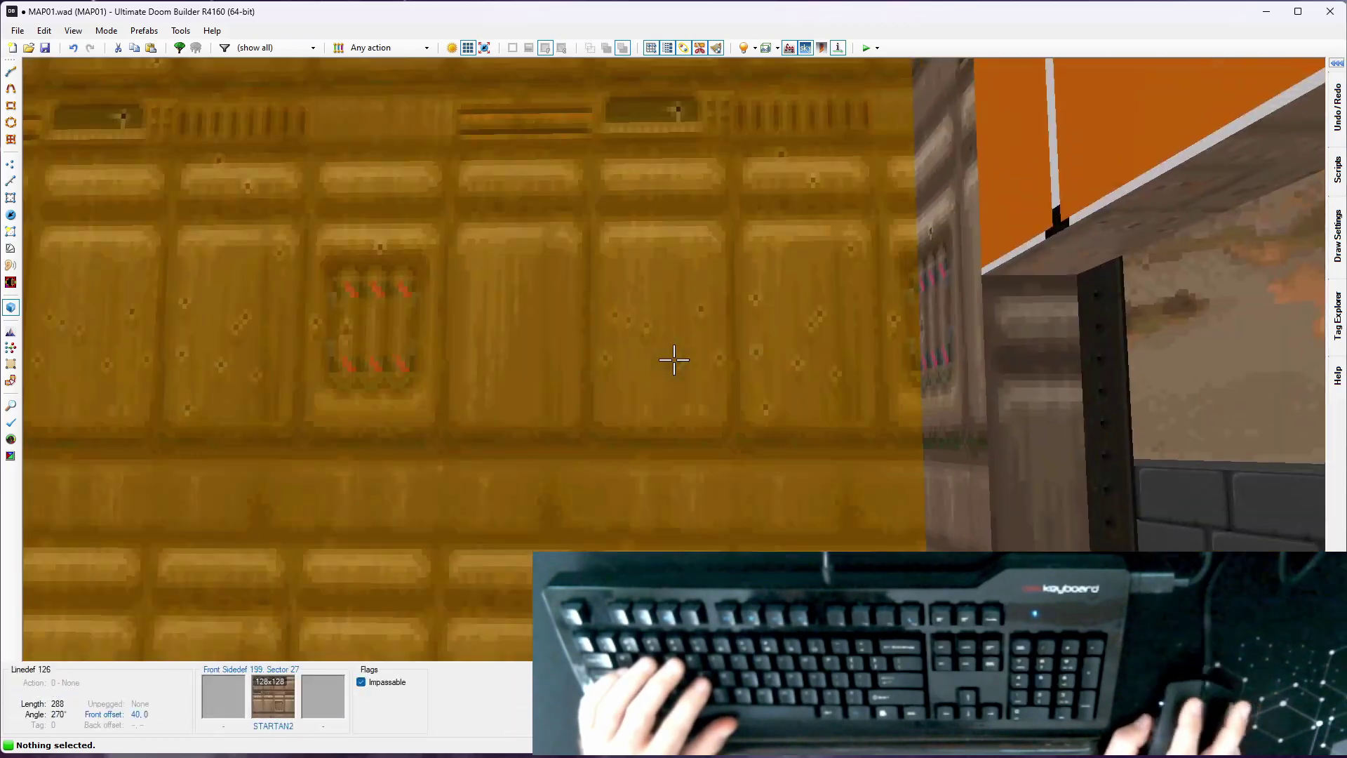
key(d)
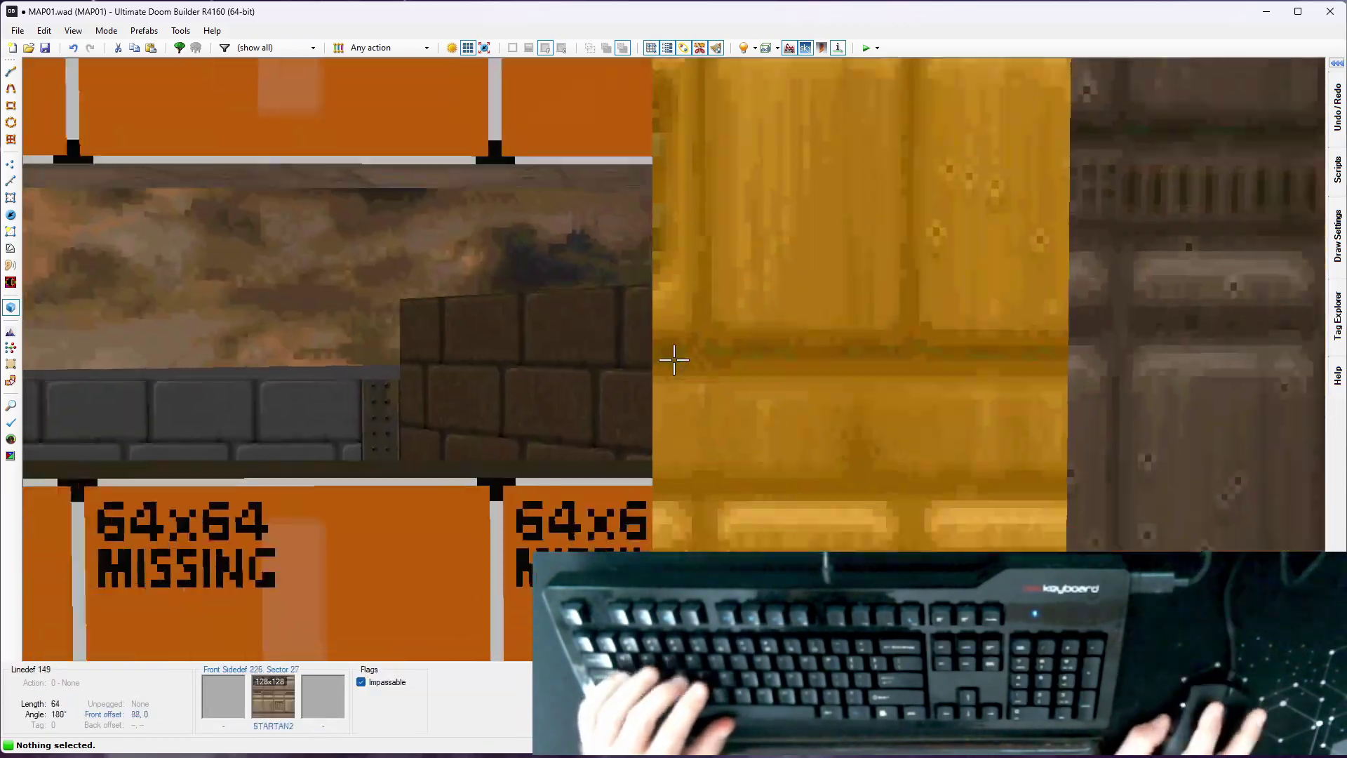
key(ctrl+c)
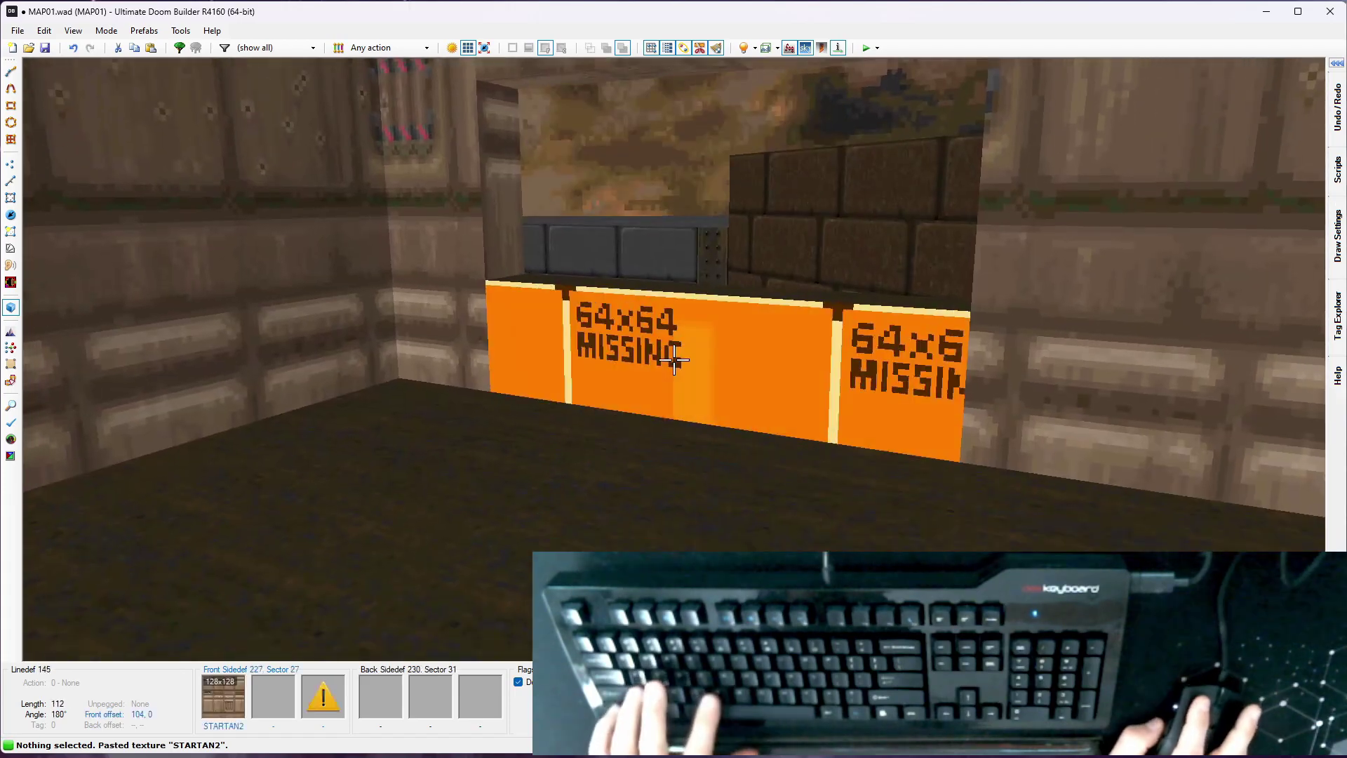
key(ctrl+v)
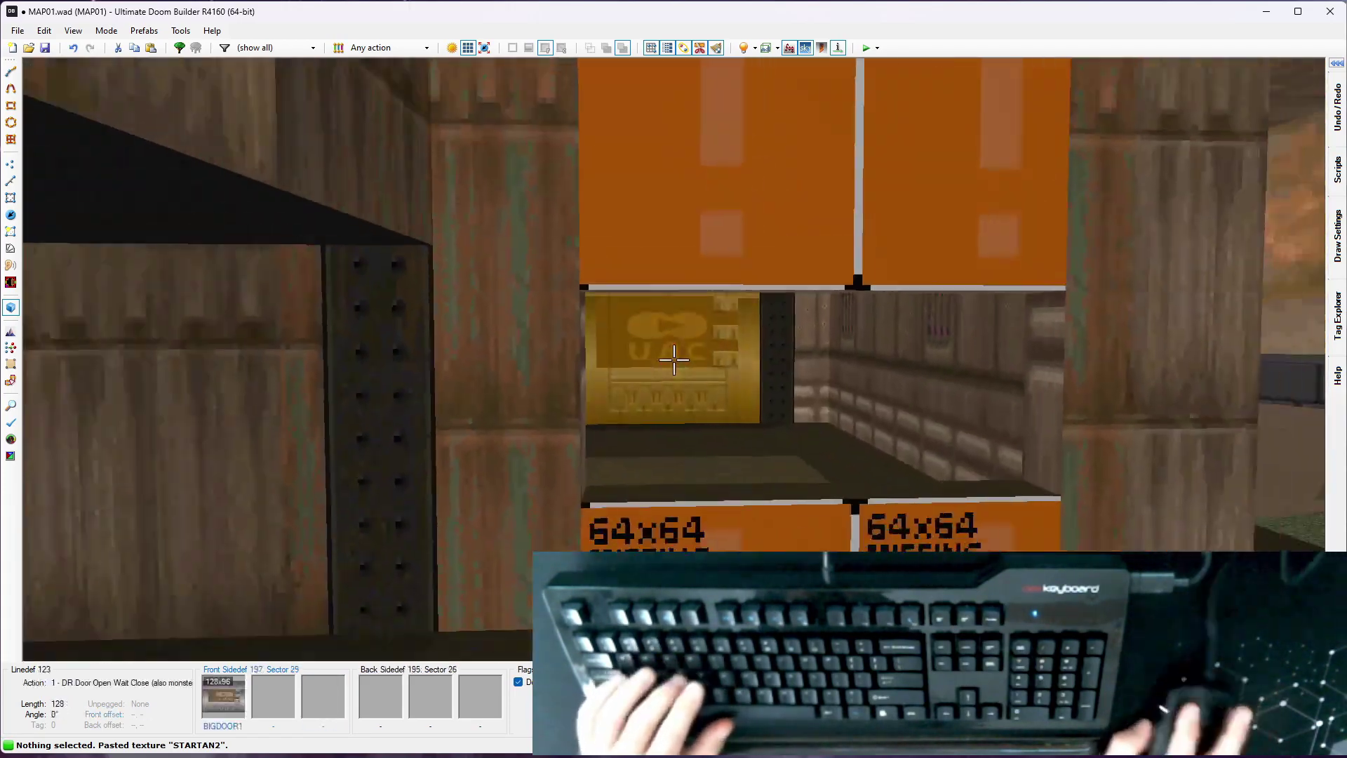
Copy the BROWN1 texture onto the missing faces above and below the window on the outdoor side
key(ctrl+c)
key(ctrl+v)
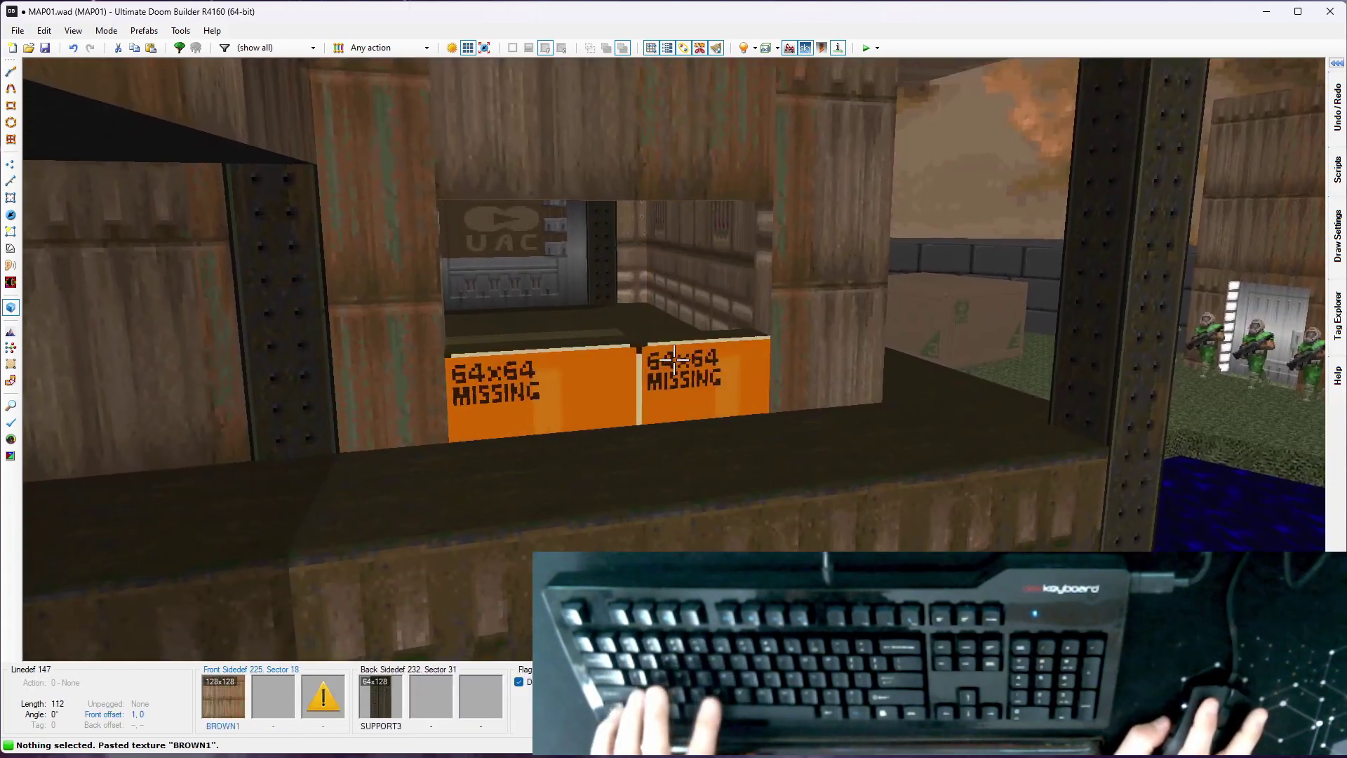
key(ctrl+v)
key(e)
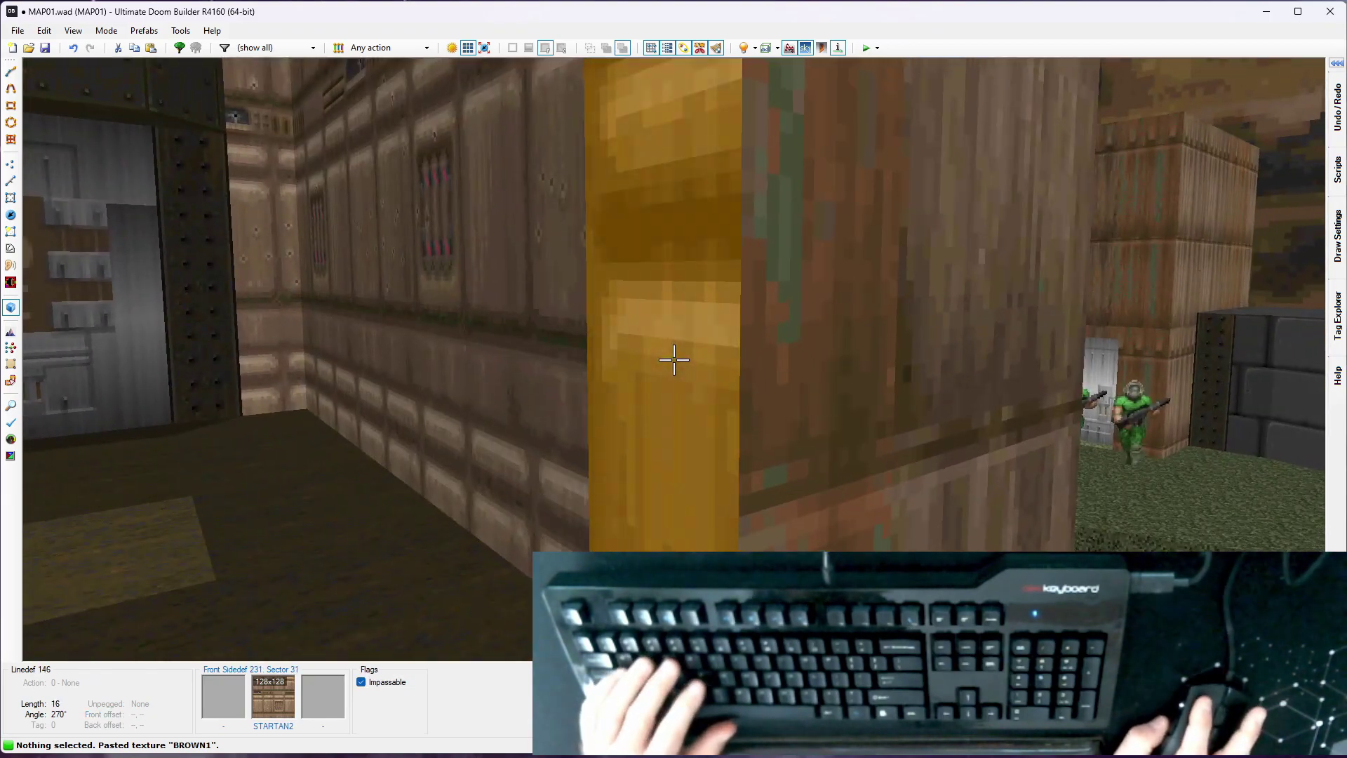
Set the middle texture of both side walls inside the window opening to DOORSTOP
click(673, 359)
click(674, 360)
right_click(673, 359)
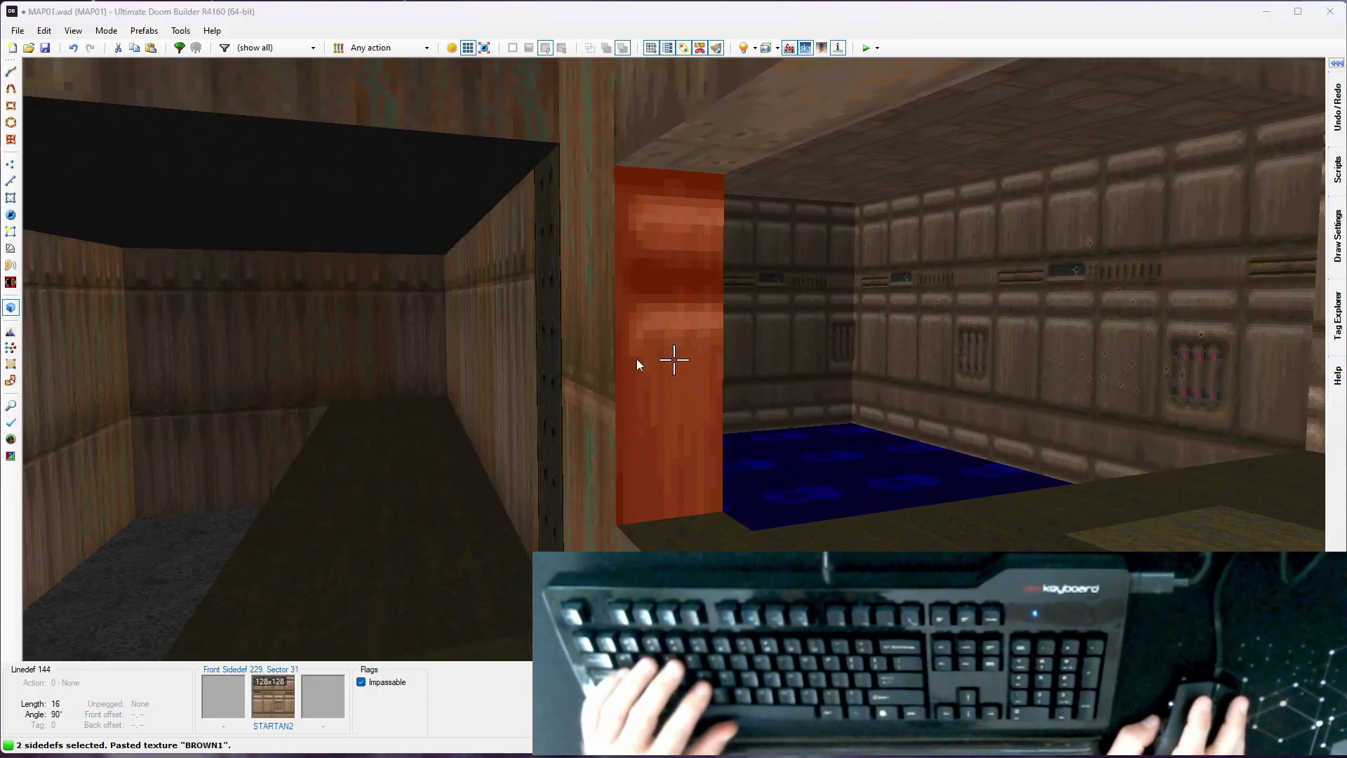
text(DOORSTOP)
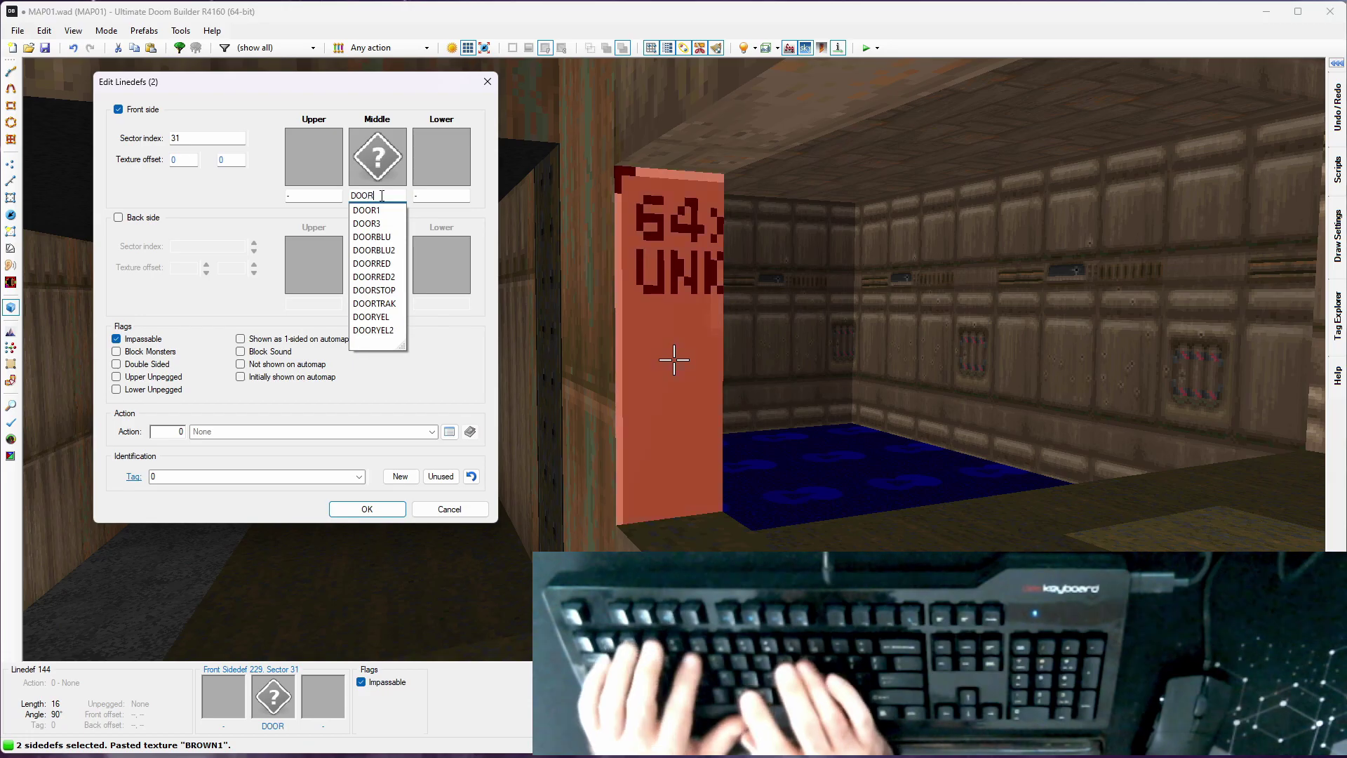
click(370, 514)
Copy the CEIL5_2 flat from the window sector's floor onto its ceiling
key(s)
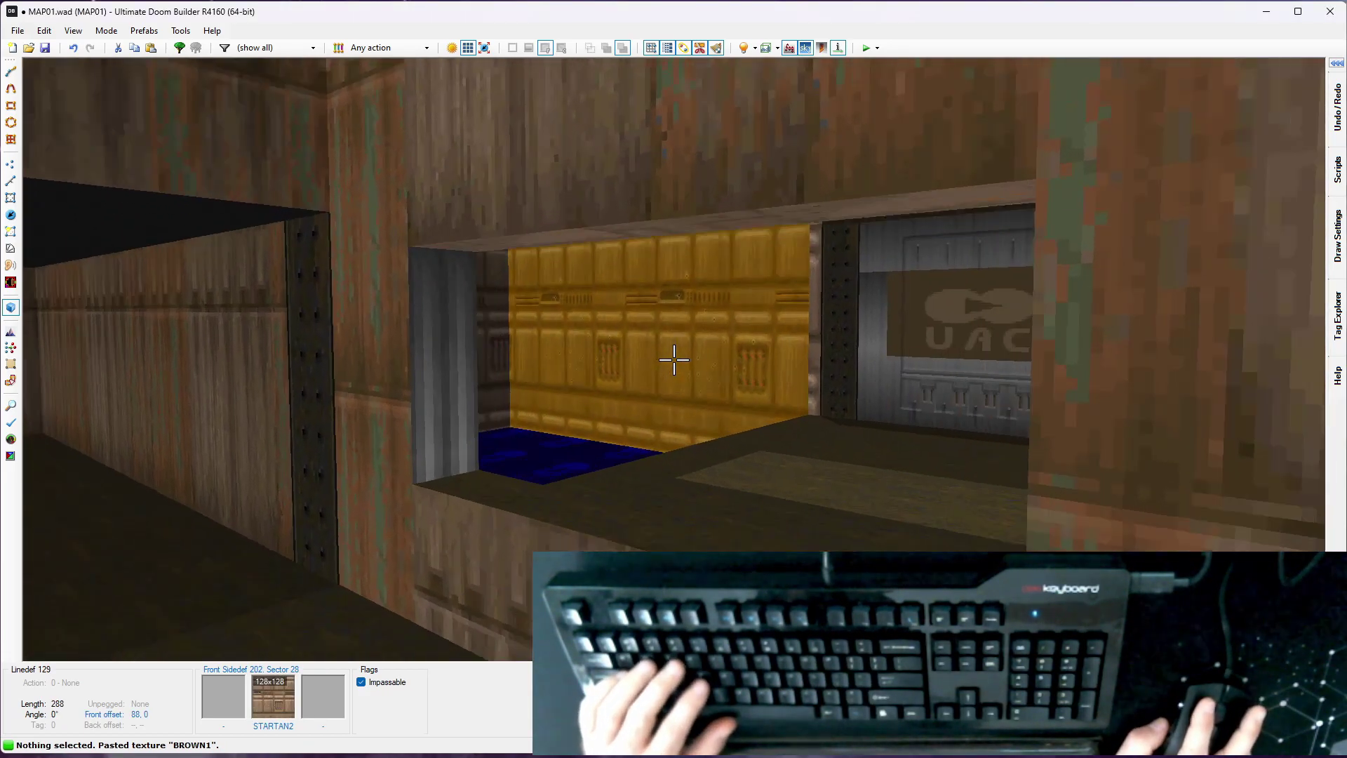
key(e)
key(ctrl+c)
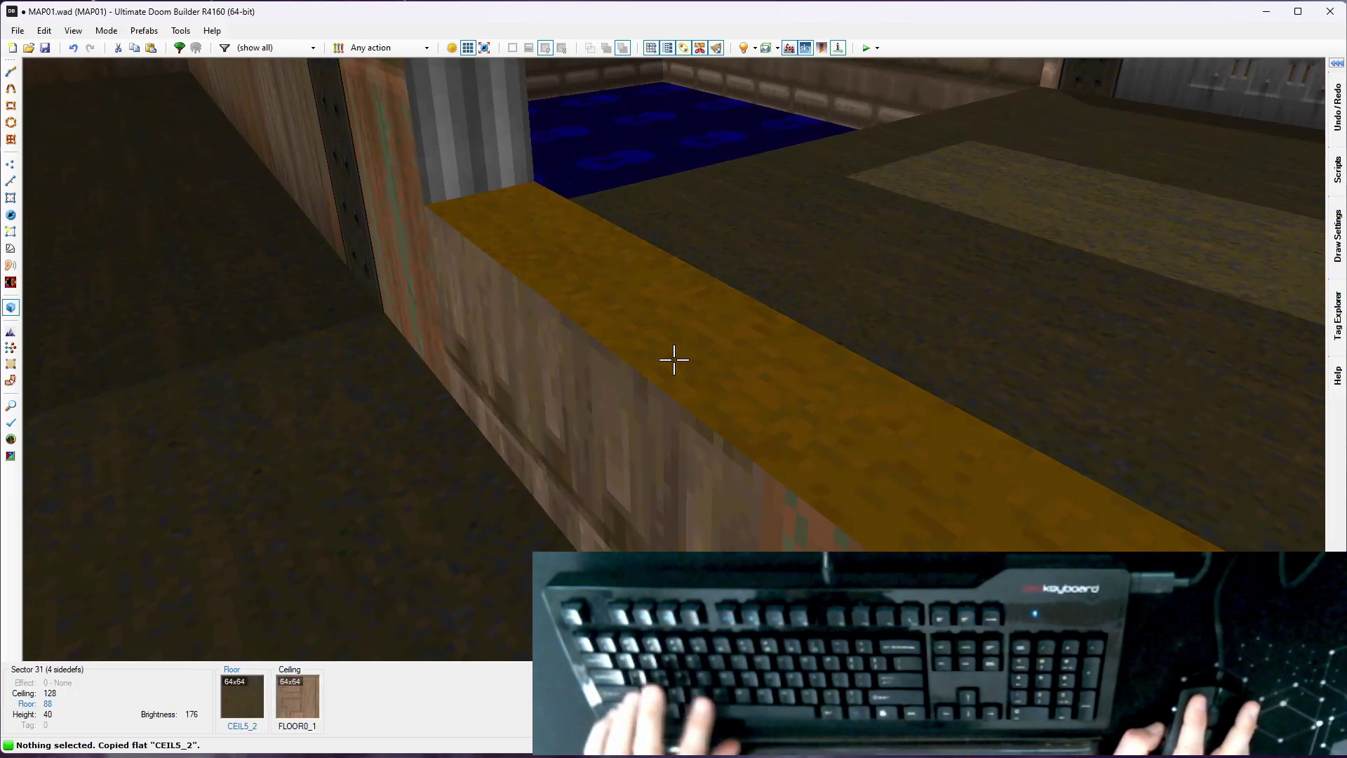
key(ctrl+v)
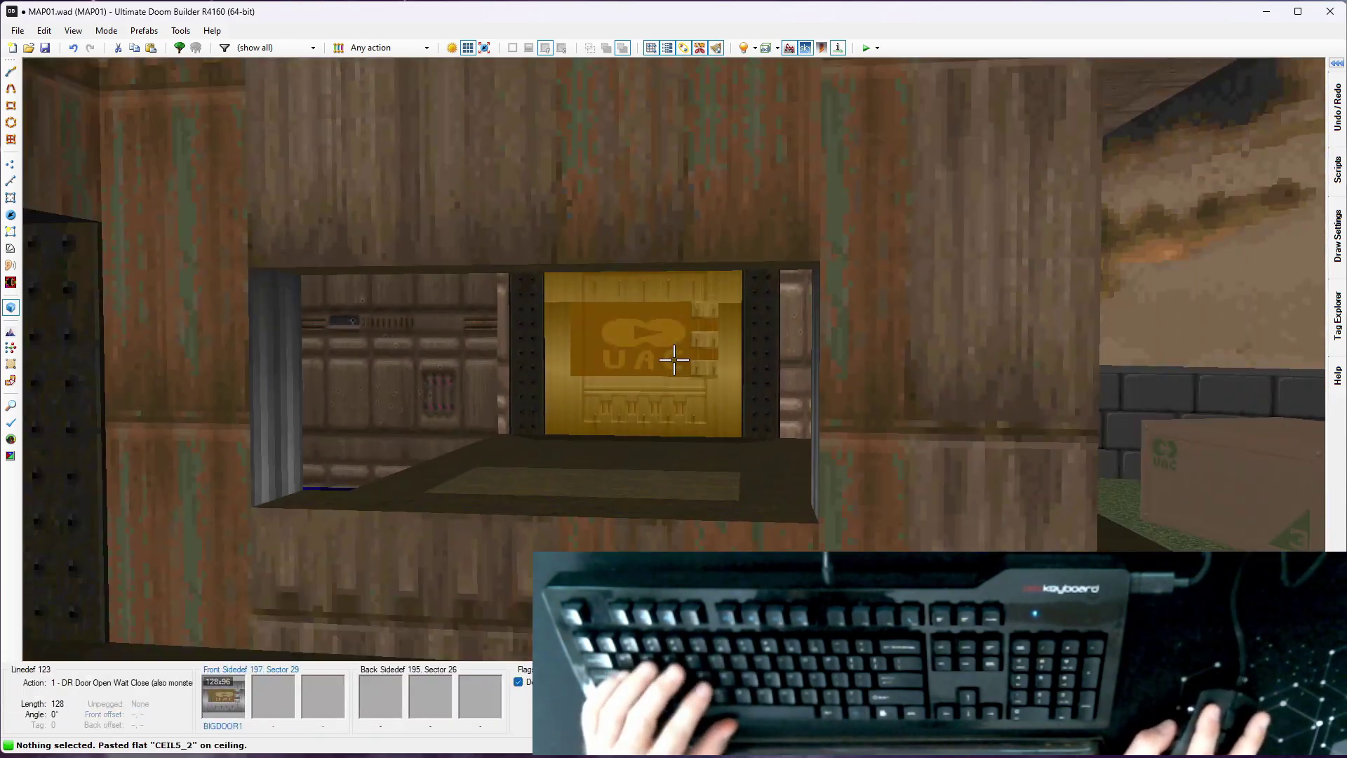
Enable Upper Unpegged on the window's room-side linedef so the STARTAN2 texture above the opening lines up
key(w)
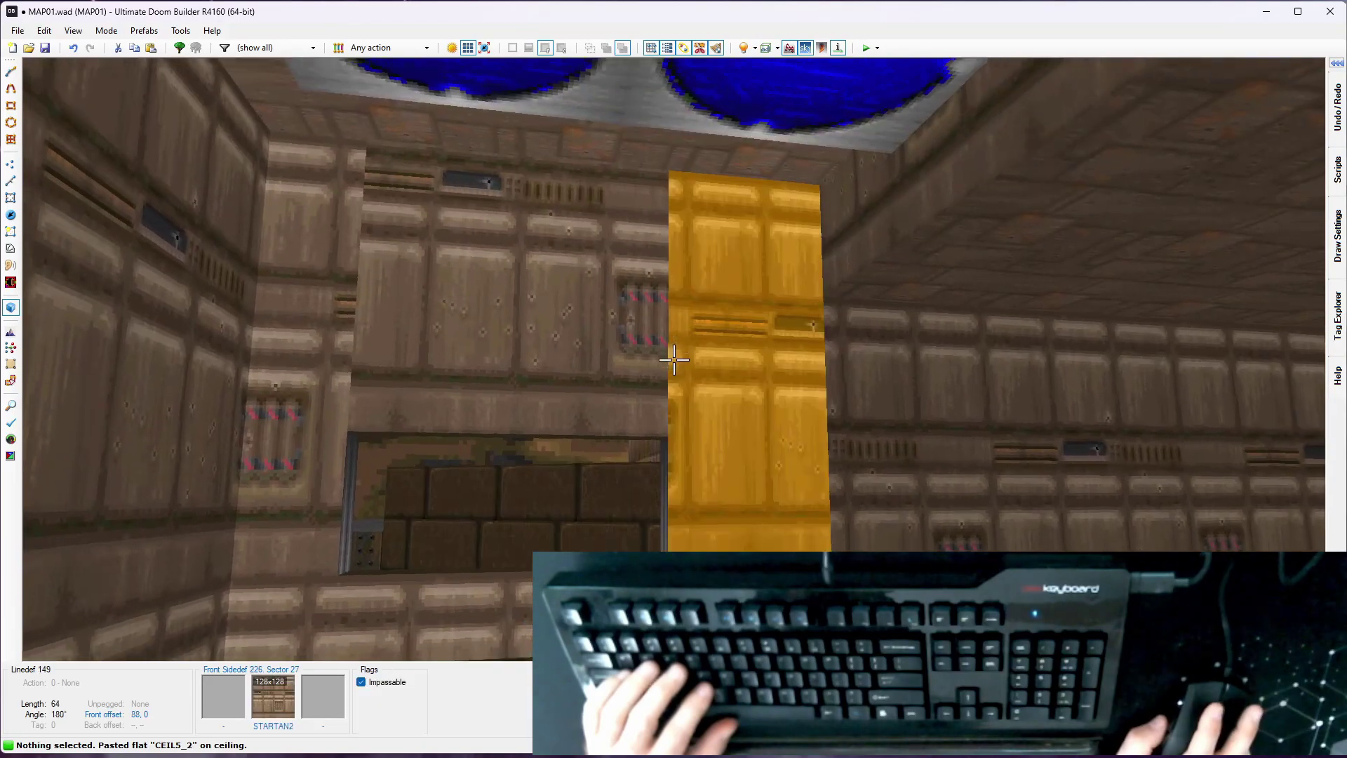
key(w)
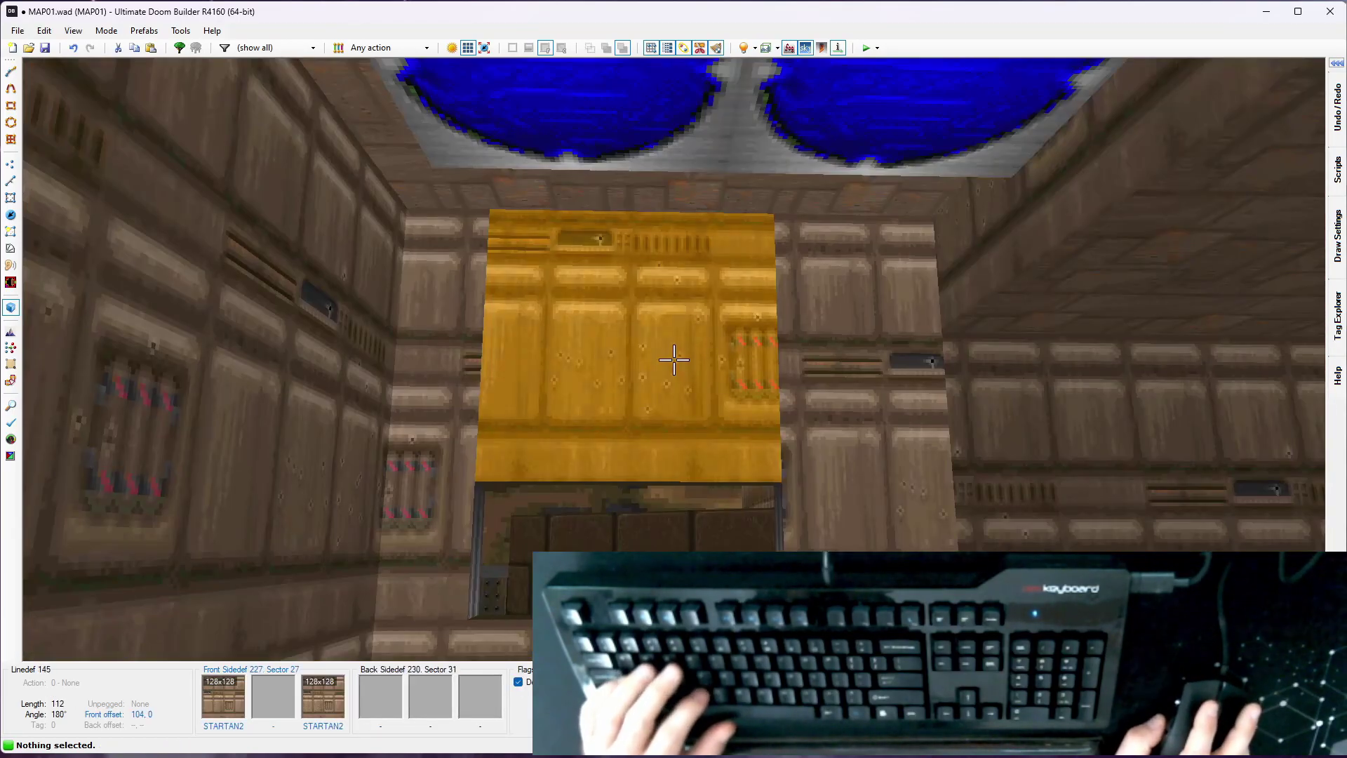
right_click(673, 359)
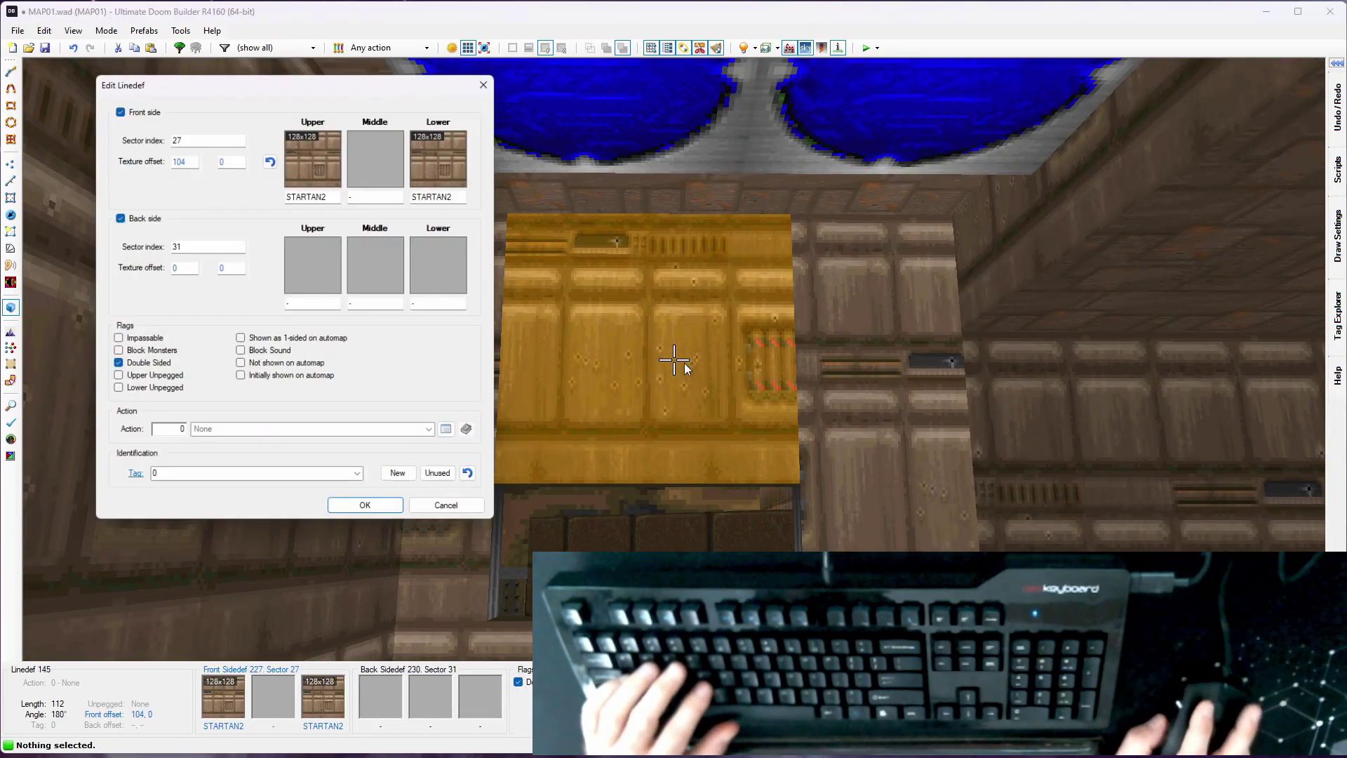
click(163, 379)
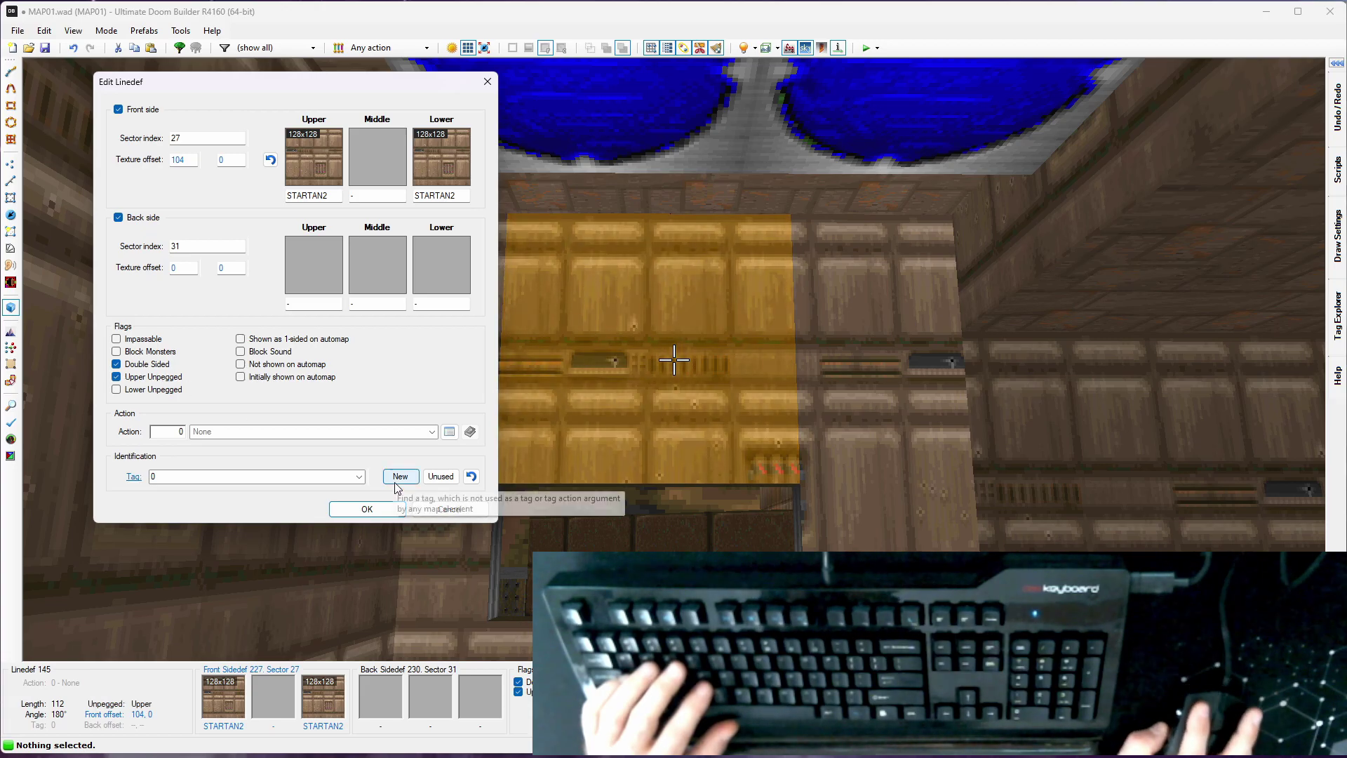
click(362, 510)
Enable Upper Unpegged on the window's outdoor linedef and auto-align the outdoor wall textures in X and Y
key(s)
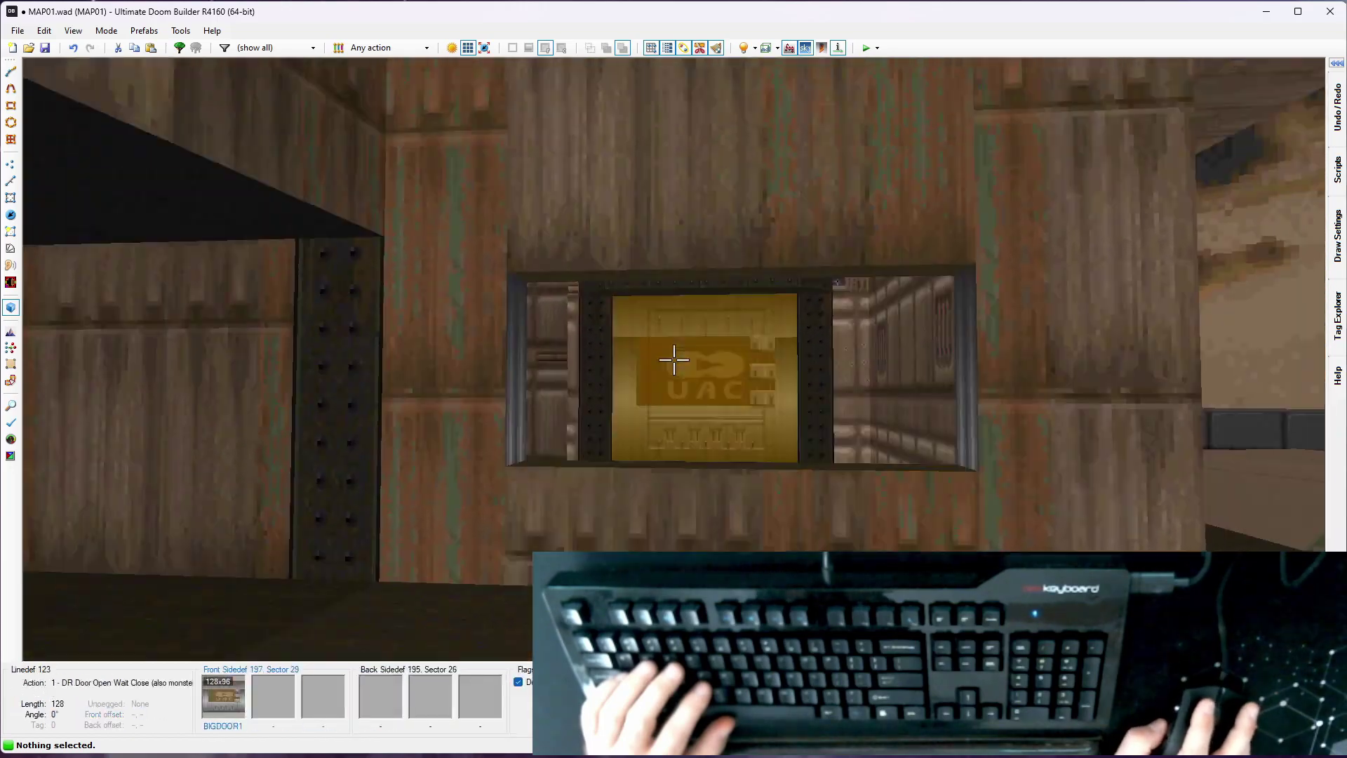
right_click(674, 359)
right_click(674, 362)
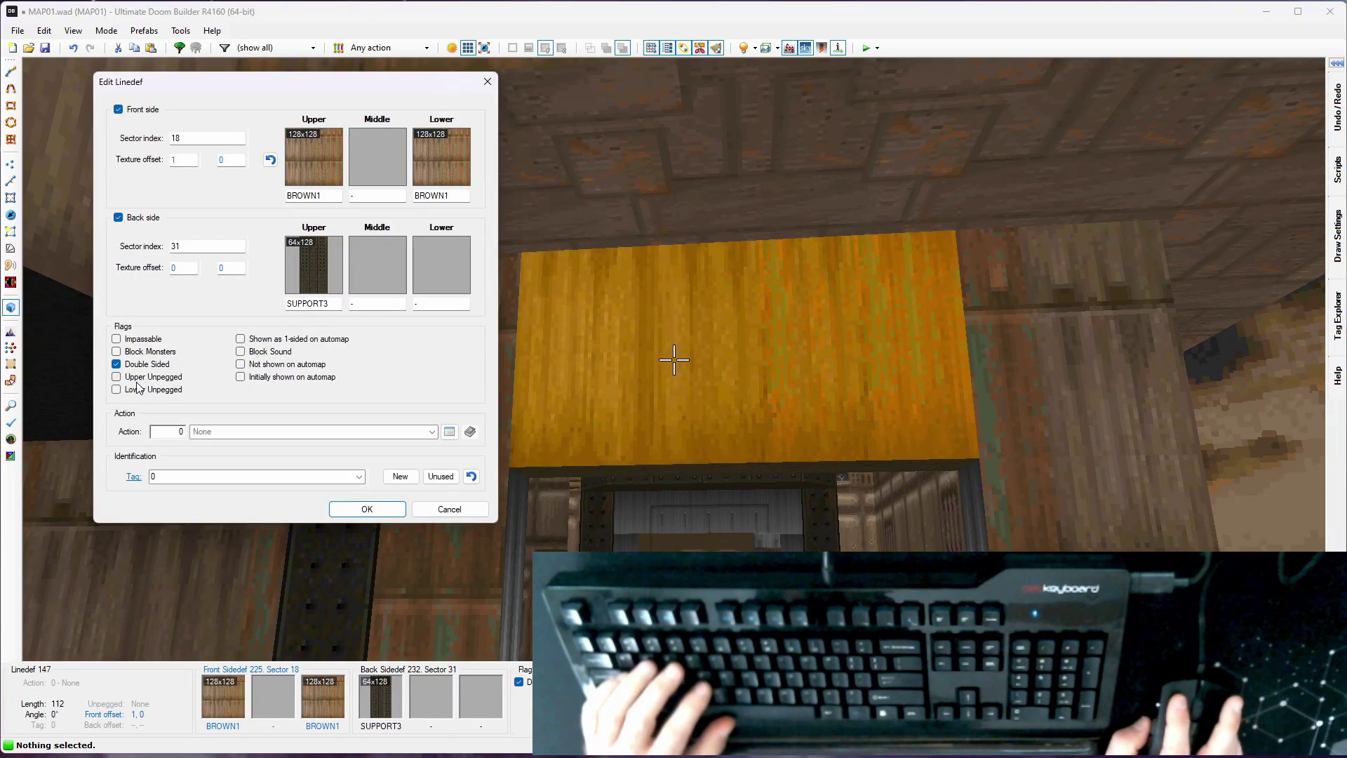
click(365, 510)
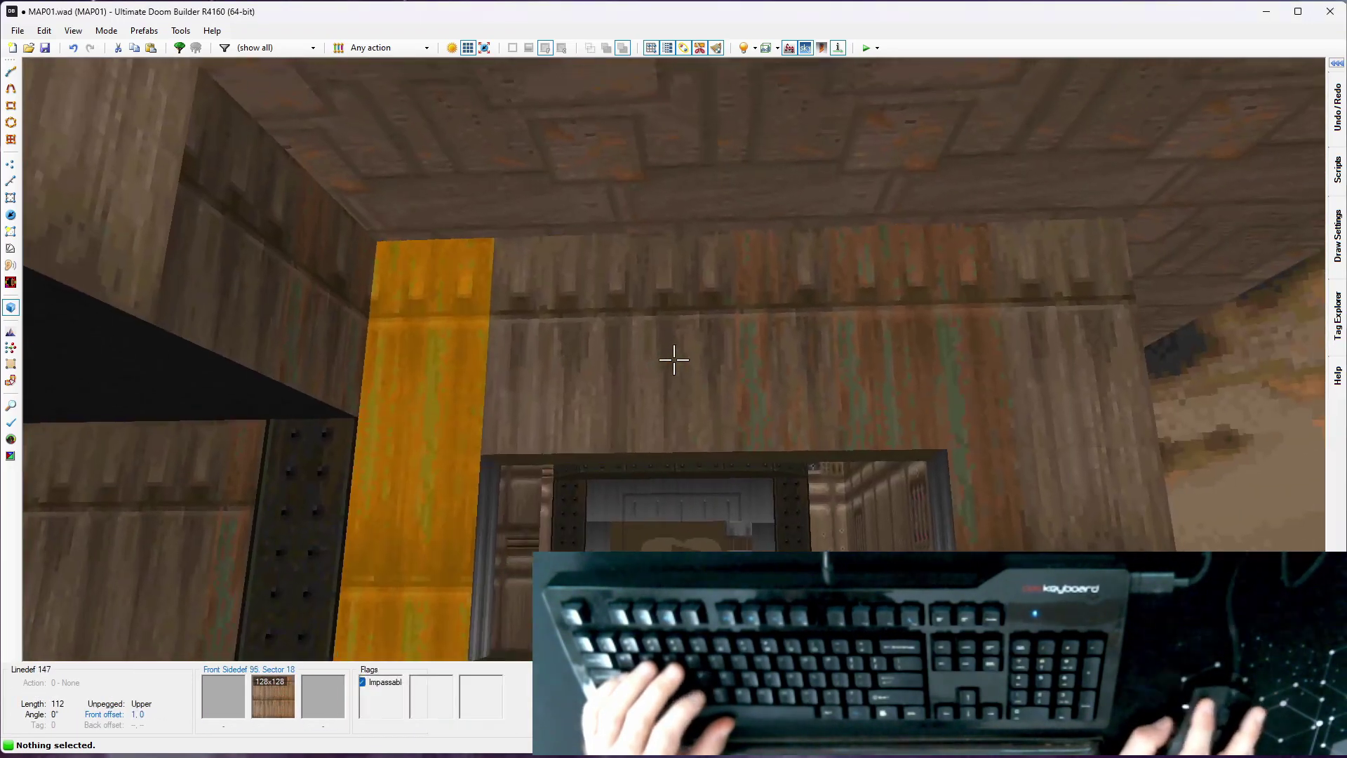
key(d)
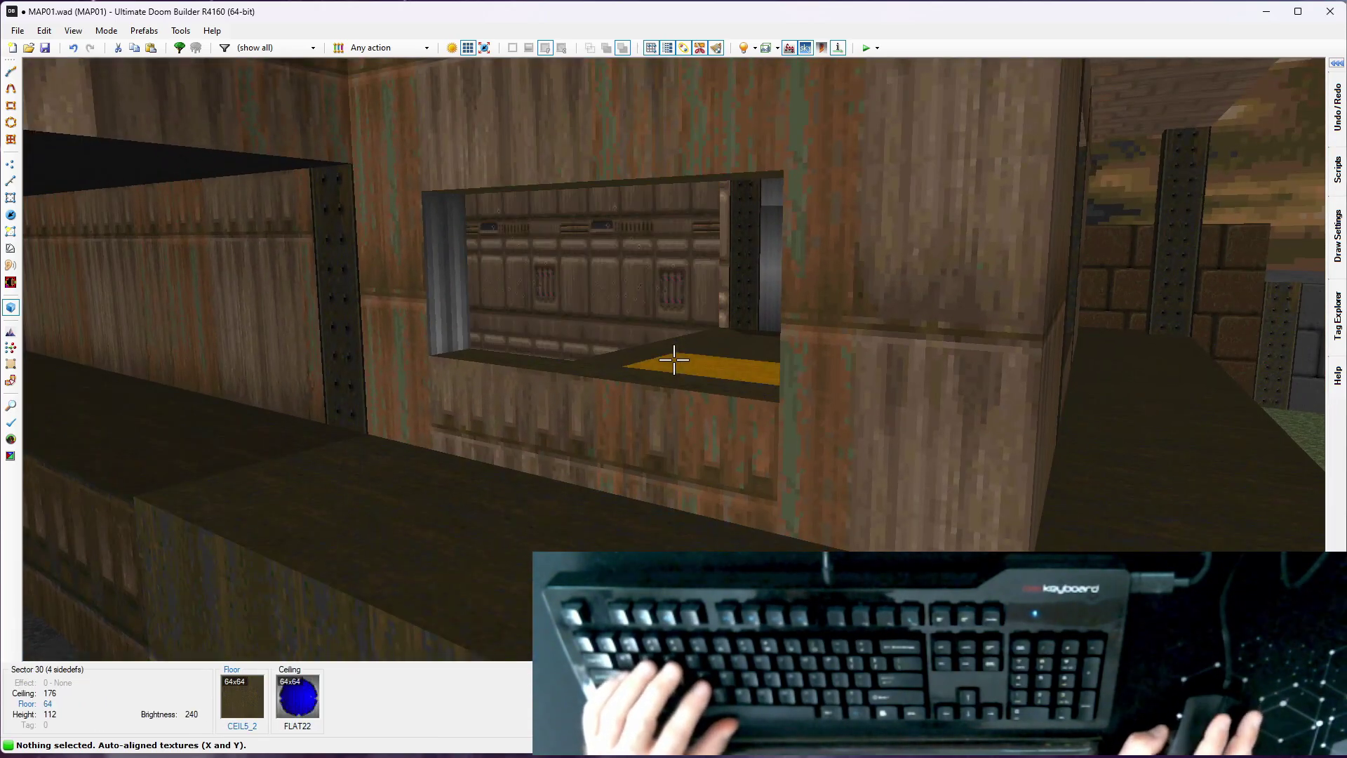
Enable Lower Unpegged on the window's outdoor linedef to line up the BROWN1 texture below the opening
right_click(674, 360)
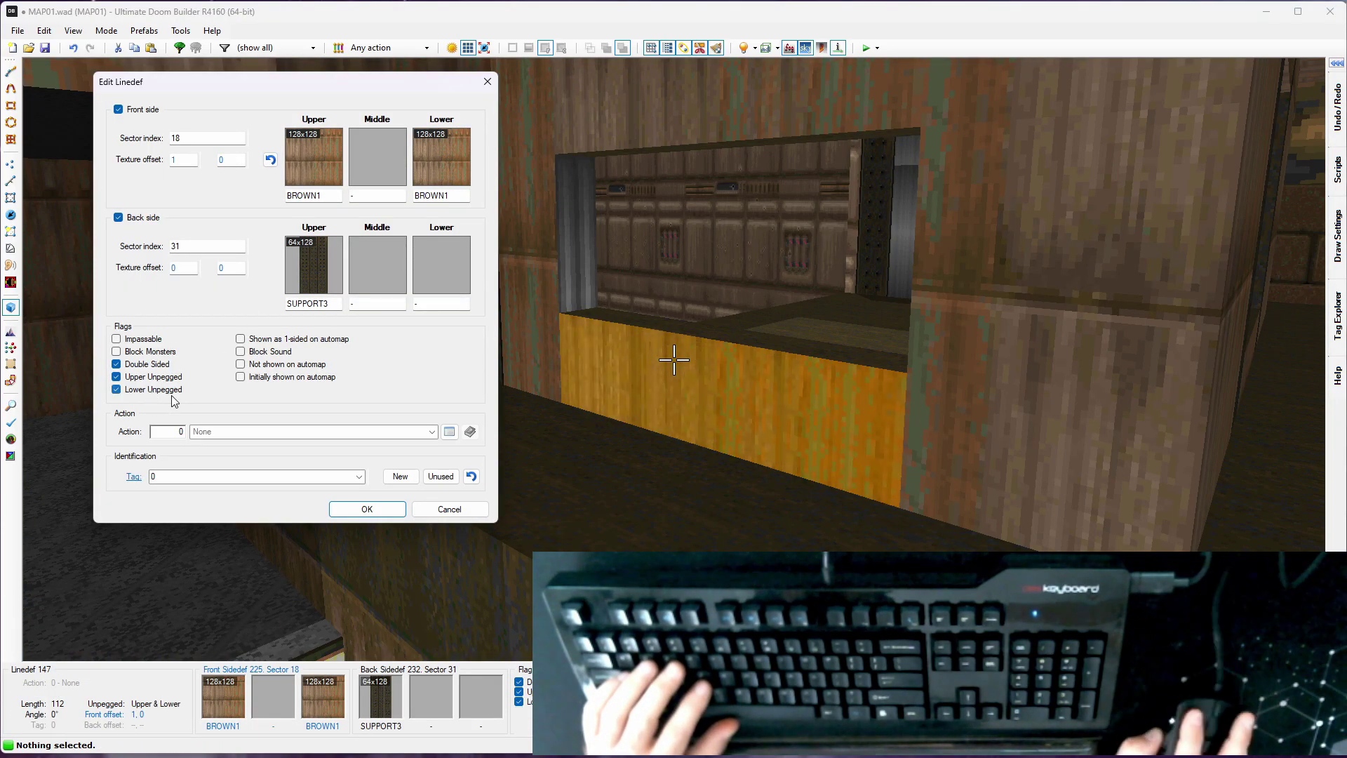
click(367, 513)
key(d)
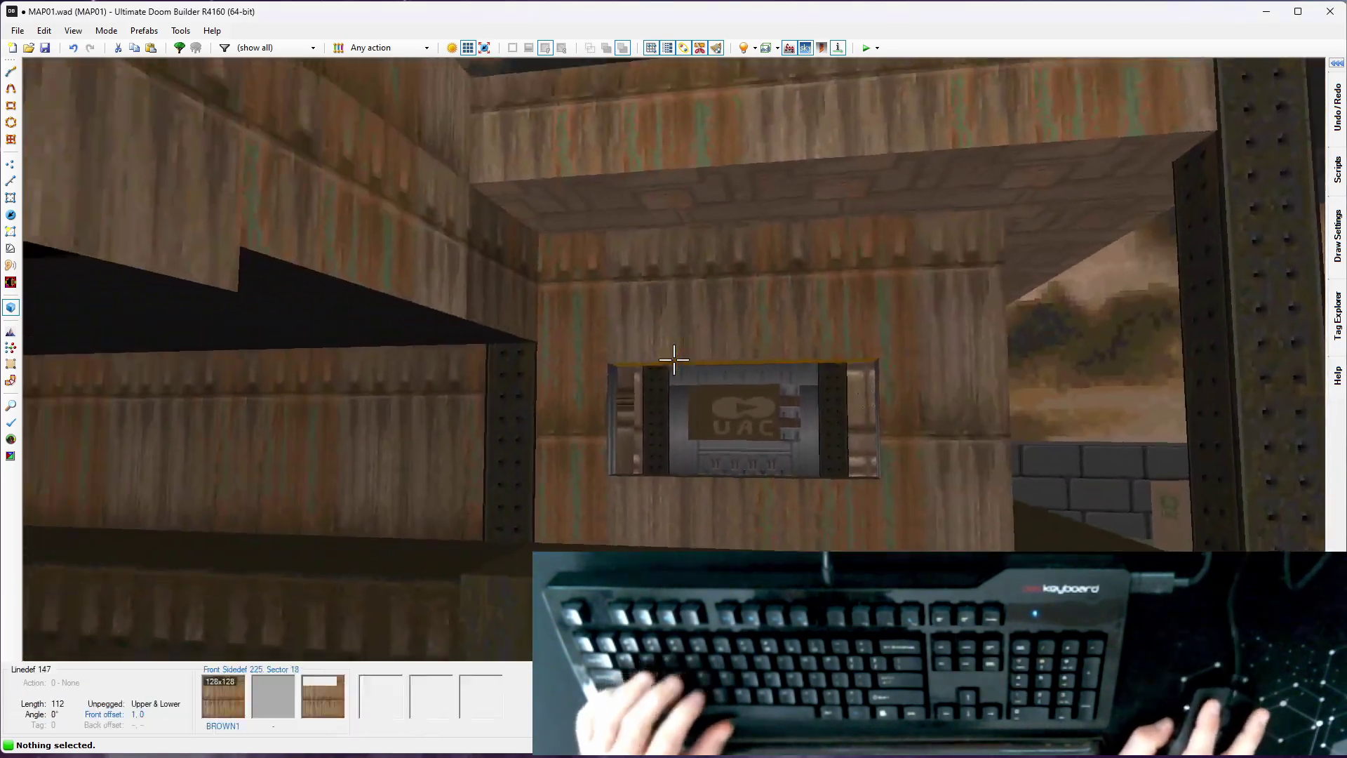
Inspect the window opening from the outdoor walkway and from inside the room, and save the map
key(ctrl+a)
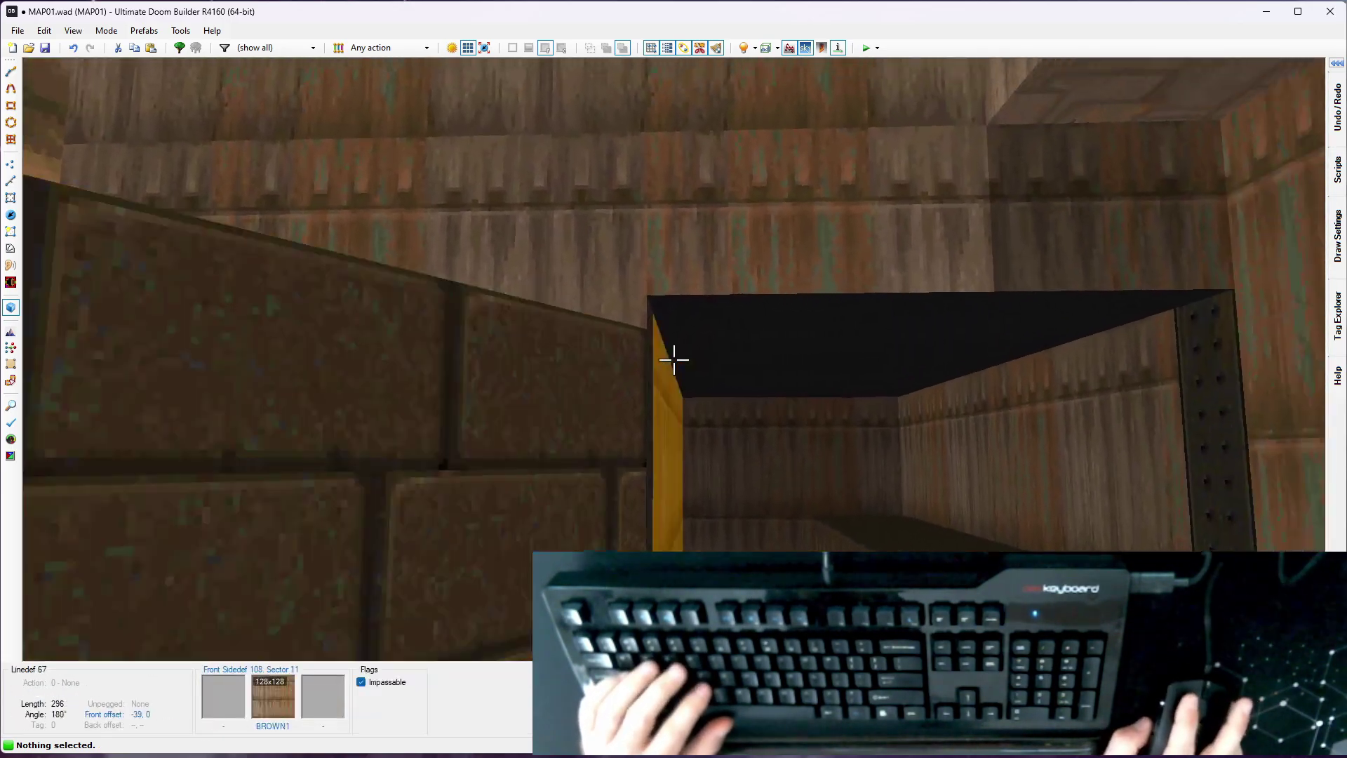
key(w)
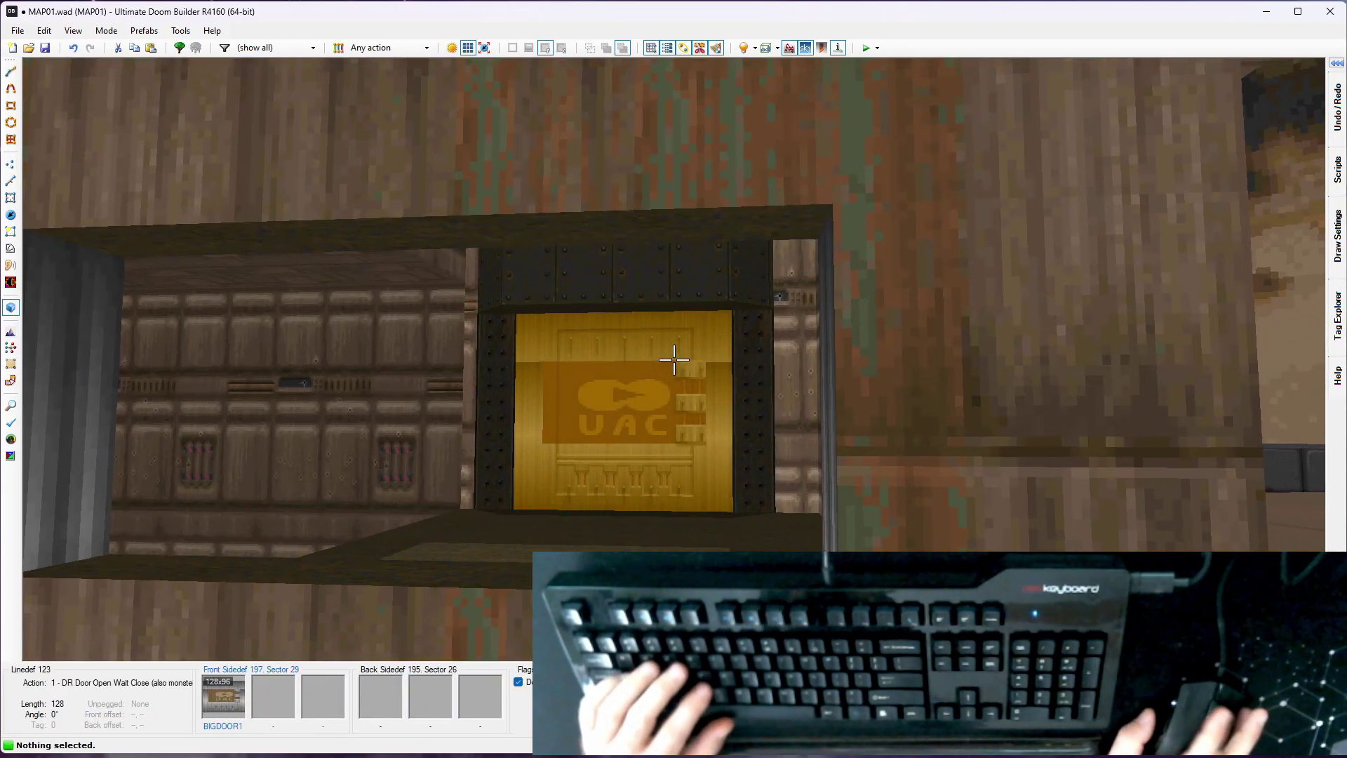
key(w)
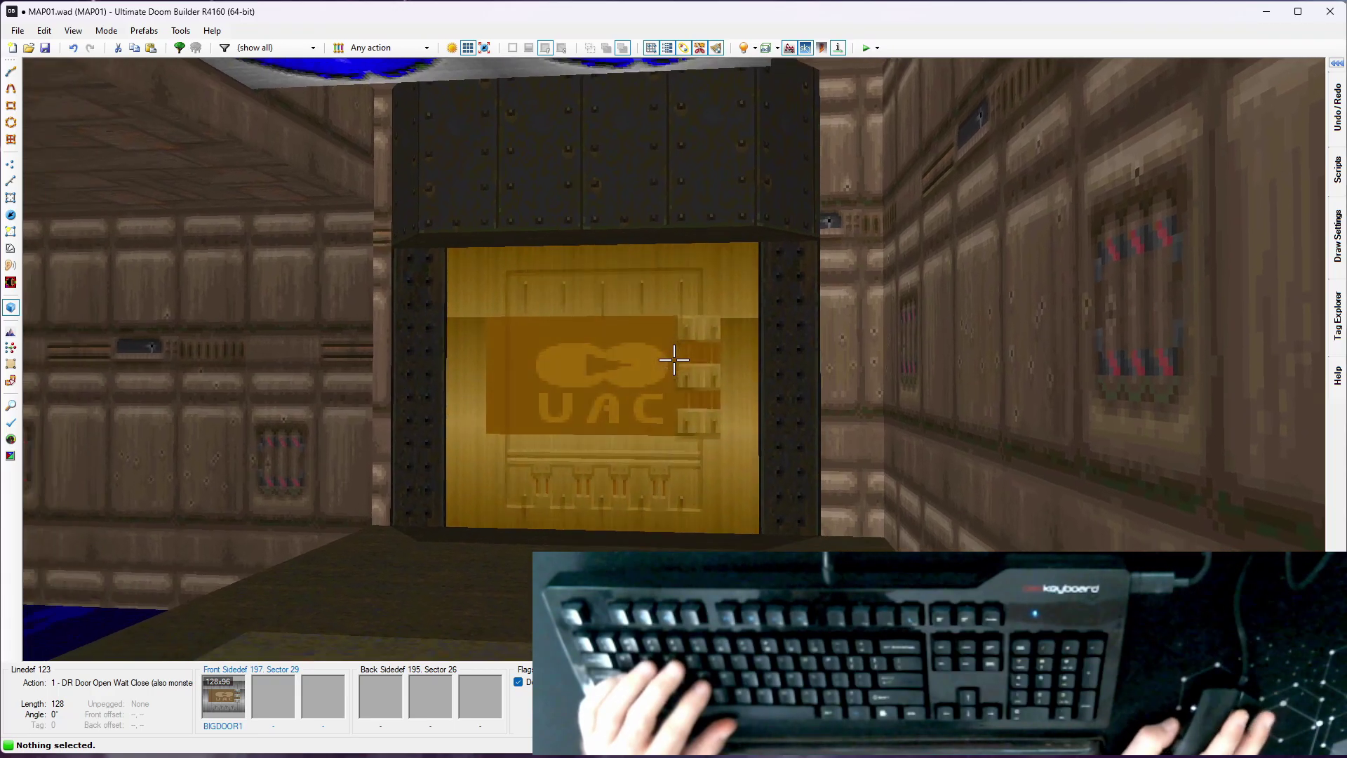
key(e)
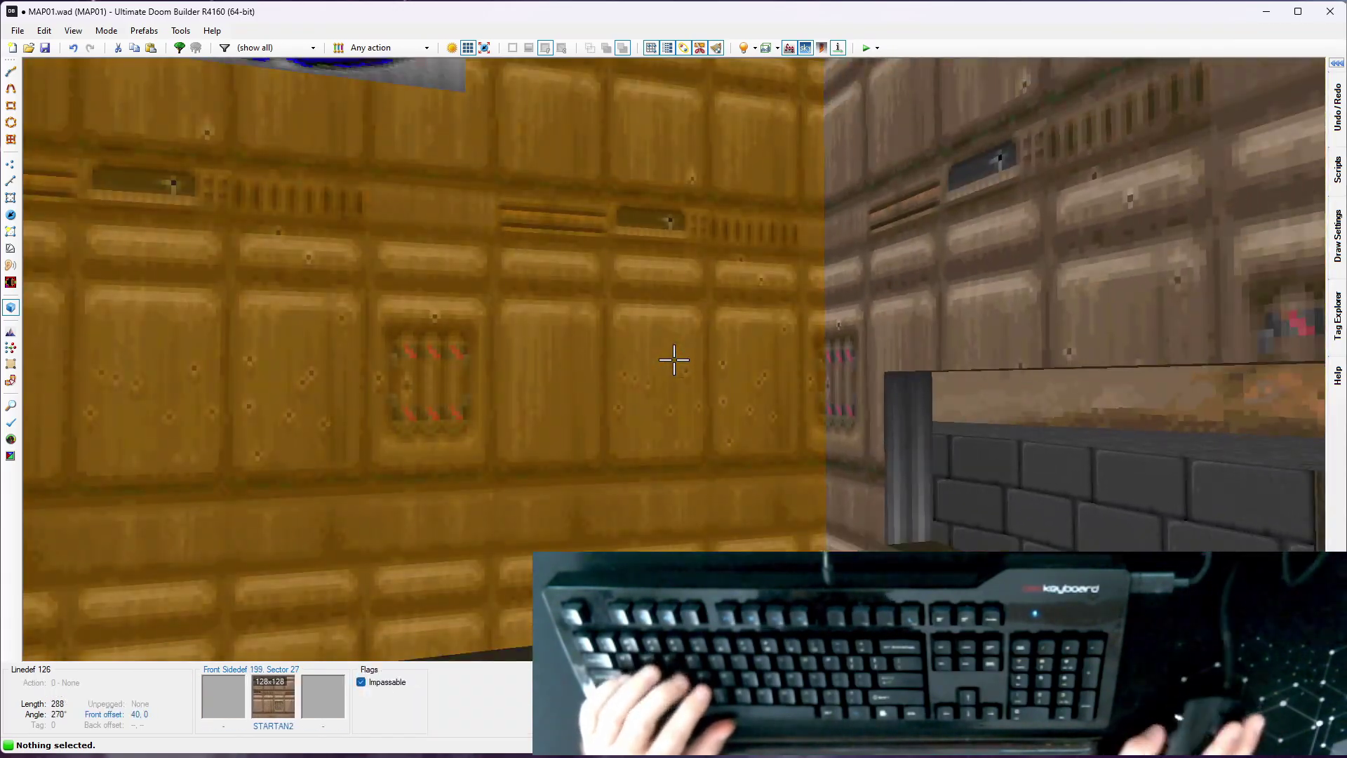
key(d)
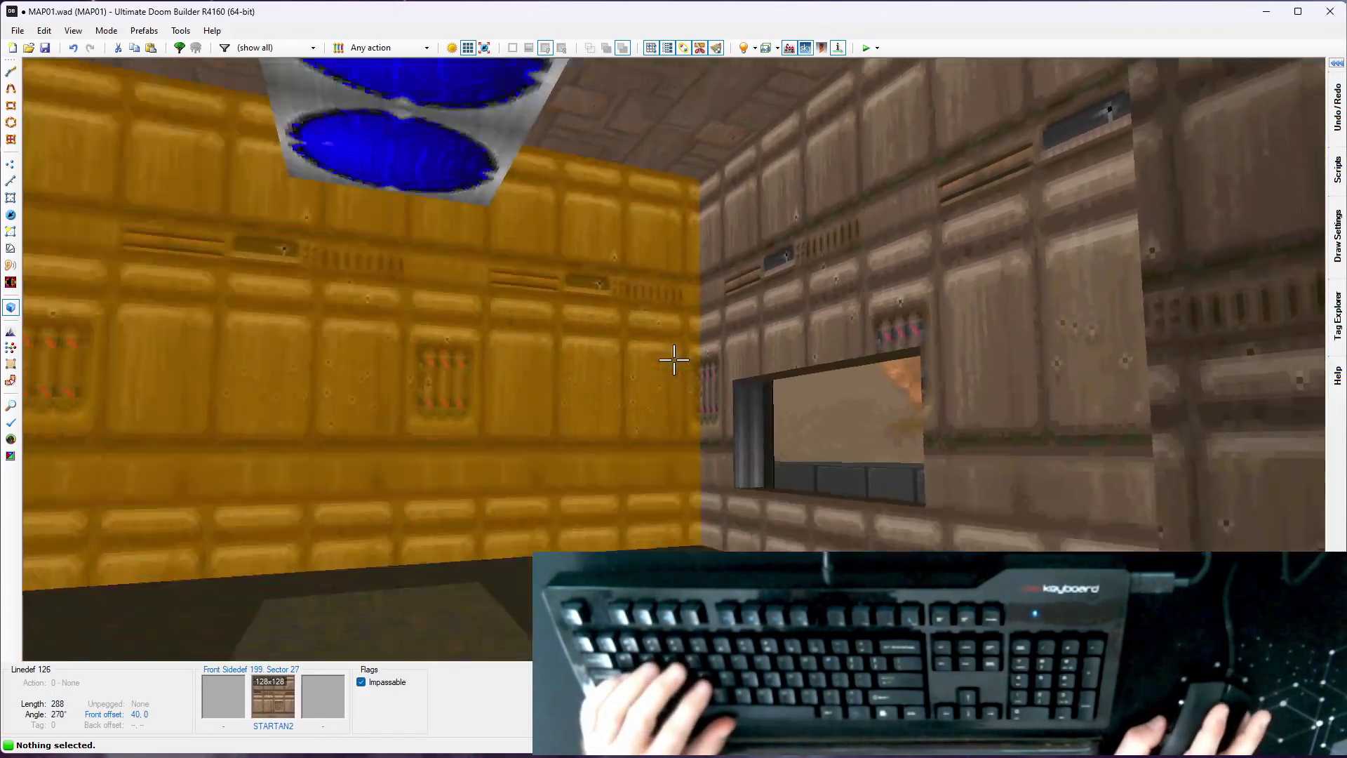
key(w)
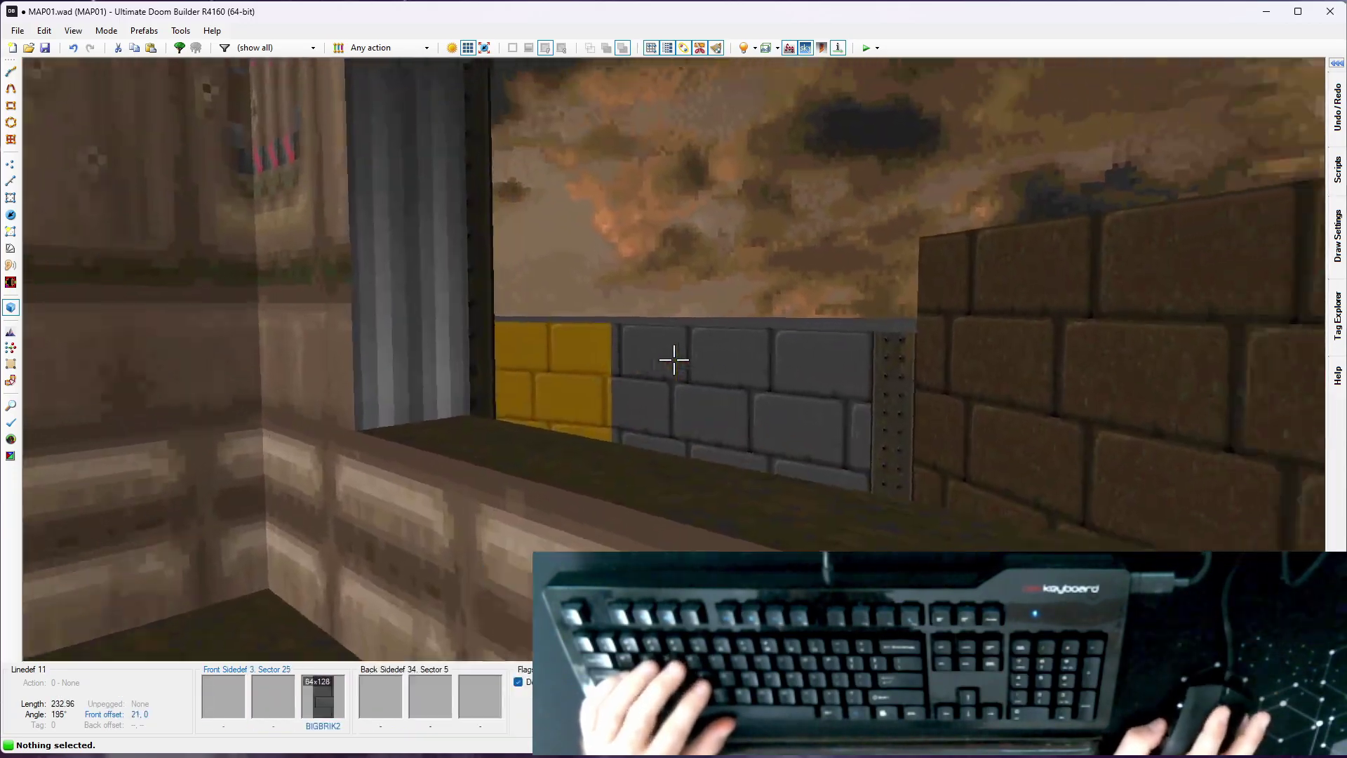
key(w)
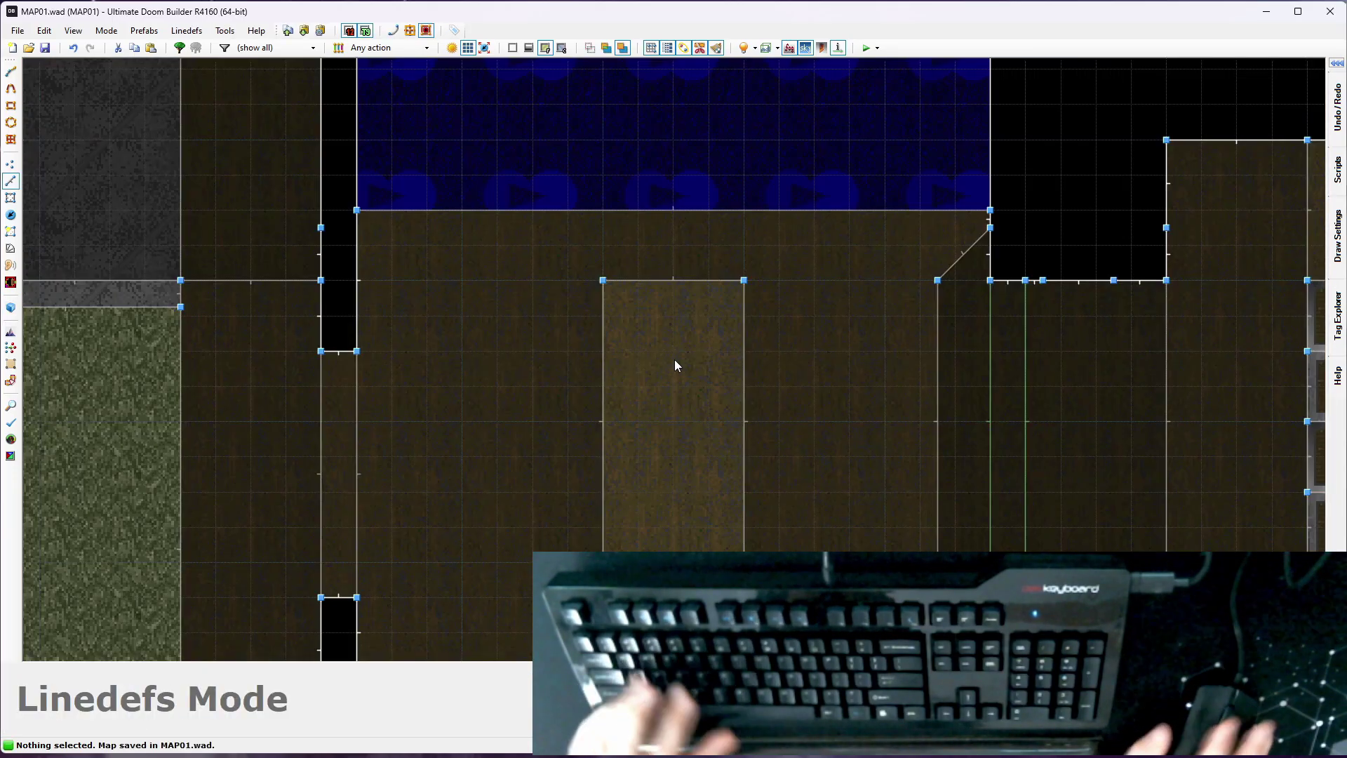
Test the map in Crispy Doom and walk up the stairs and along the walkway to the window
key(F9)
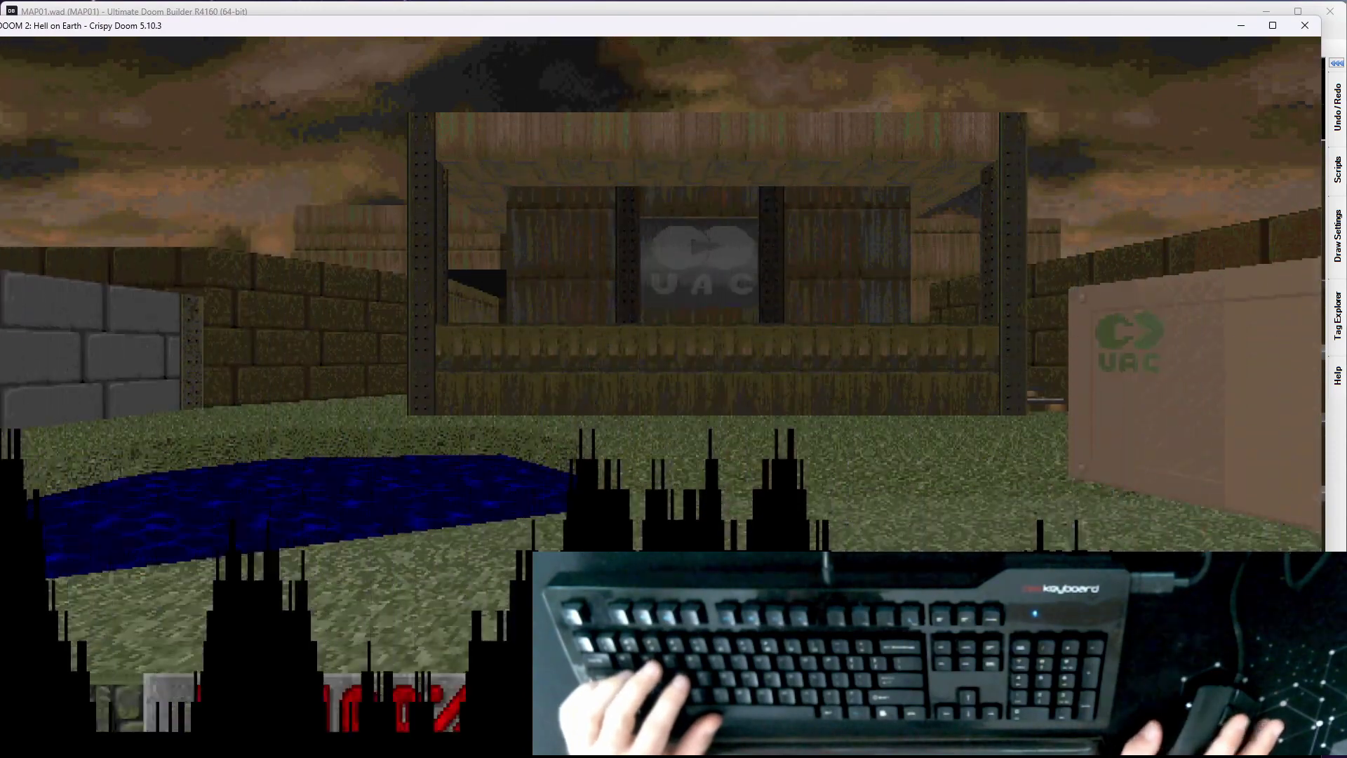
key(w)
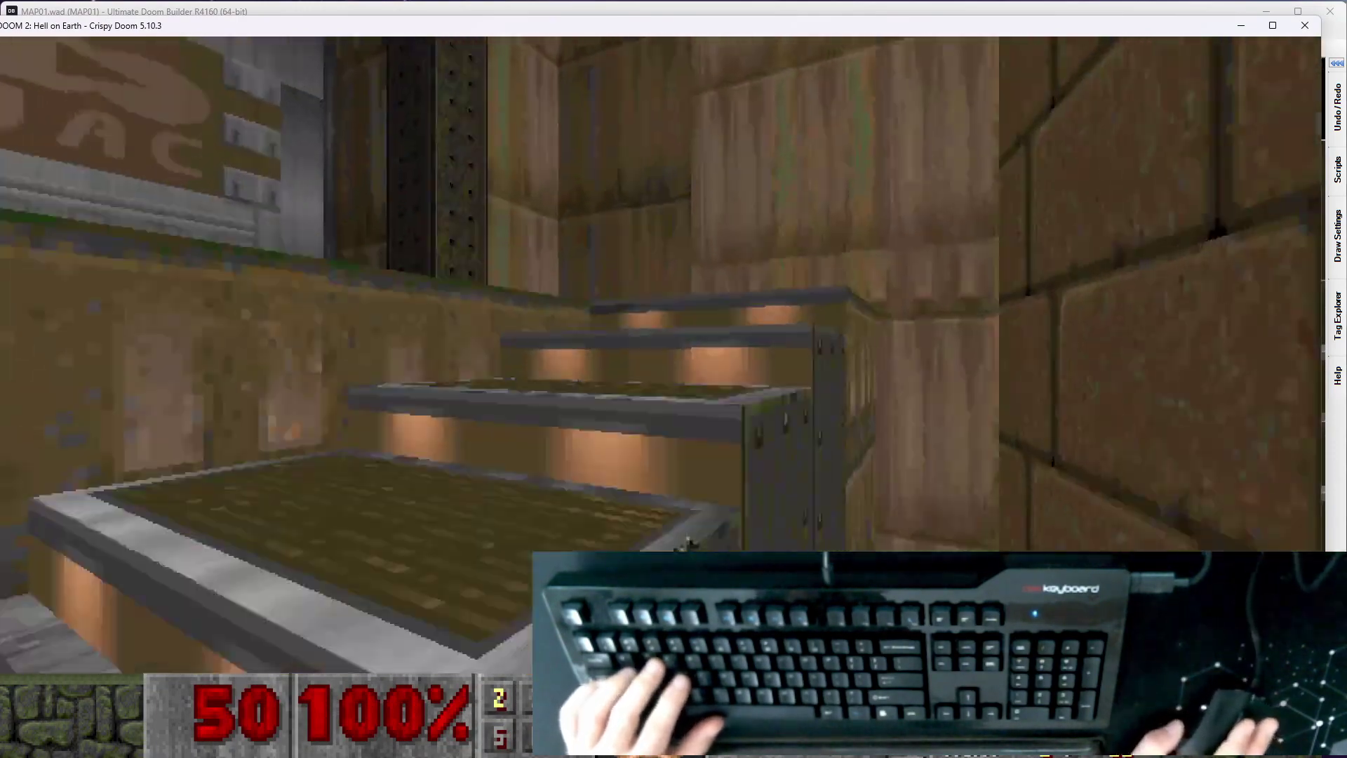
key(w)
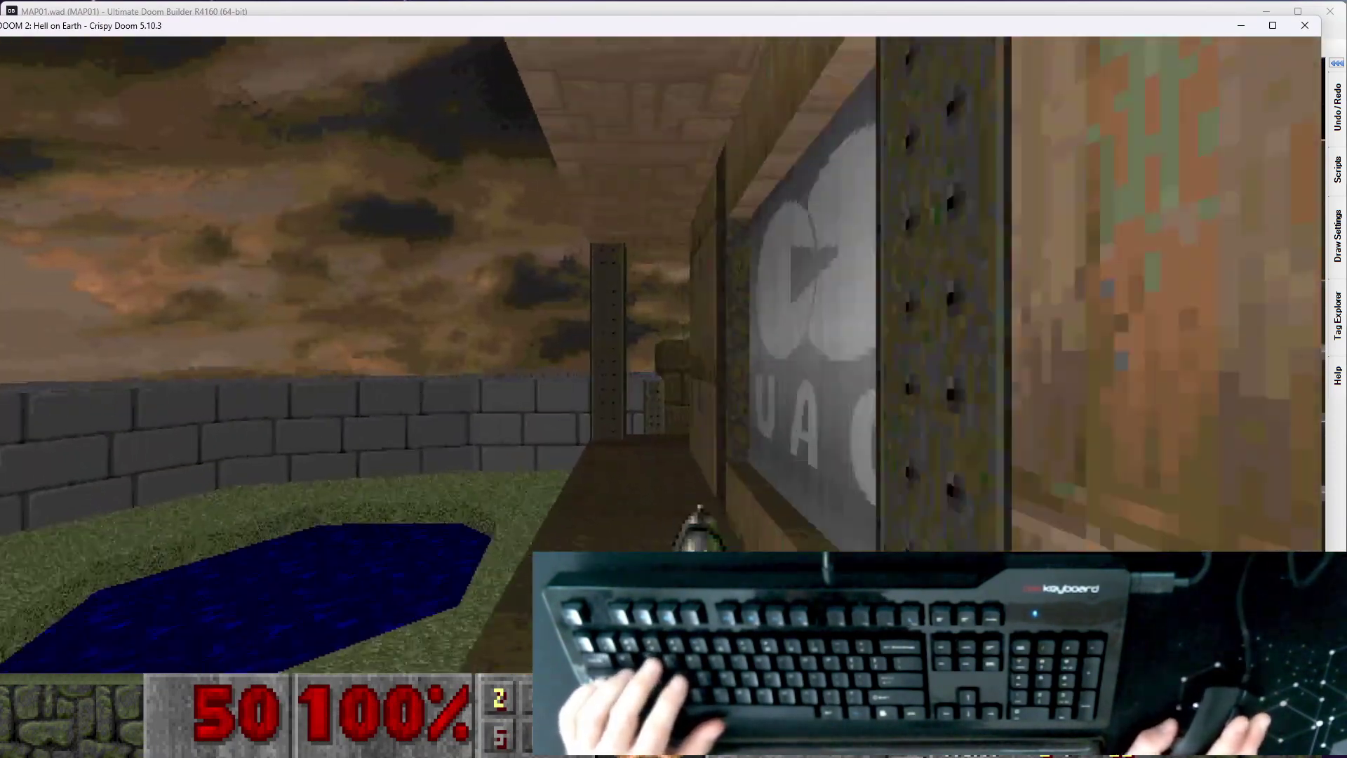
key(w)
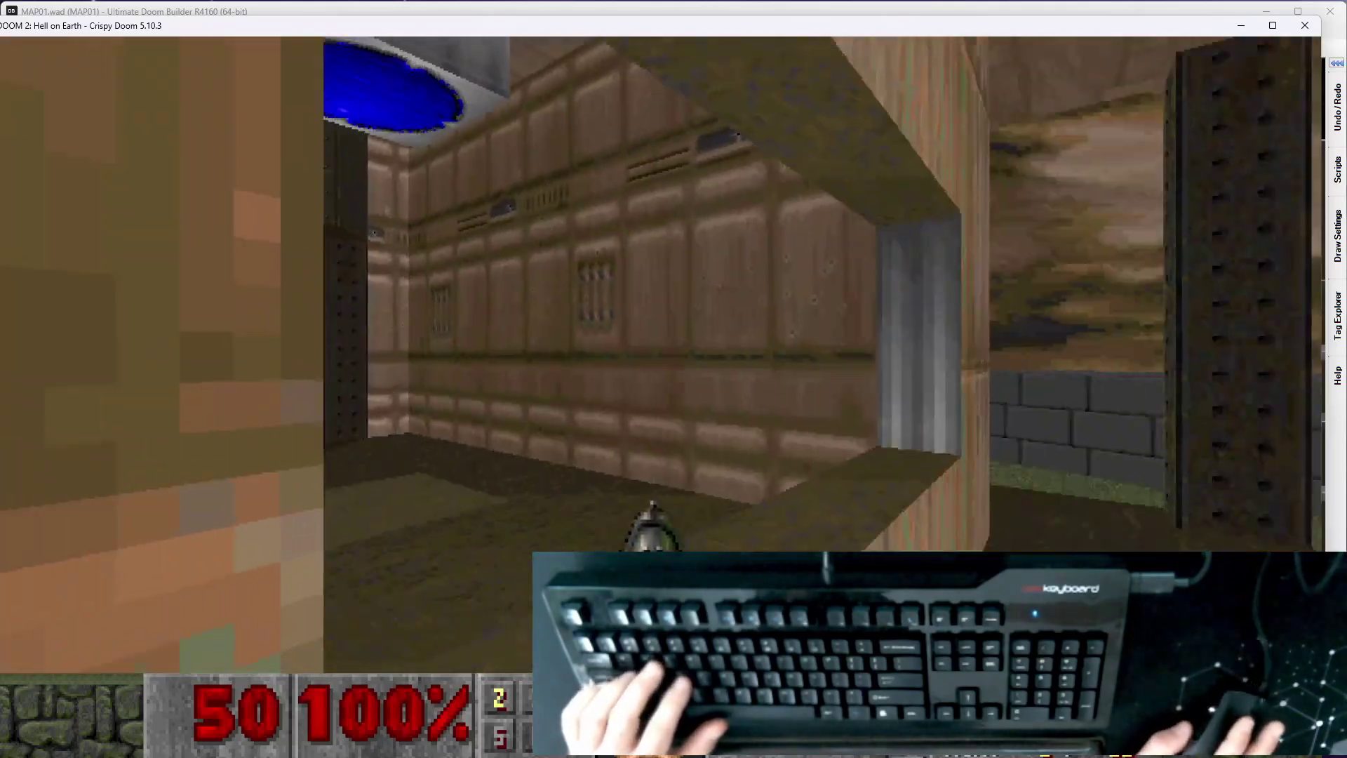
Examine the window opening and the room behind it from several angles in the game, and quit the test
key(a)
key(d)
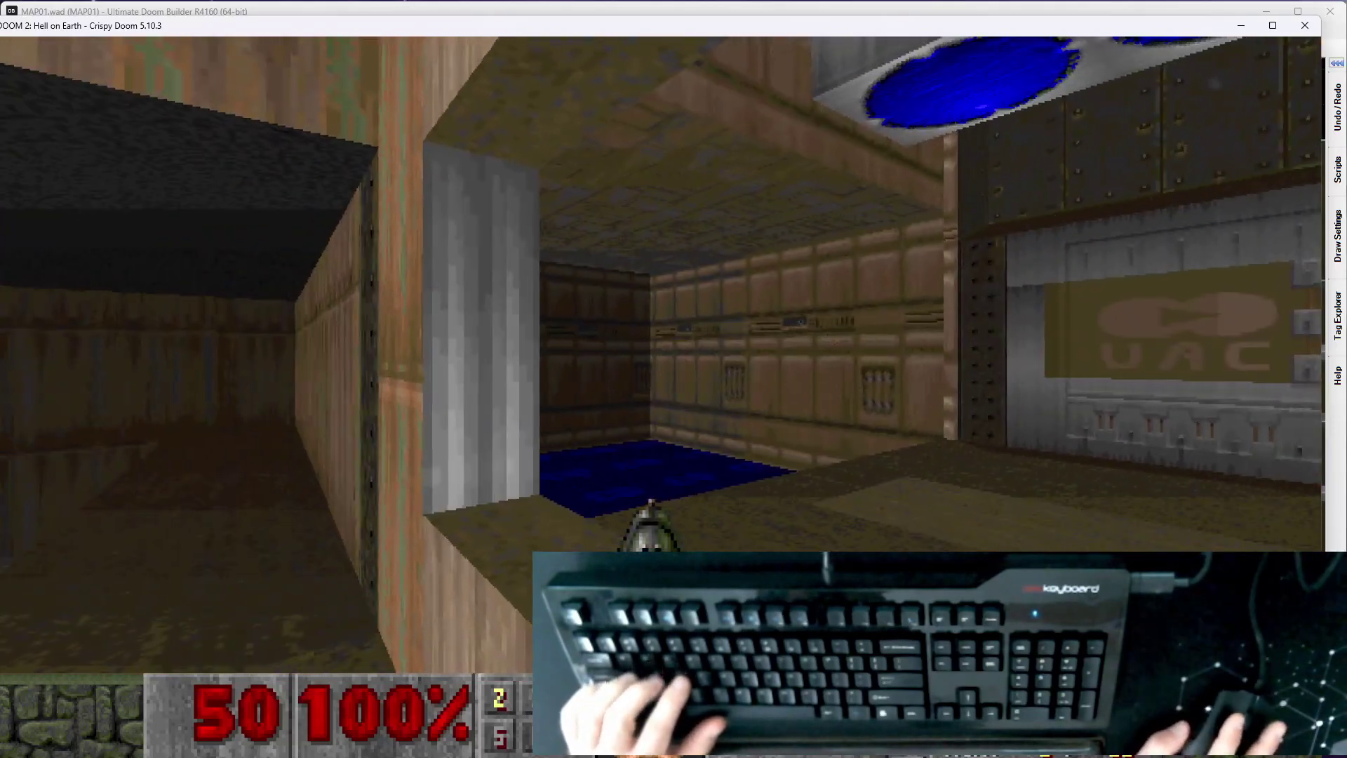
key(s)
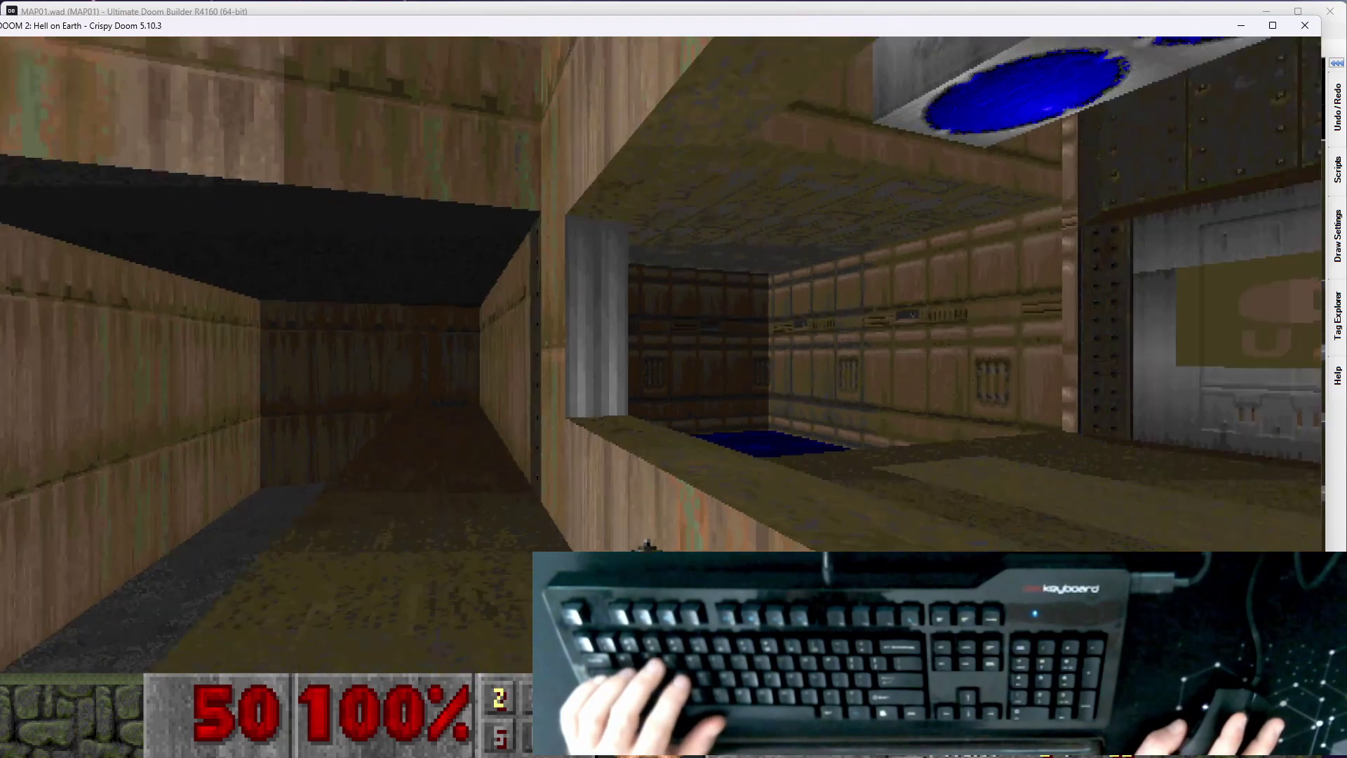
key(w)
key(s)
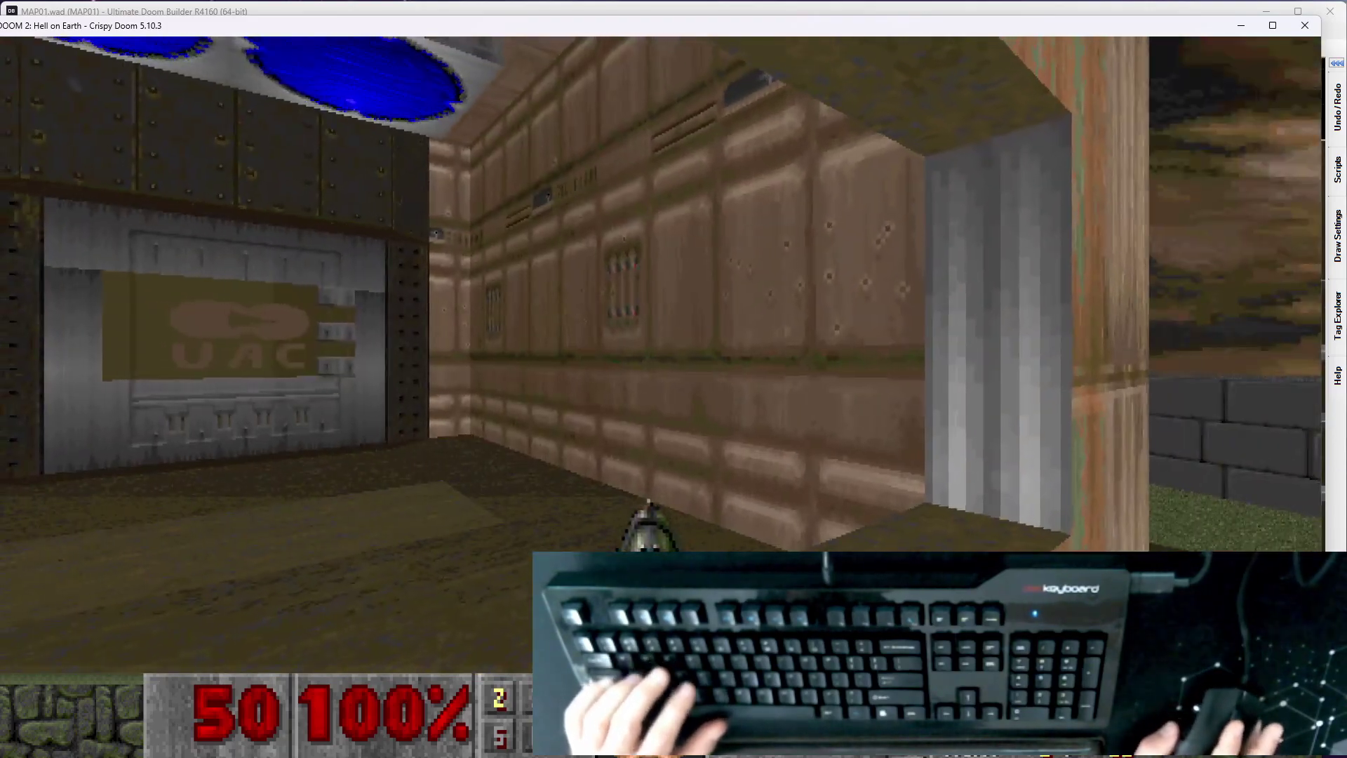
key(s)
key(a)
key(F10)
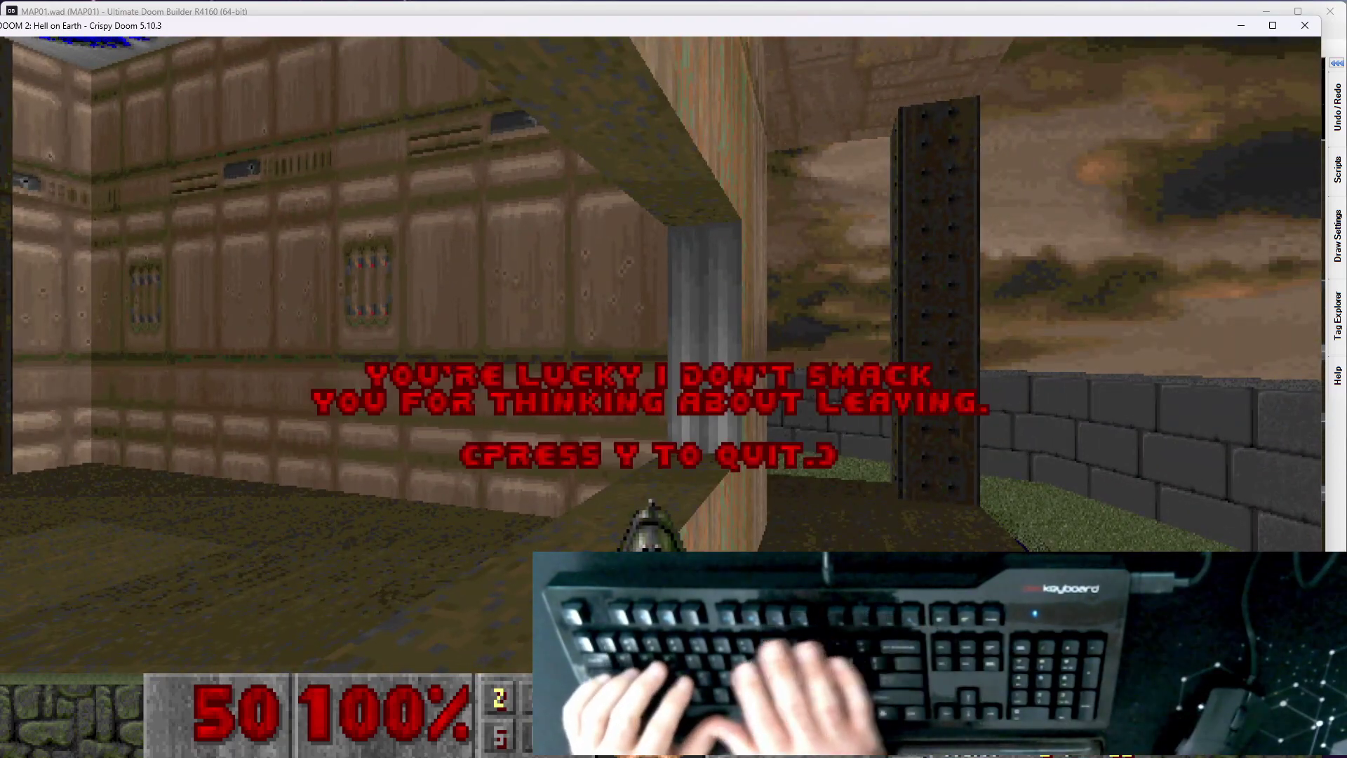
key(y)
Raise the window sector's ceiling to at least 160, clear the selection and save the map
key(w)
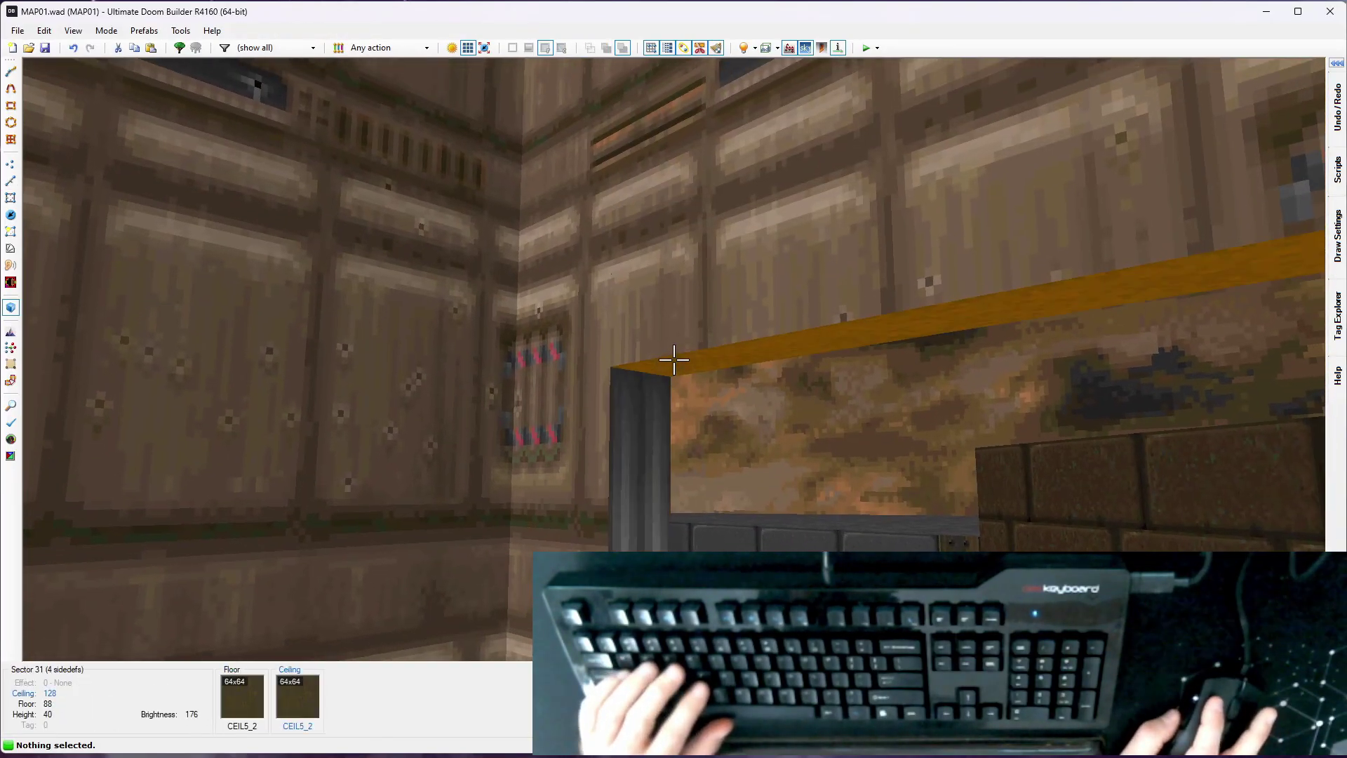
click(674, 360)
scroll(673, 359, up, 4)
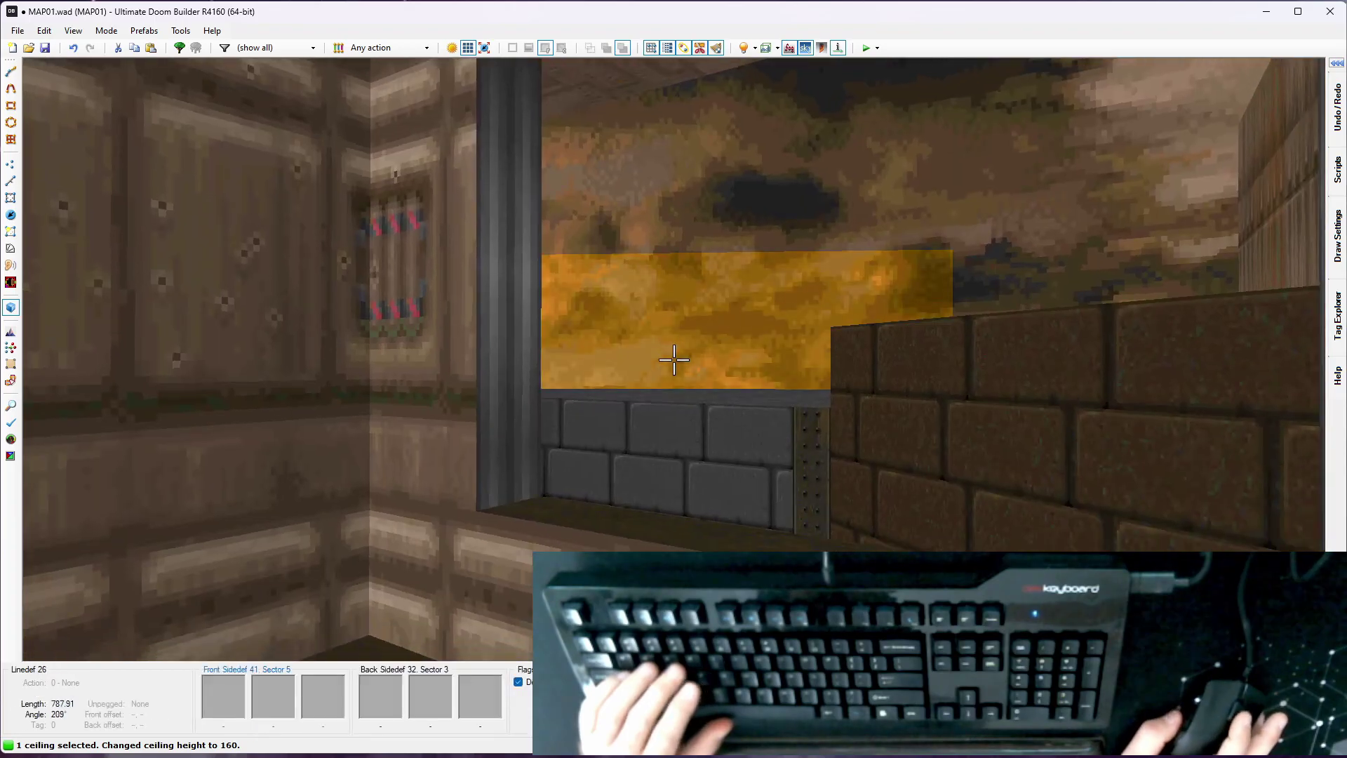
scroll(674, 359, up, 2)
key(c)
key(w)
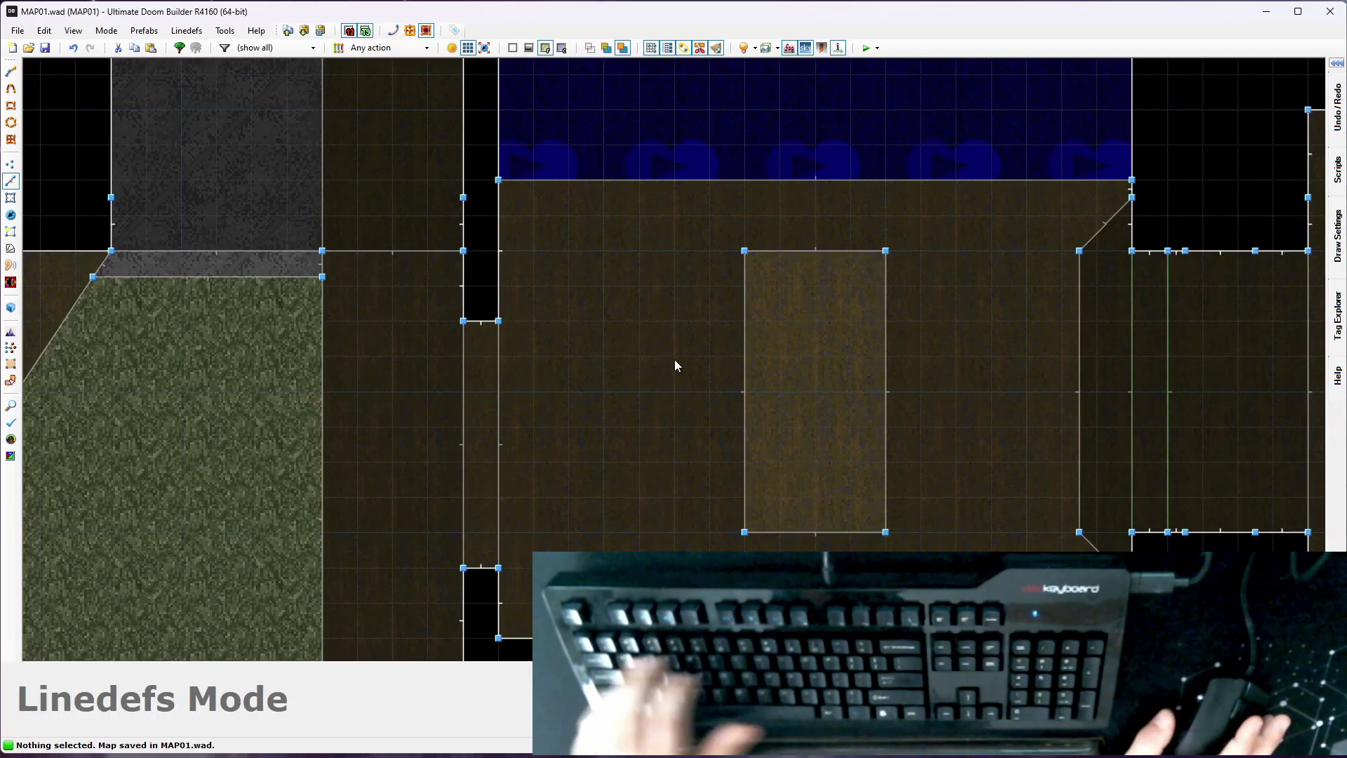
Test the map in Crispy Doom, going up the stairs and along the walkway, then through the window opening into the room
key(F9)
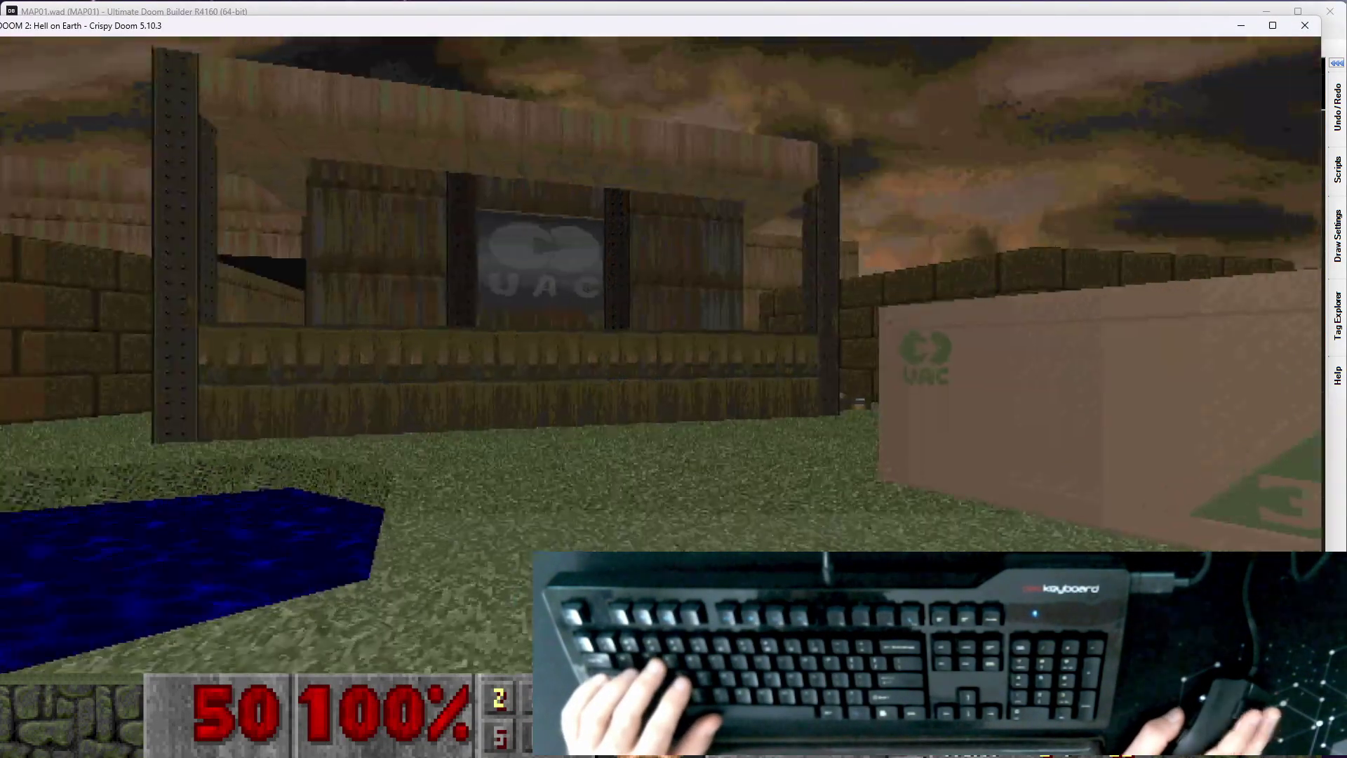
key(w)
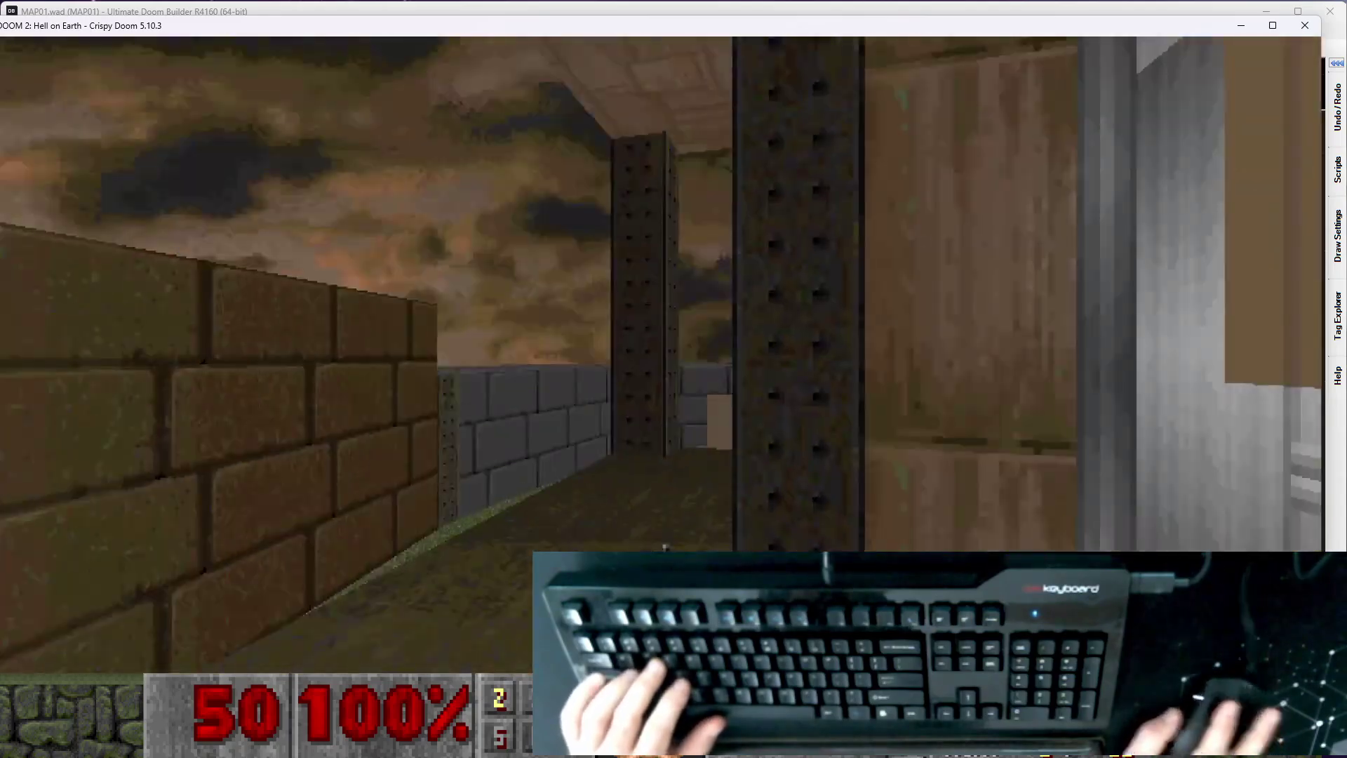
key(w)
key(w)
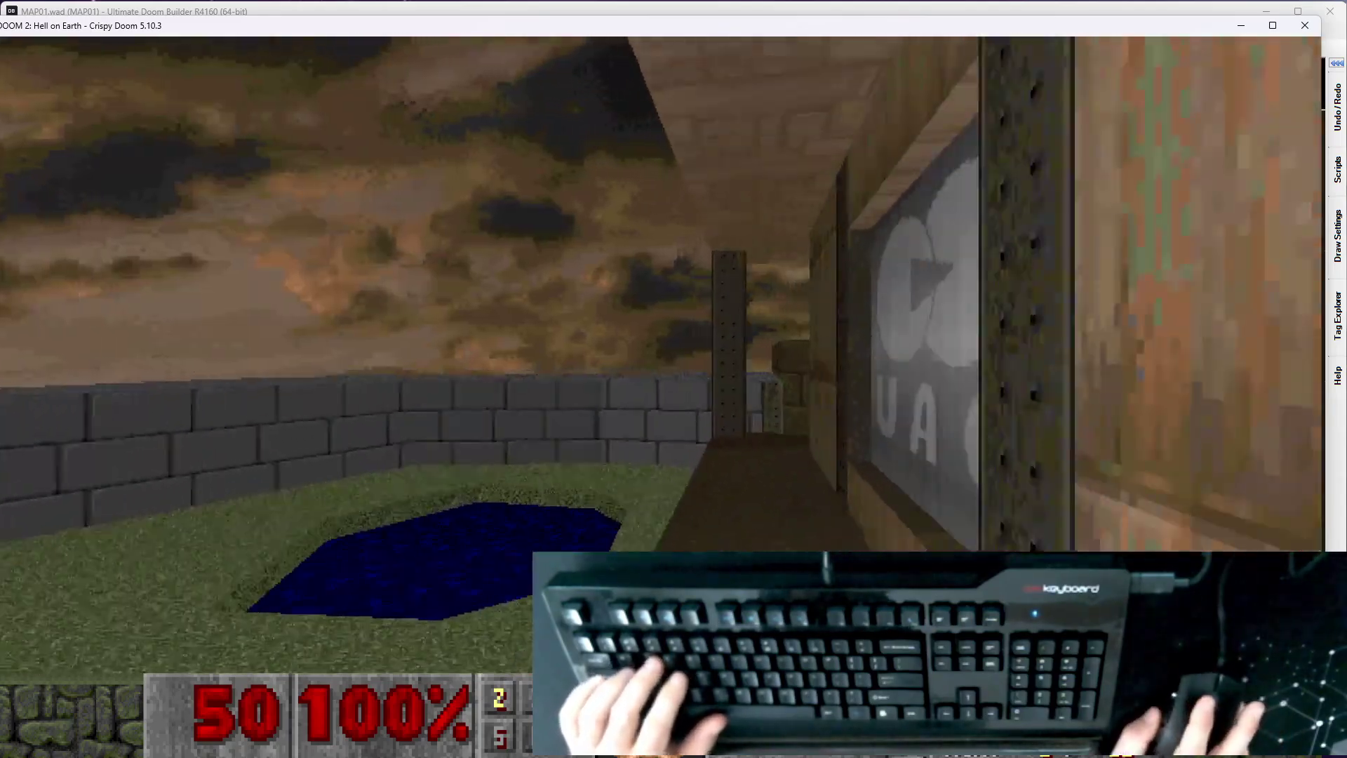
key(w)
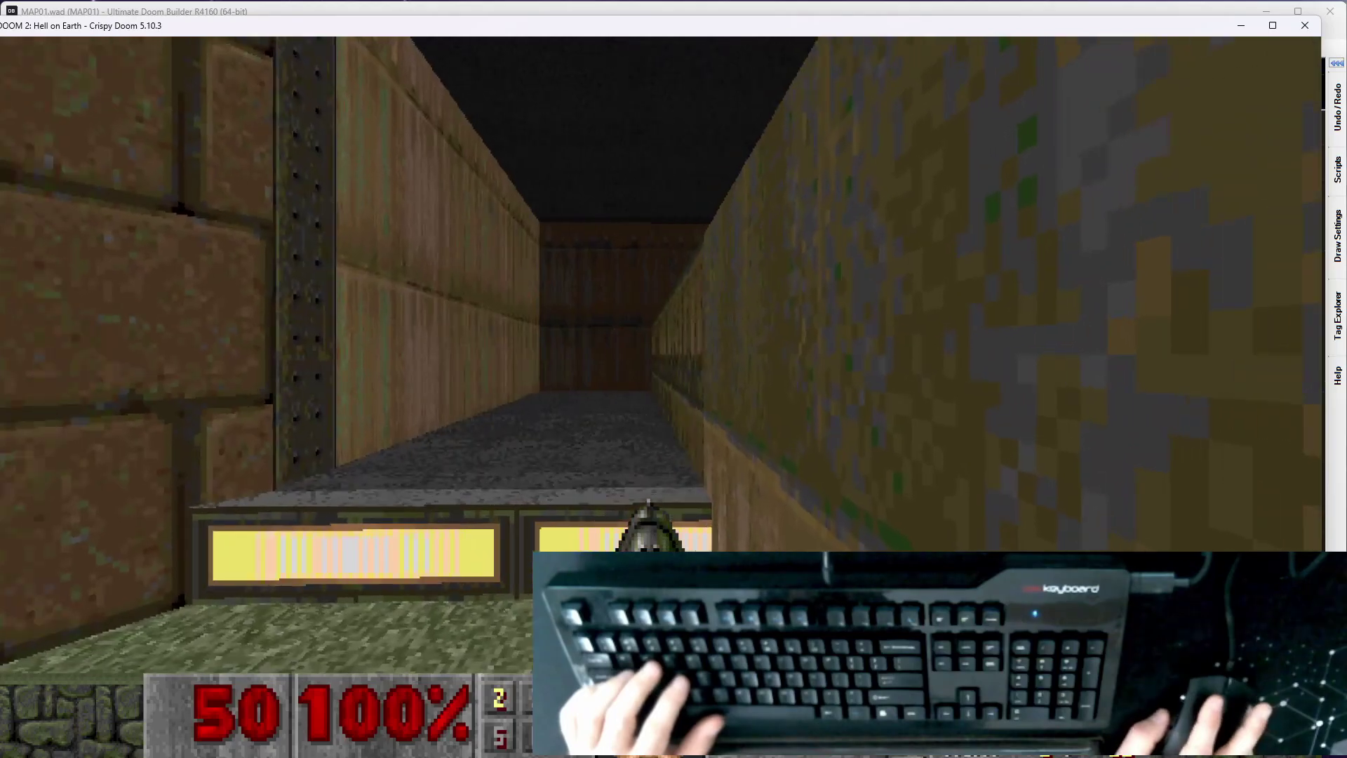
key(w)
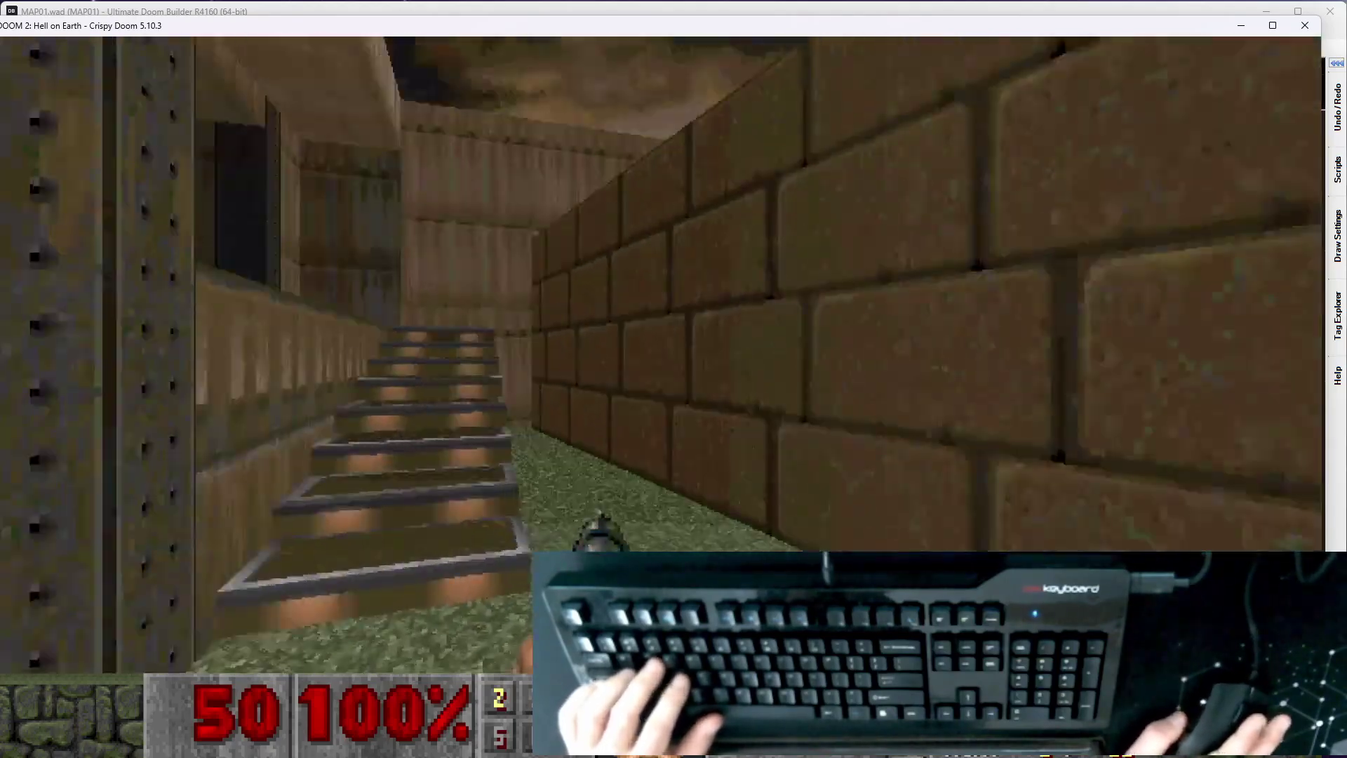
key(w)
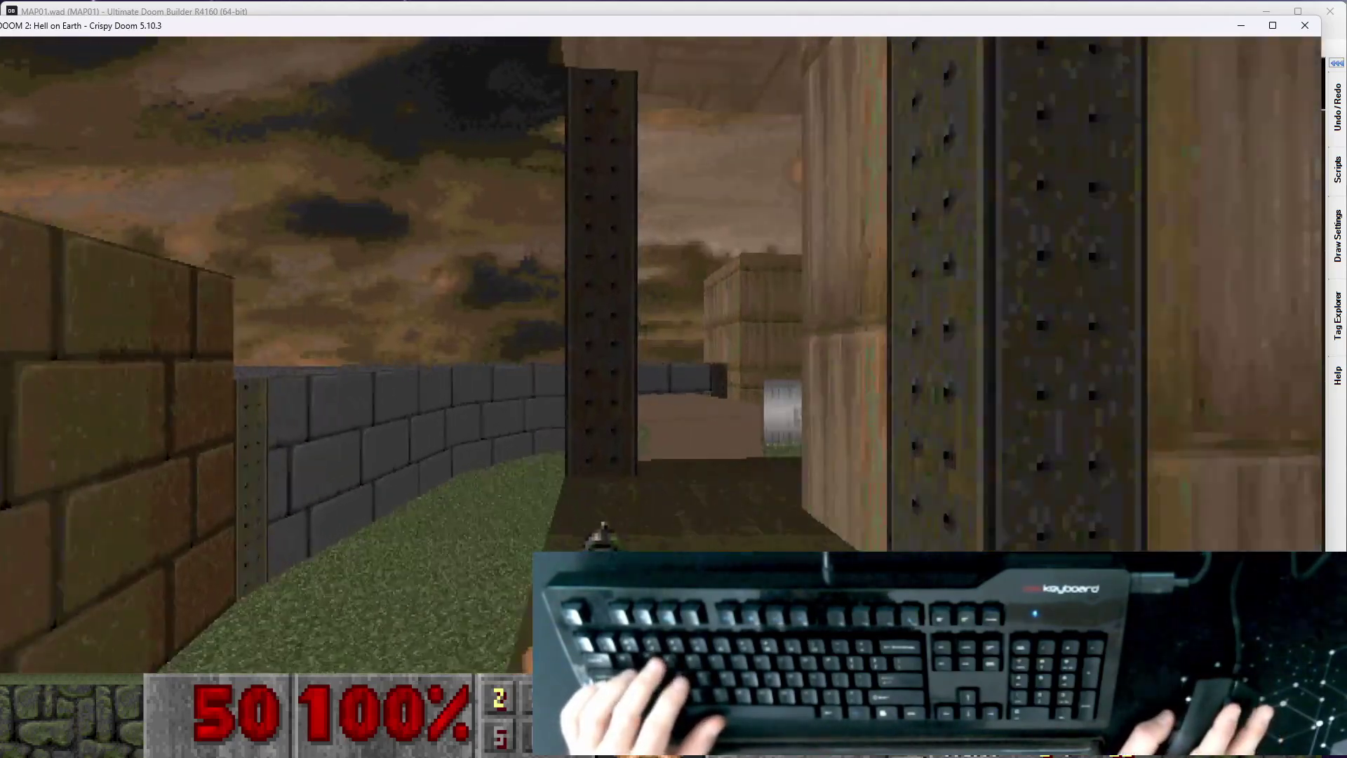
key(w)
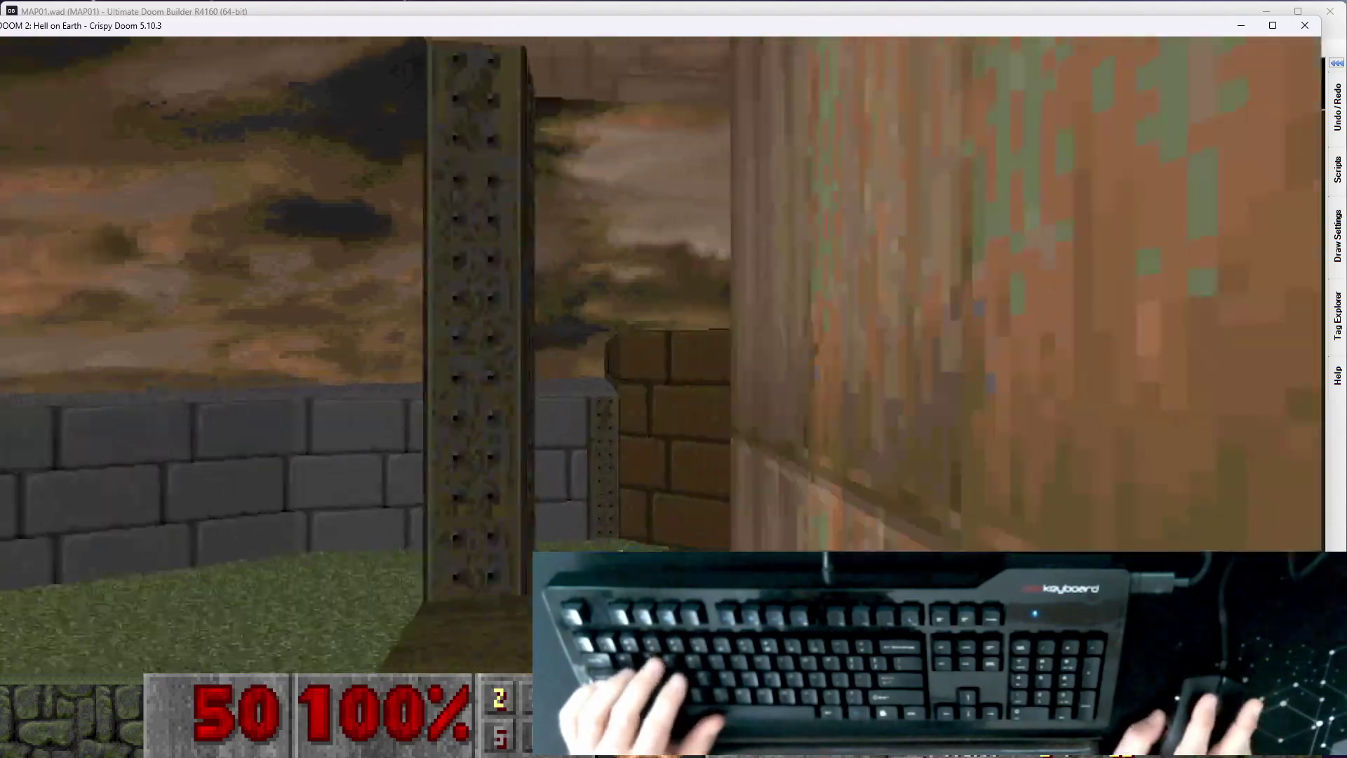
key(w)
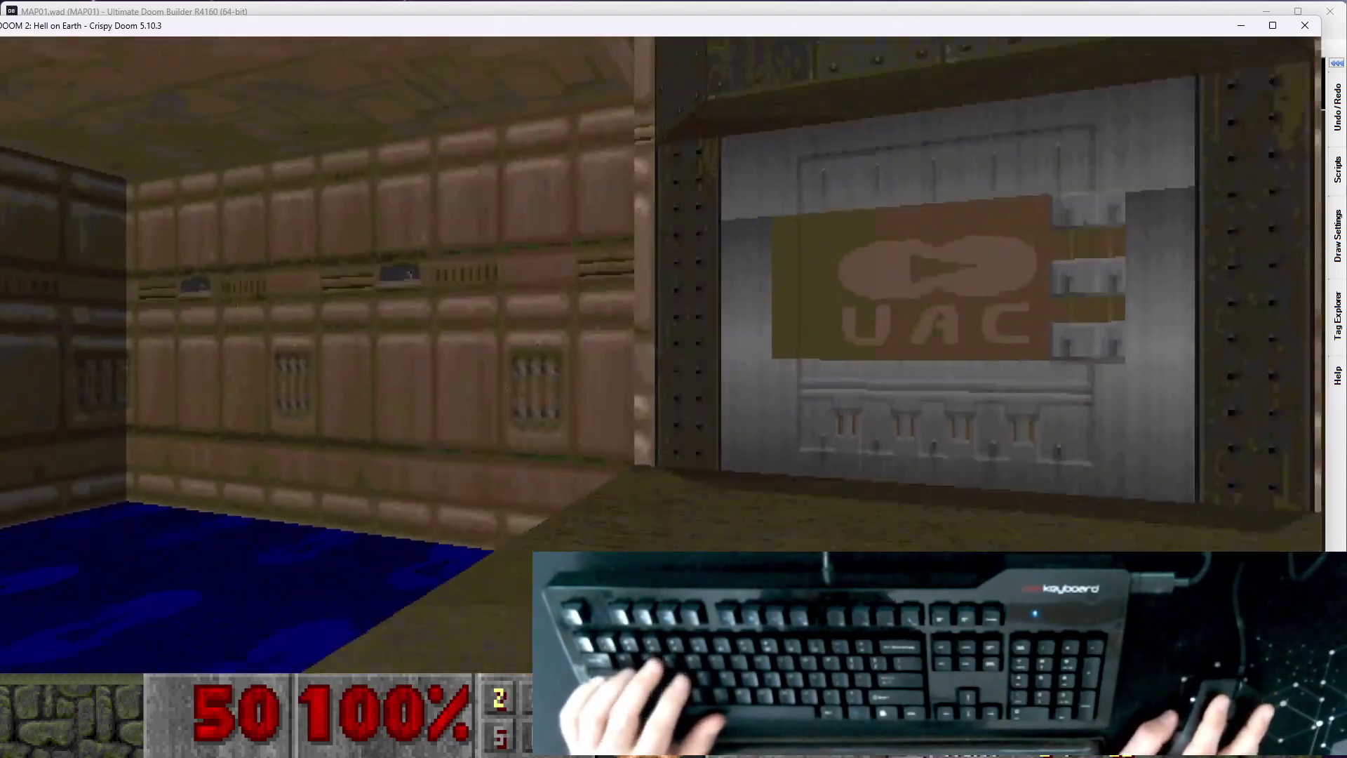
Pass back and forth through the window opening between the room and the walkway in the game, and quit the test
key(w)
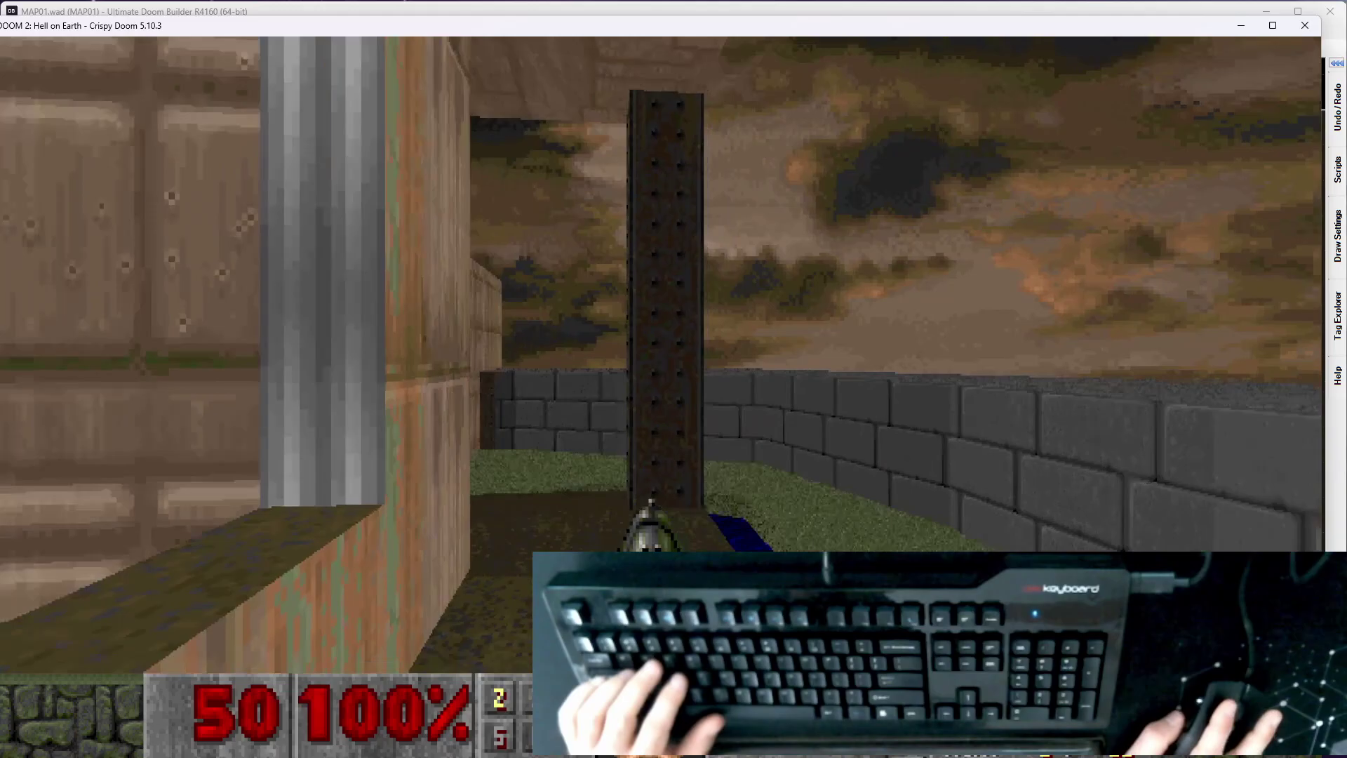
key(w)
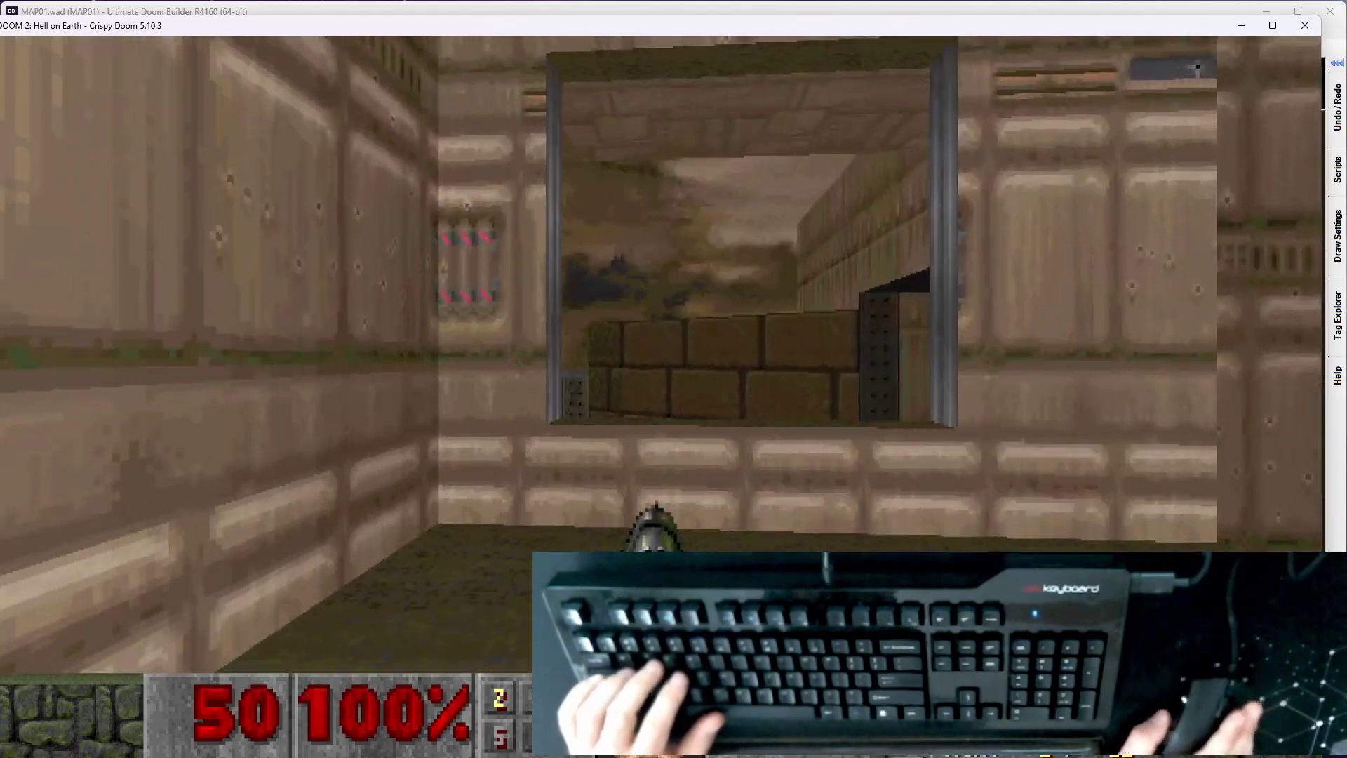
key(w)
key(w)
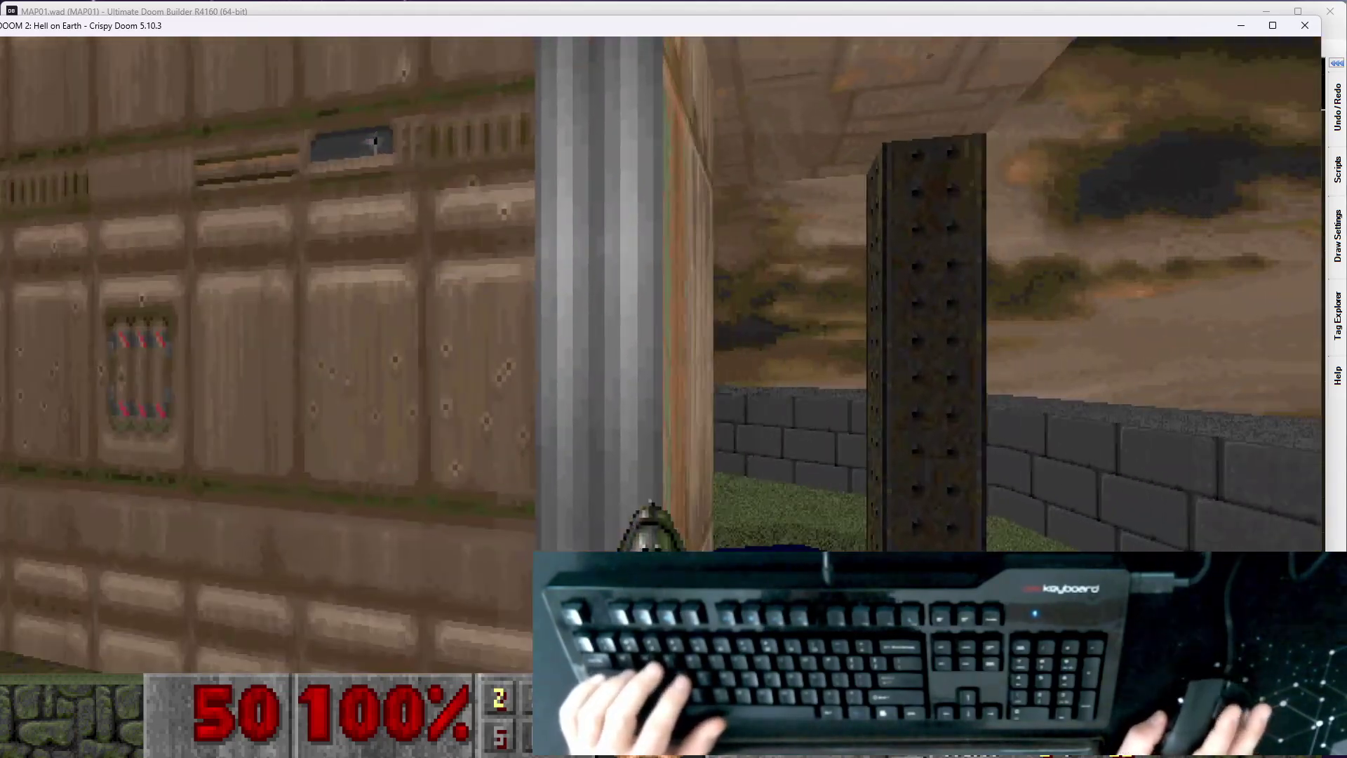
key(w)
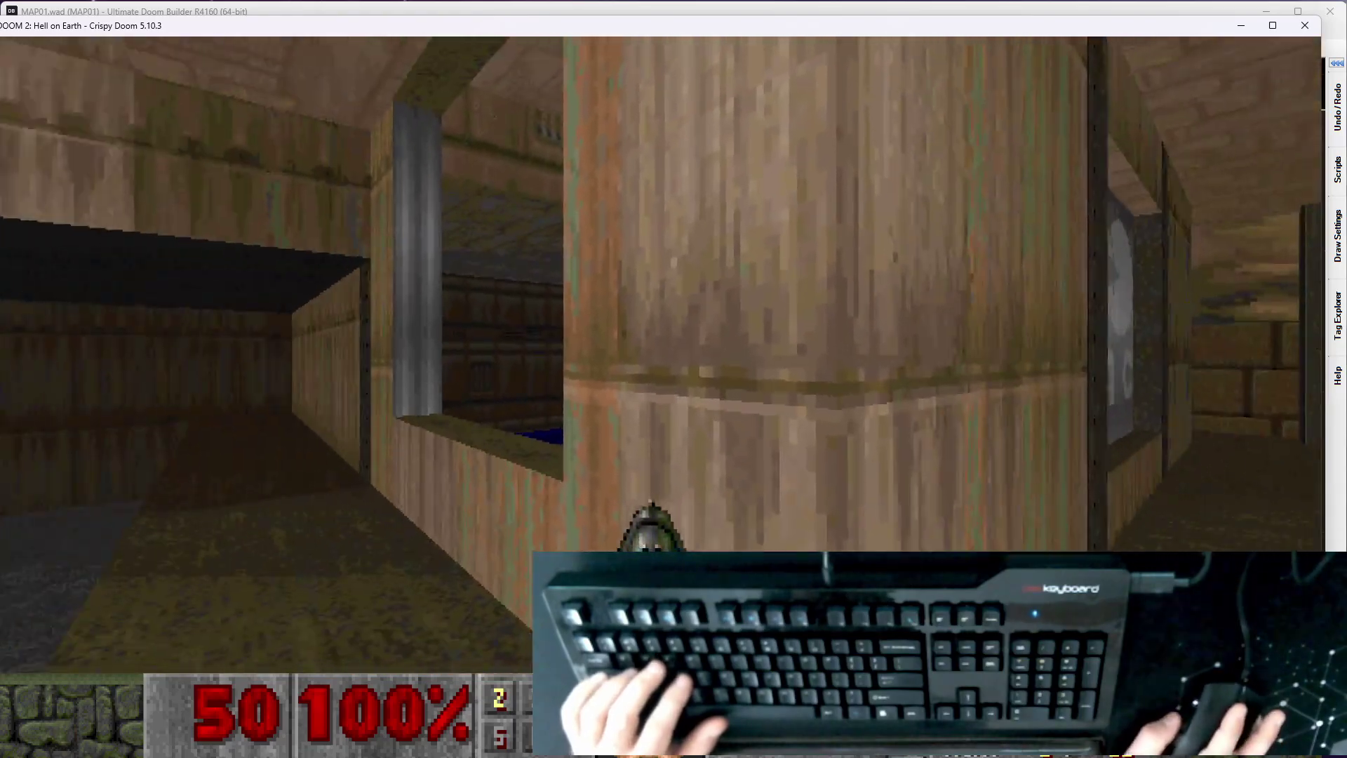
key(w)
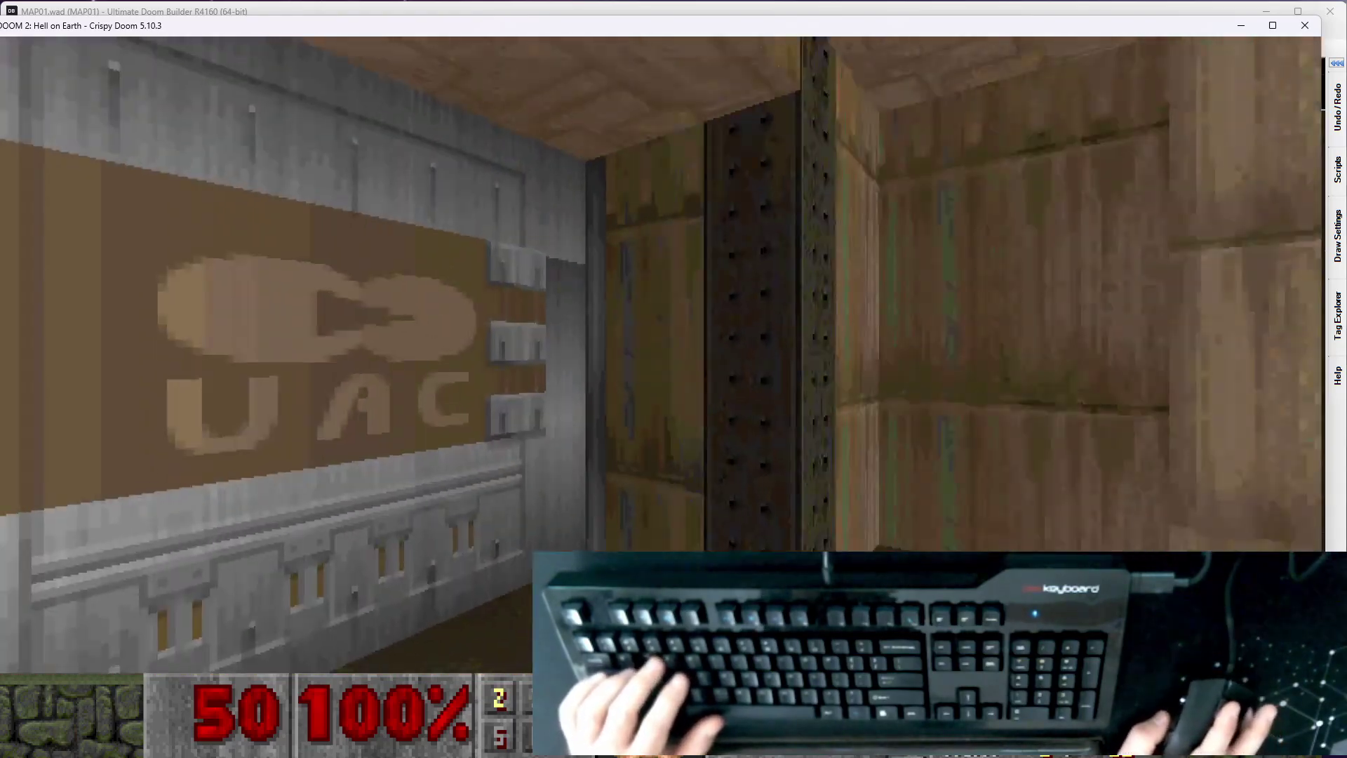
key(w)
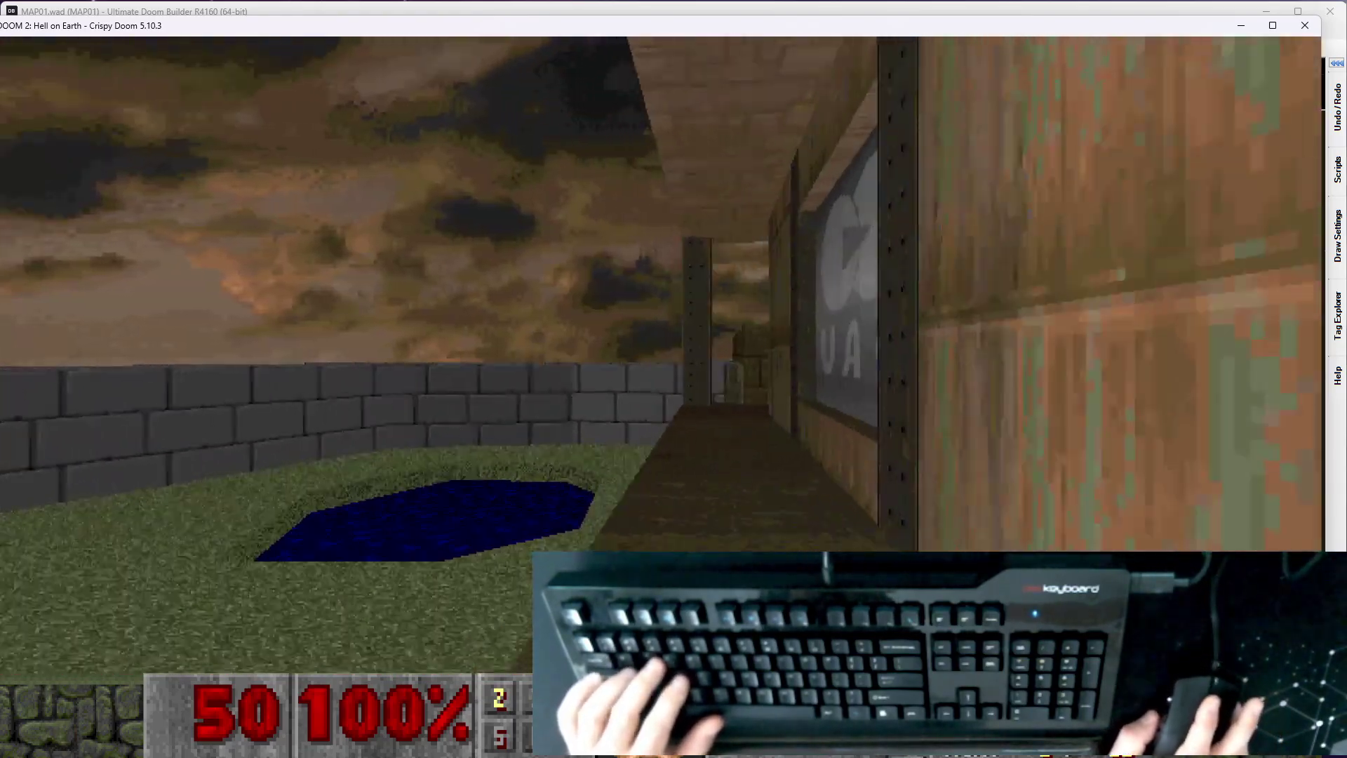
key(w)
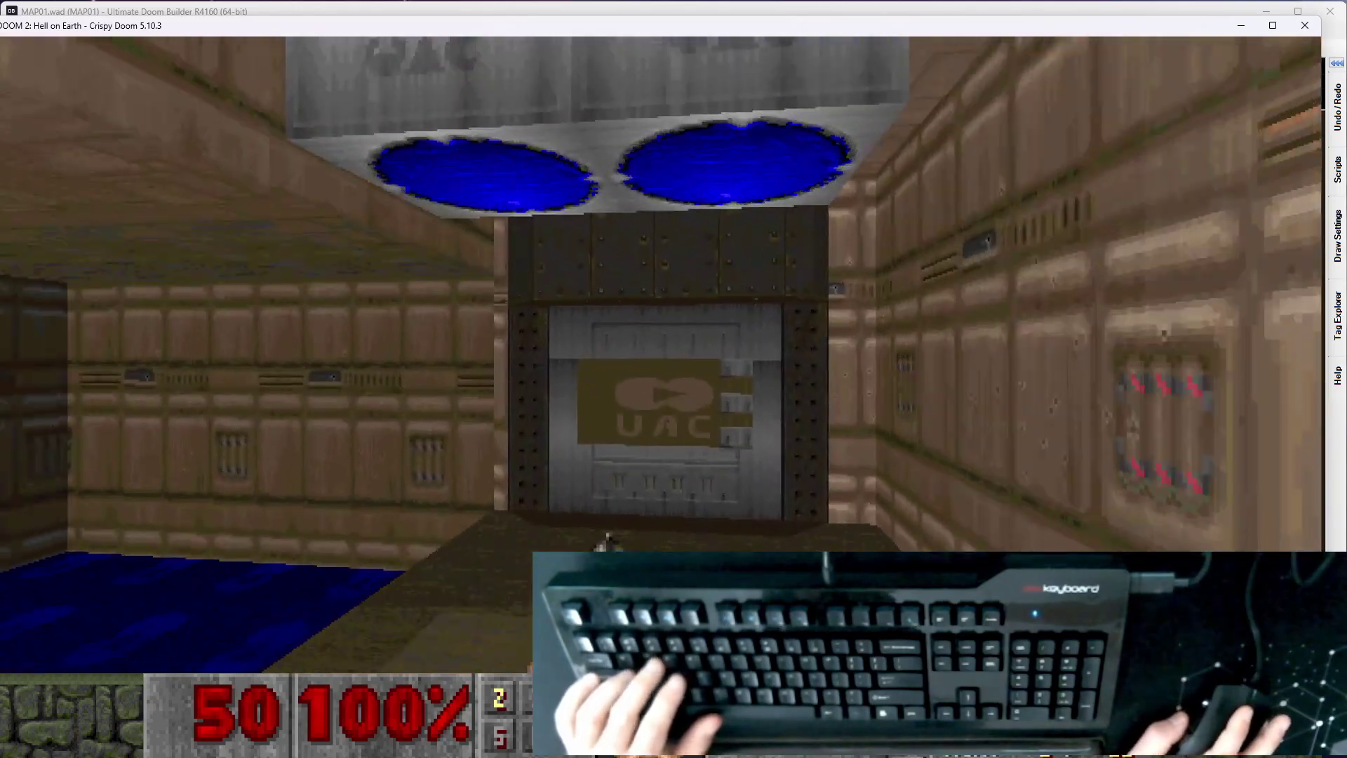
key(F10)
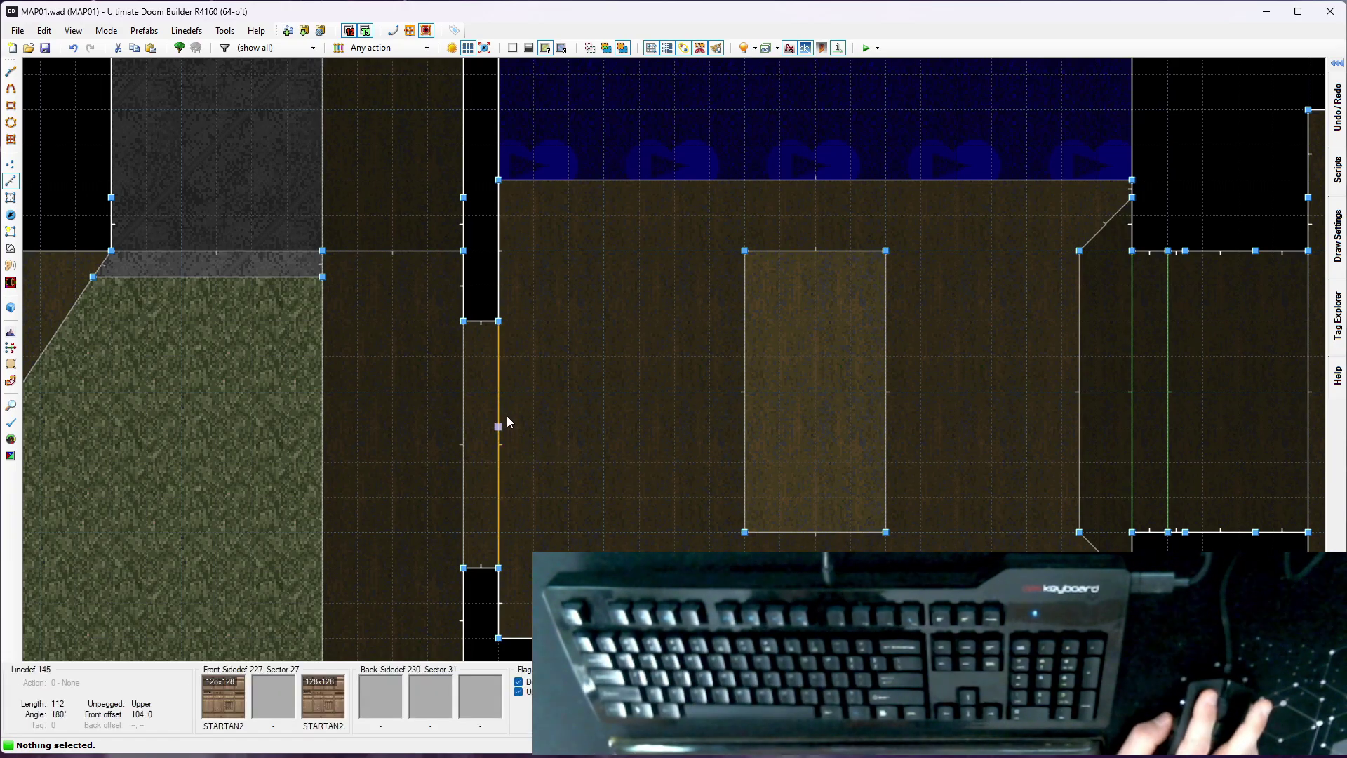
Make the two long linedefs of the window opening impassable and save the map
right_click(463, 431)
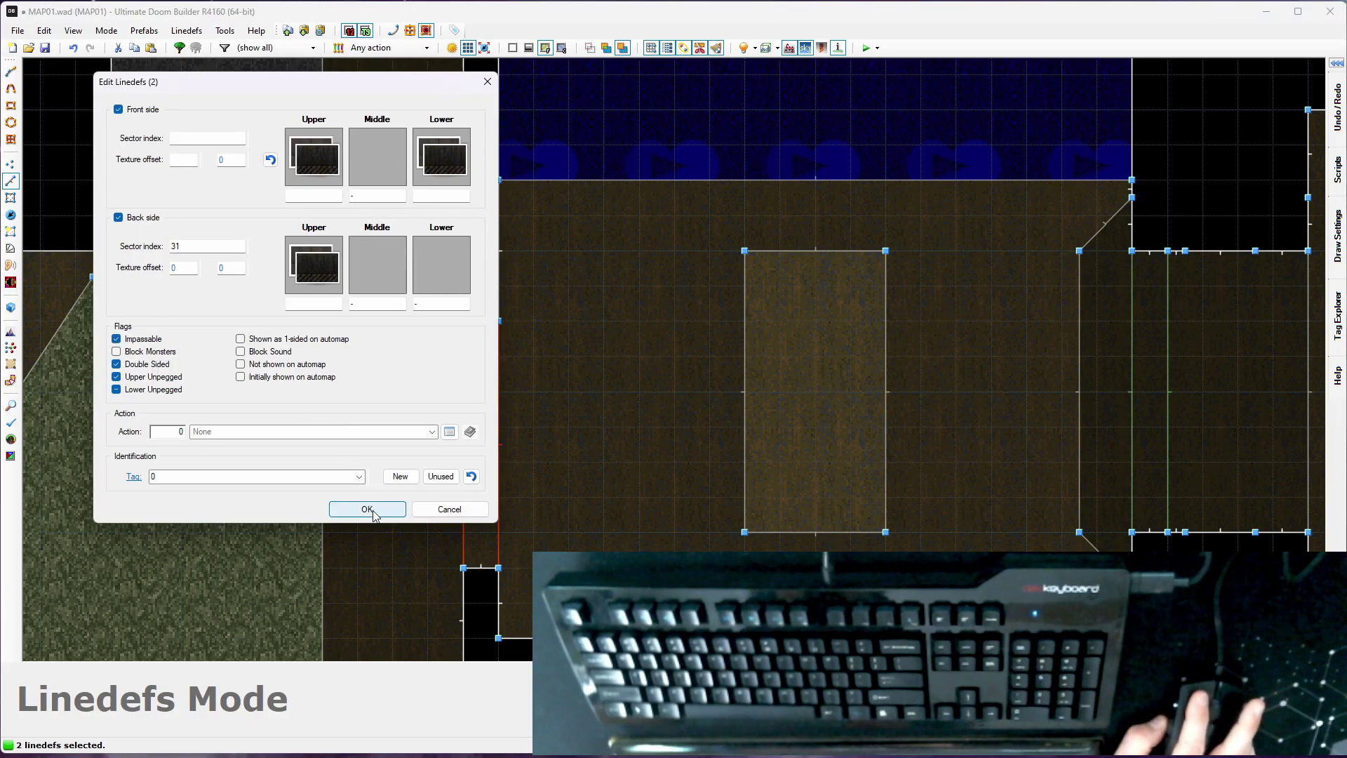
click(367, 509)
key(ctrl+s)
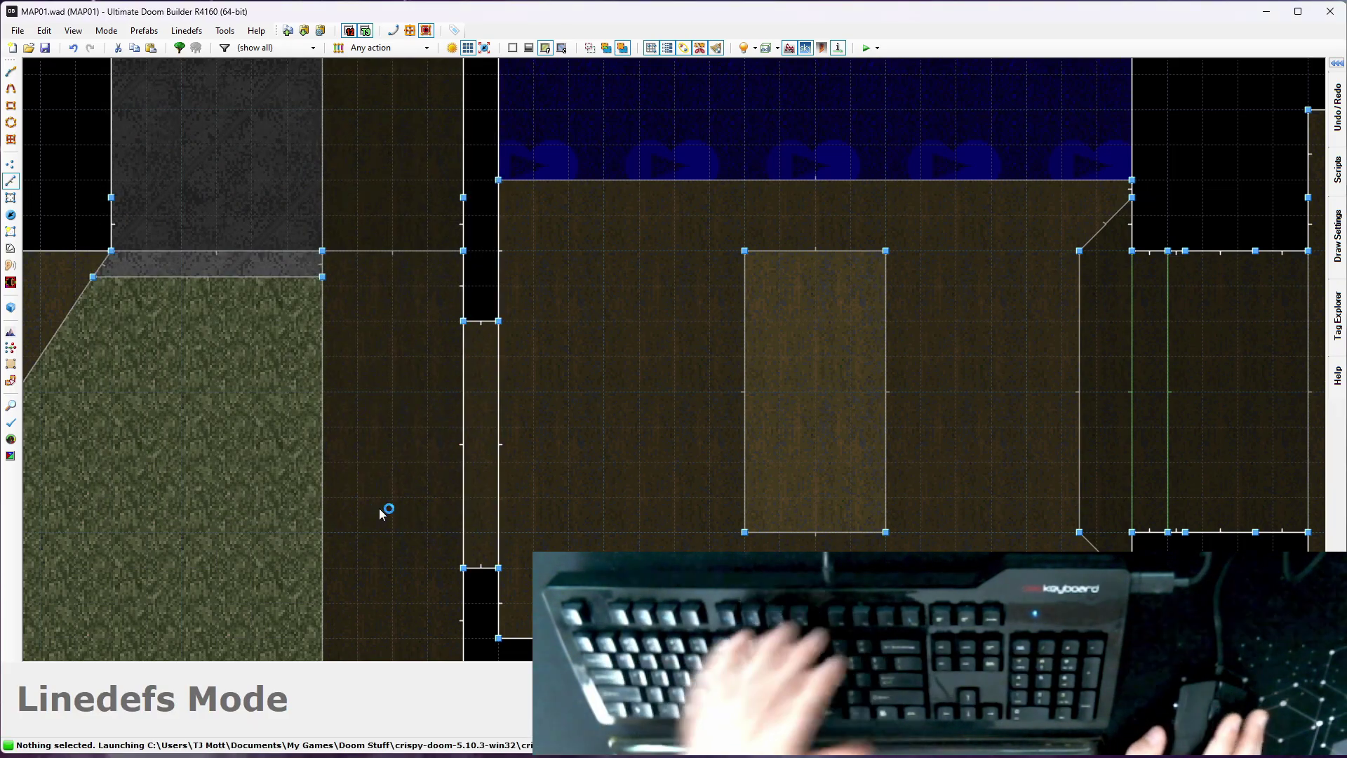
Test the map in the game again, try walking through the window opening from the walkway, and quit the test
key(w)
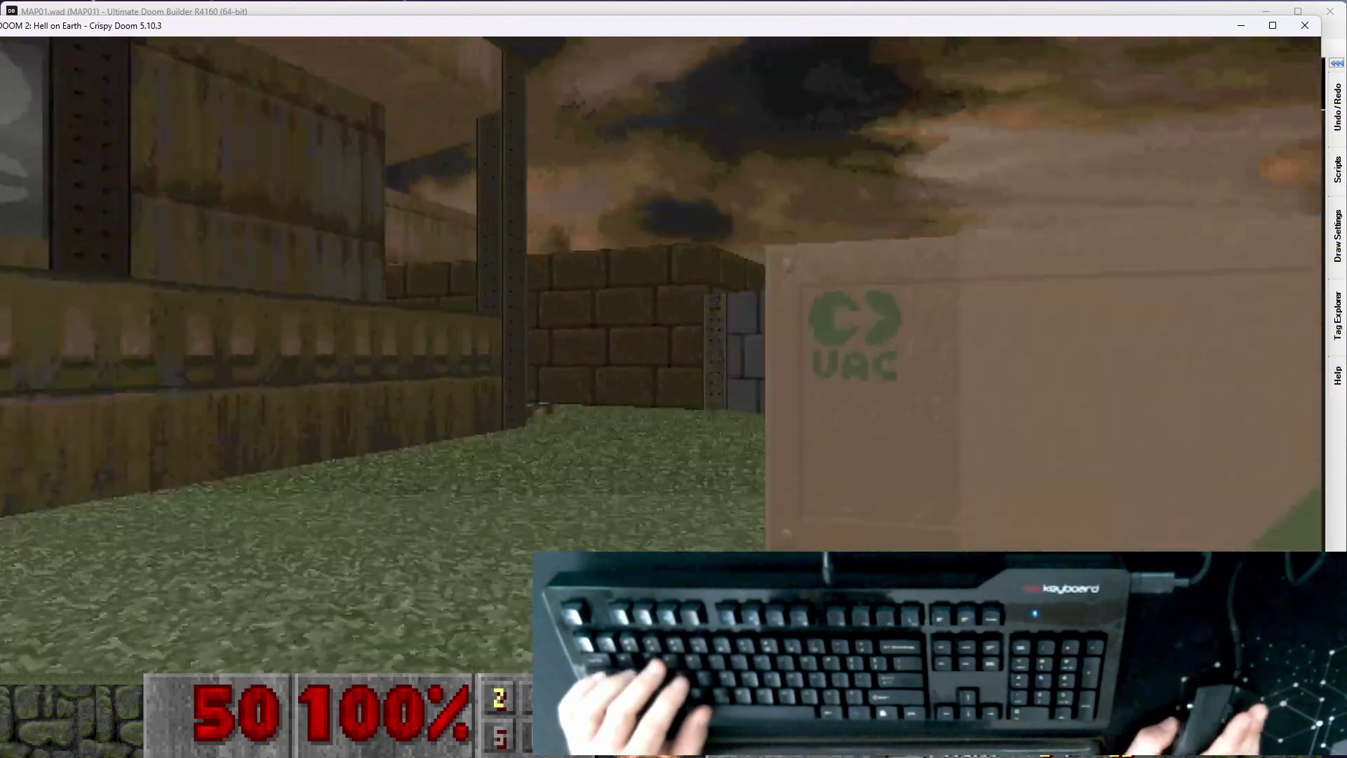
key(w)
key(w)
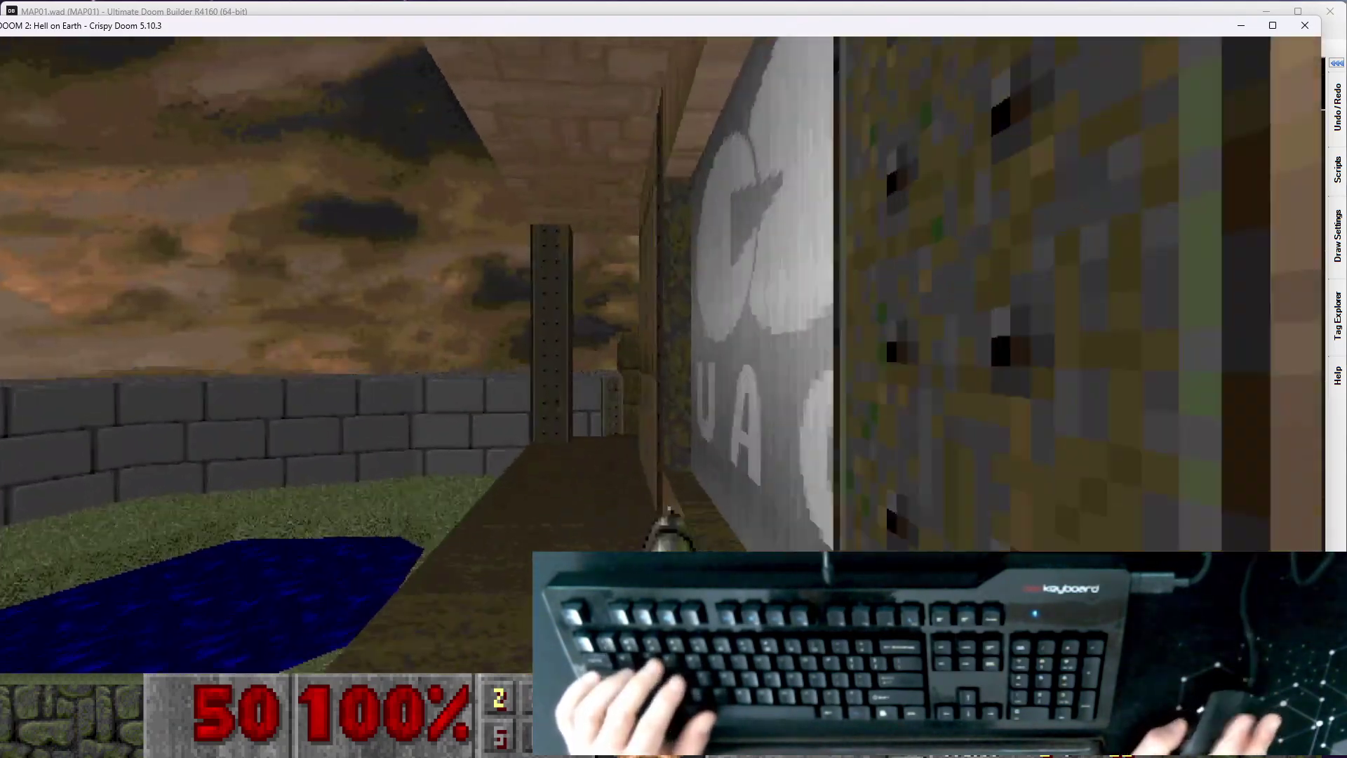
key(w)
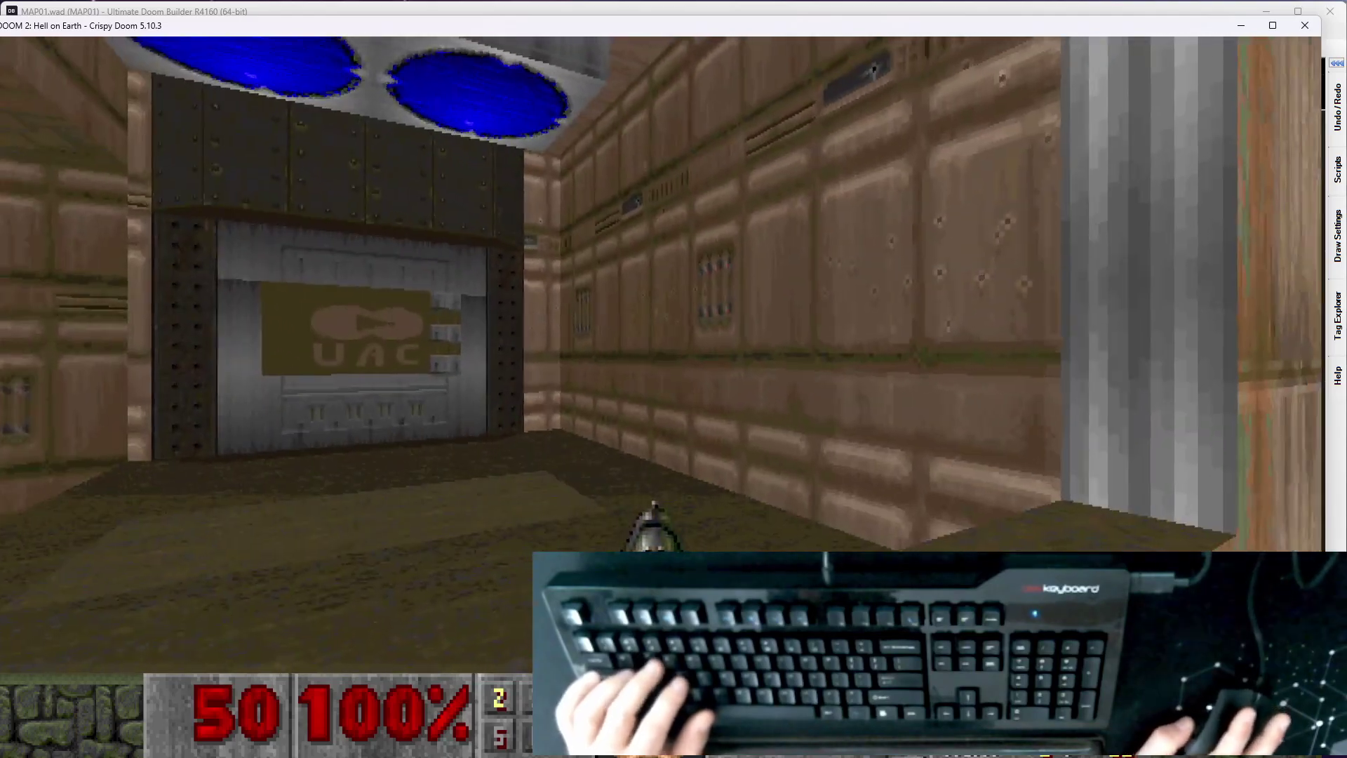
key(w)
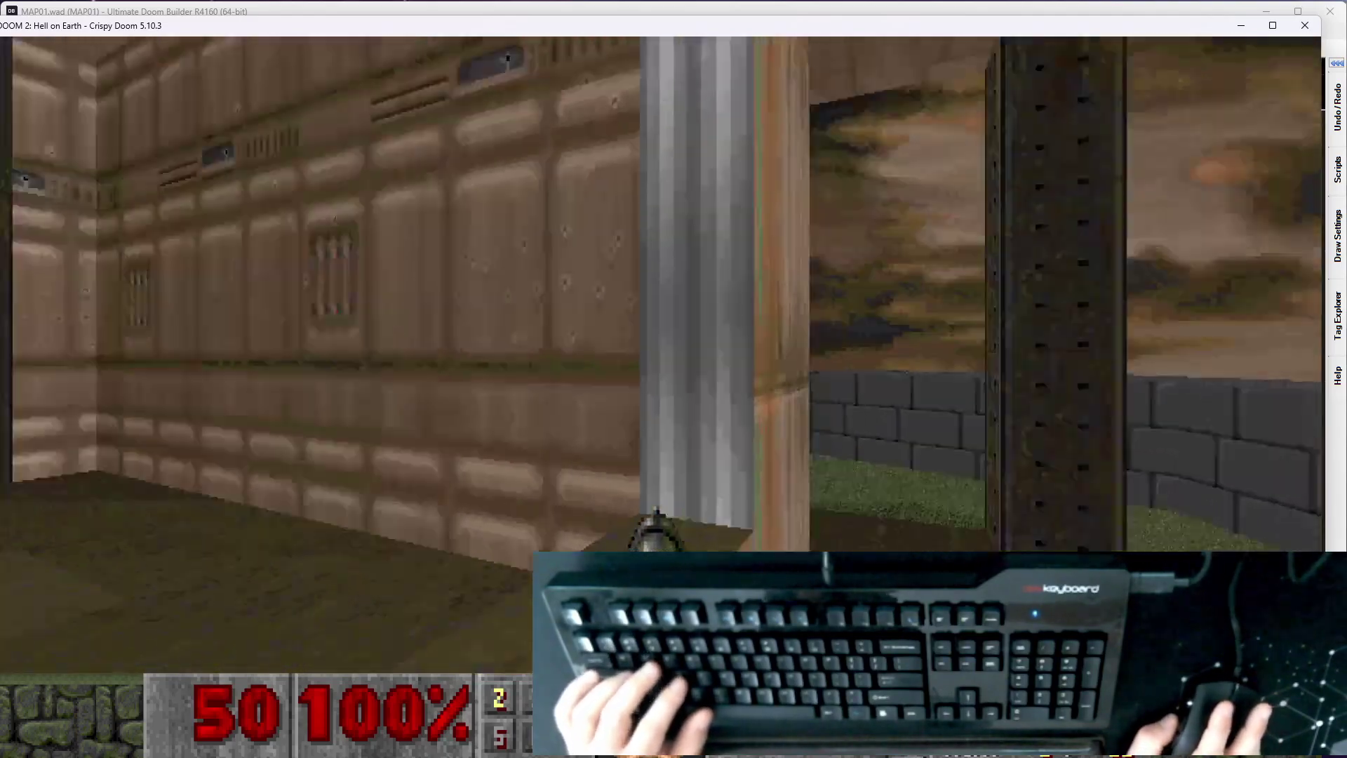
key(w)
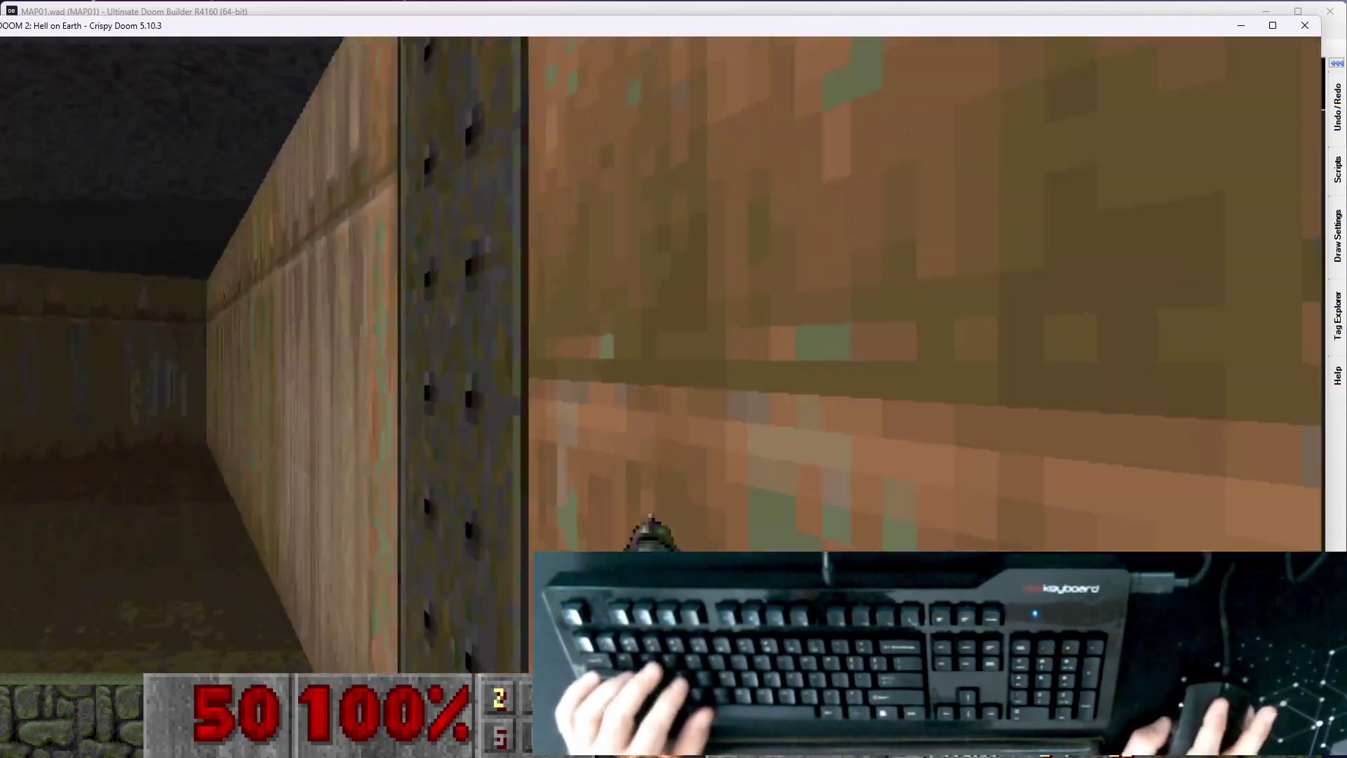
key(w)
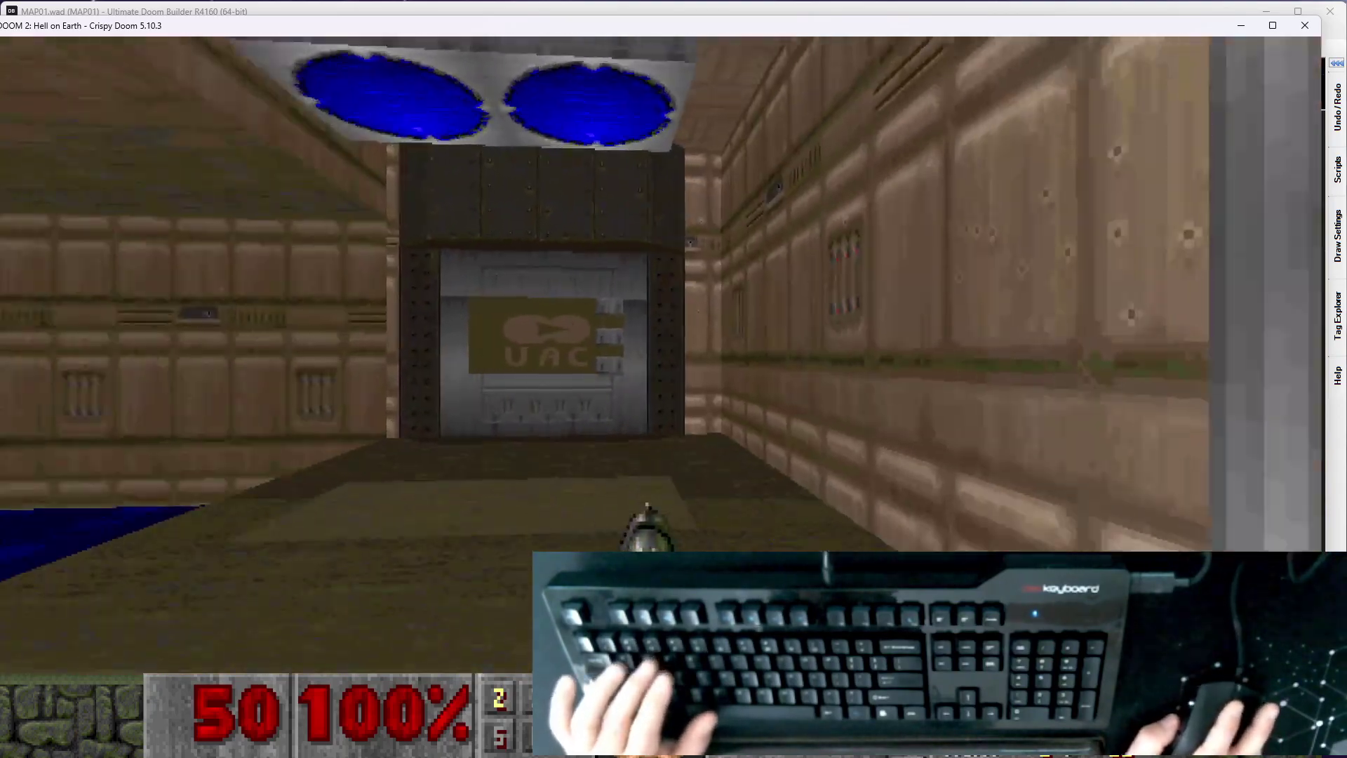
key(F10)
key(y)
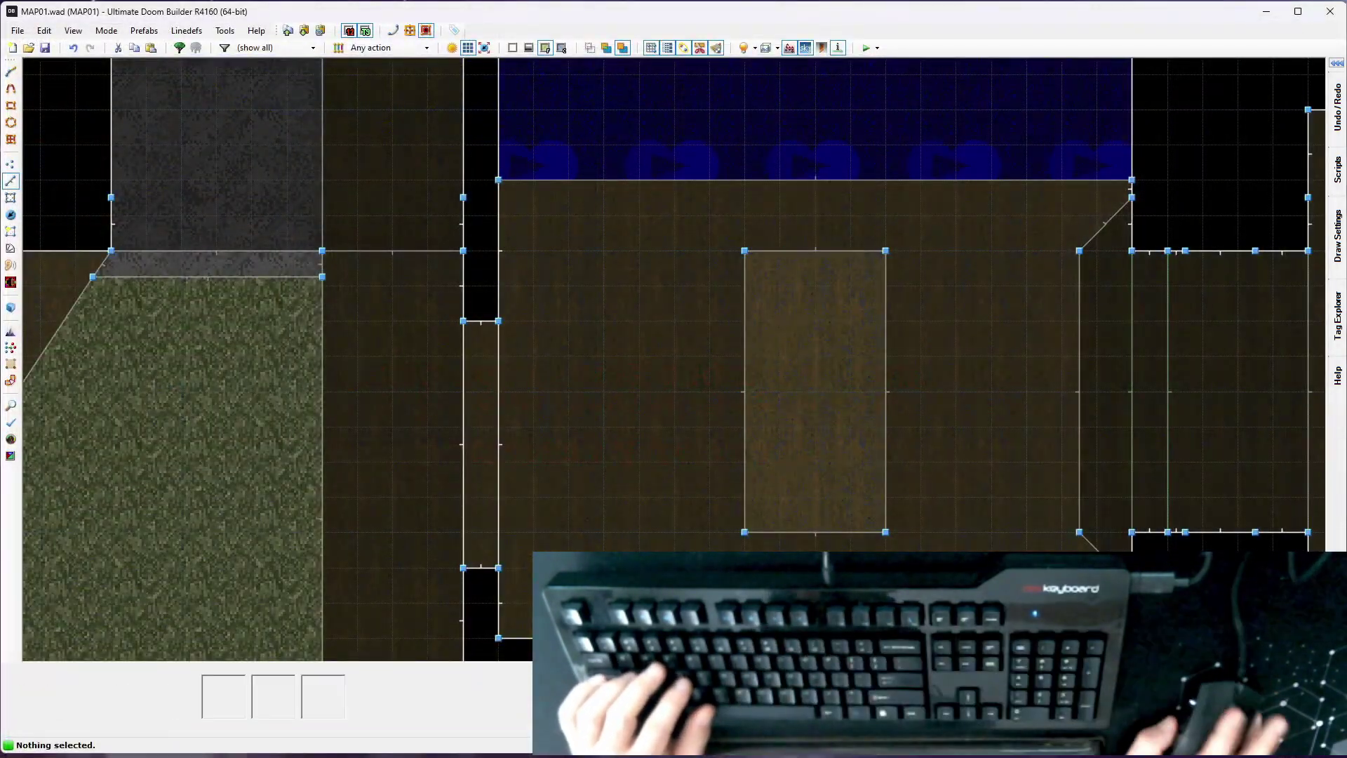
Lower the window sector's ceiling to 128 in the 3D view and clear the selection
key(w)
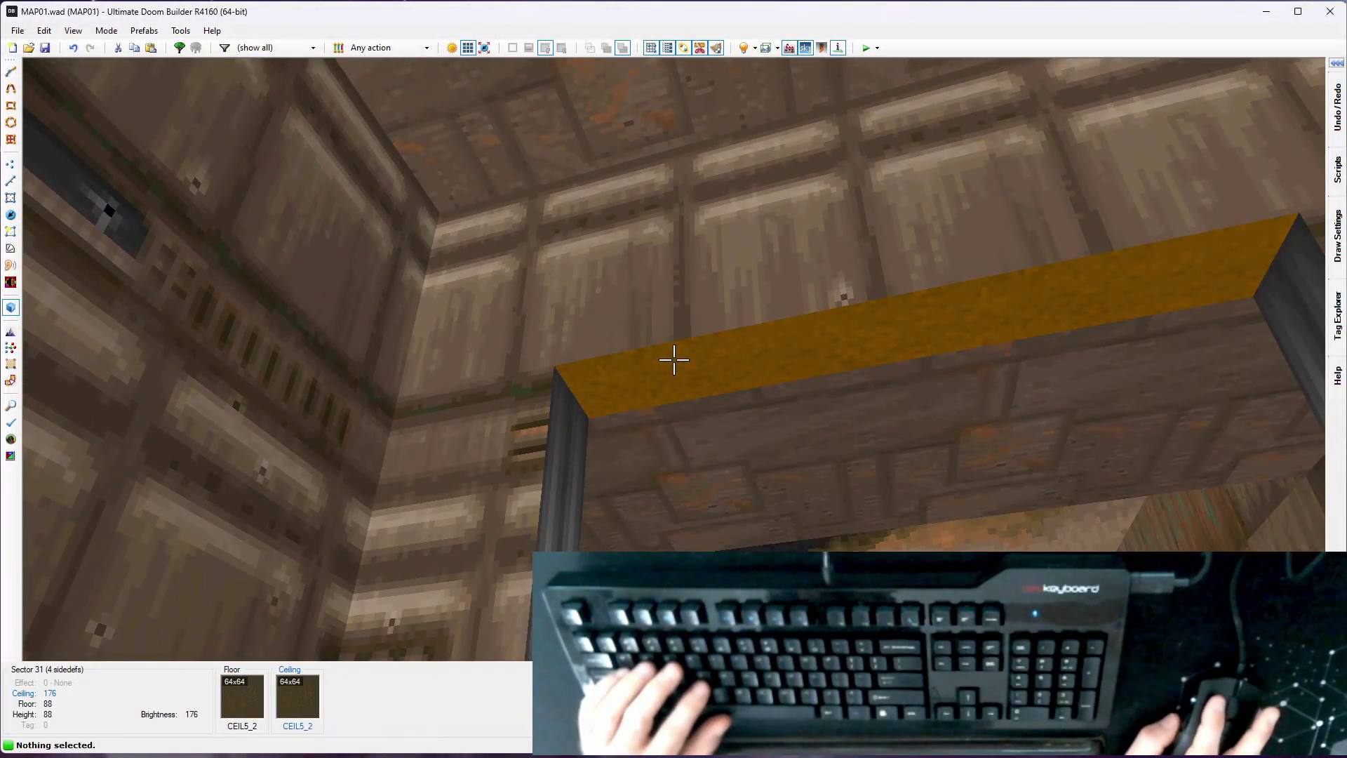
click(674, 360)
key(s)
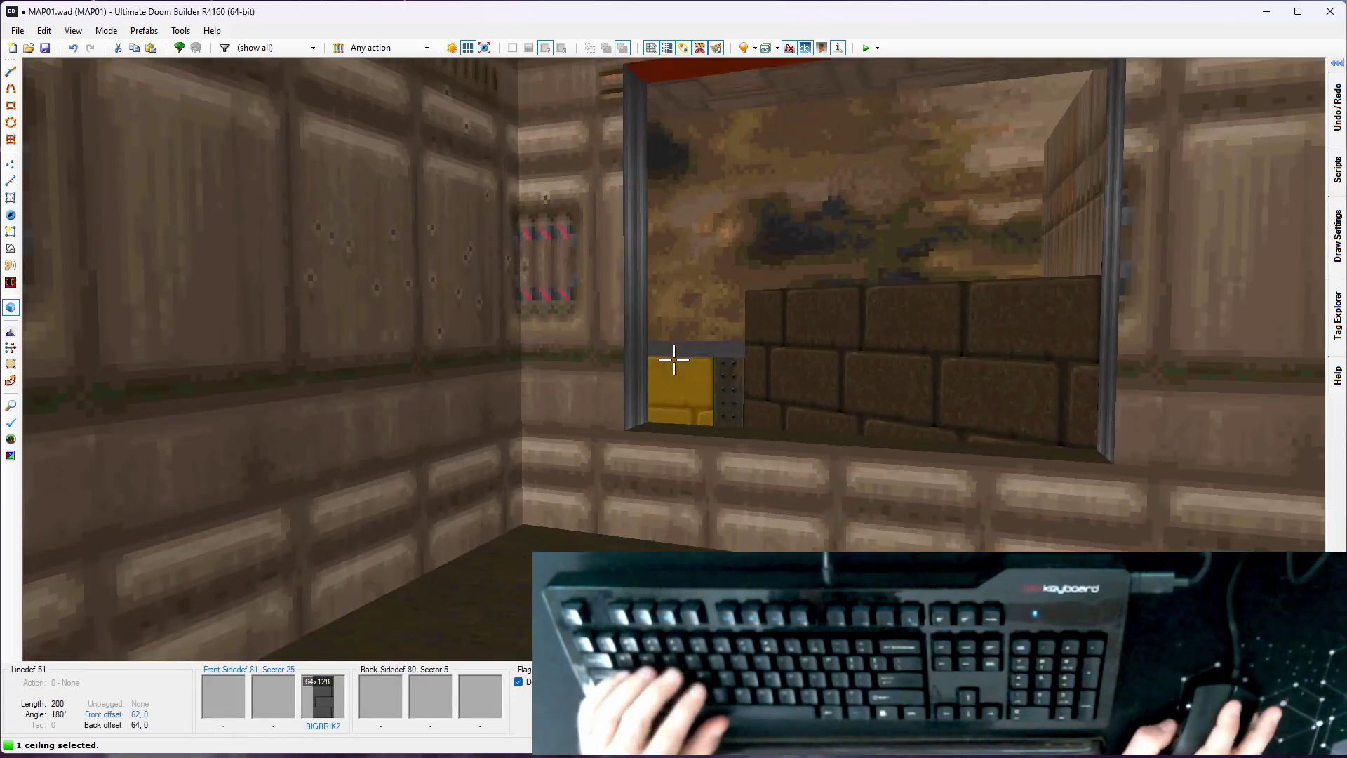
scroll(673, 360, down, 1)
key(w)
key(s)
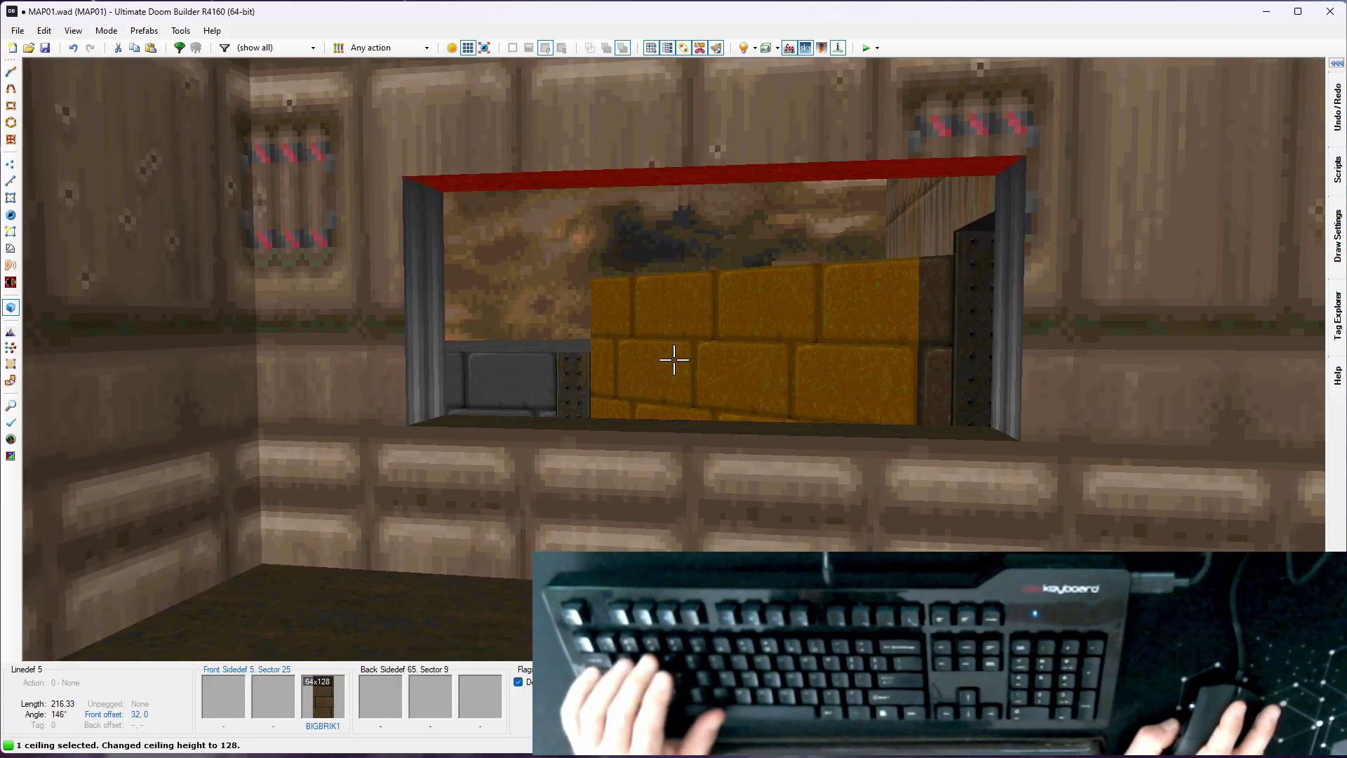
key(w)
key(w)
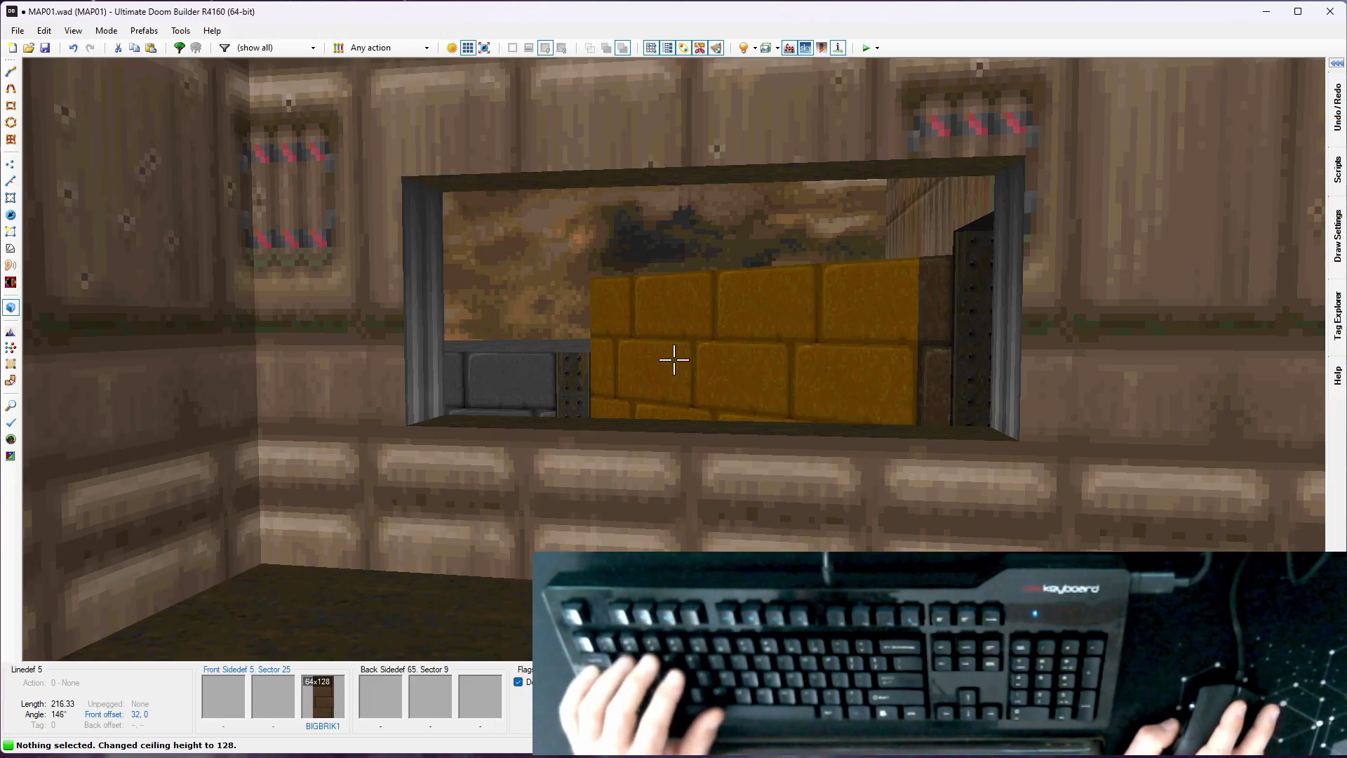
Inspect the window's ceiling edge, the wall above it and its side jamb from inside the room
key(w)
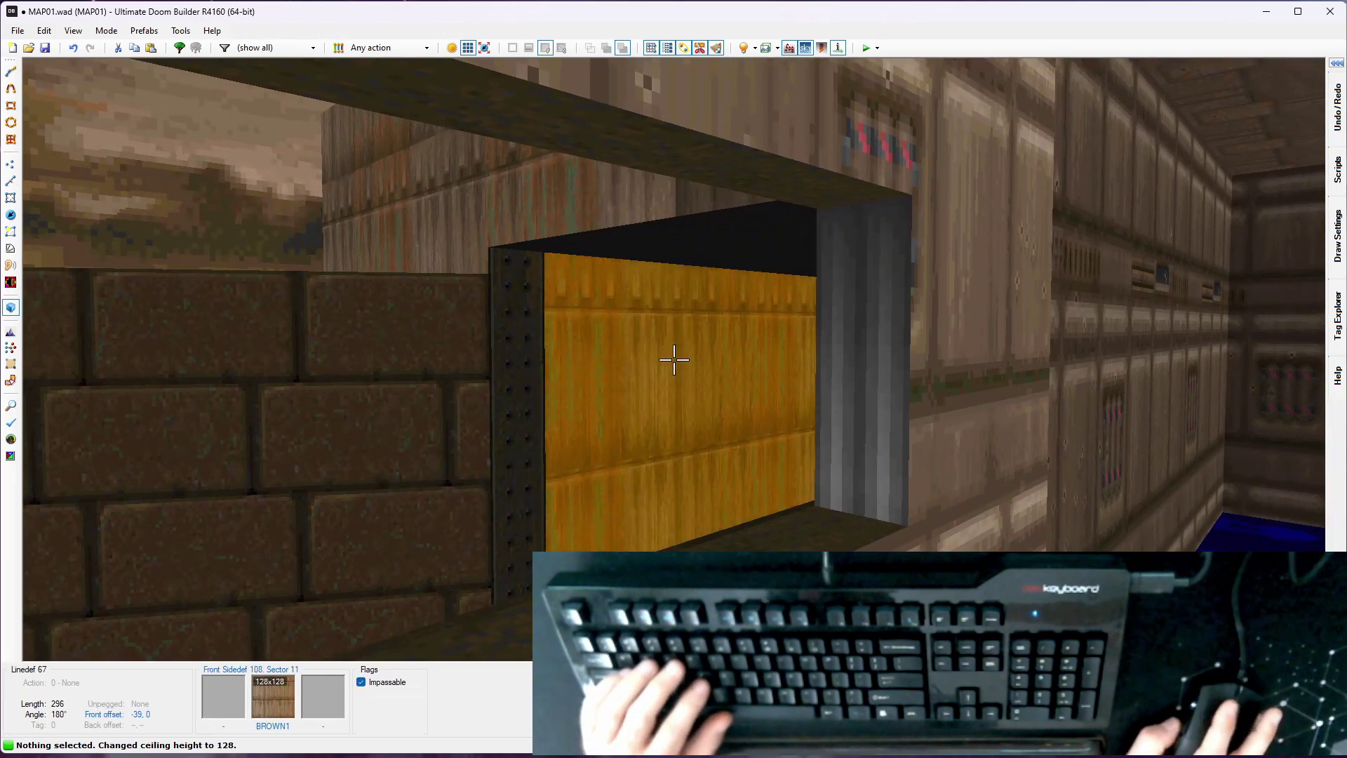
key(w)
key(s)
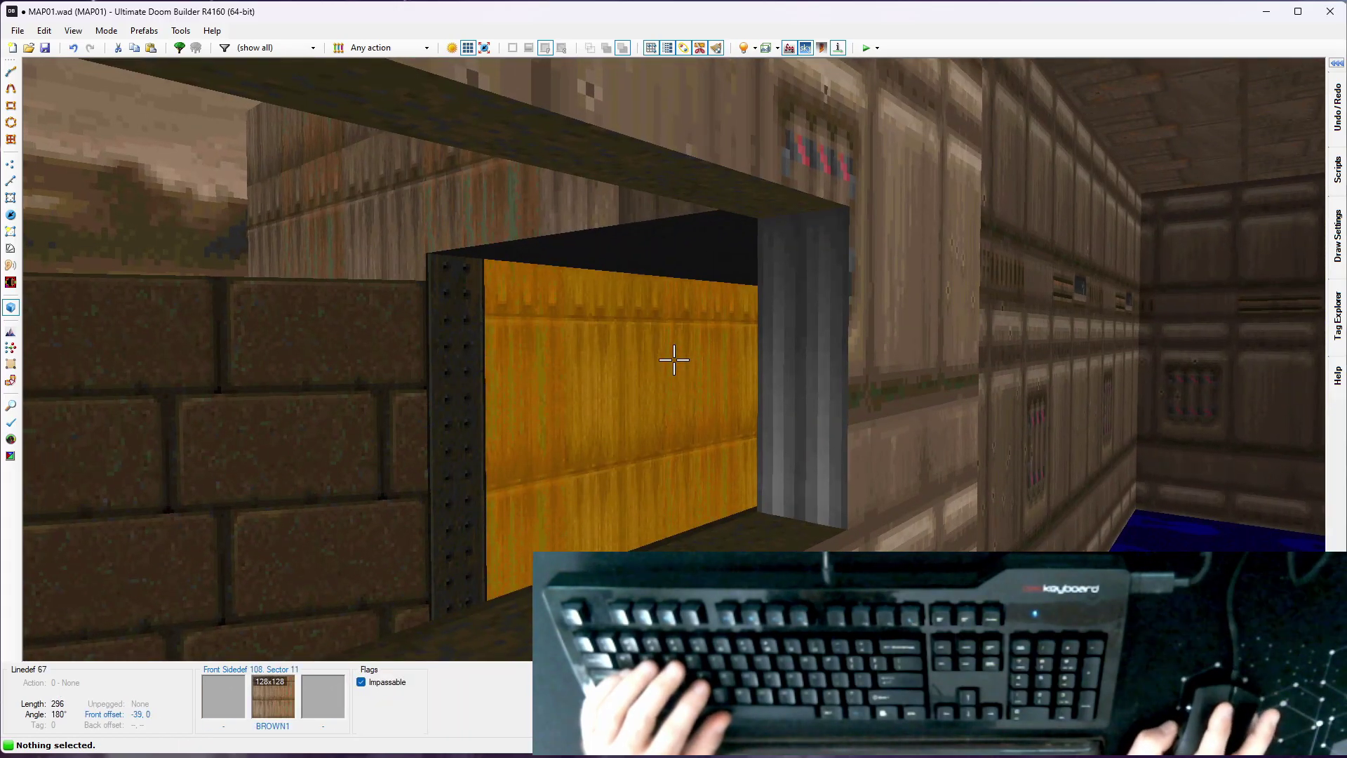
key(w)
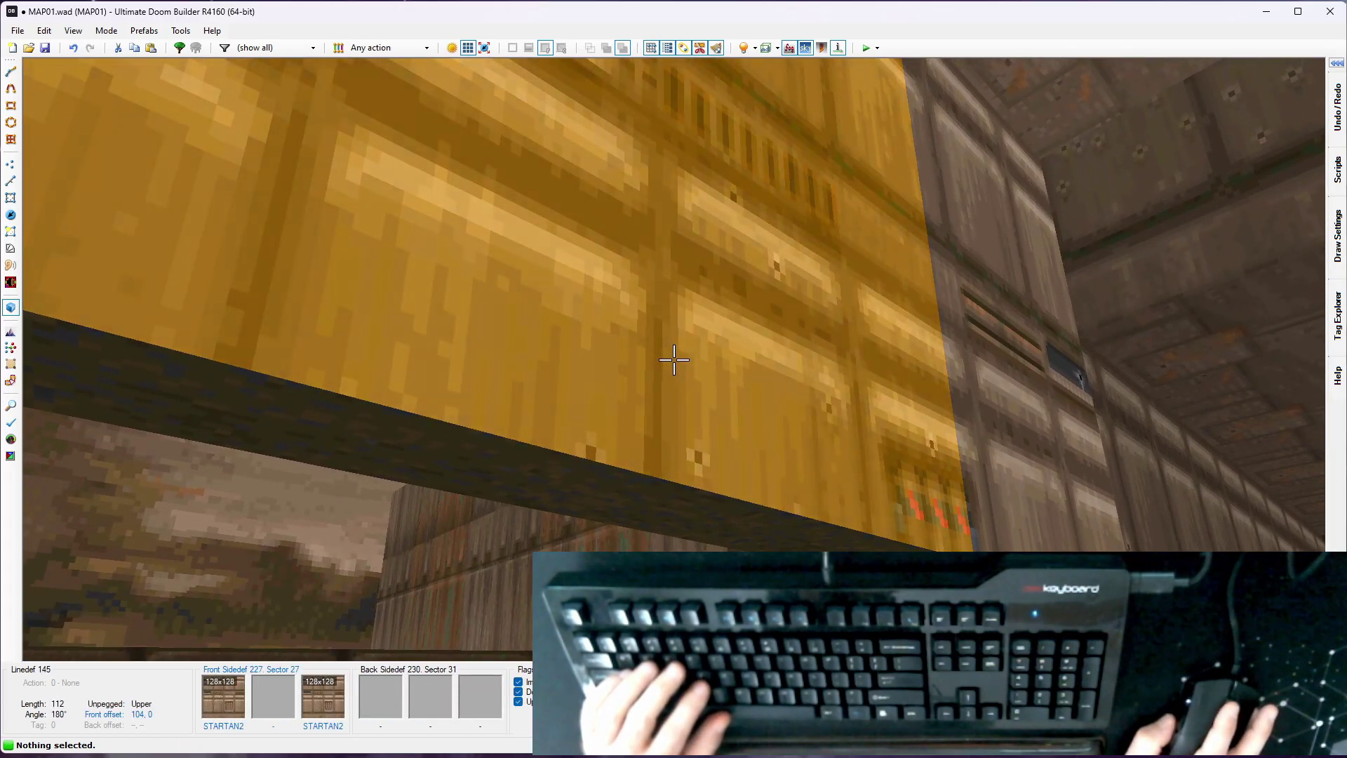
key(s)
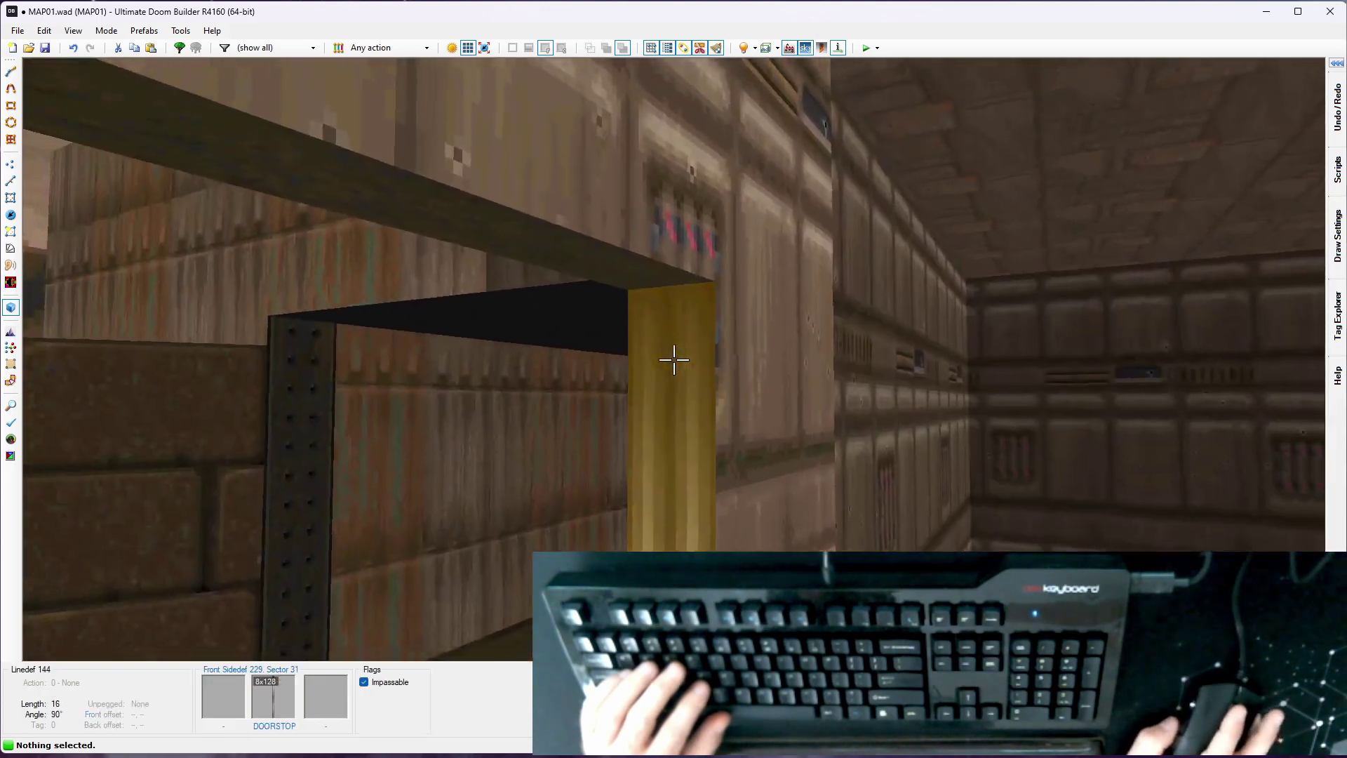
key(w)
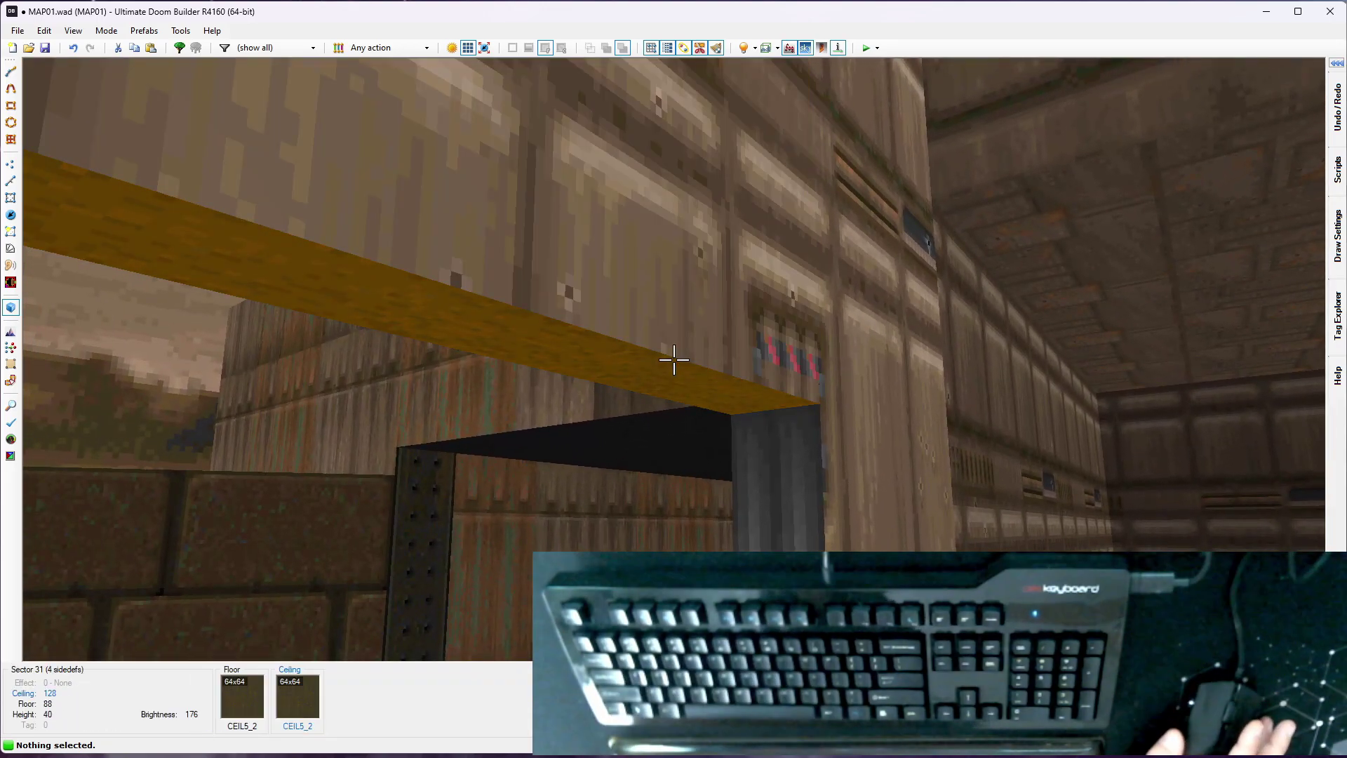
key(w)
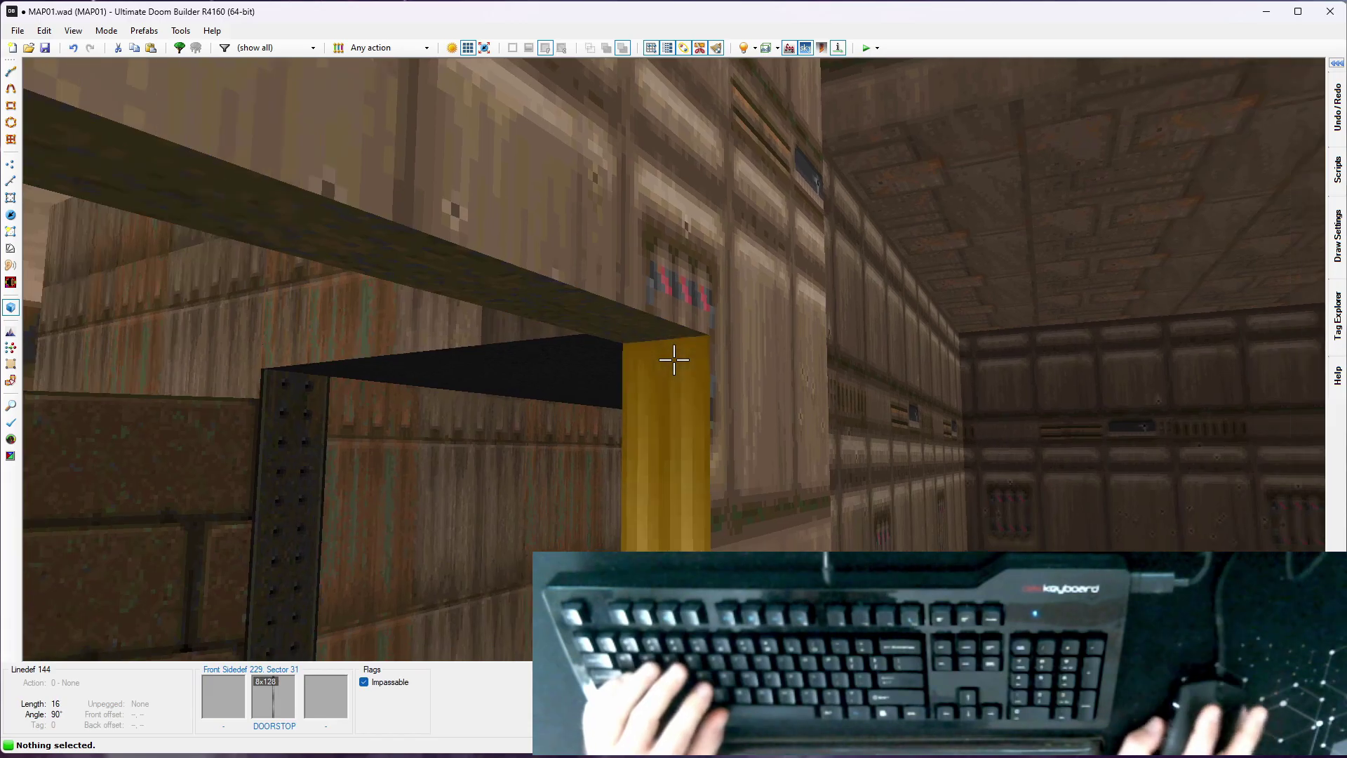
Examine the window surroundings, the UAC door side and the plain south wall of the room in the 3D view
key(w)
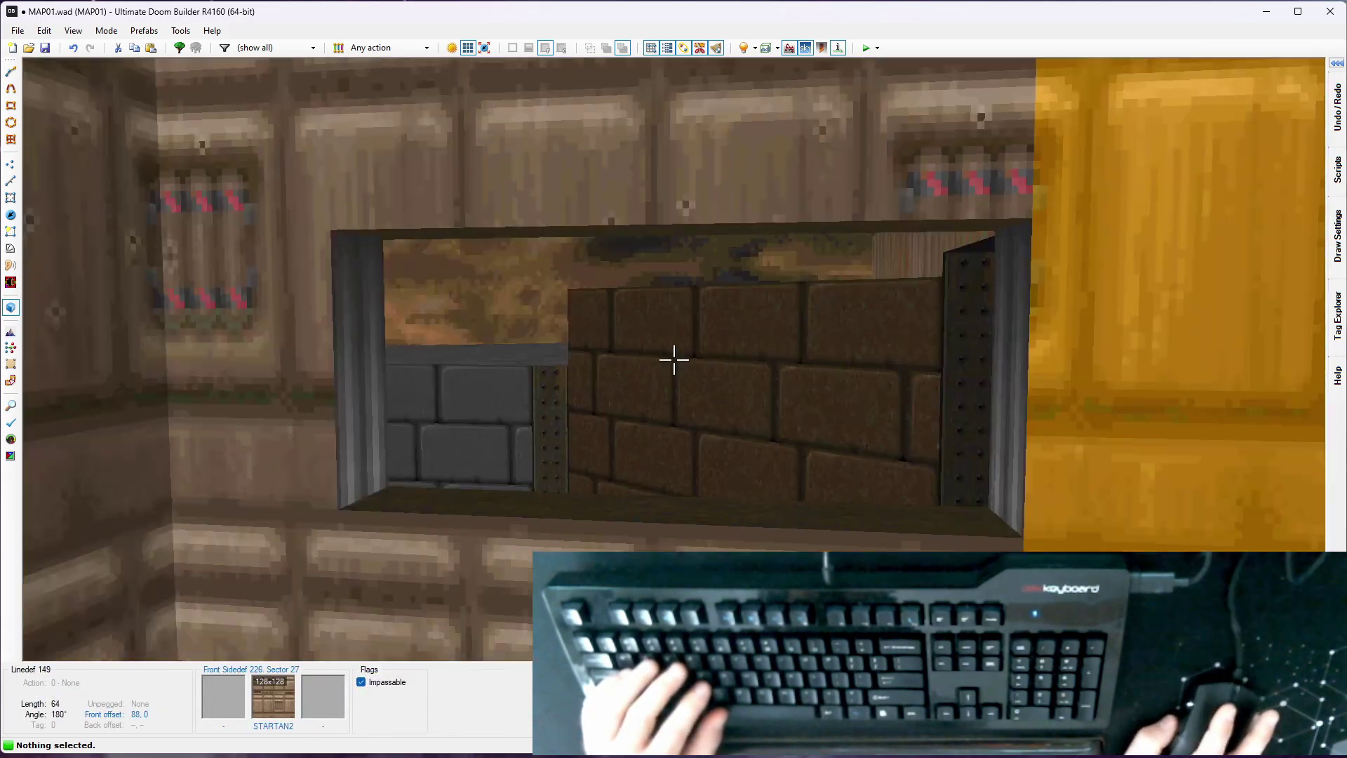
key(d)
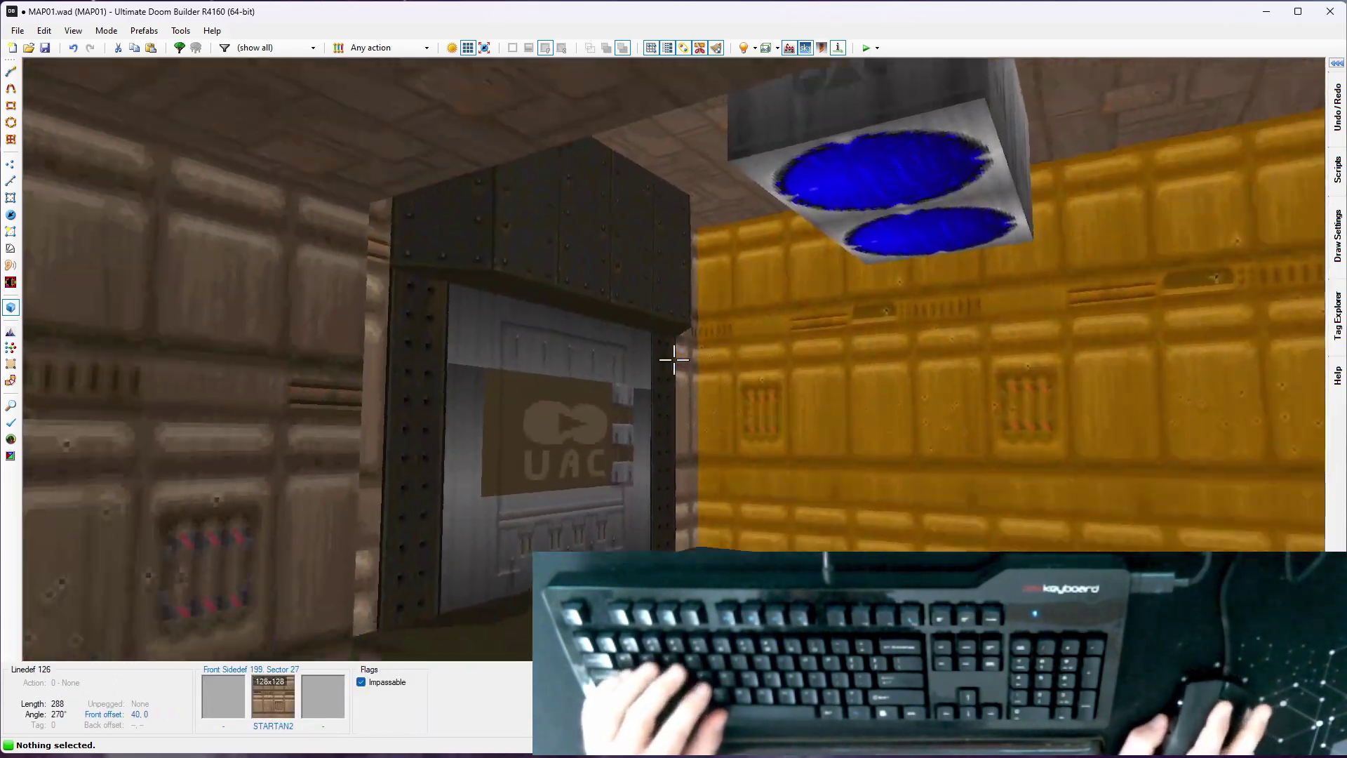
key(e)
key(s)
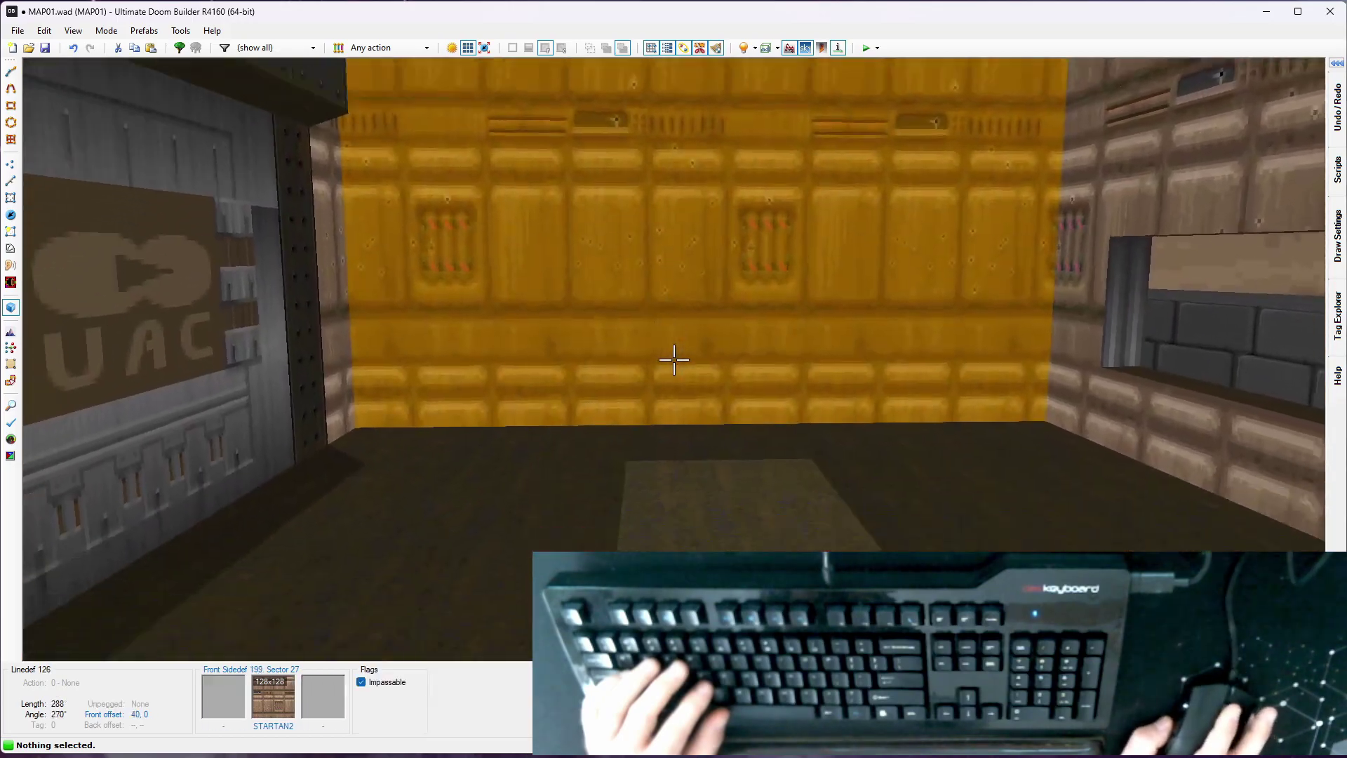
key(w)
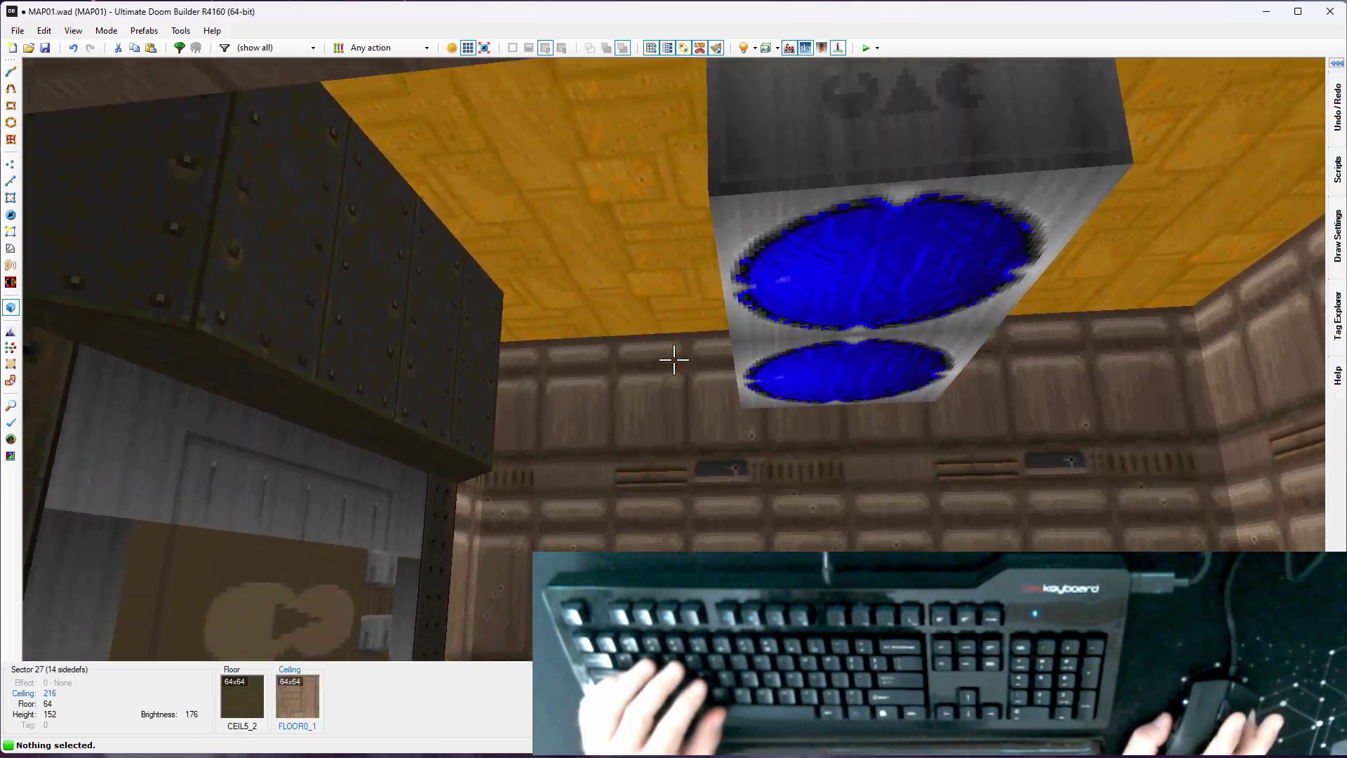
key(s)
key(w)
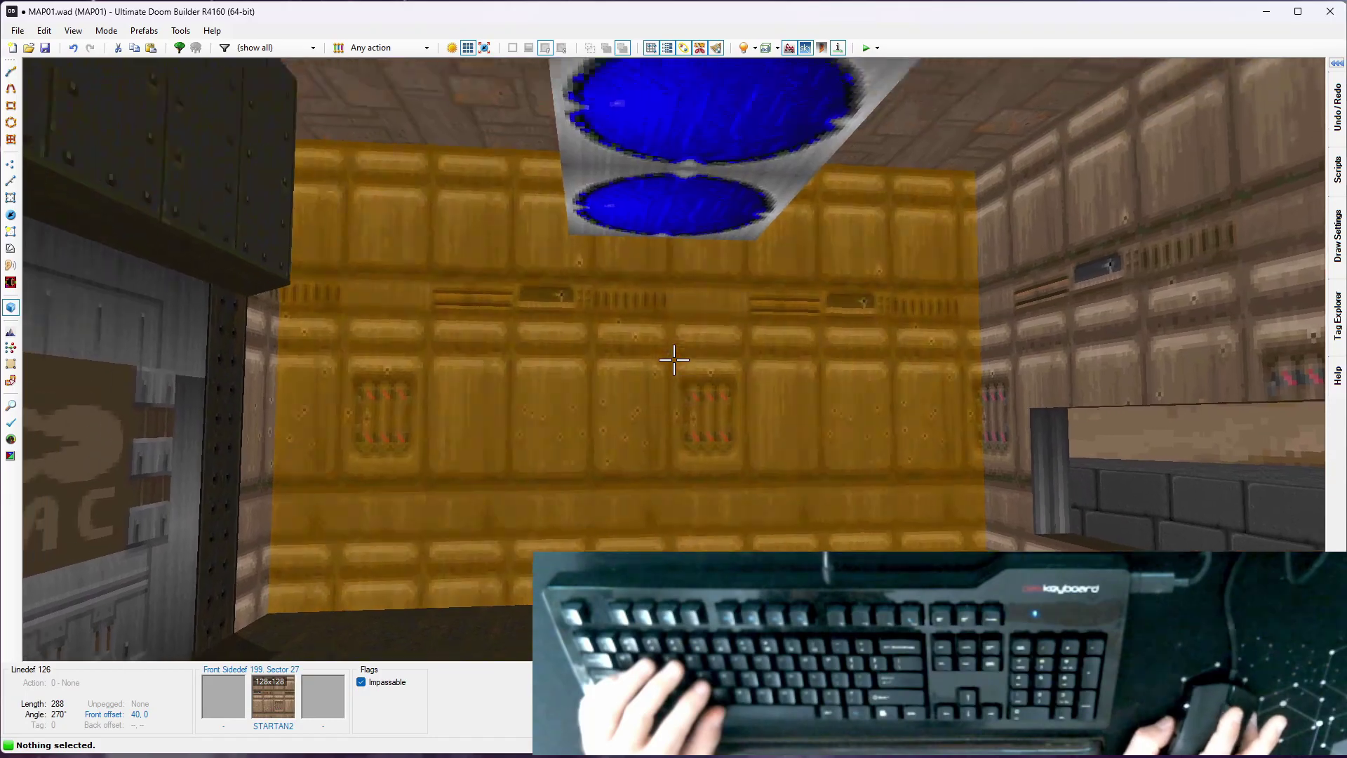
Draw a block 192 units wide and 32 units deep jutting into the room from the middle of its south wall
key(q)
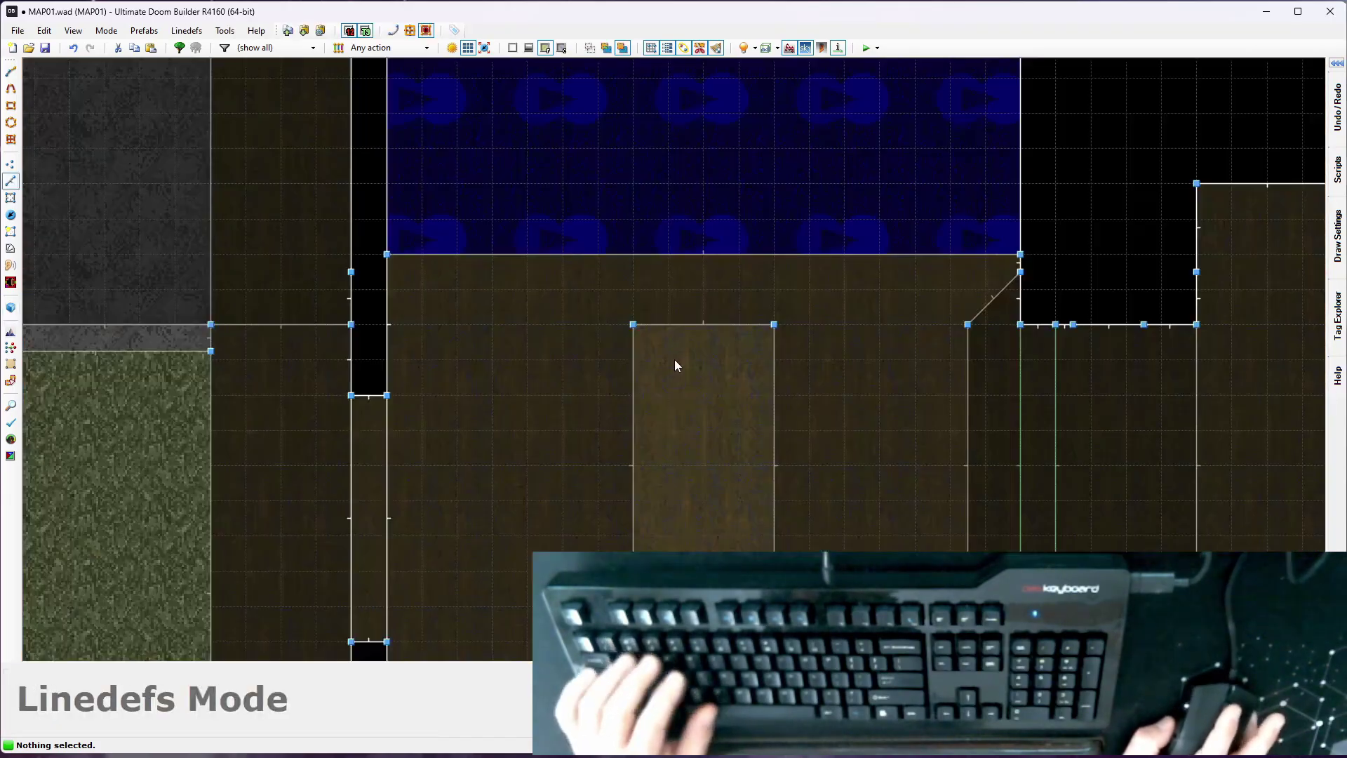
middle_drag(730, 497, 668, 380)
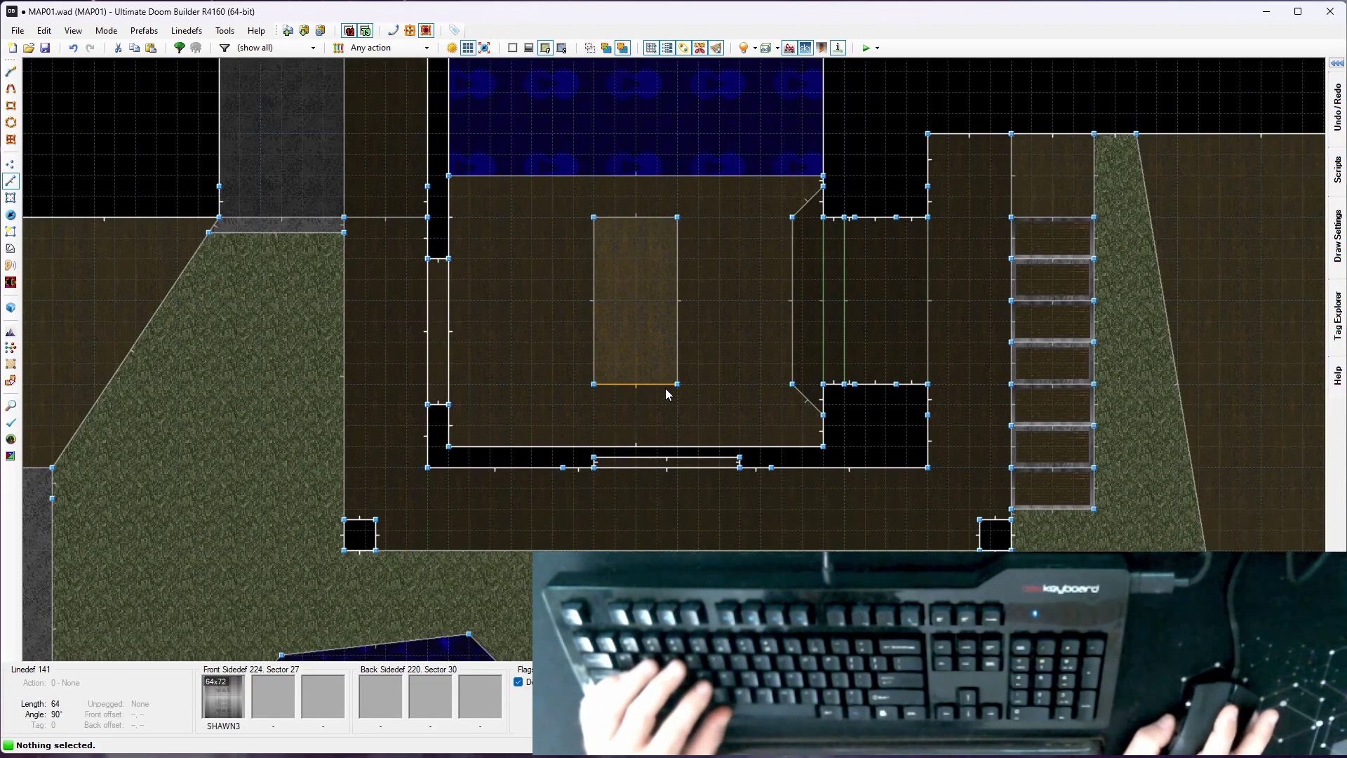
scroll(667, 405, up, 2)
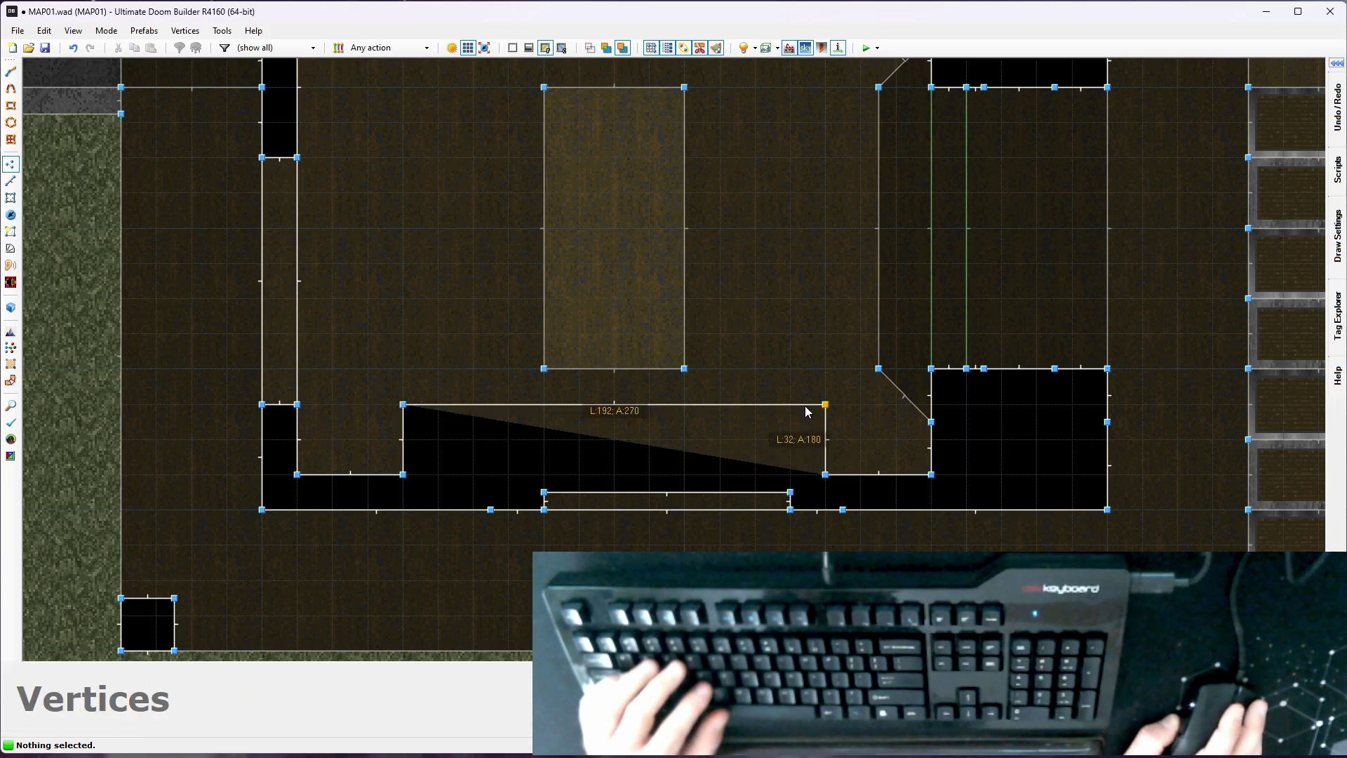
click(806, 406)
key(w)
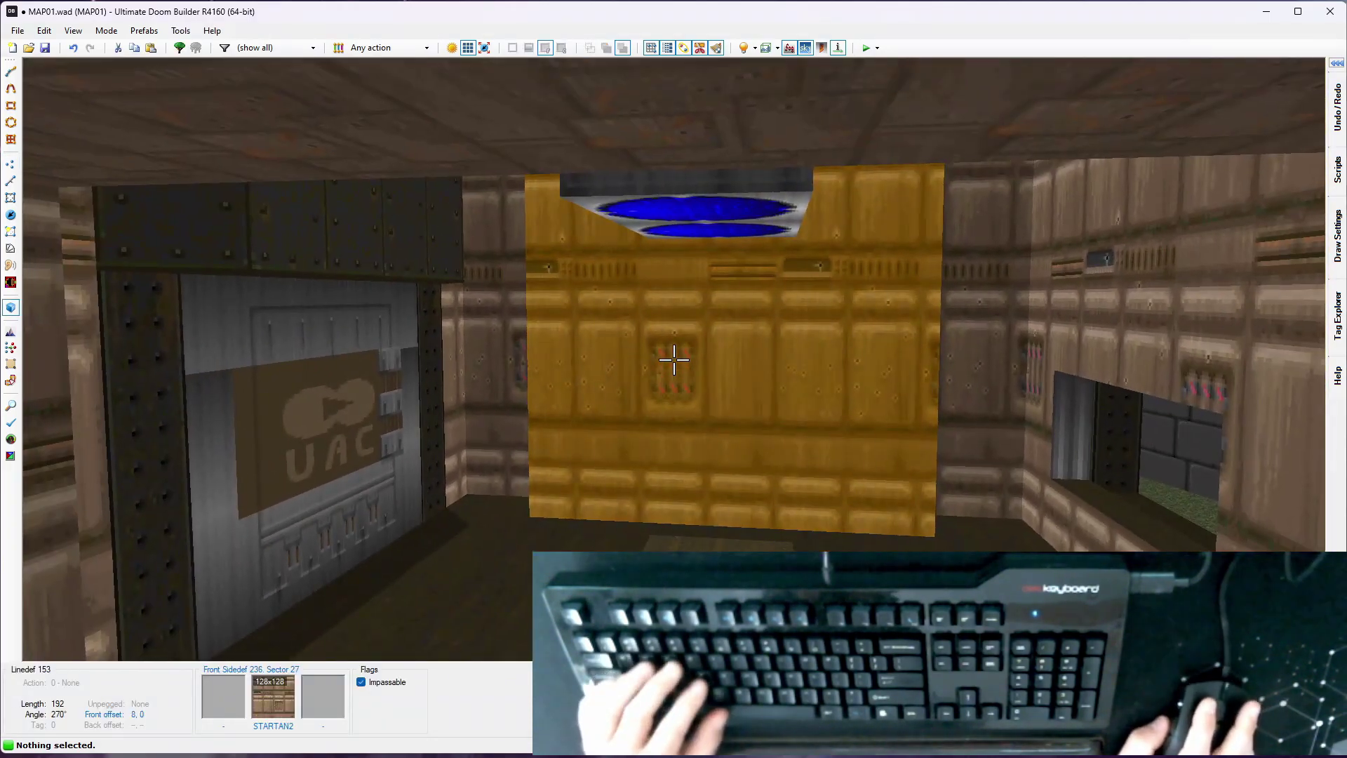
Give the block's 192-unit front wall the middle texture COMPWERD from the Computer set, with a horizontal texture offset of 0
right_click(689, 365)
click(381, 172)
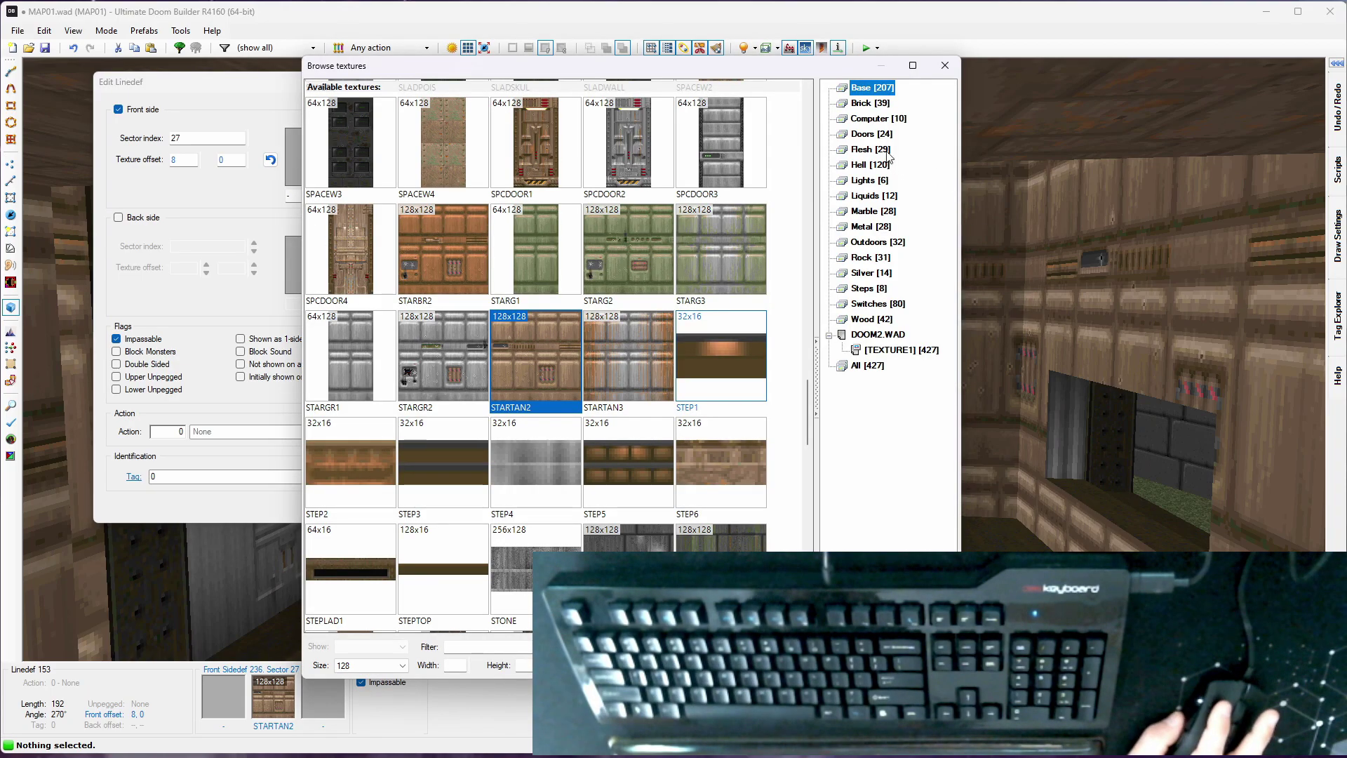
click(877, 119)
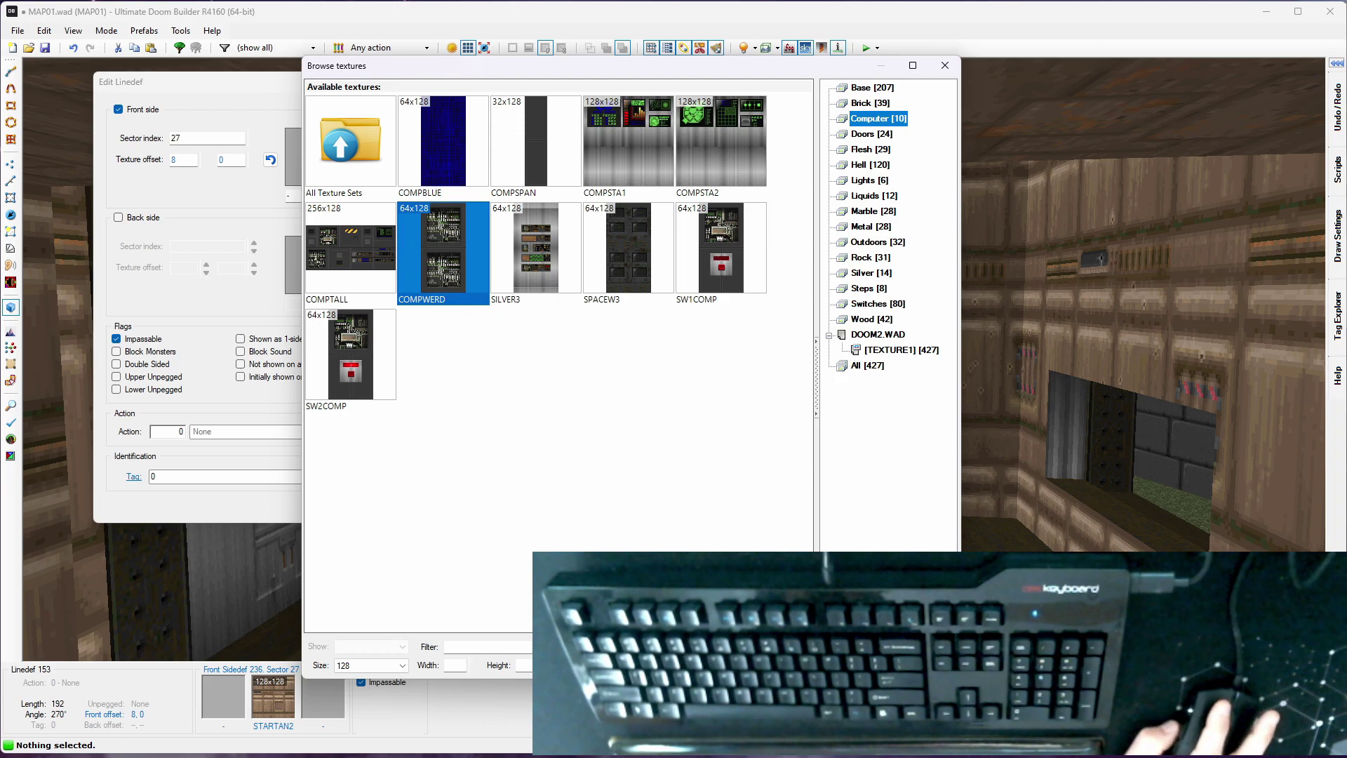
click(856, 663)
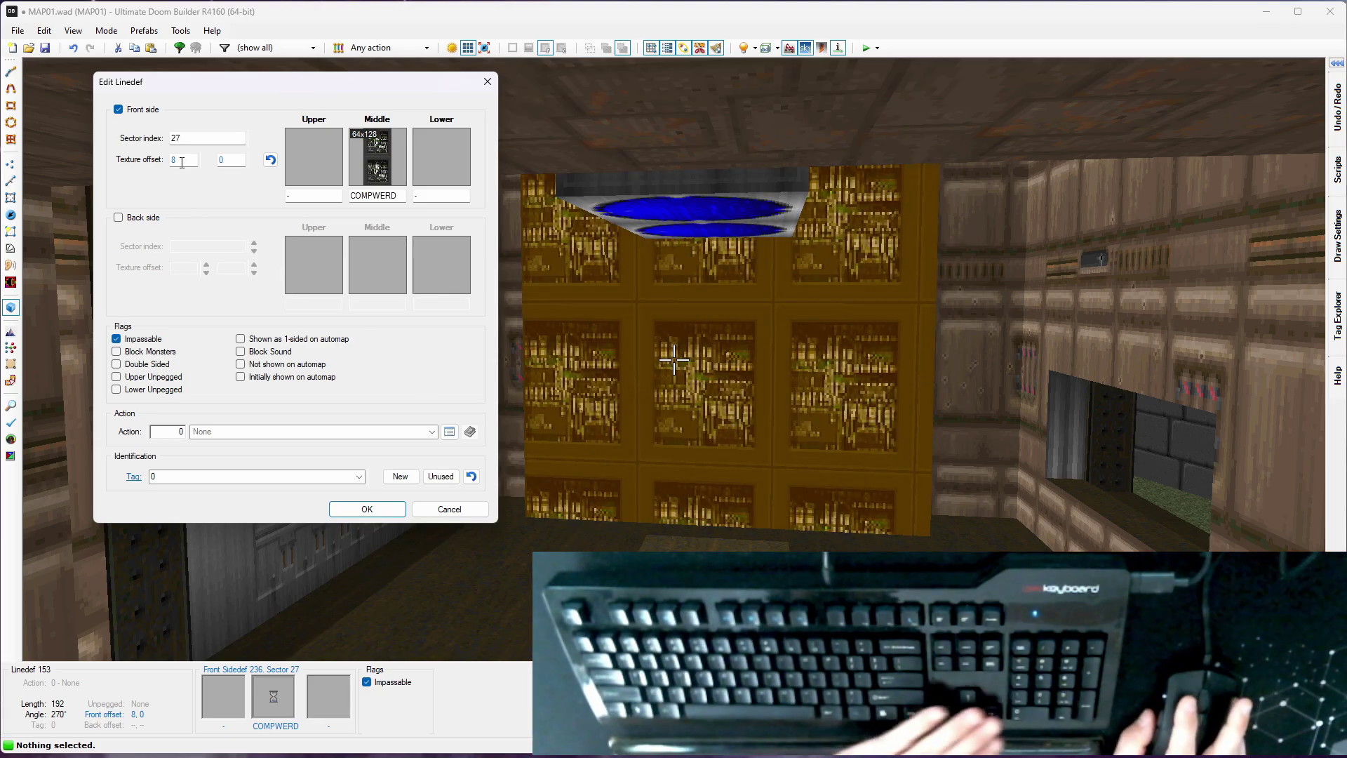
text(0)
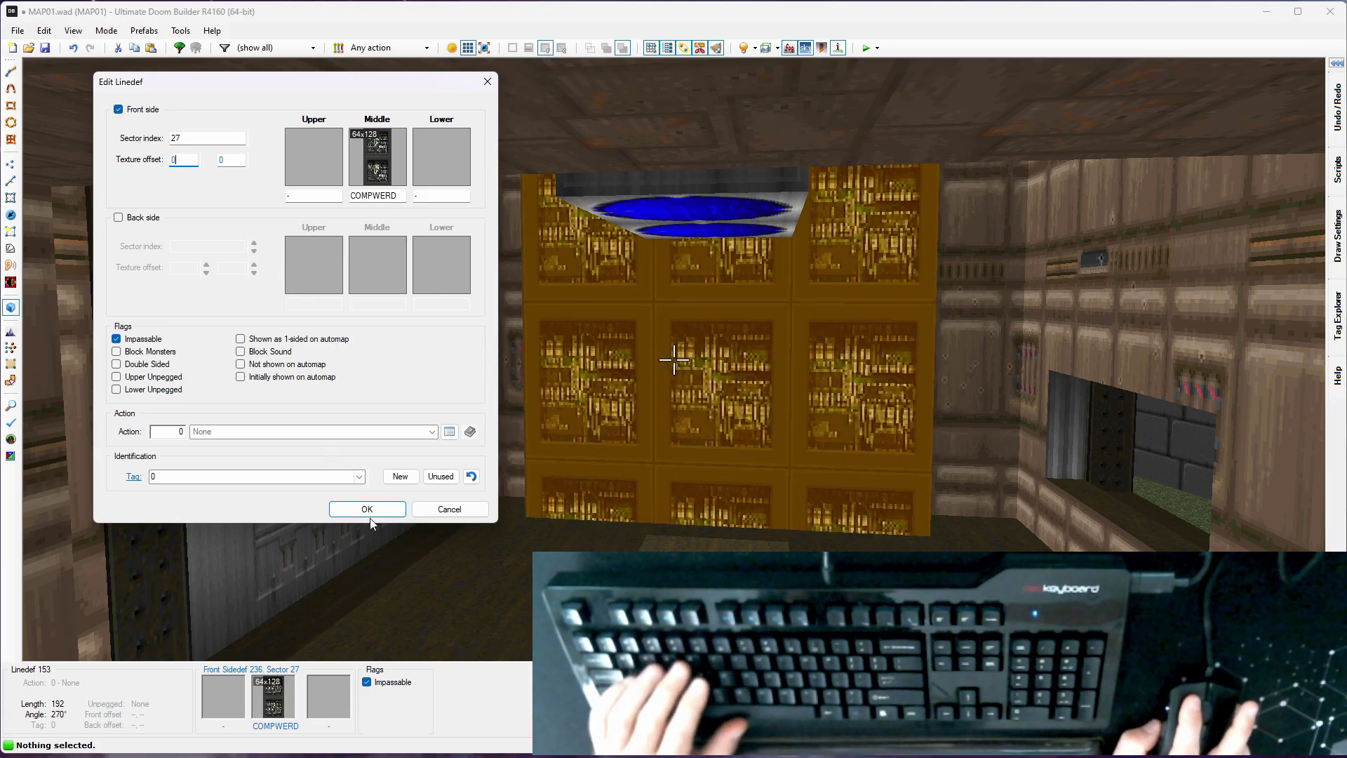
click(370, 516)
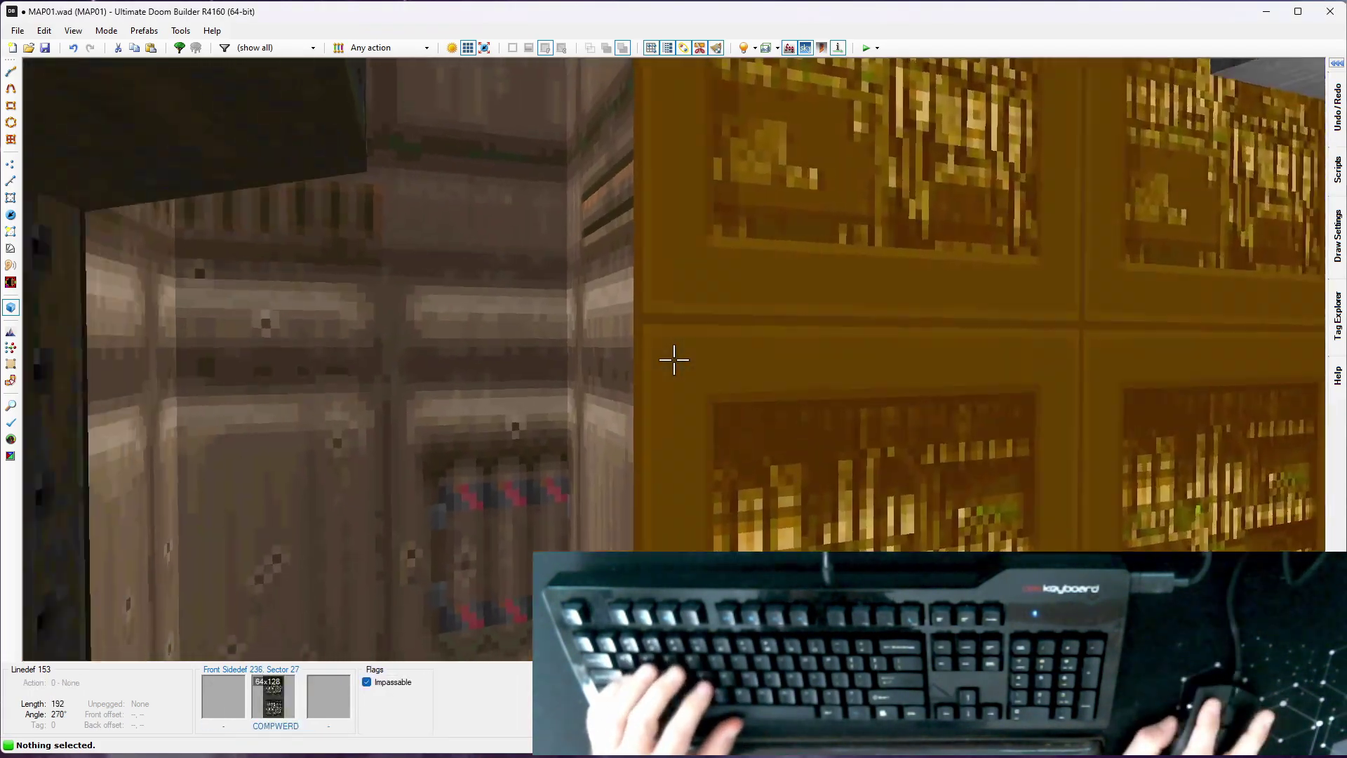
Set the middle texture of the block's two 32-unit side walls to COMPSPAN
click(674, 359)
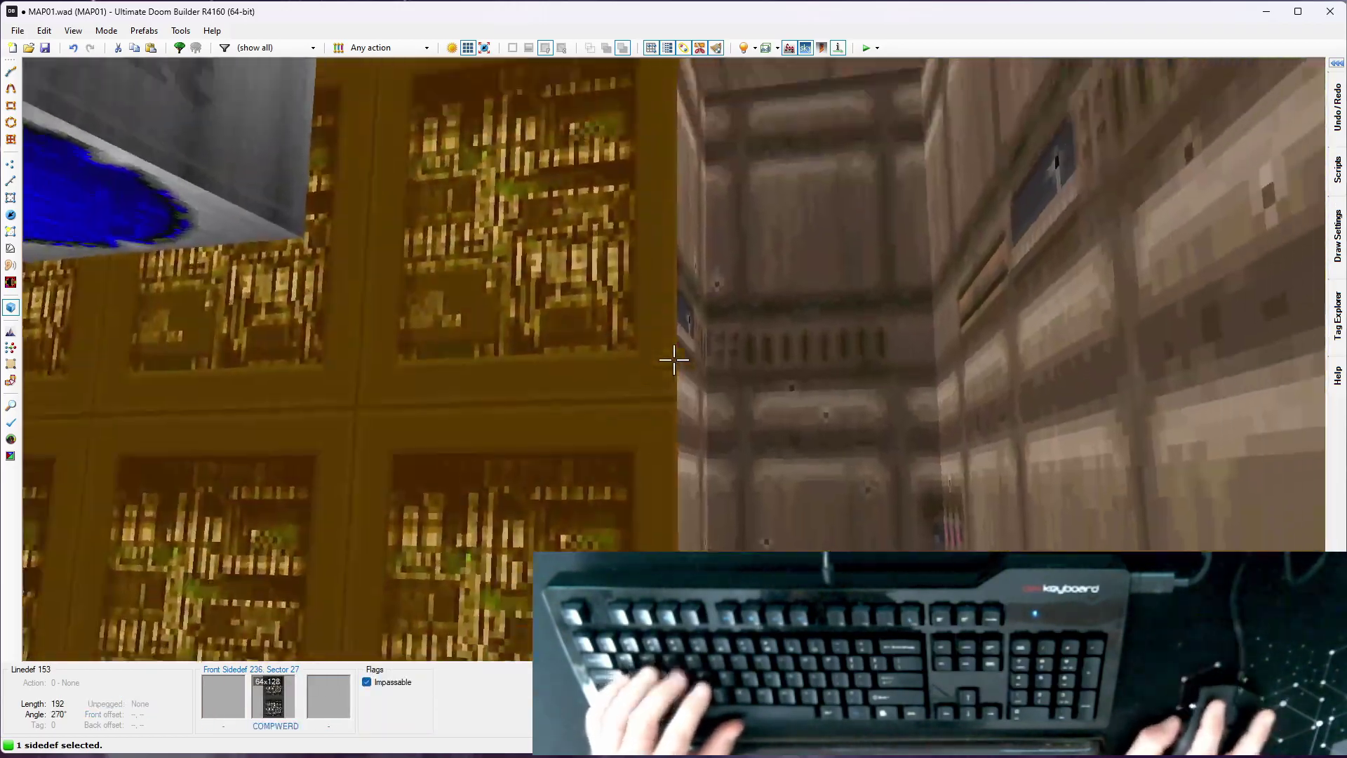
click(673, 359)
right_click(673, 359)
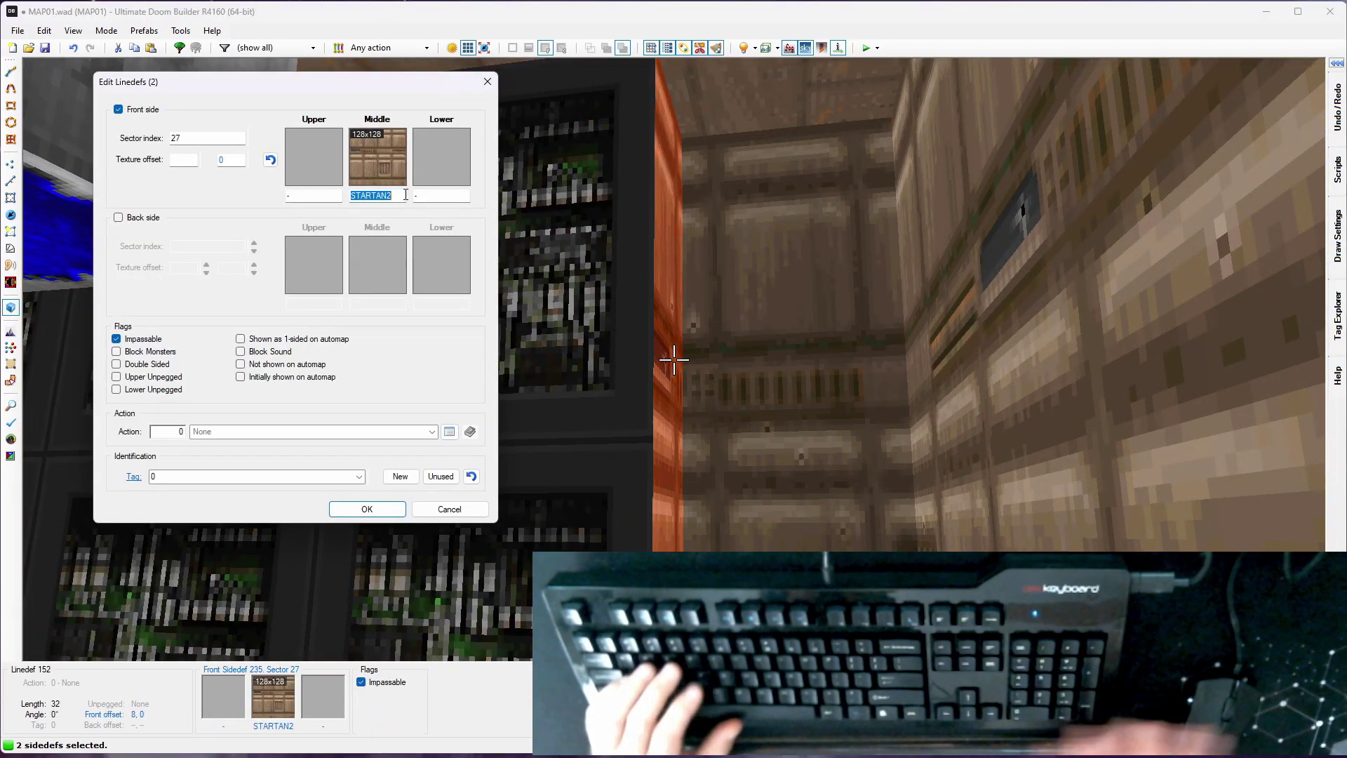
text(C)
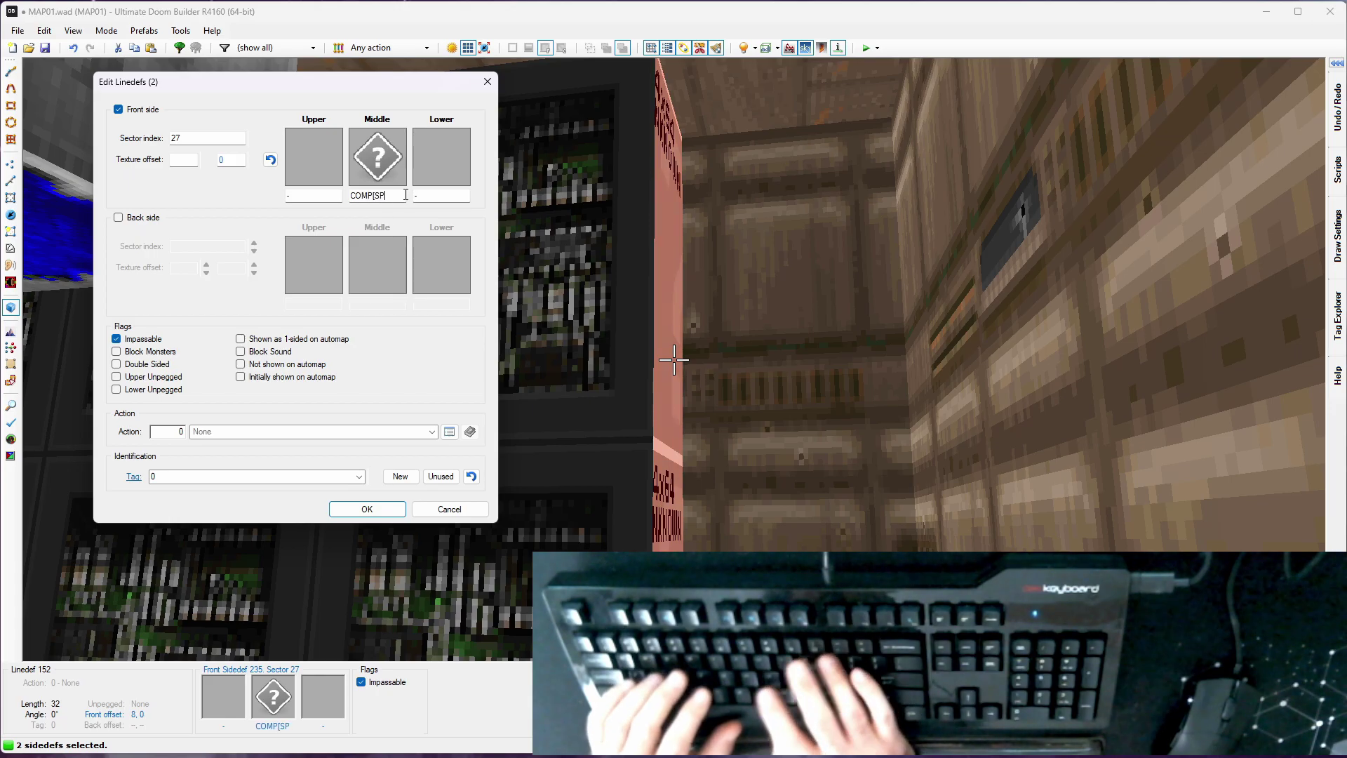
text(OMPSPAN)
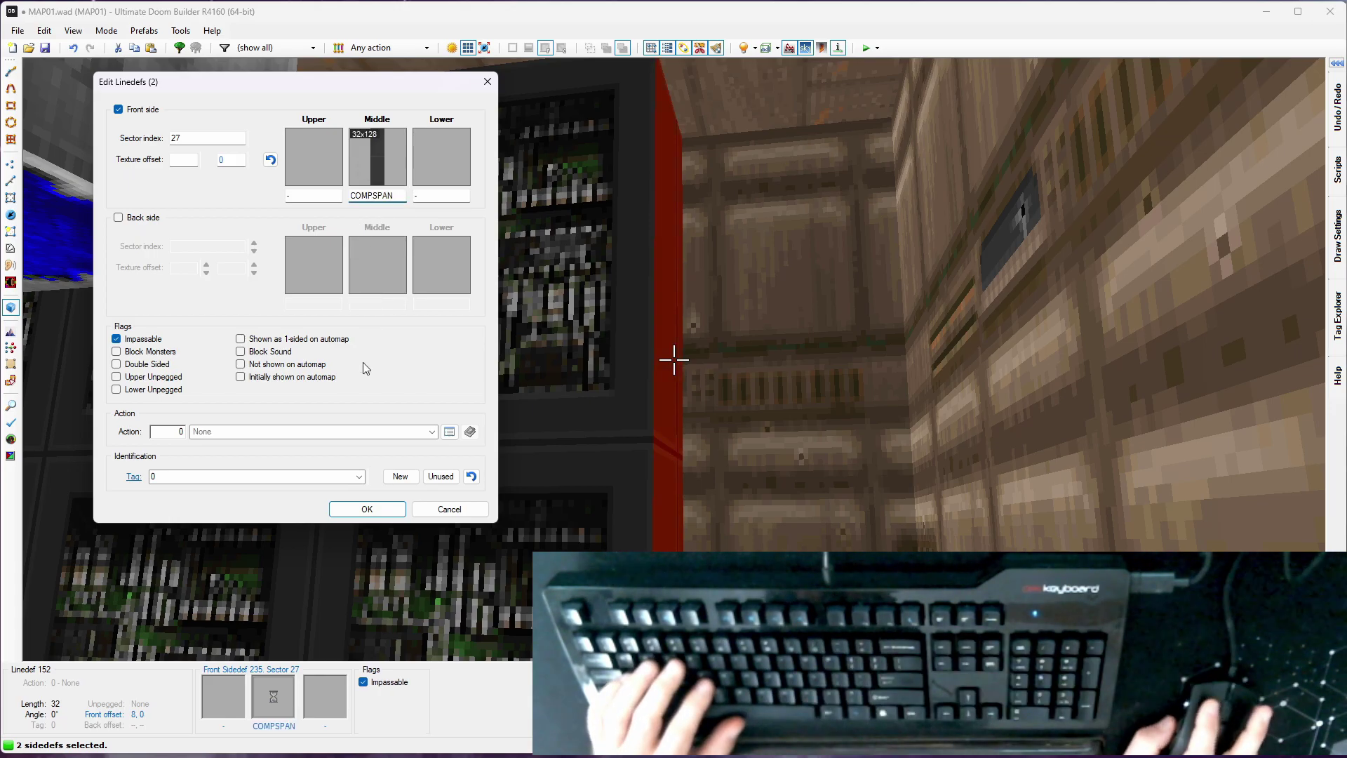
click(365, 511)
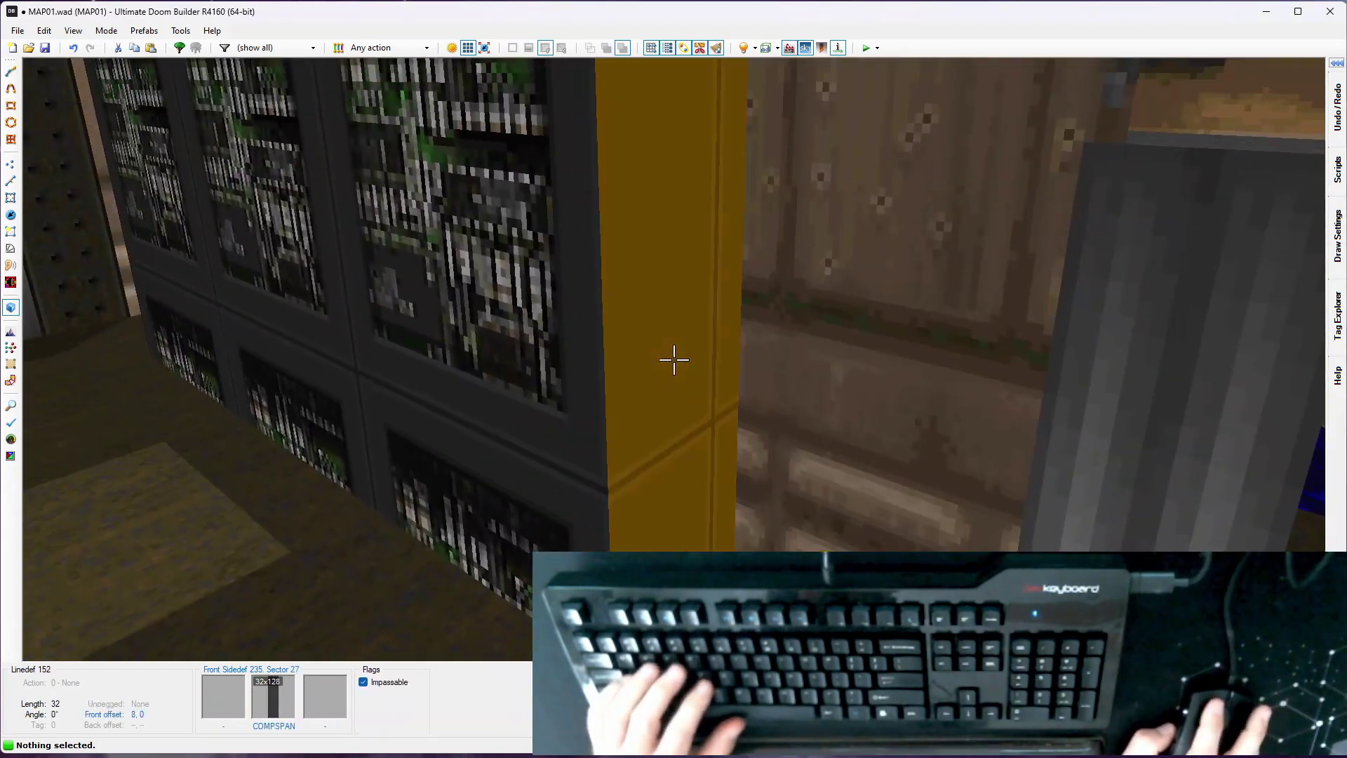
Adjust the texture offset of the block's two side walls so that COMPSPAN lines up with their edges
click(673, 360)
key(d)
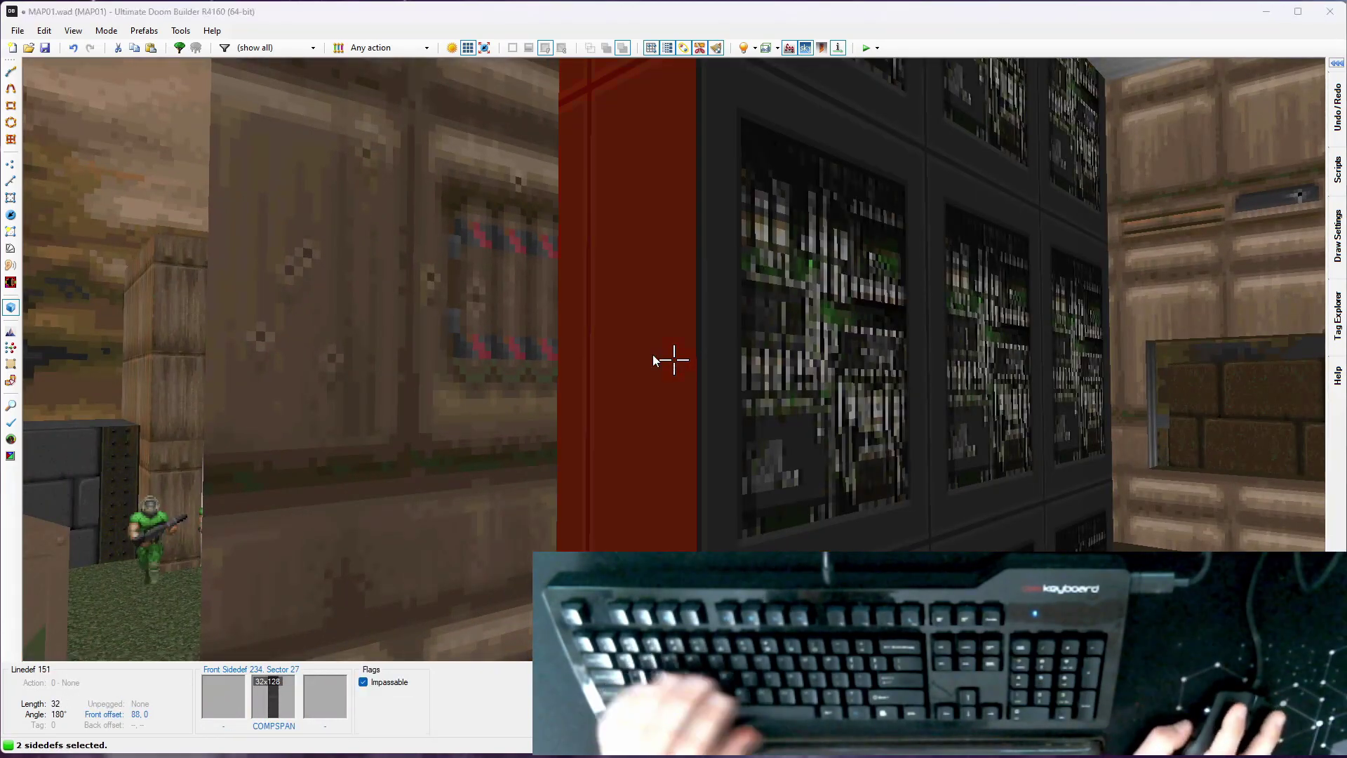
key(Return)
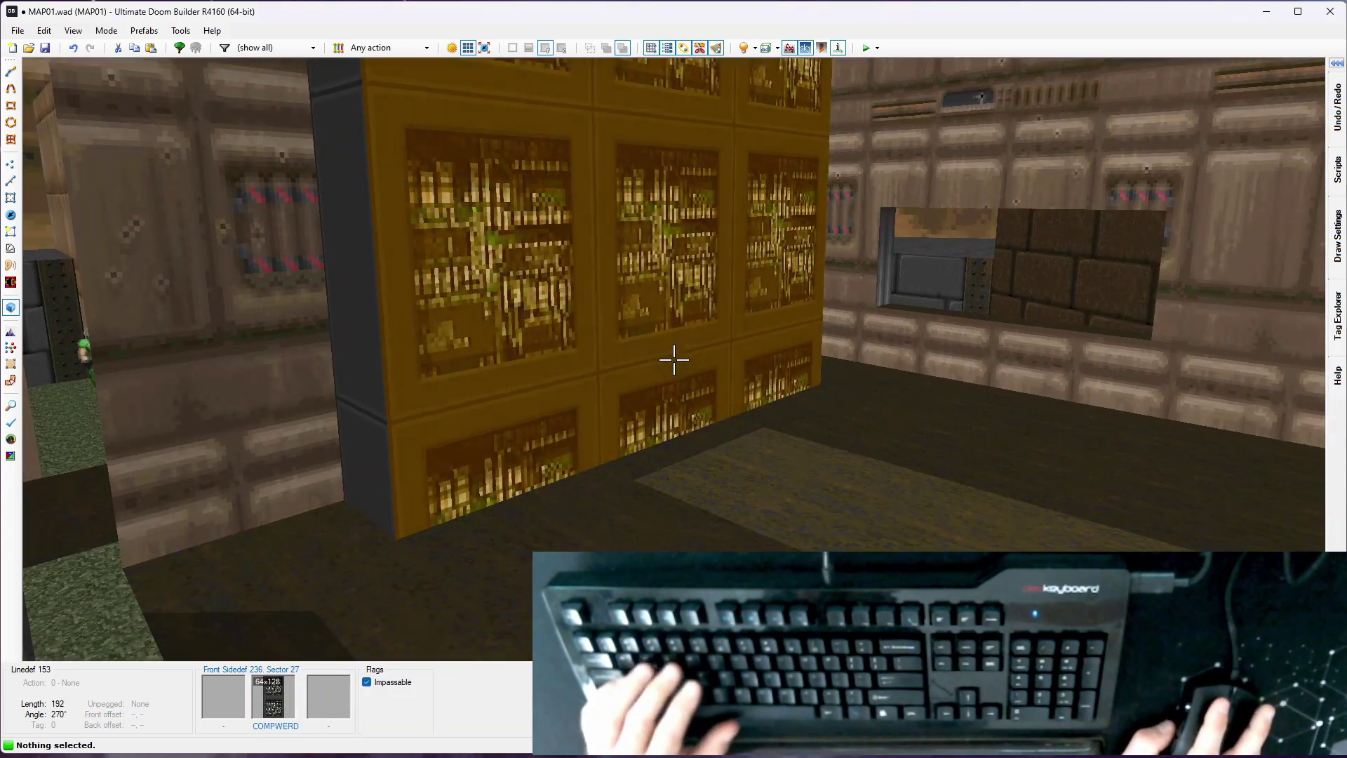
Lower the room's ceiling and the ceiling lamp together by 24 units, the lamp to 152, and clear the selection
key(e)
key(d)
key(d)
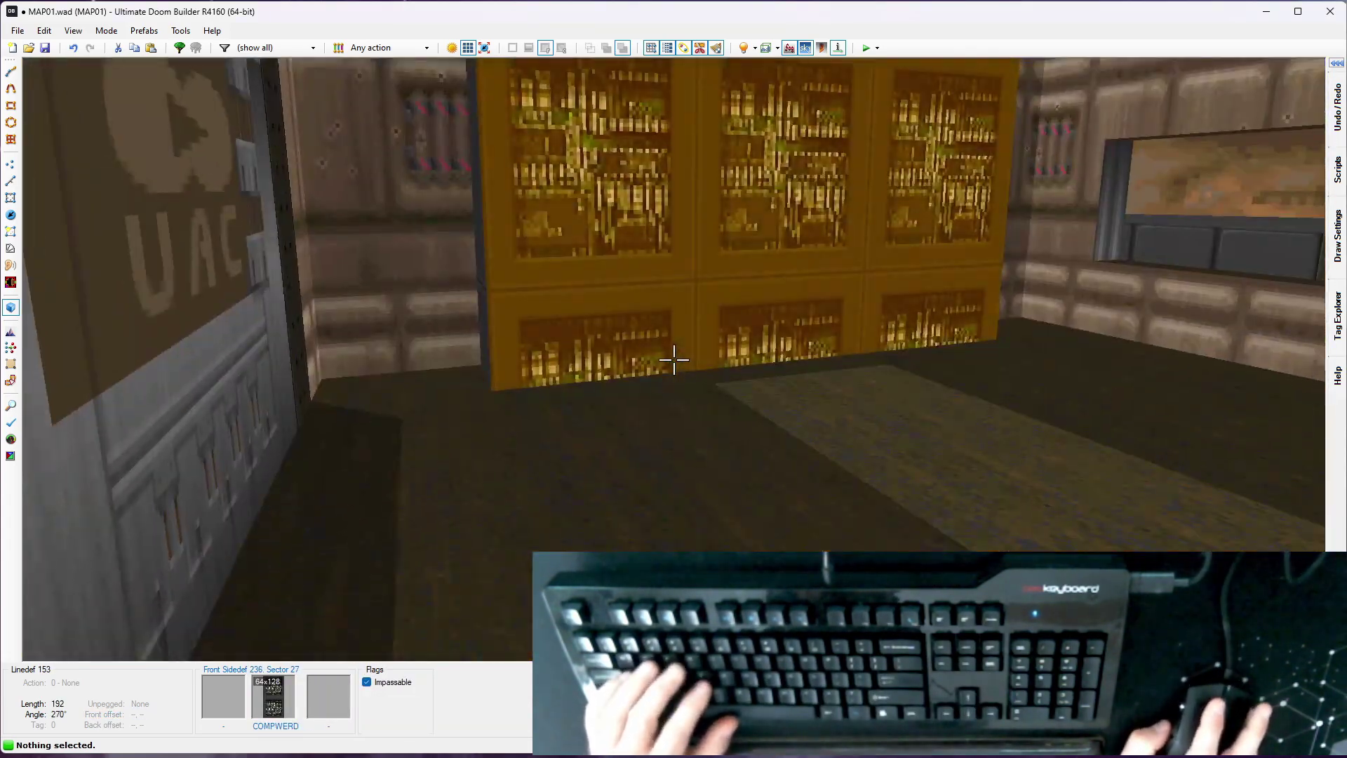
key(w)
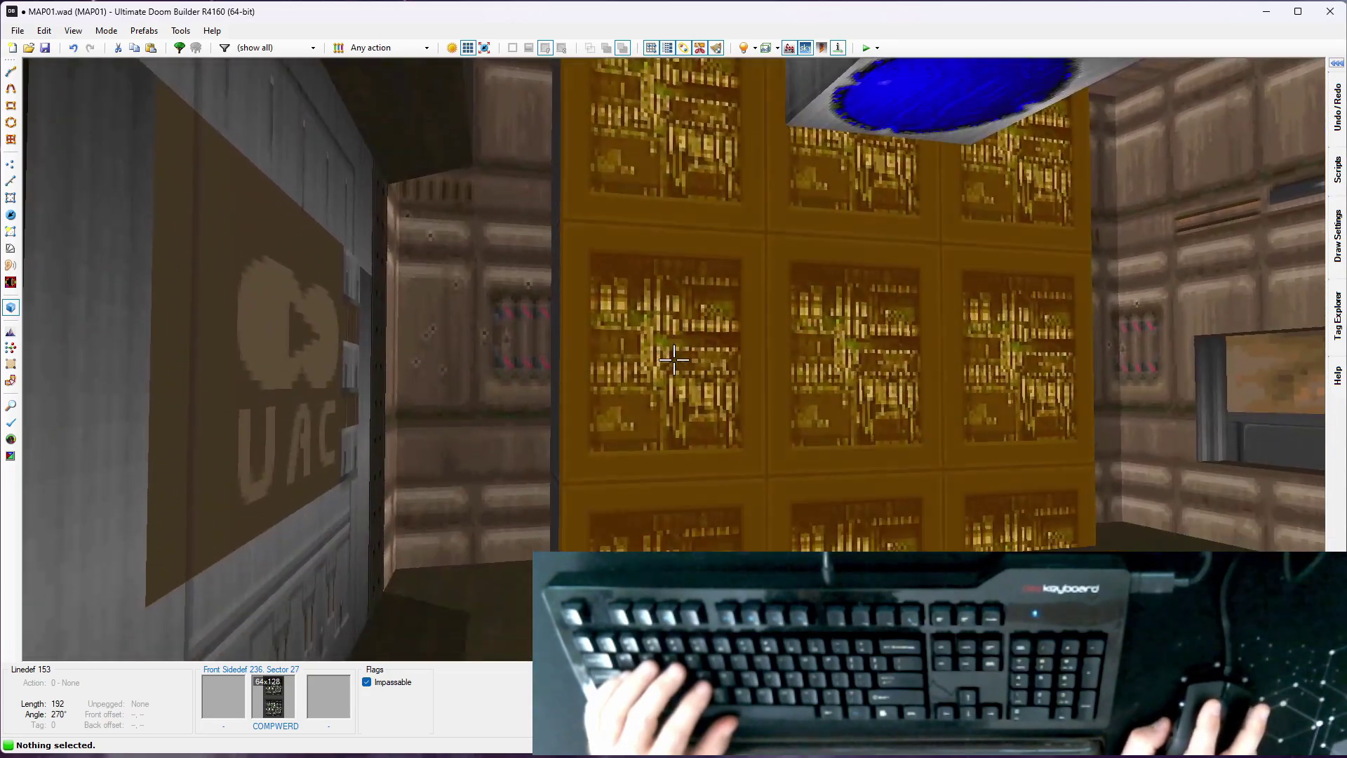
key(s)
key(w)
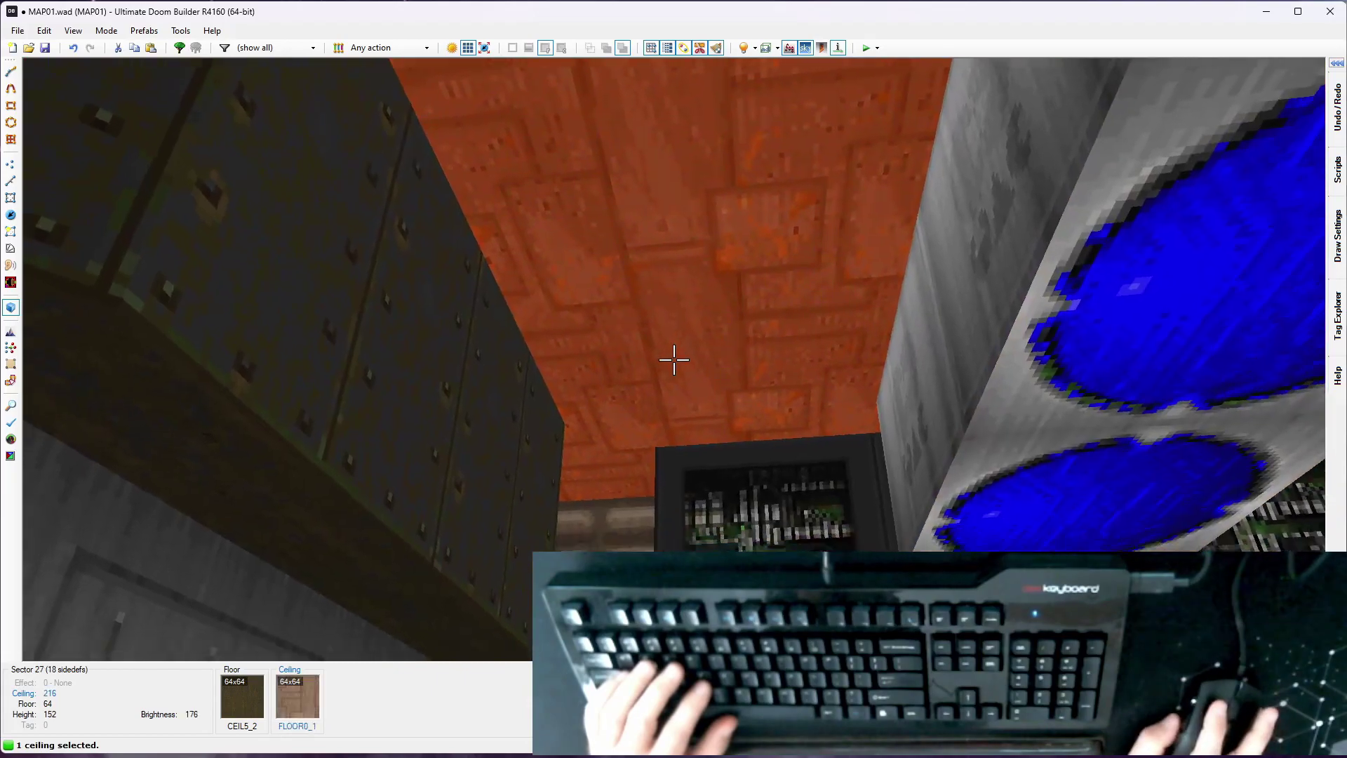
click(673, 360)
click(673, 360)
key(s)
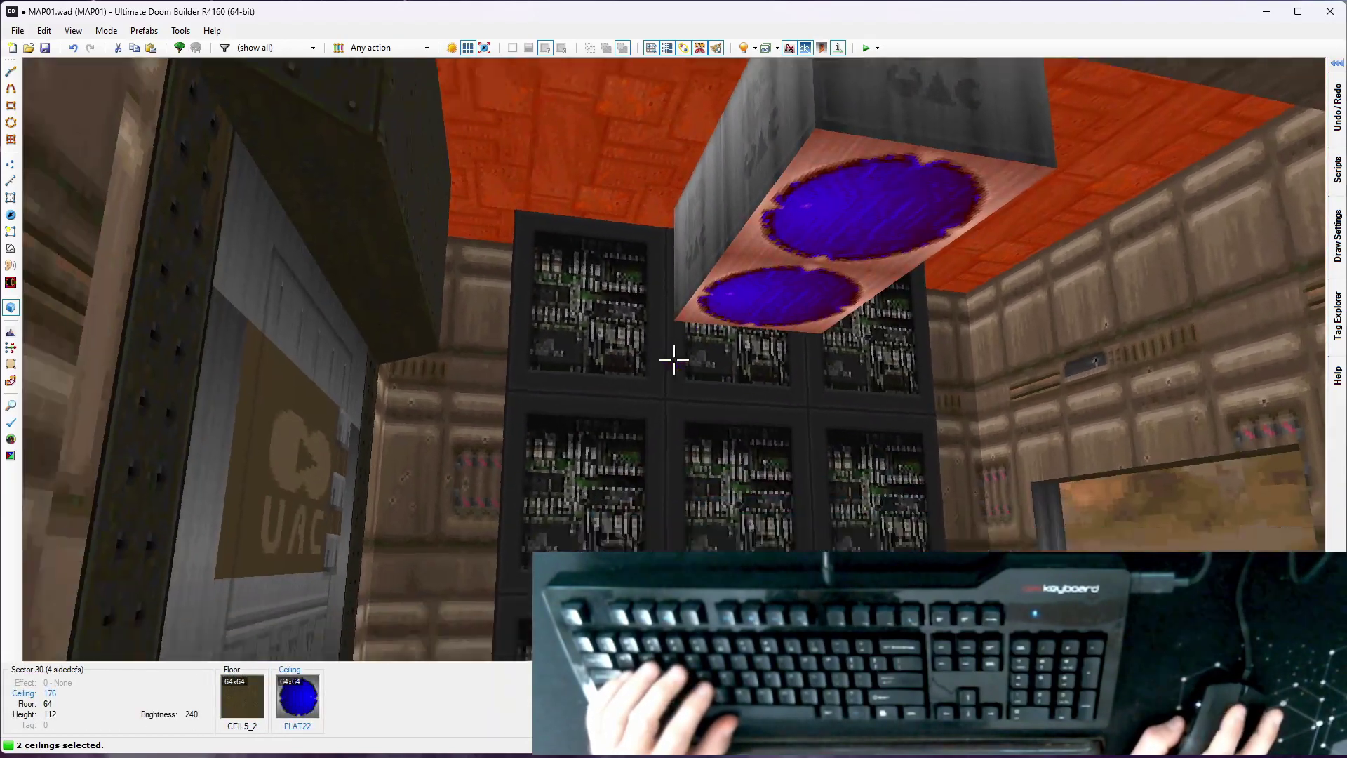
scroll(673, 360, down, 2)
scroll(674, 359, down, 1)
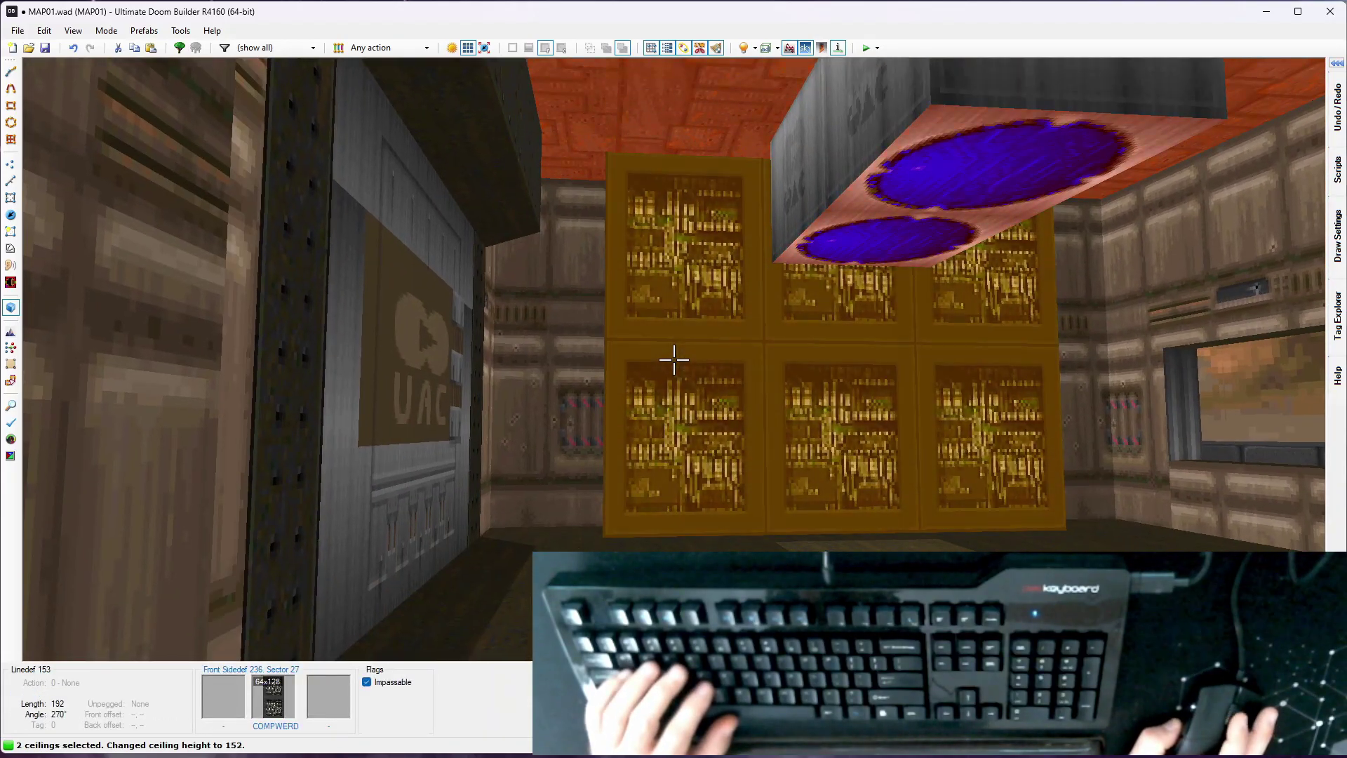
key(e)
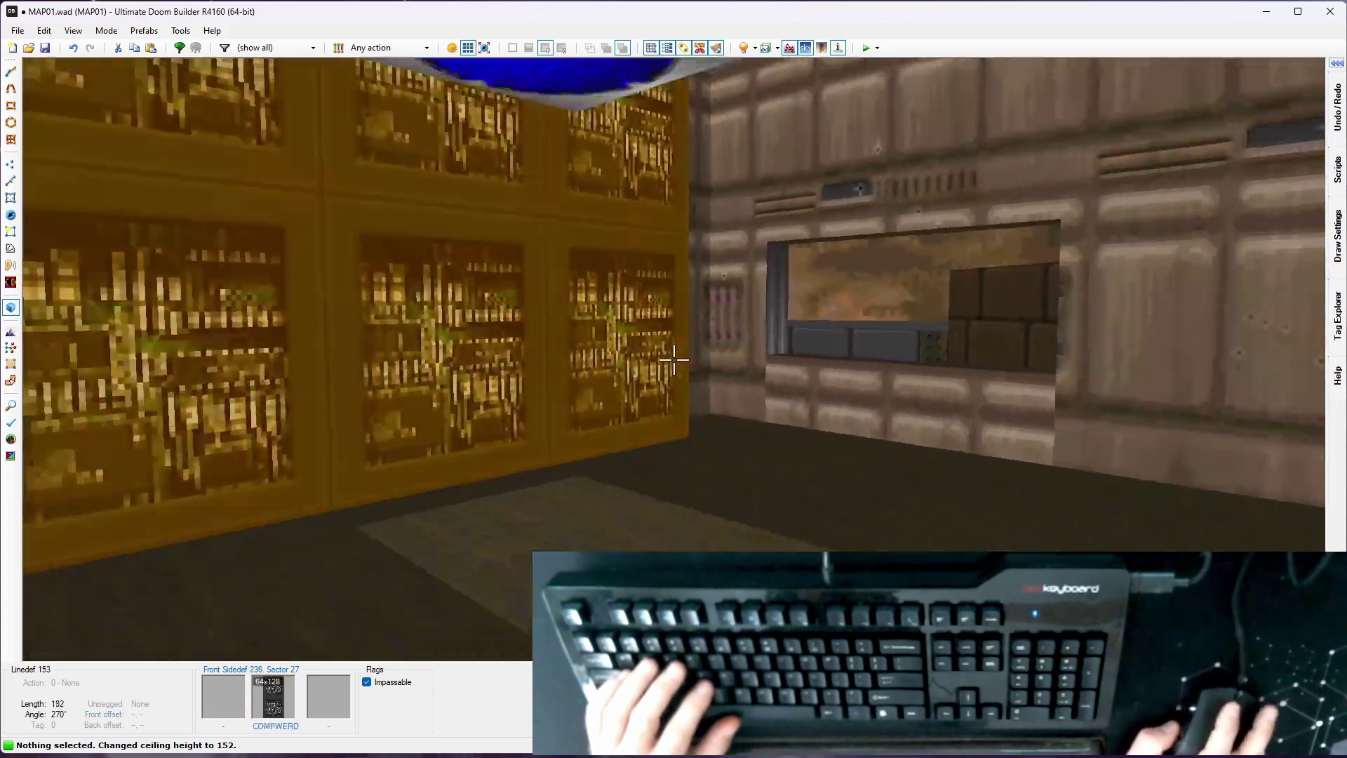
Auto-align the room's wall textures in X and Y, and make the wall section below the window lower unpegged
key(e)
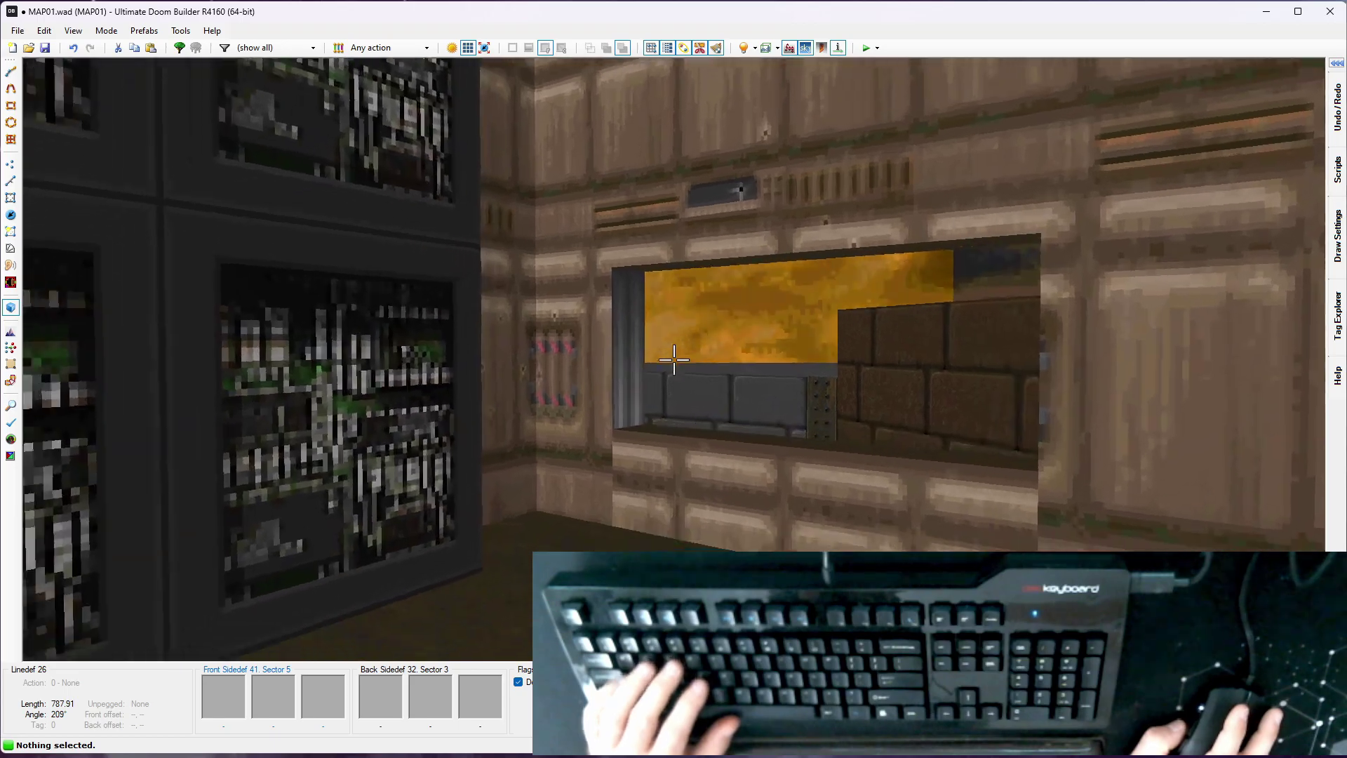
key(ctrl+a)
right_click(673, 359)
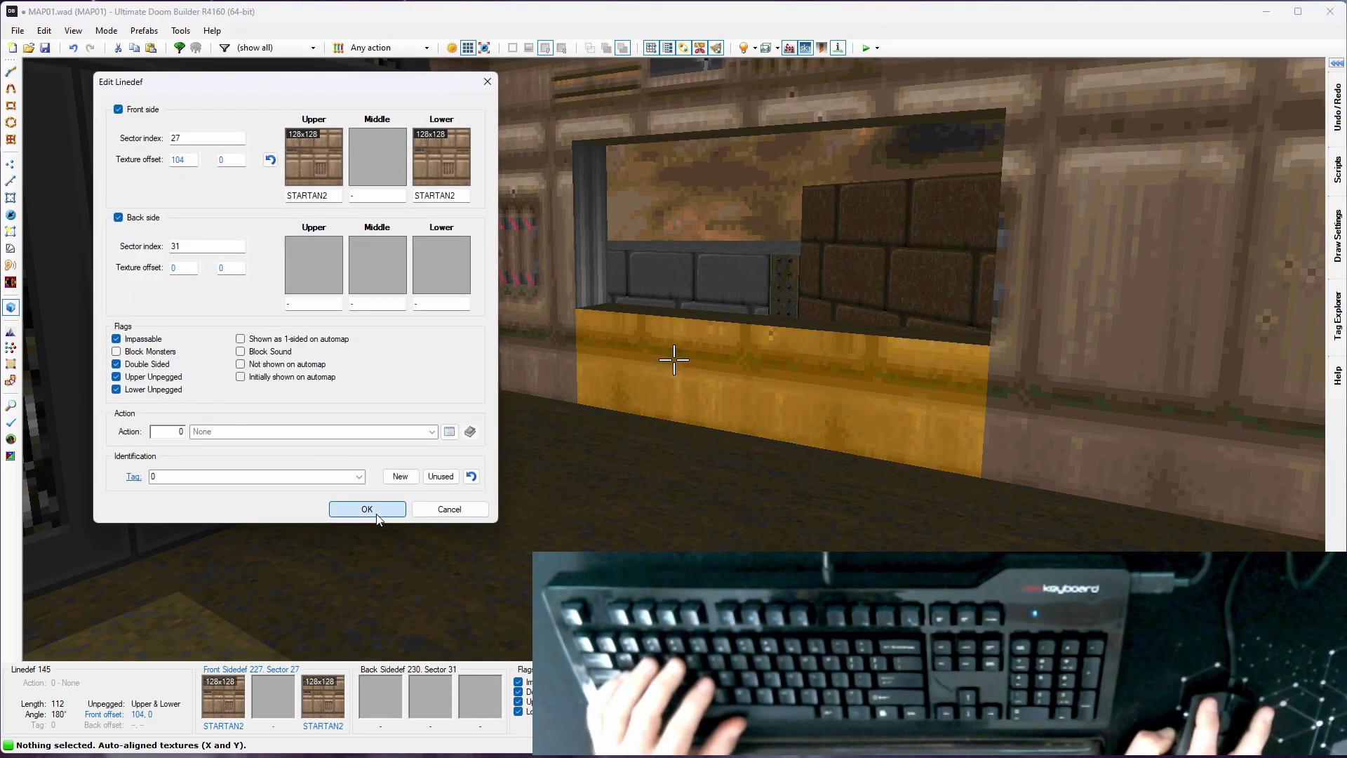
click(376, 514)
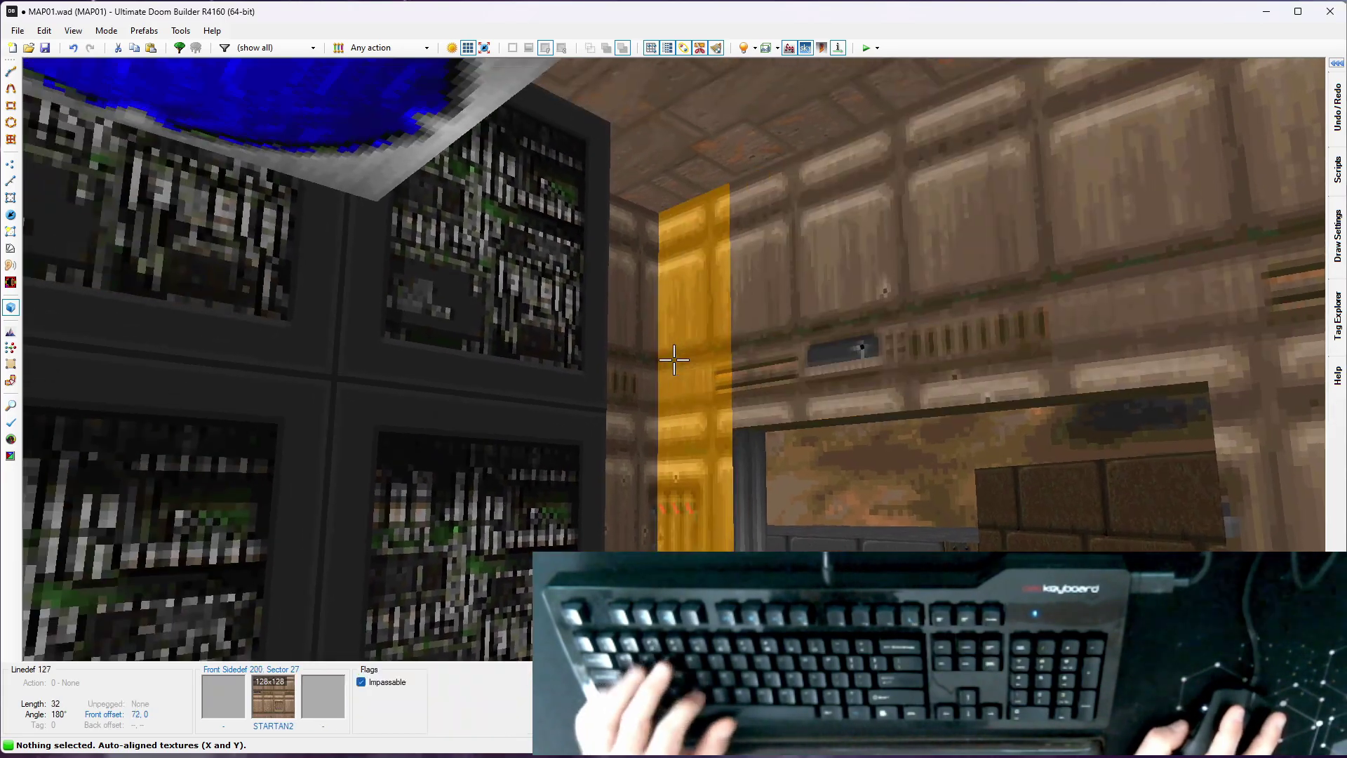
Inspect the computer block, the corners beside it and the window wall from around the room
key(d)
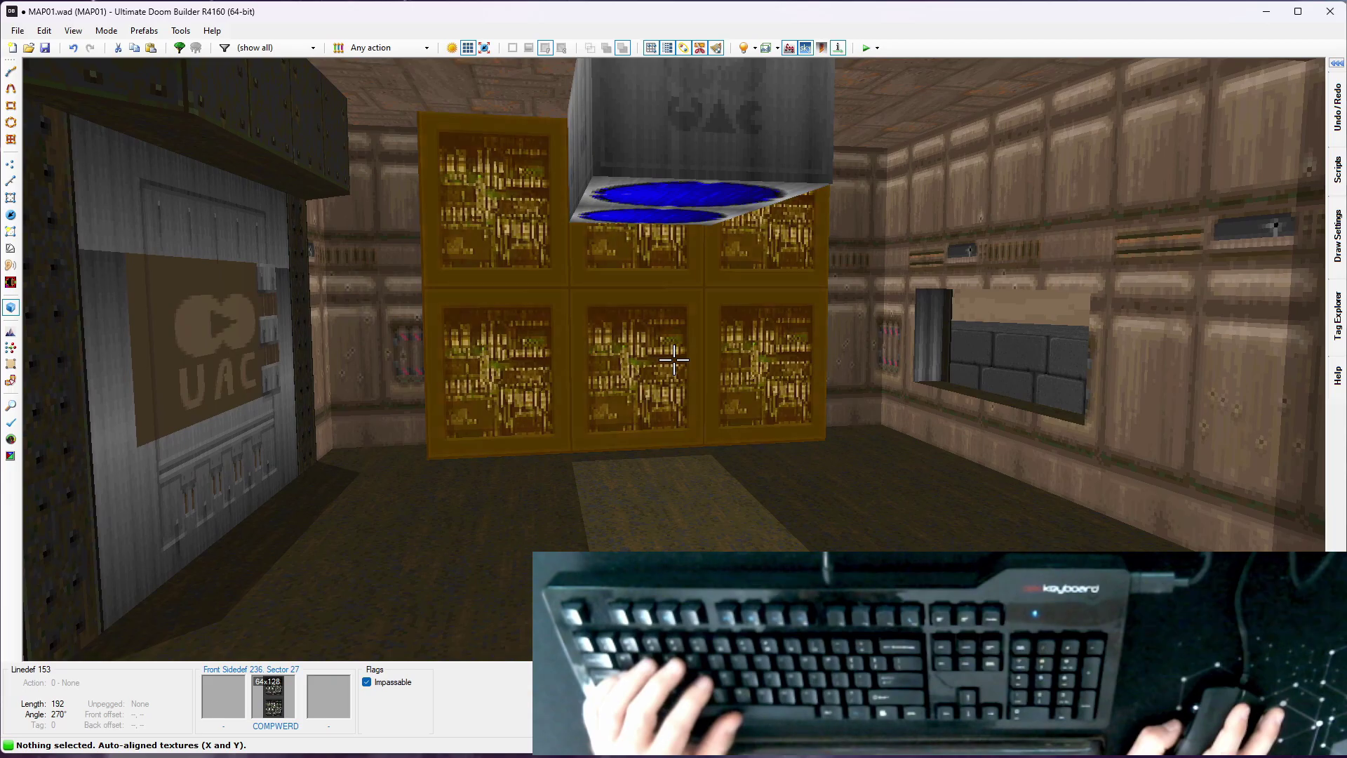
key(a)
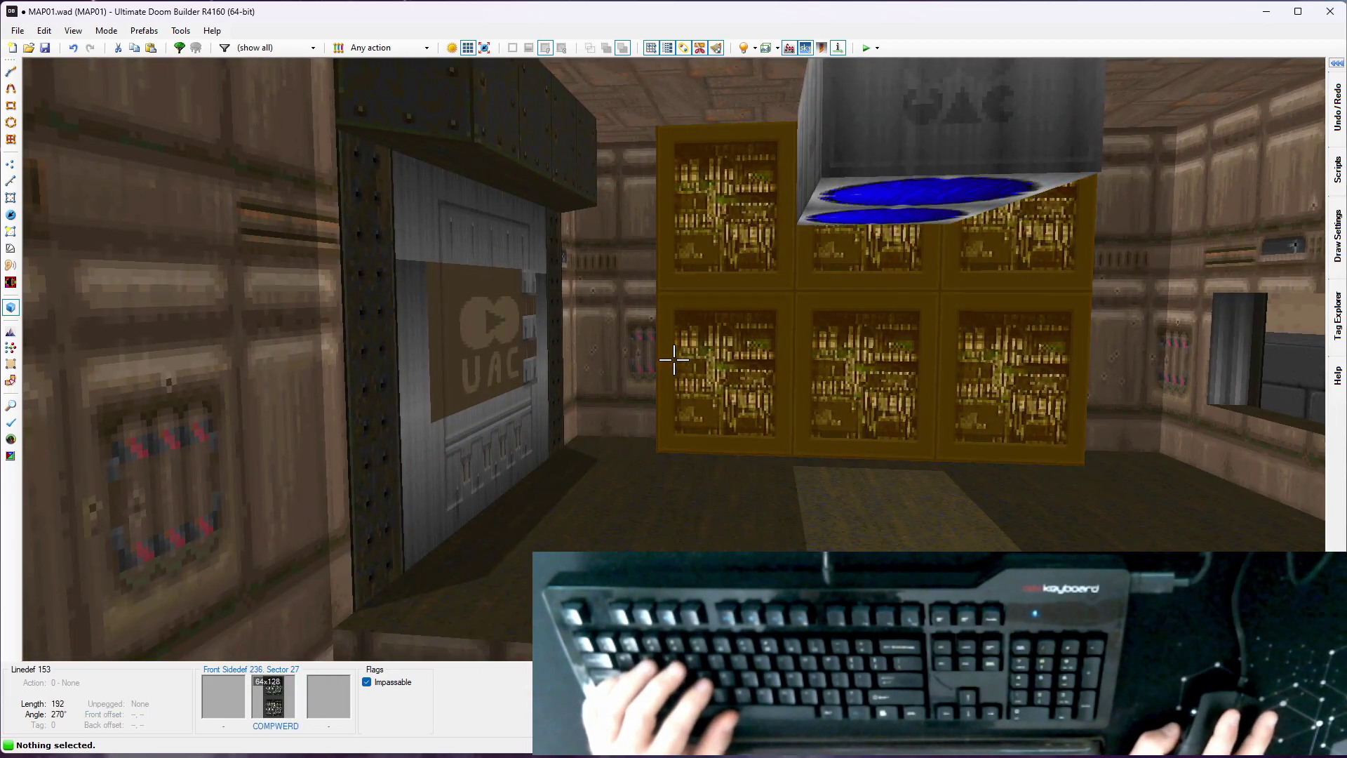
key(w)
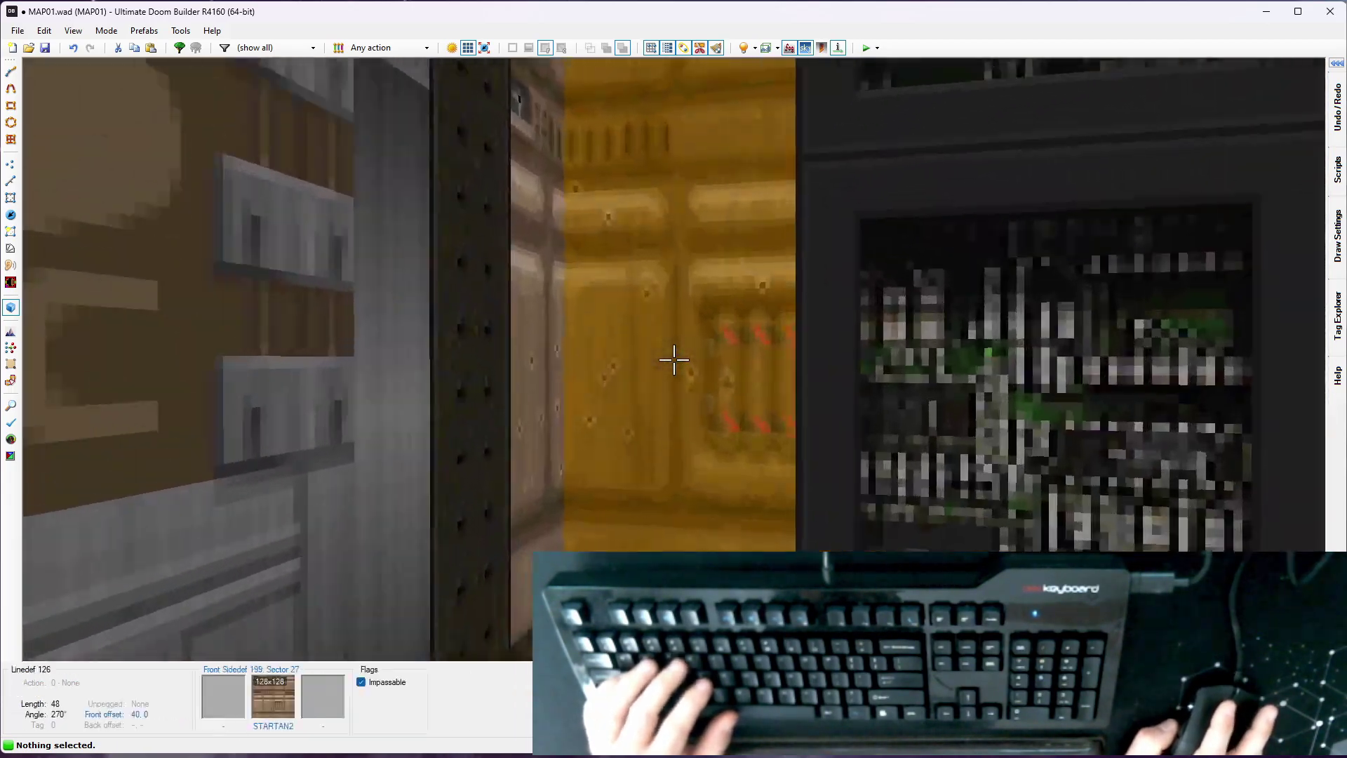
key(d)
key(e)
key(d)
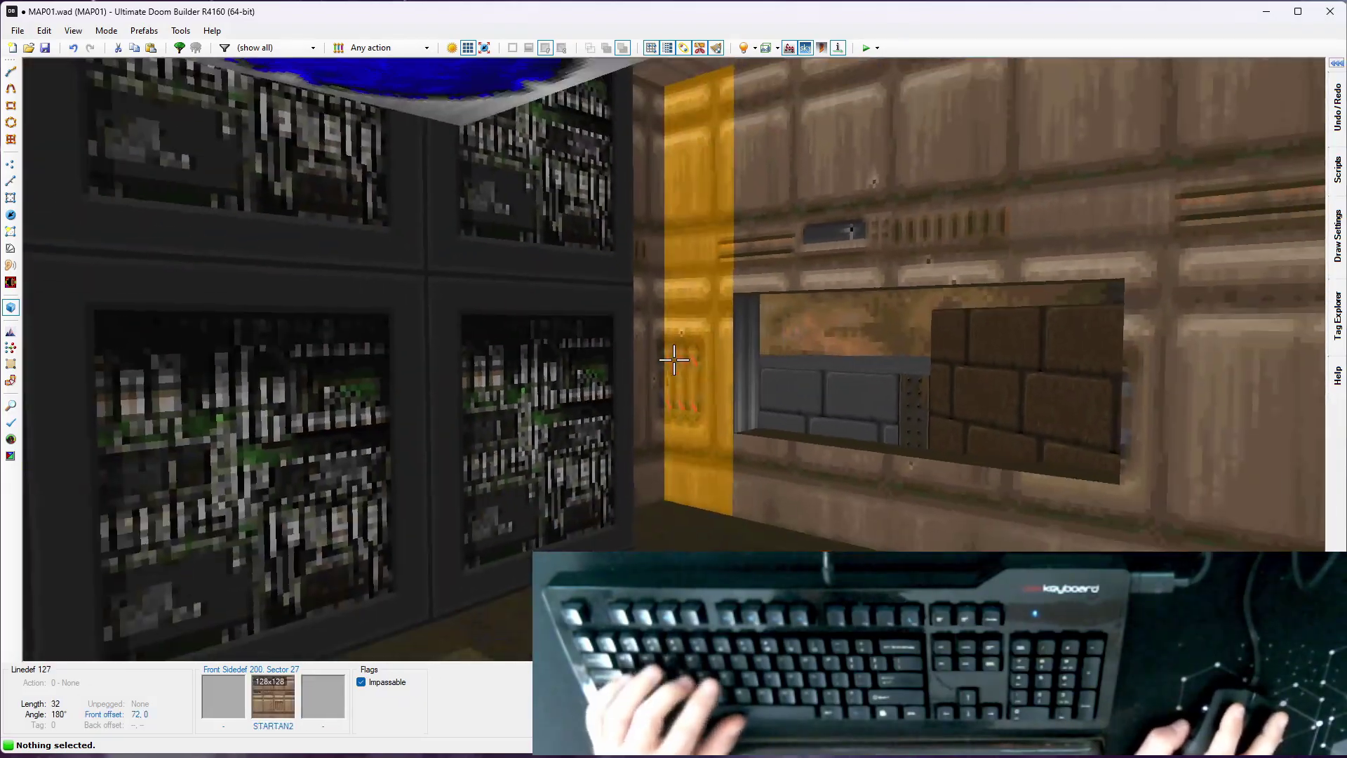
key(d)
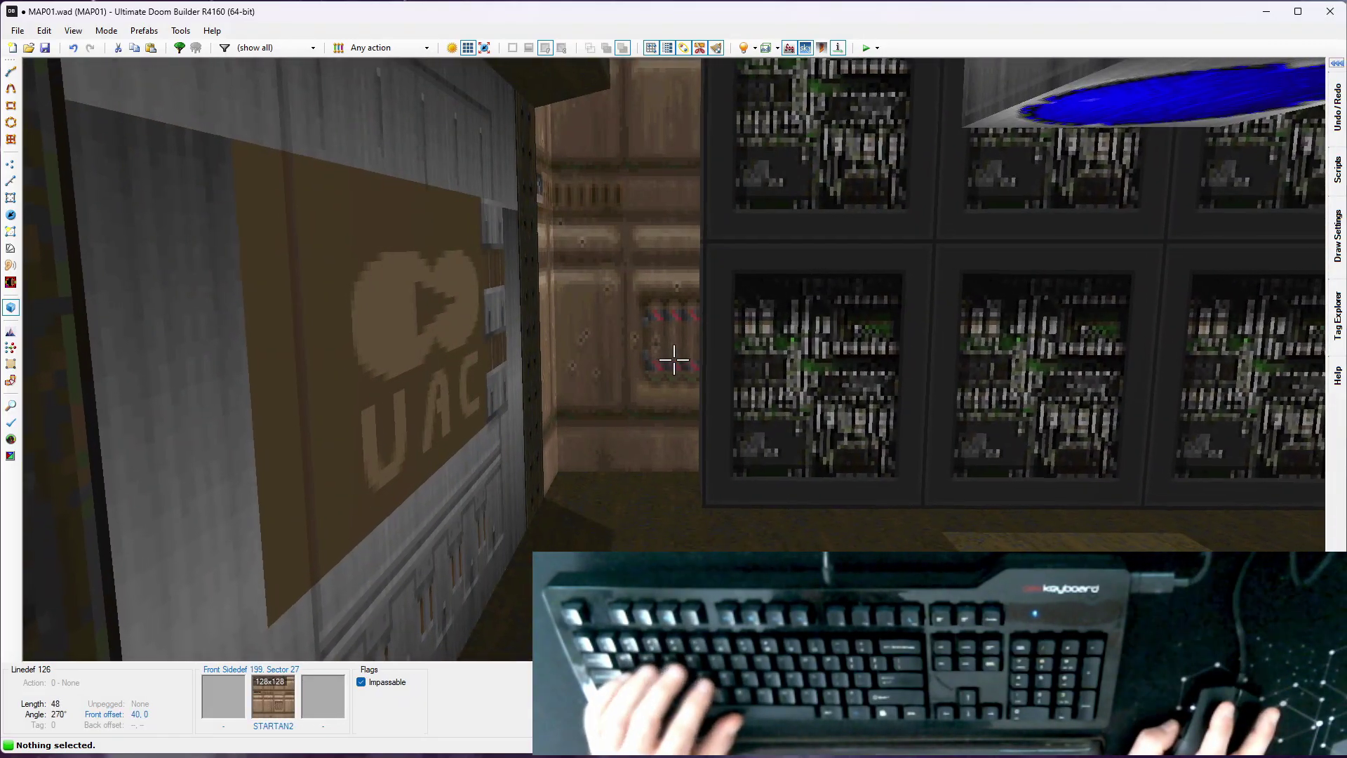
Draw diagonal lines across the two room corners beside the computer block to split off triangular floor sectors
key(q)
scroll(640, 314, down, 4)
key(space)
scroll(452, 314, up, 4)
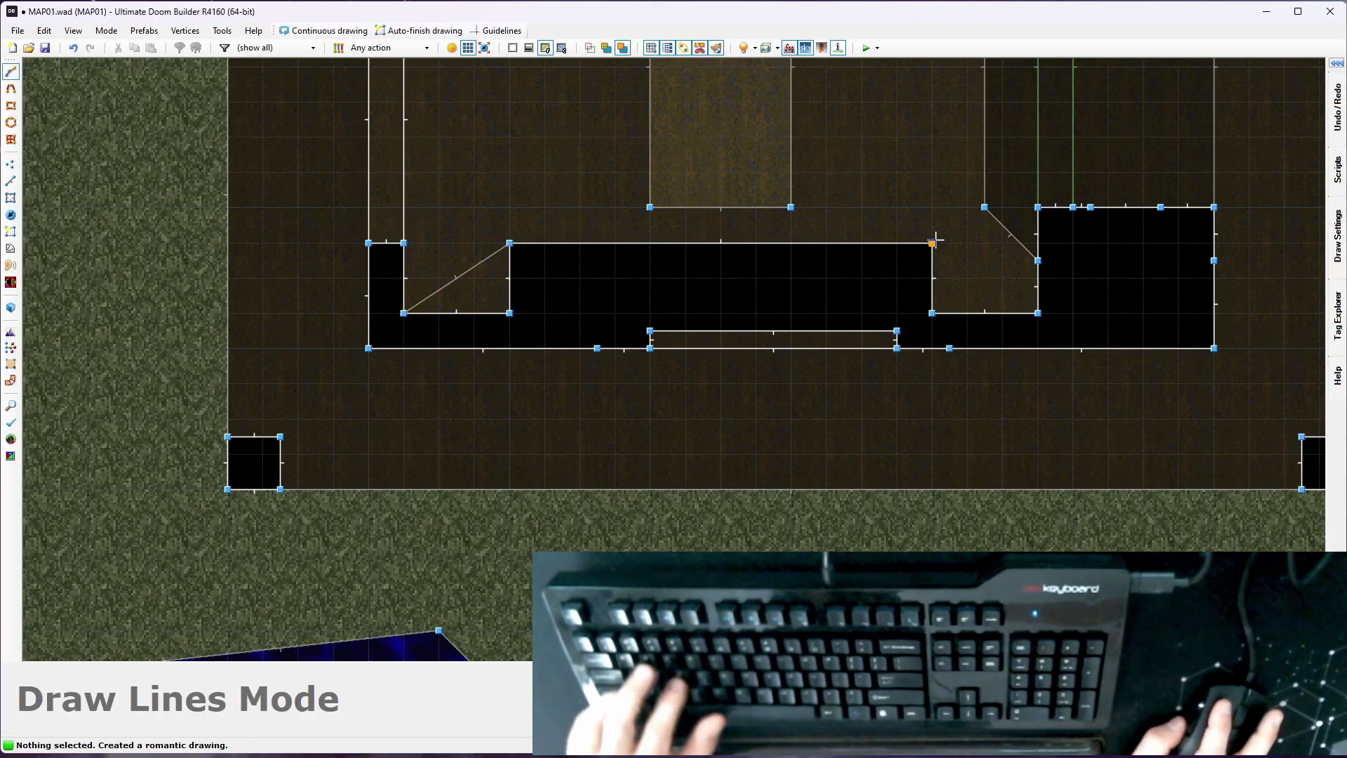
key(q)
Select the floors of the two triangular corner sectors beside the computer block and lower their brightness together
mouse_move(673, 359)
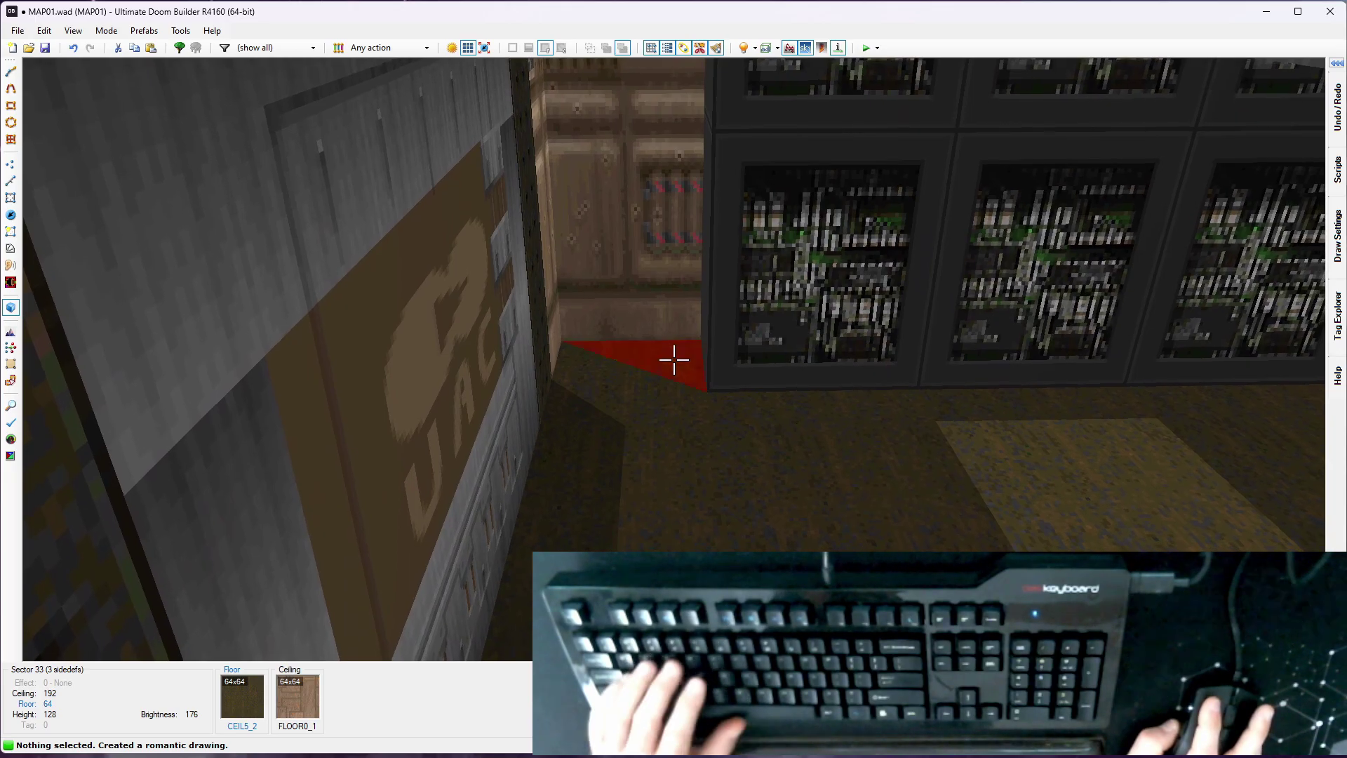
click(673, 359)
click(674, 359)
right_click(674, 359)
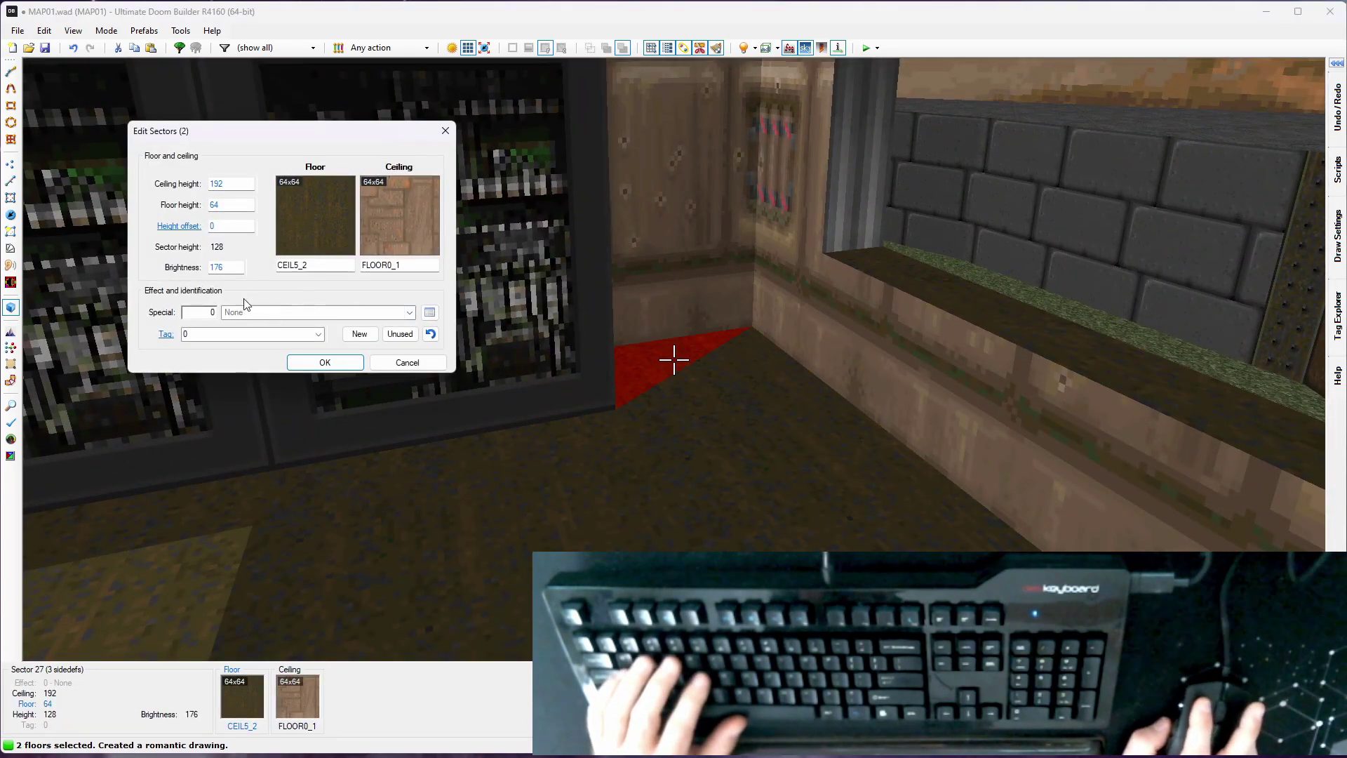
click(324, 362)
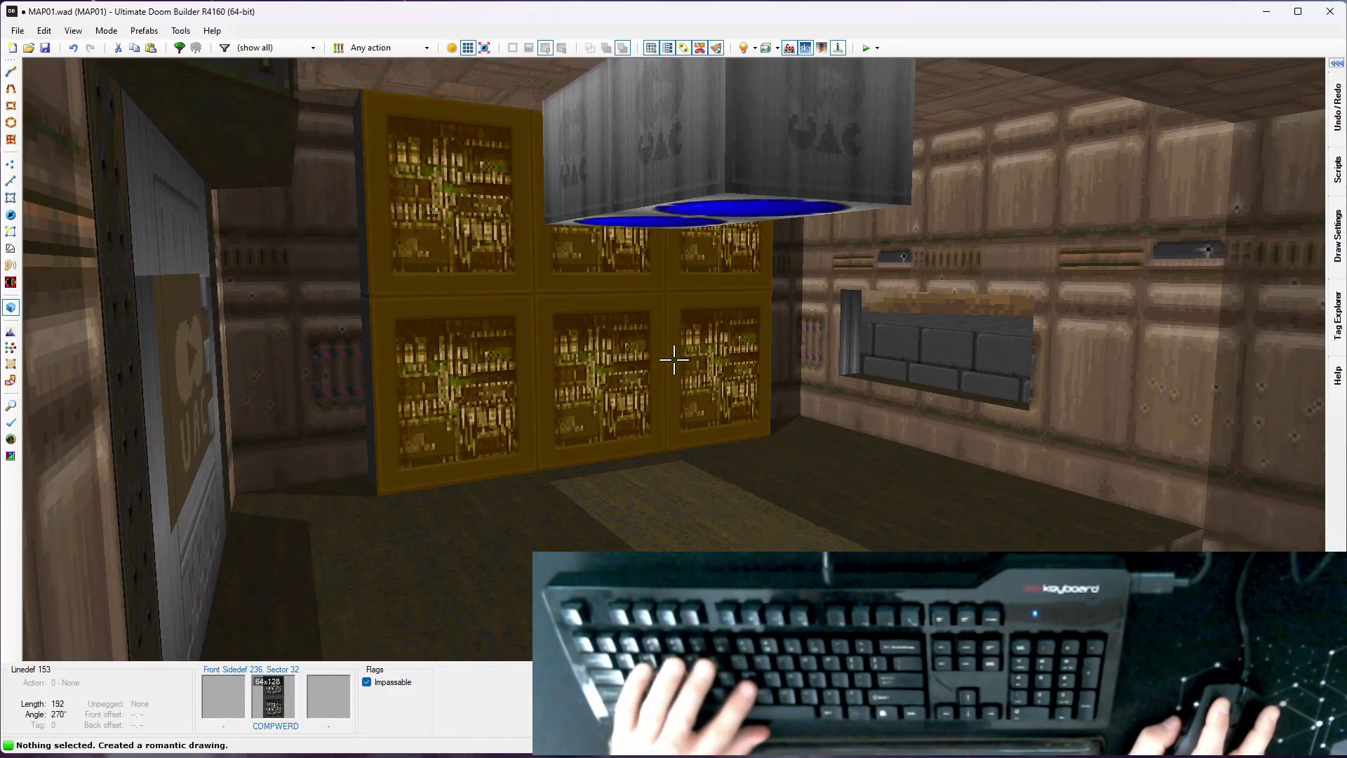
Test the map in Crispy Doom, opening the UAC door and walking through the room to the window
key(w)
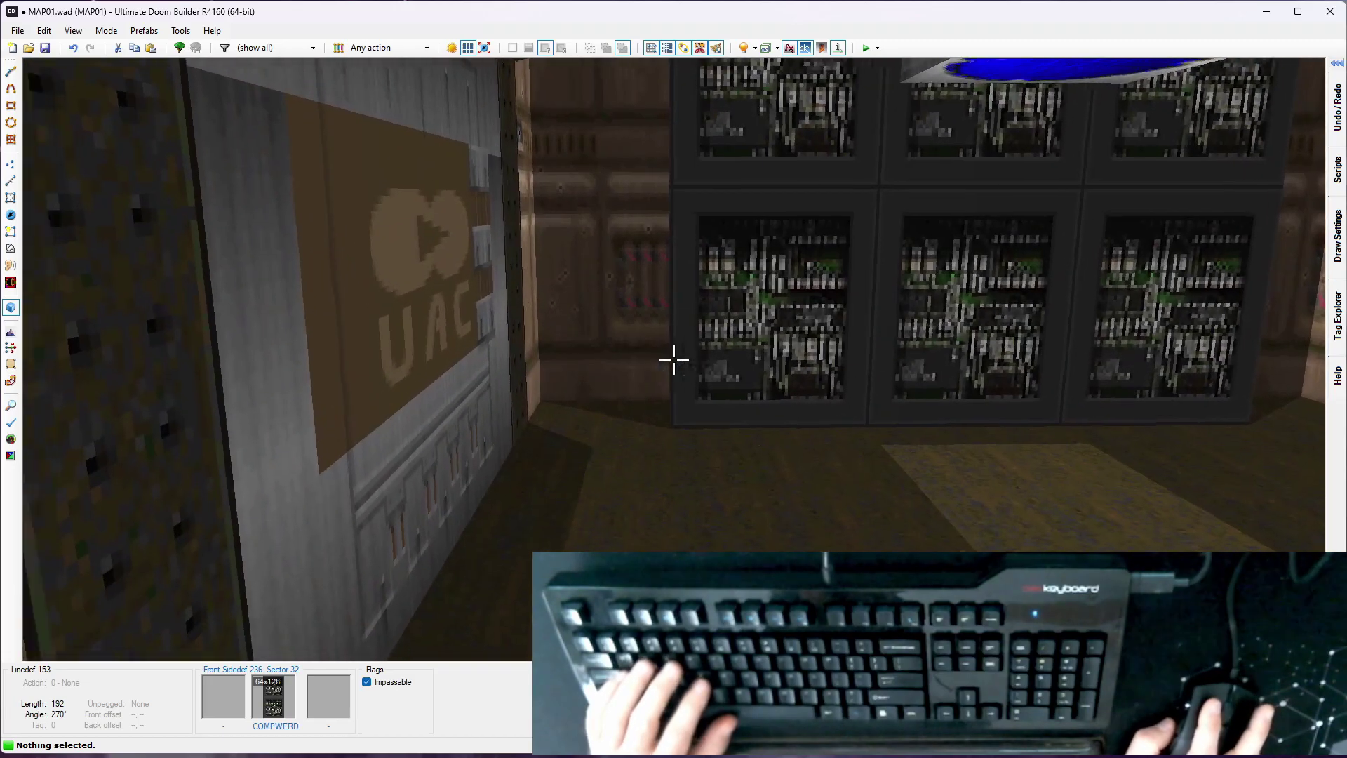
key(w)
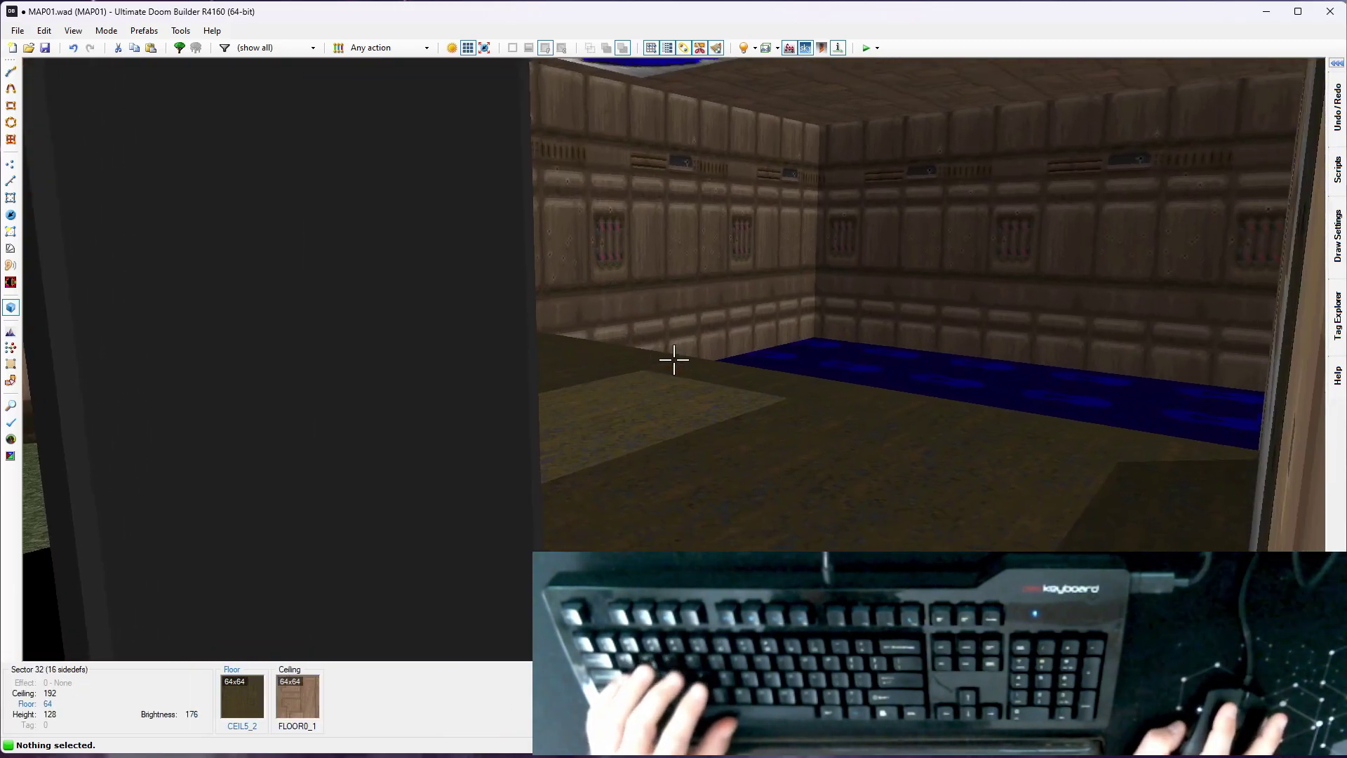
key(e)
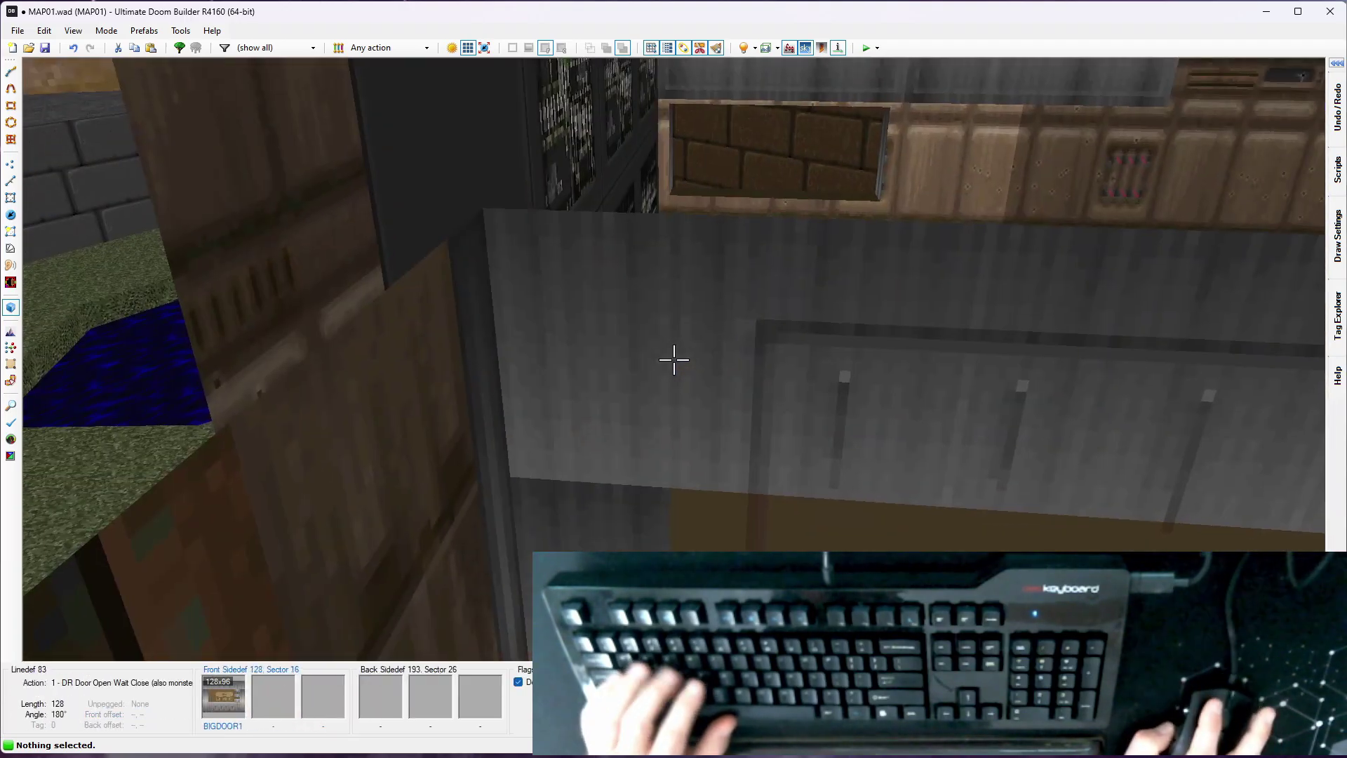
key(q)
key(F9)
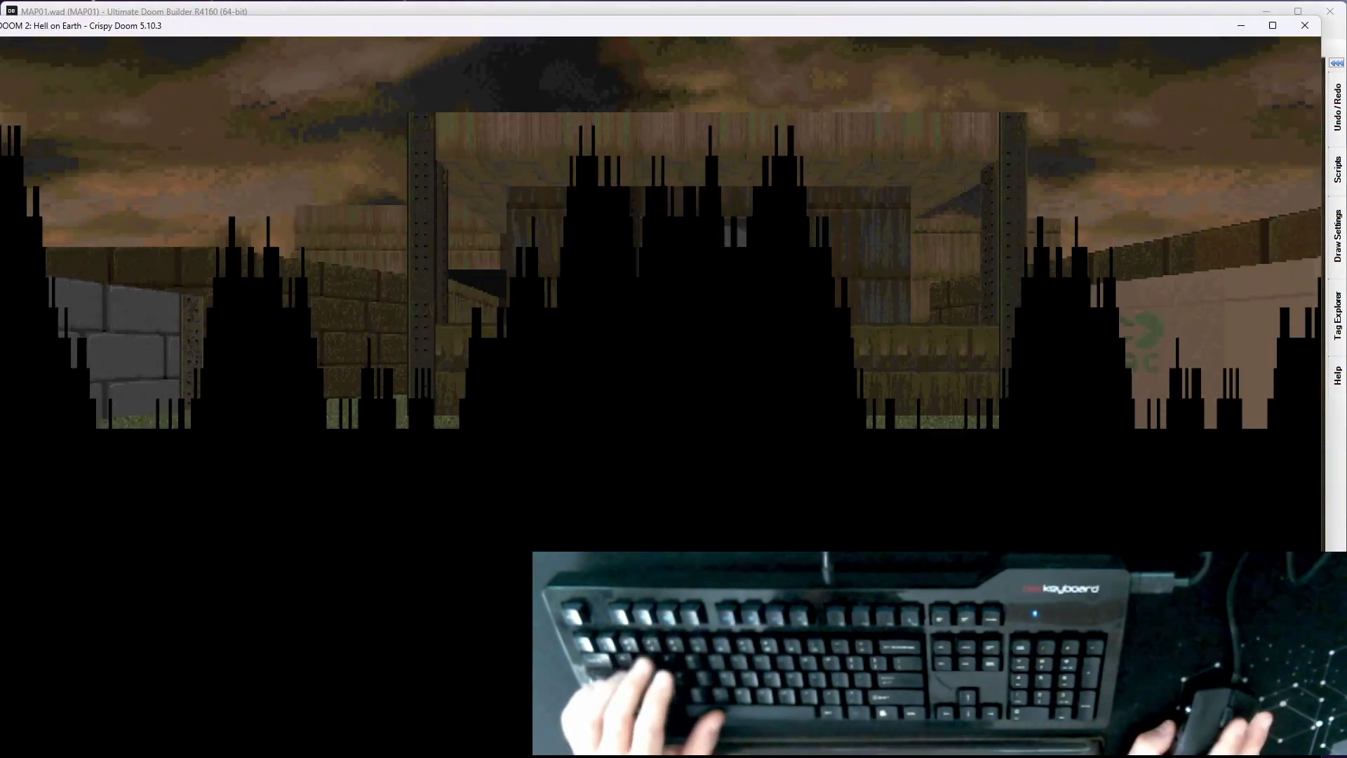
key(w)
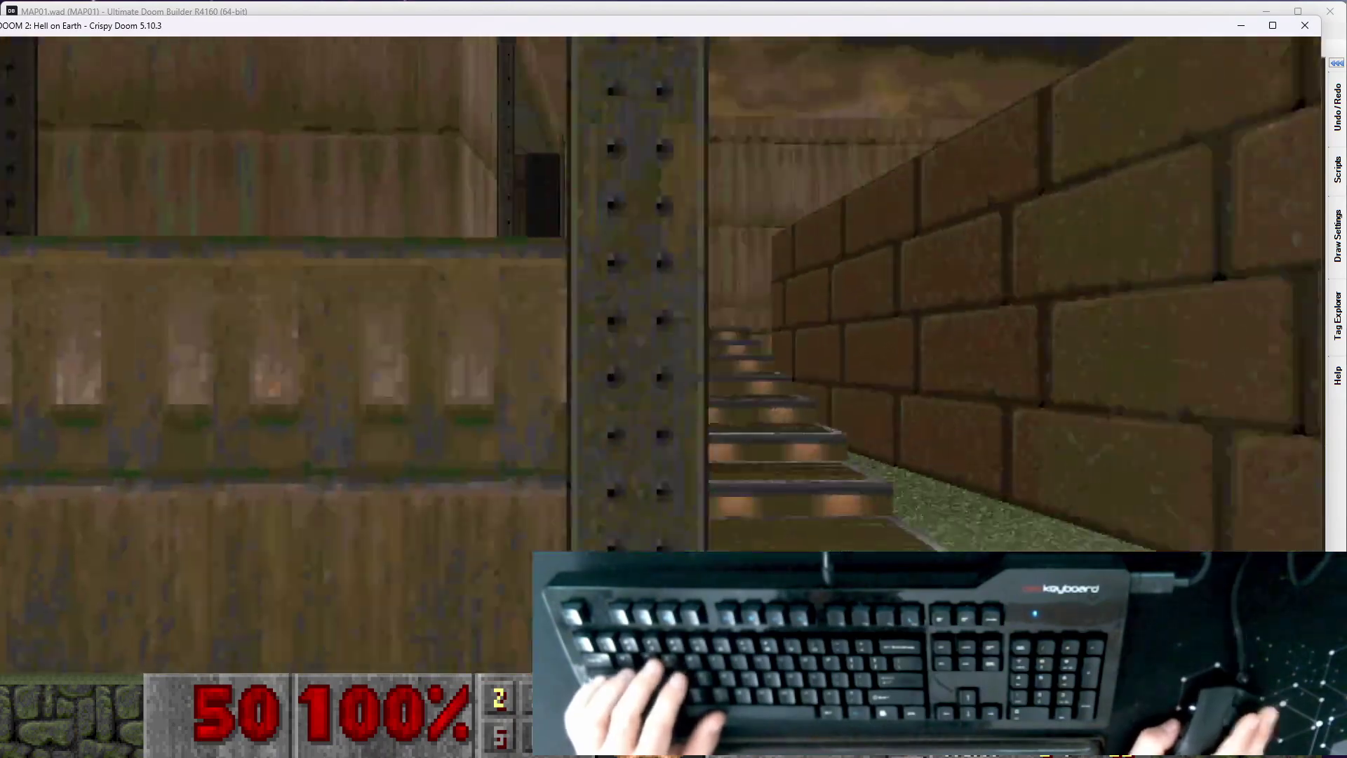
key(space)
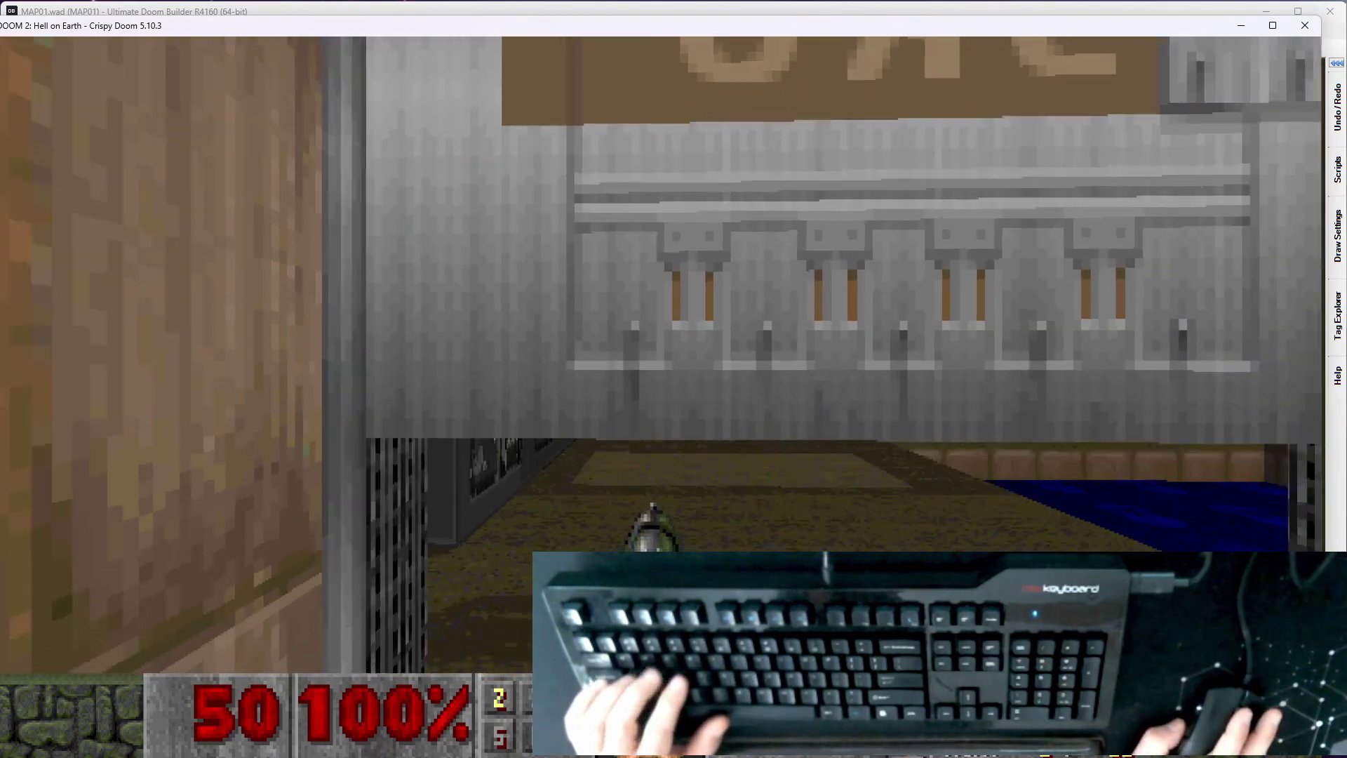
key(w)
key(w)
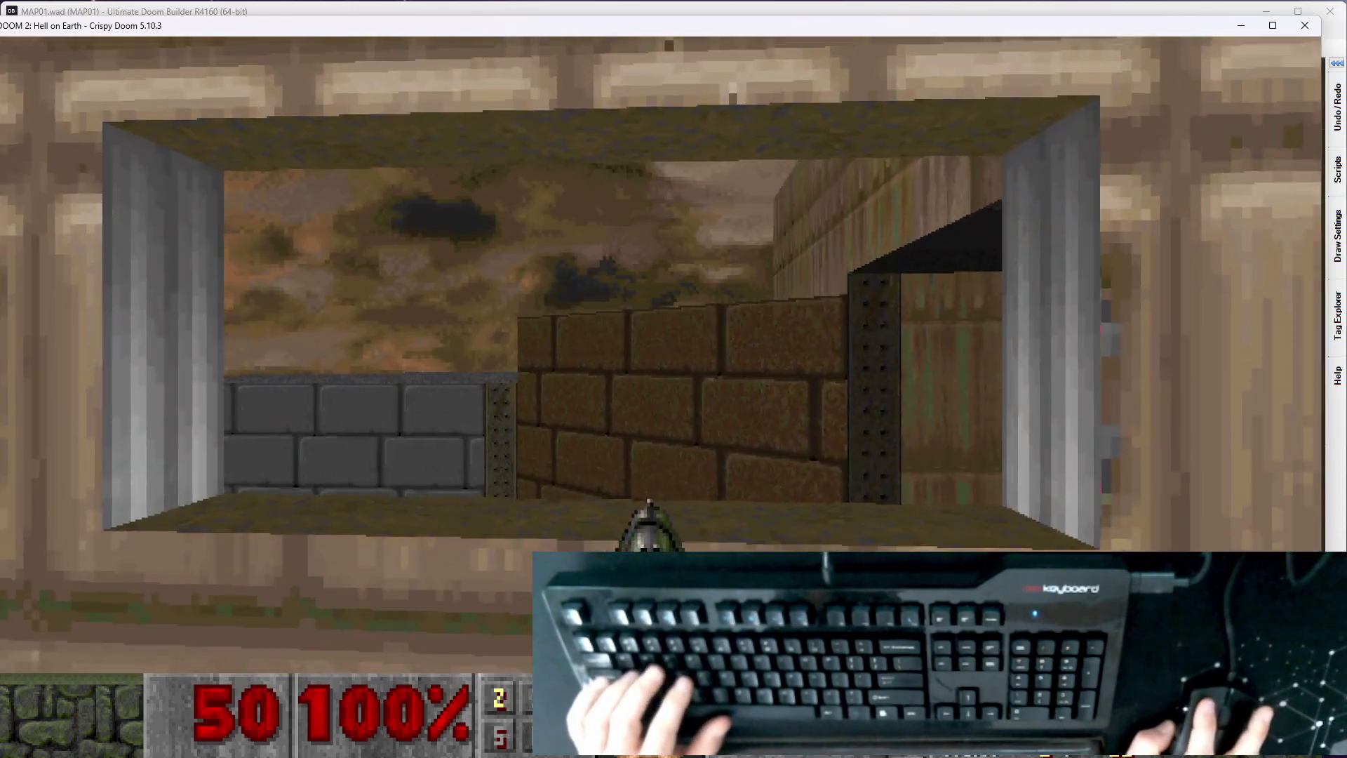
Fire through the window from several positions to check its opening and the outdoor view
click(650, 344)
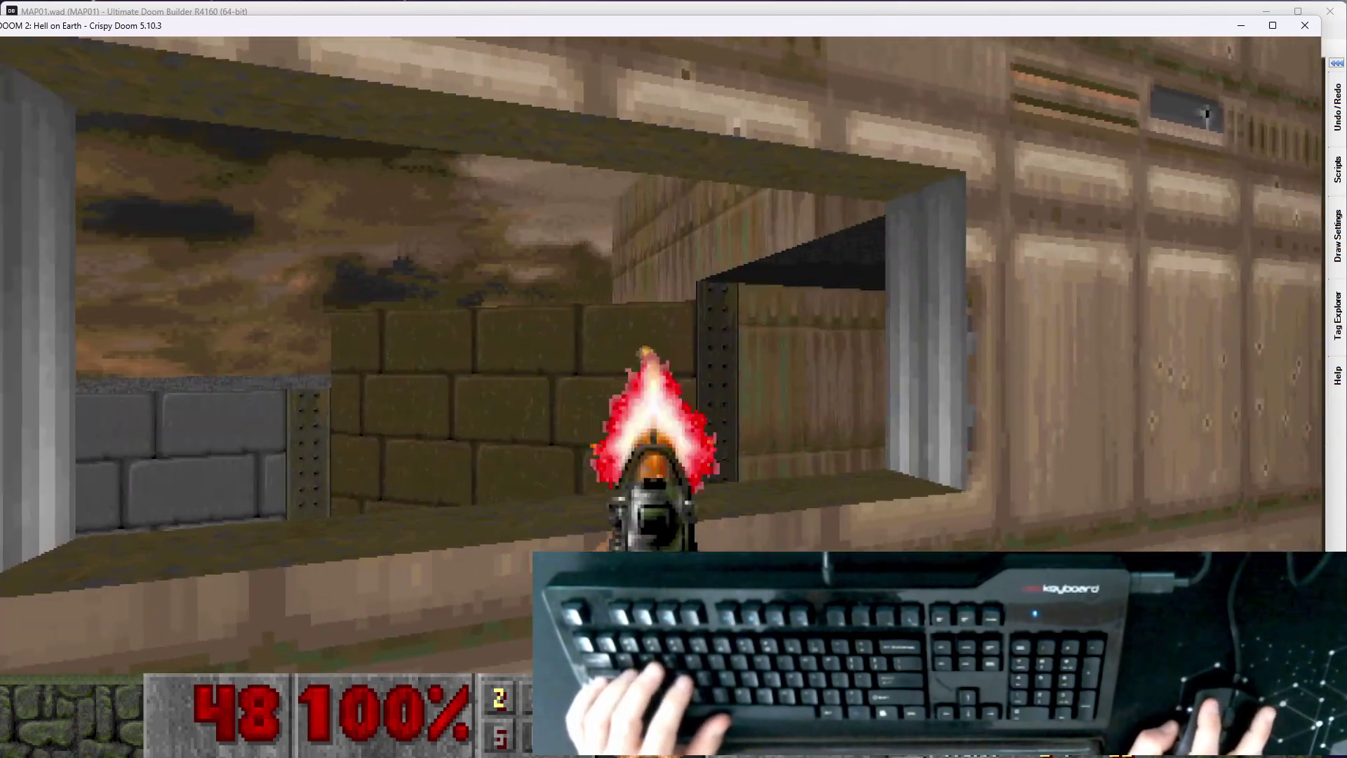
key(a)
click(649, 344)
key(a)
click(649, 344)
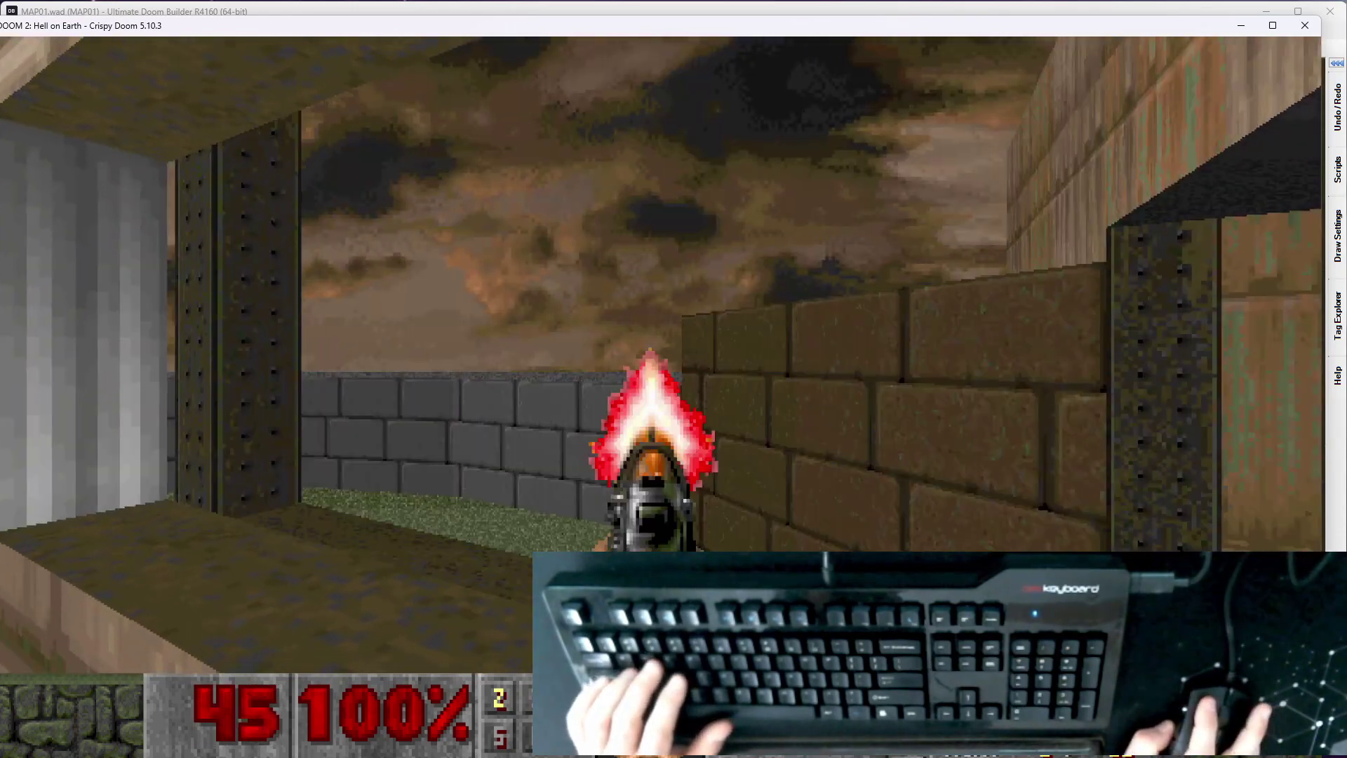
key(w)
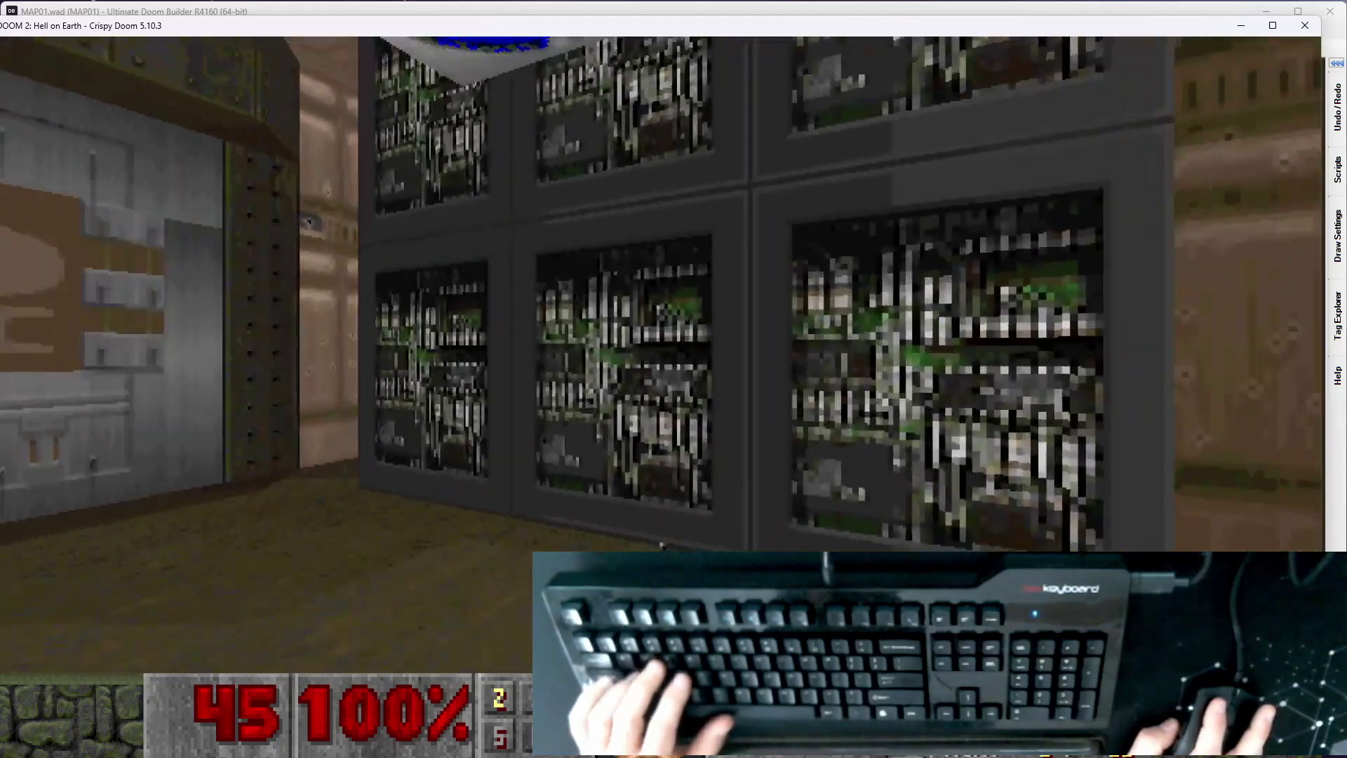
Examine the computer block, the shaded corners, the ceiling lamp and the sunken blue floor in the game, and quit the test
key(s)
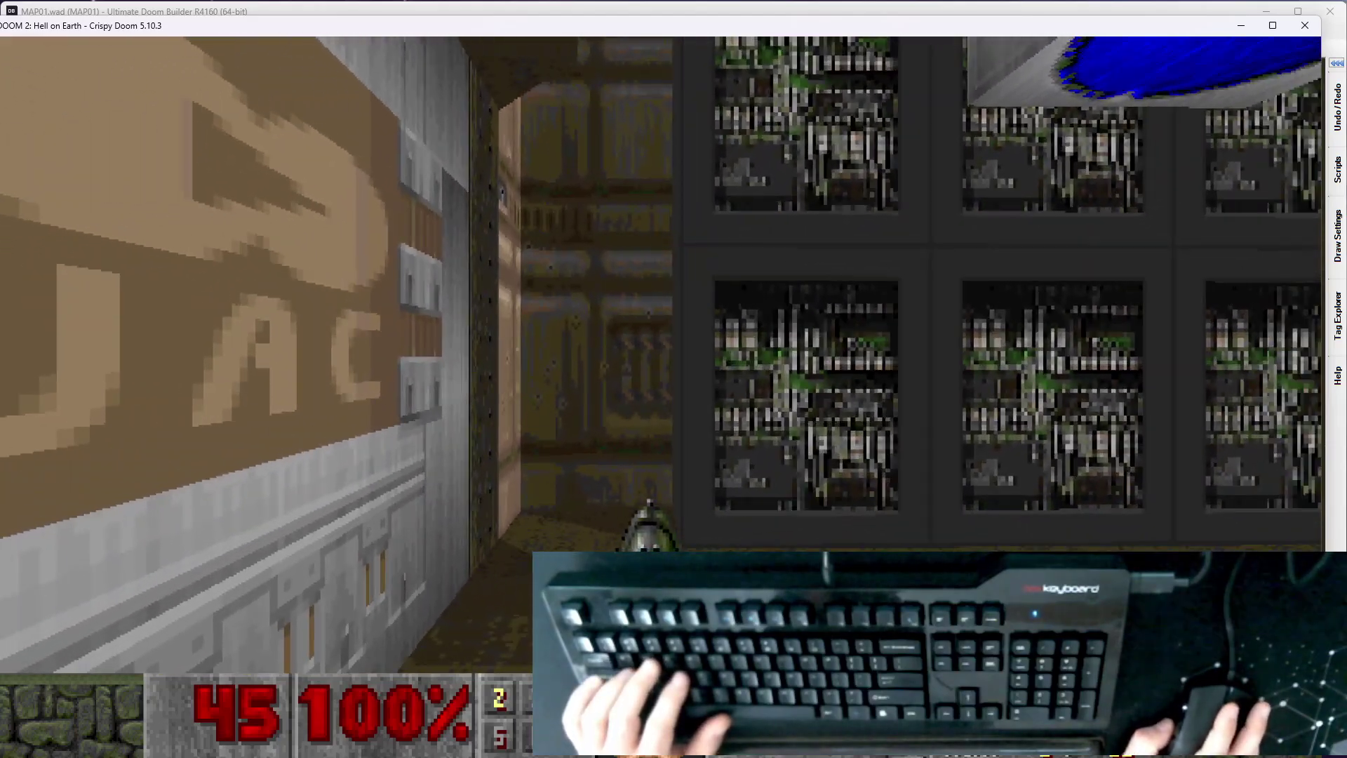
key(Right)
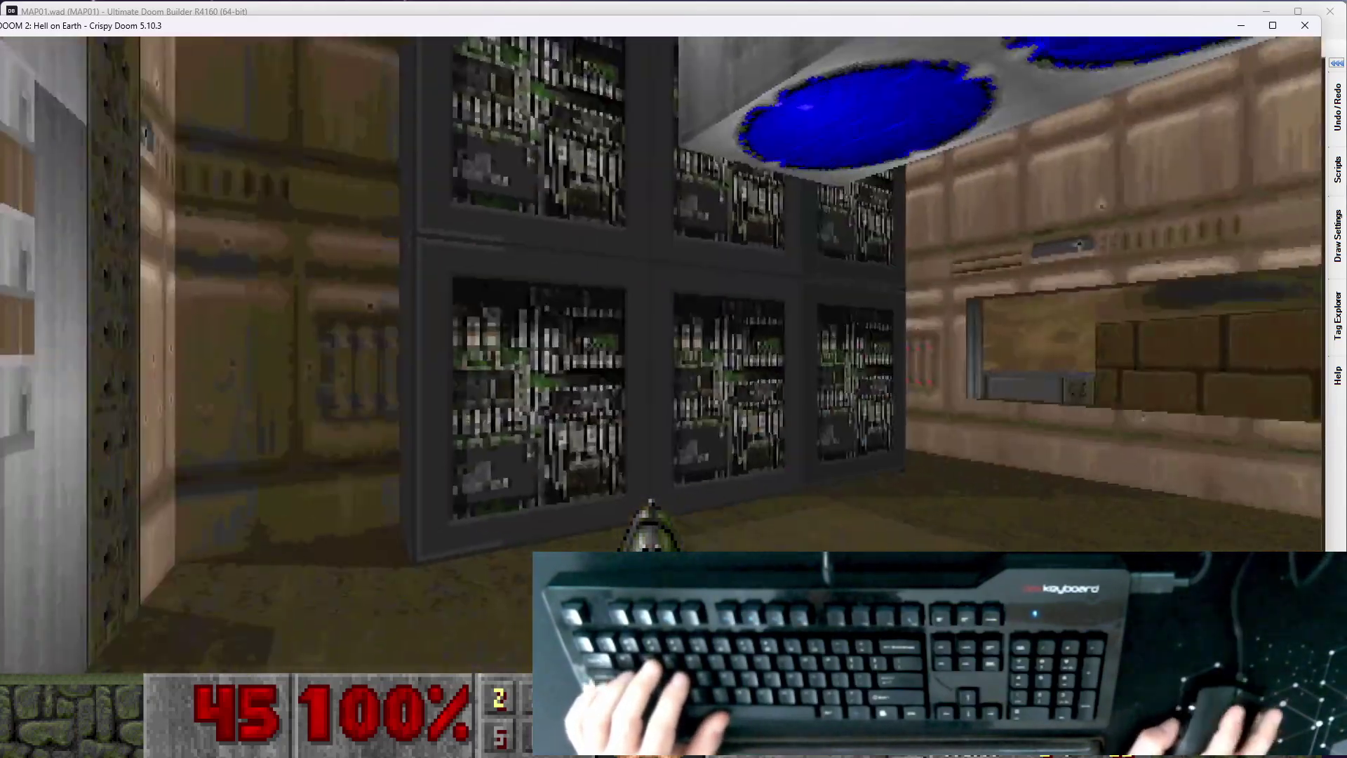
key(a)
key(d)
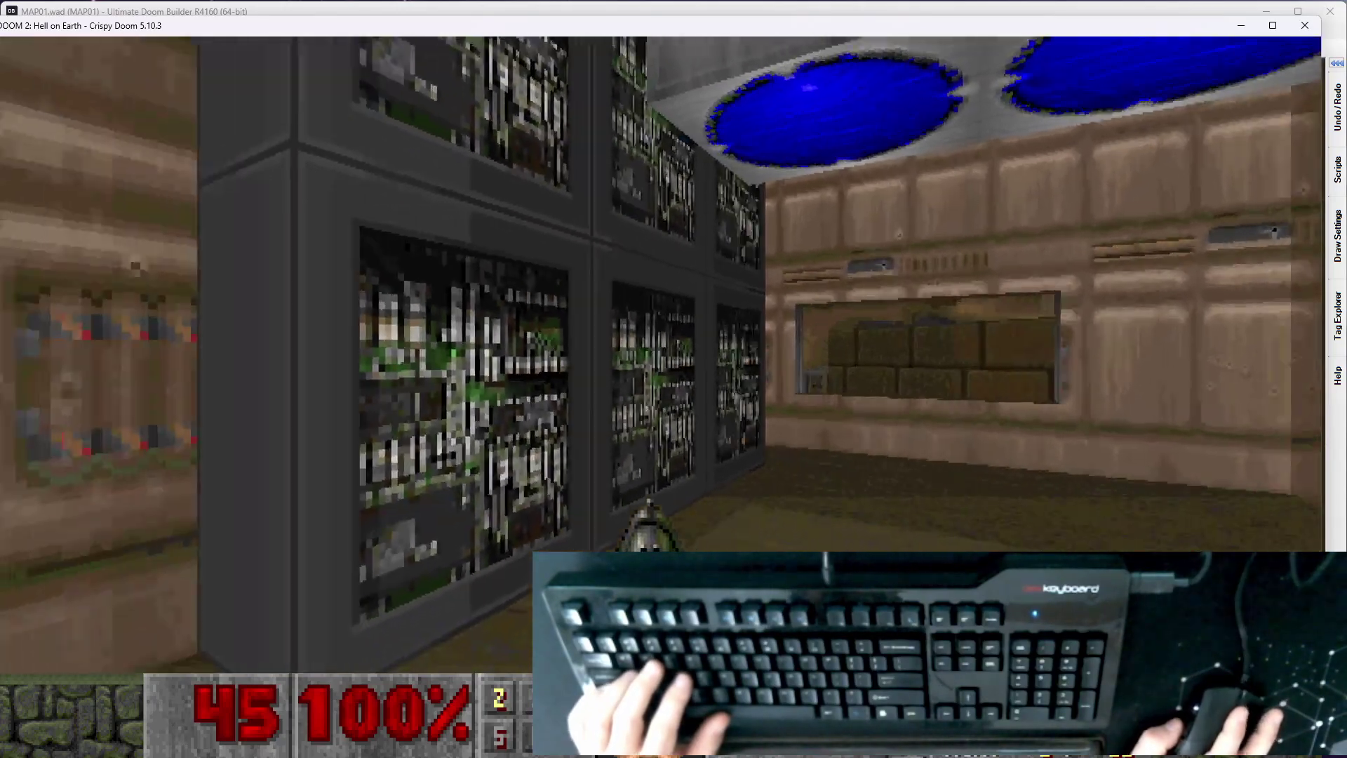
key(a)
key(Right)
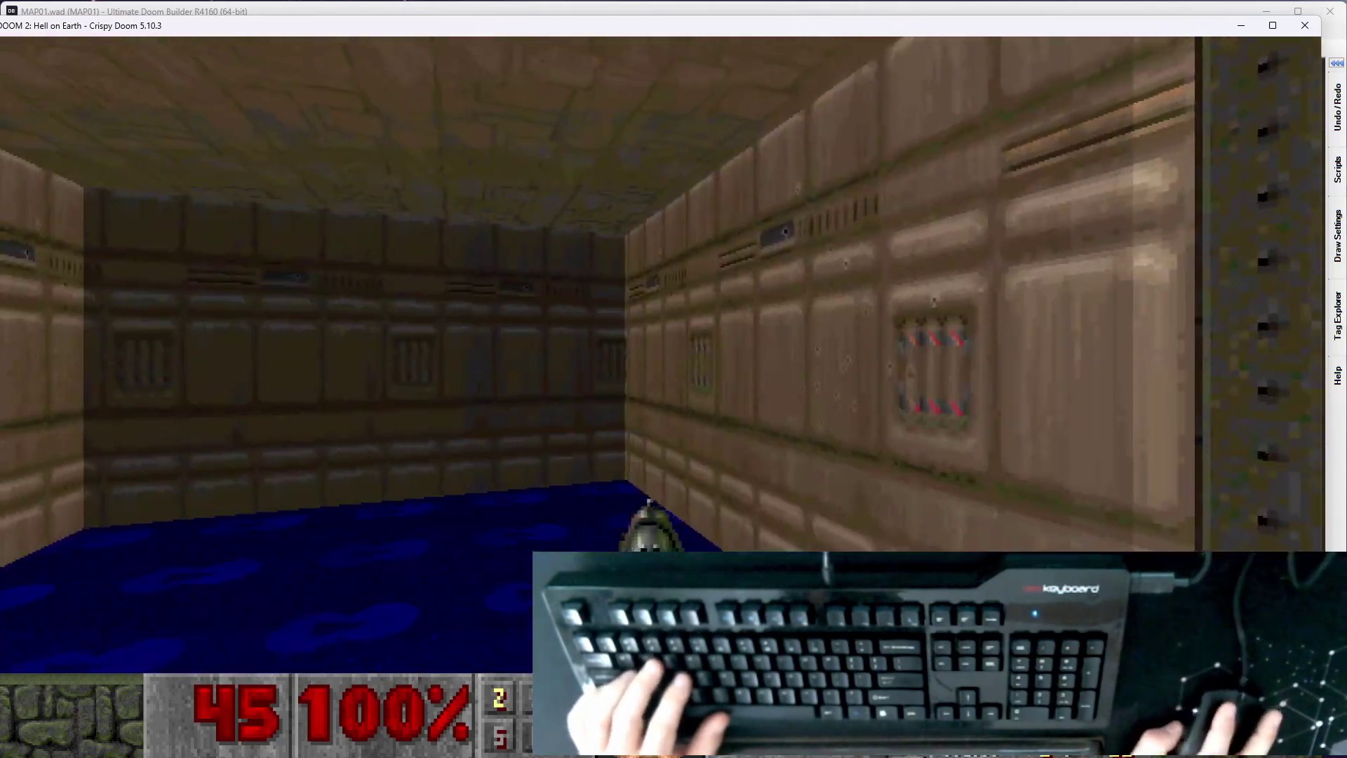
key(Left)
key(w)
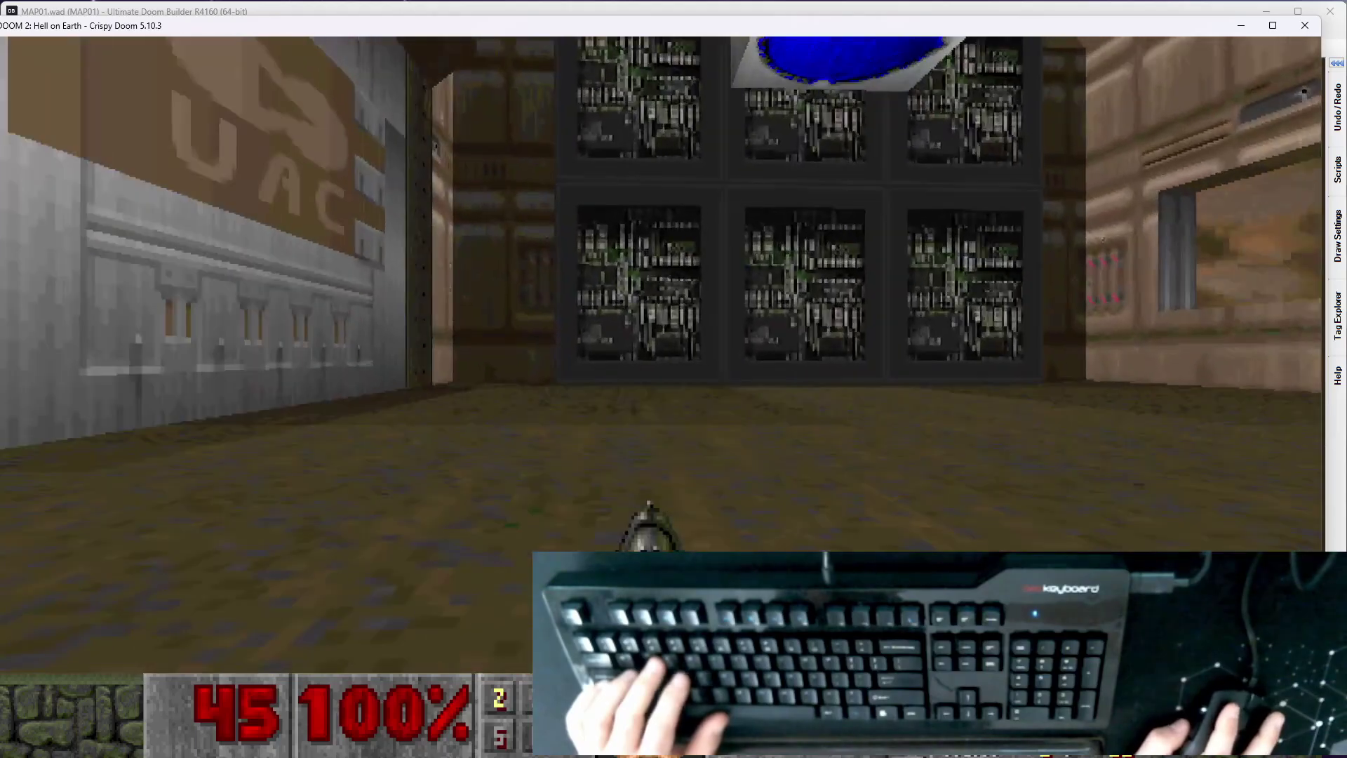
key(w)
key(s)
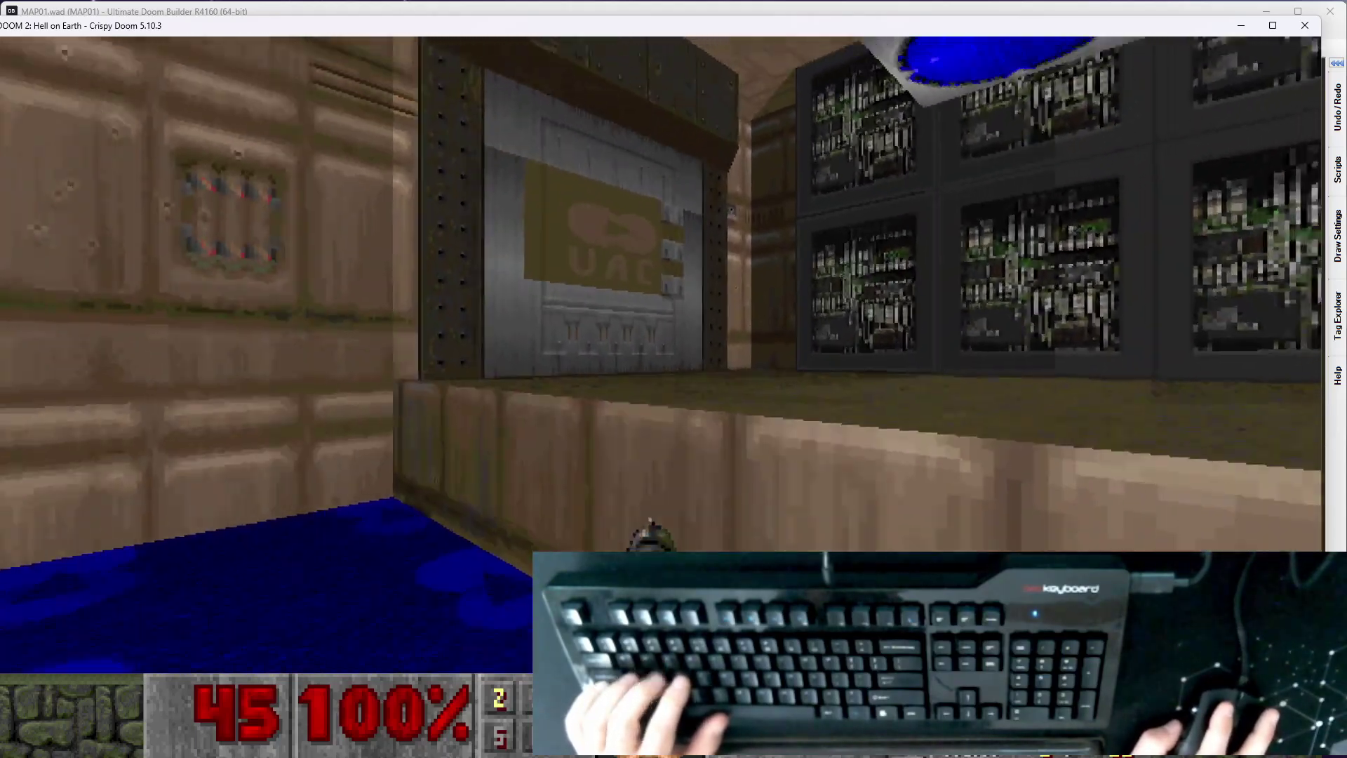
key(F10)
key(y)
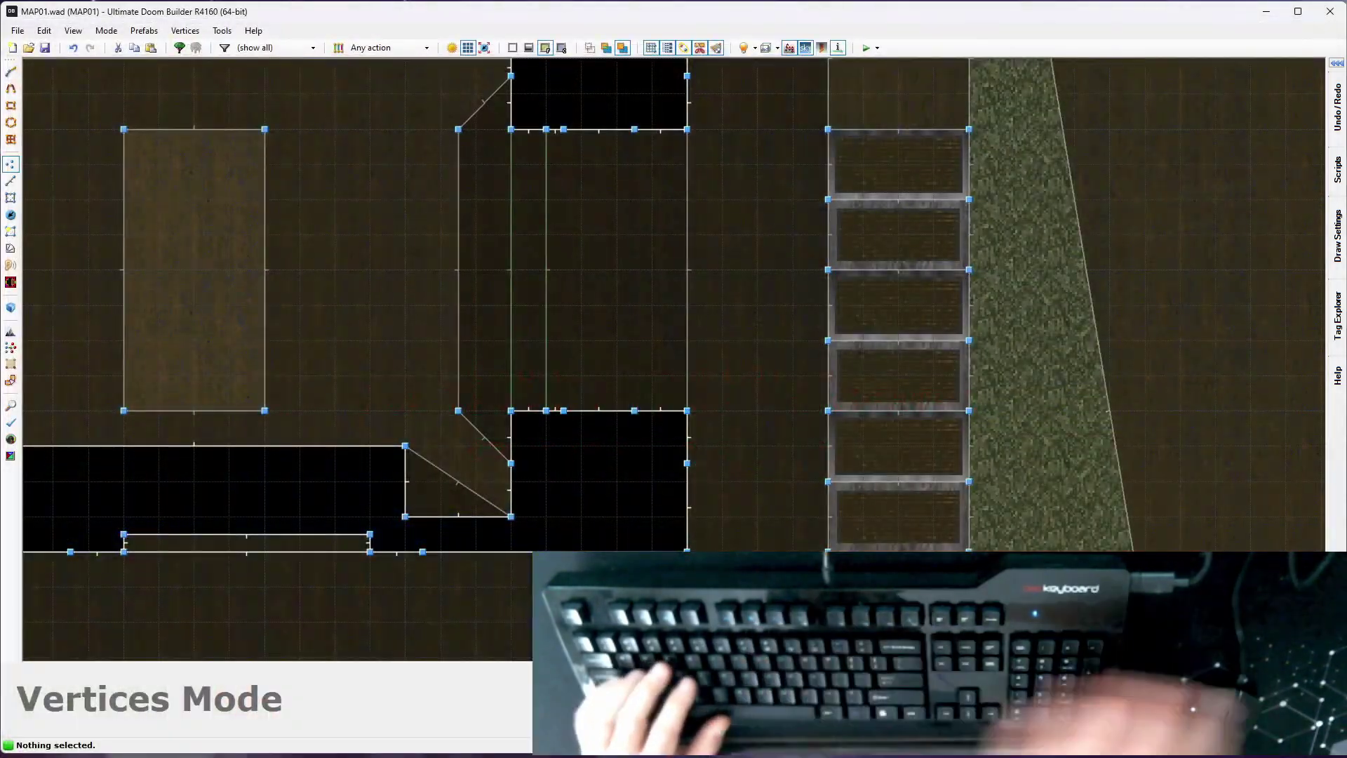
Draw two adjoining step sectors, each 192 by 32 units, on the sunken blue floor along the platform's edge
scroll(771, 524, down, 3)
scroll(500, 217, up, 1)
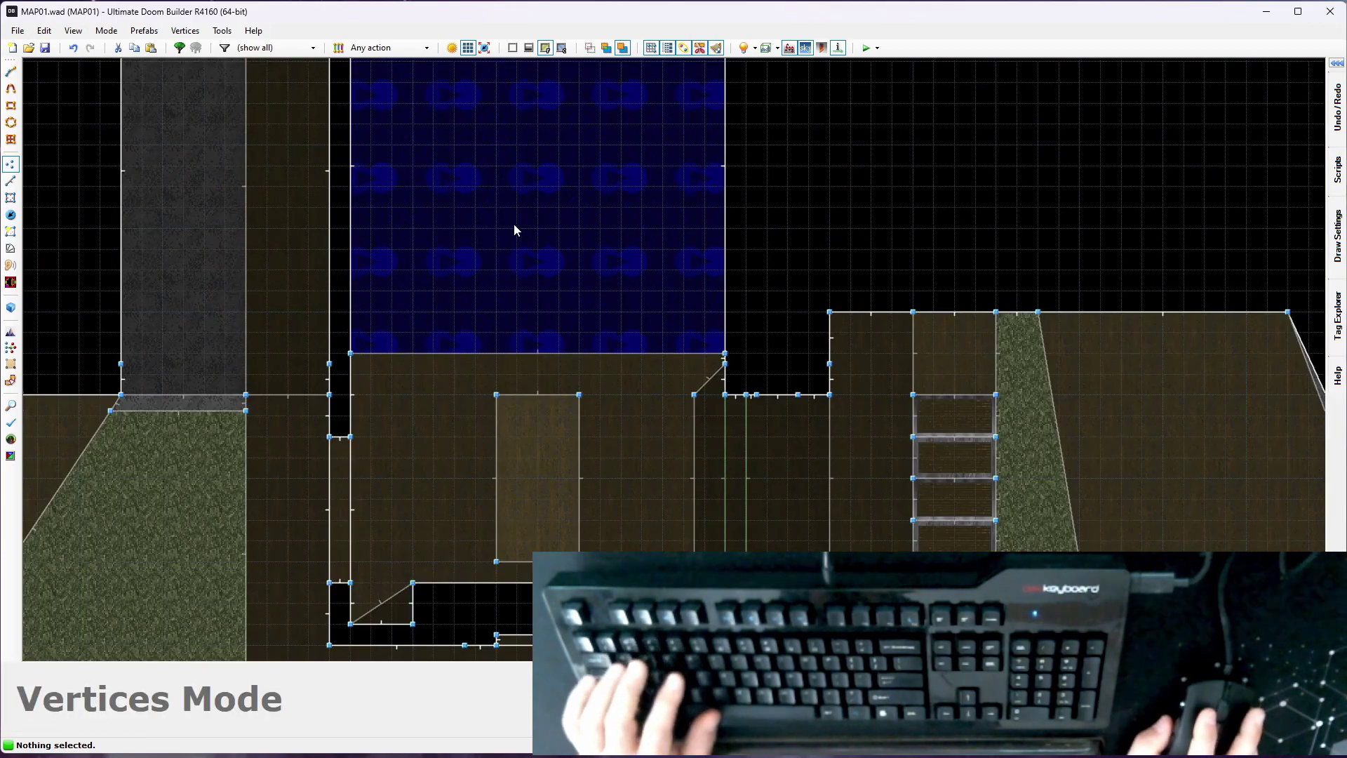
key(w)
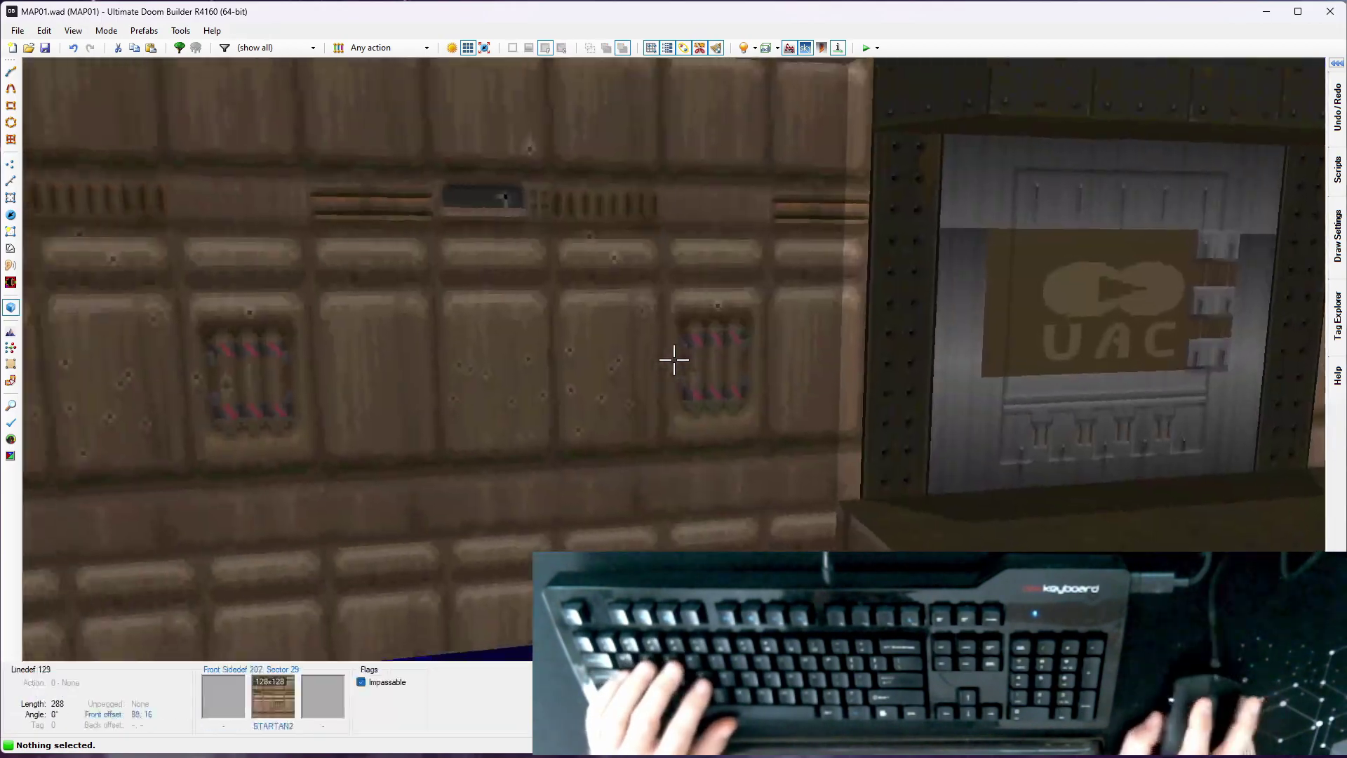
key(d)
key(e)
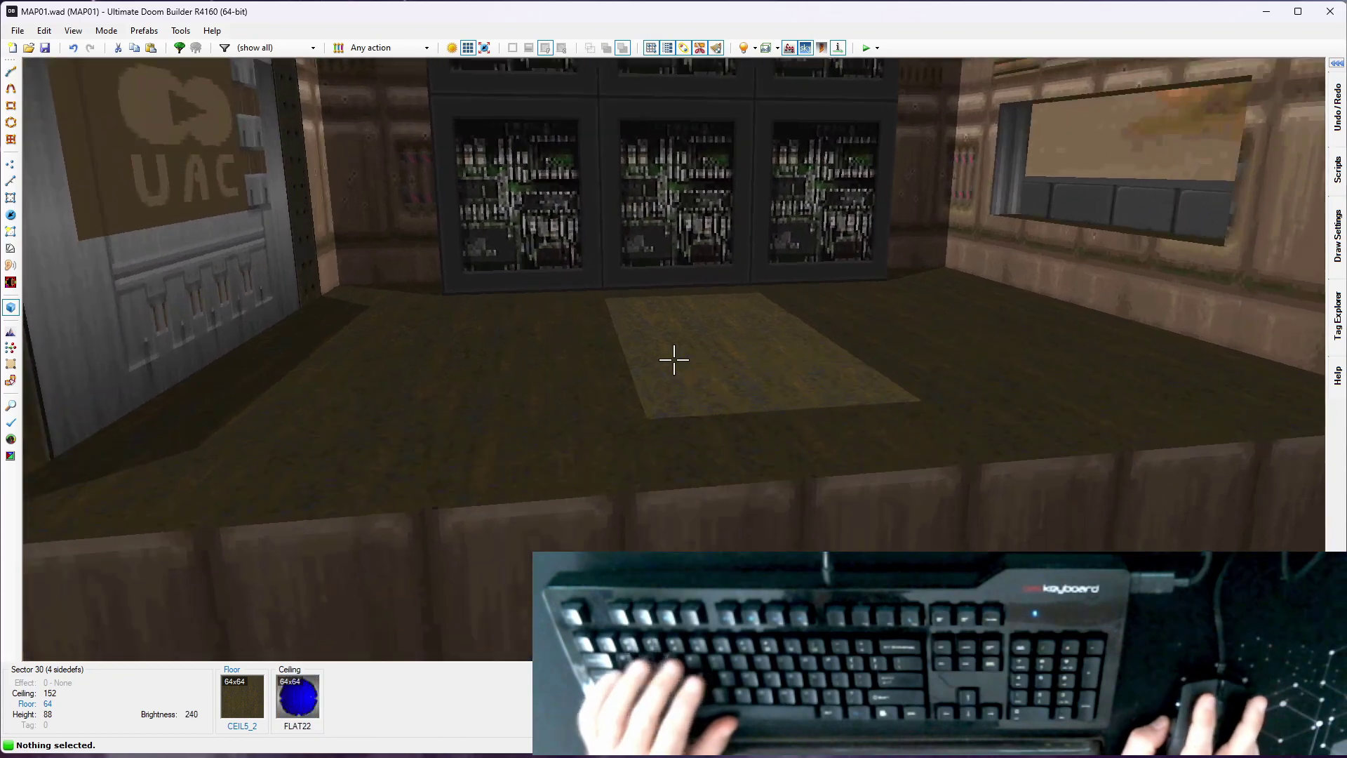
key(w)
scroll(439, 346, up, 2)
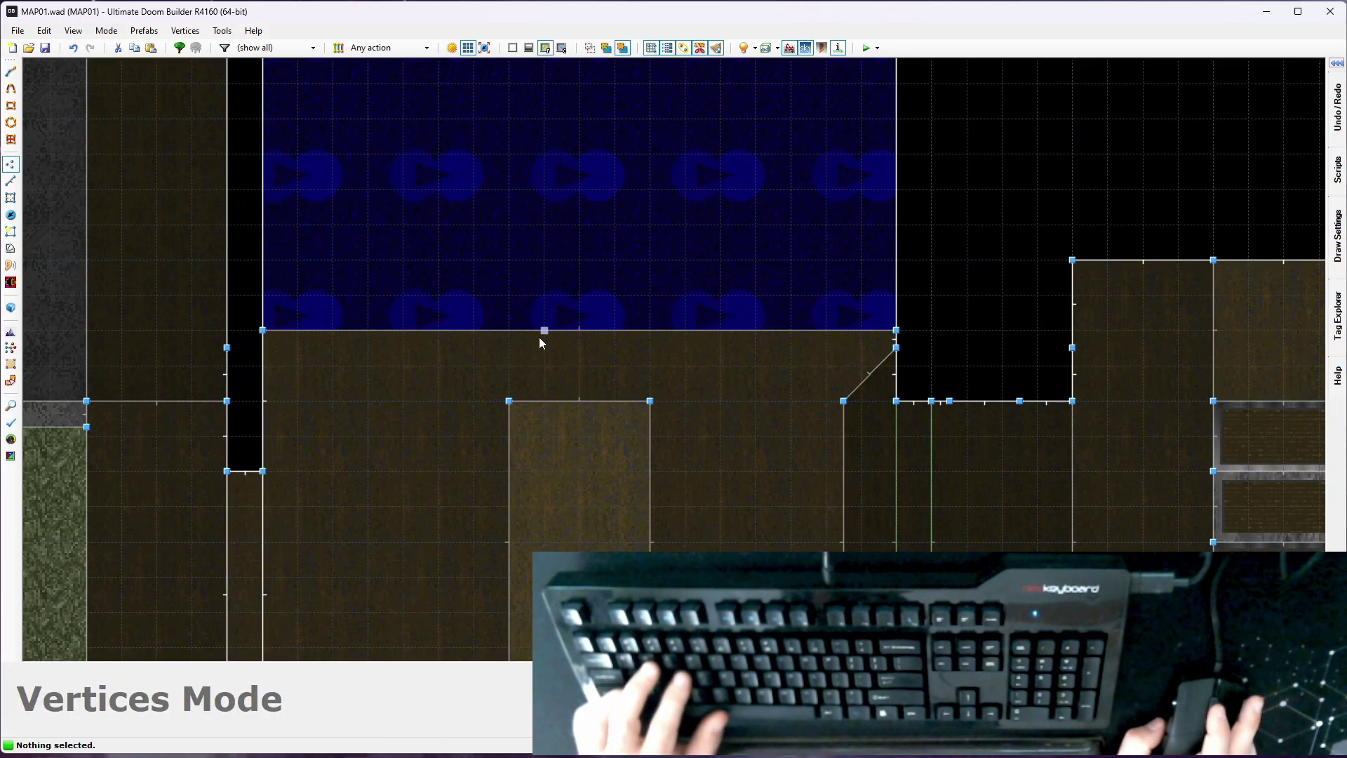
key(d)
click(368, 330)
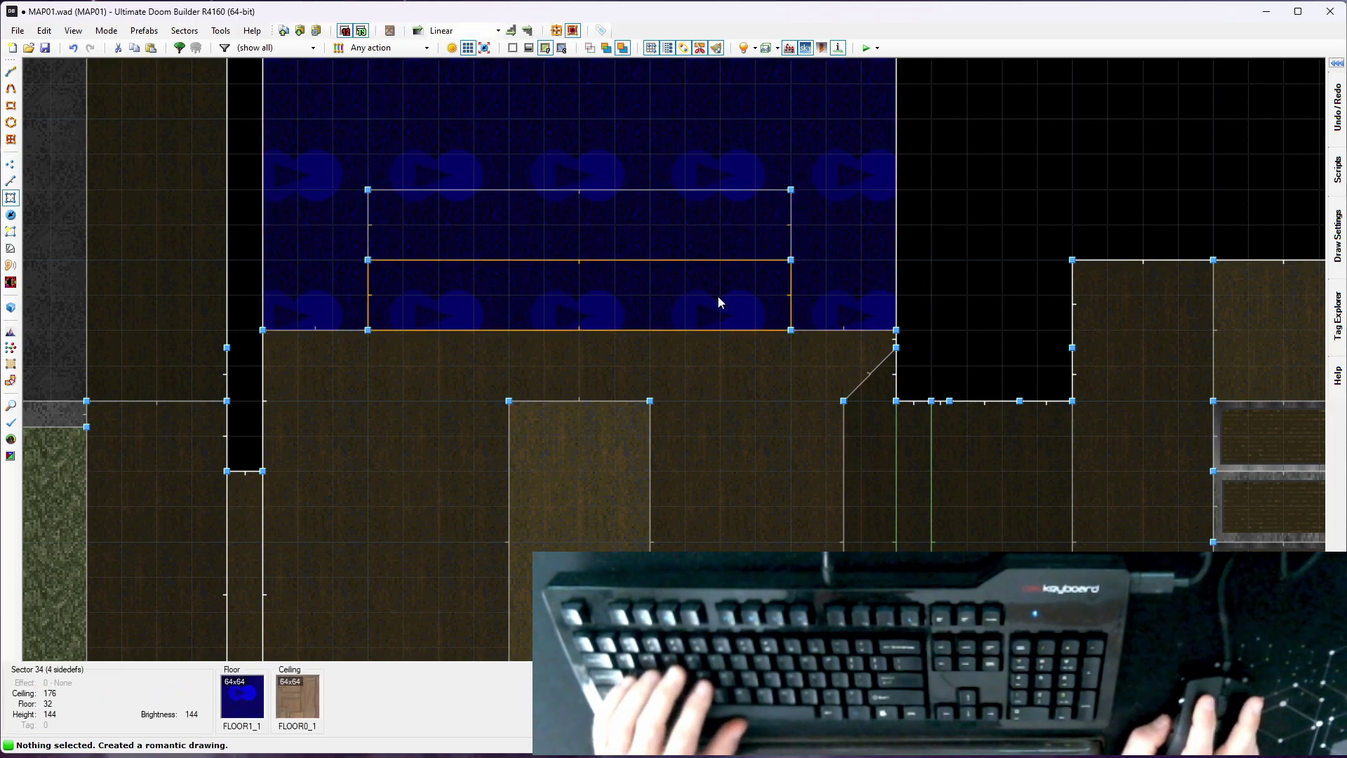
Flip the boundary lines of the two step sectors so their front sides face the lower floor
scroll(552, 303, down, 1)
click(554, 305)
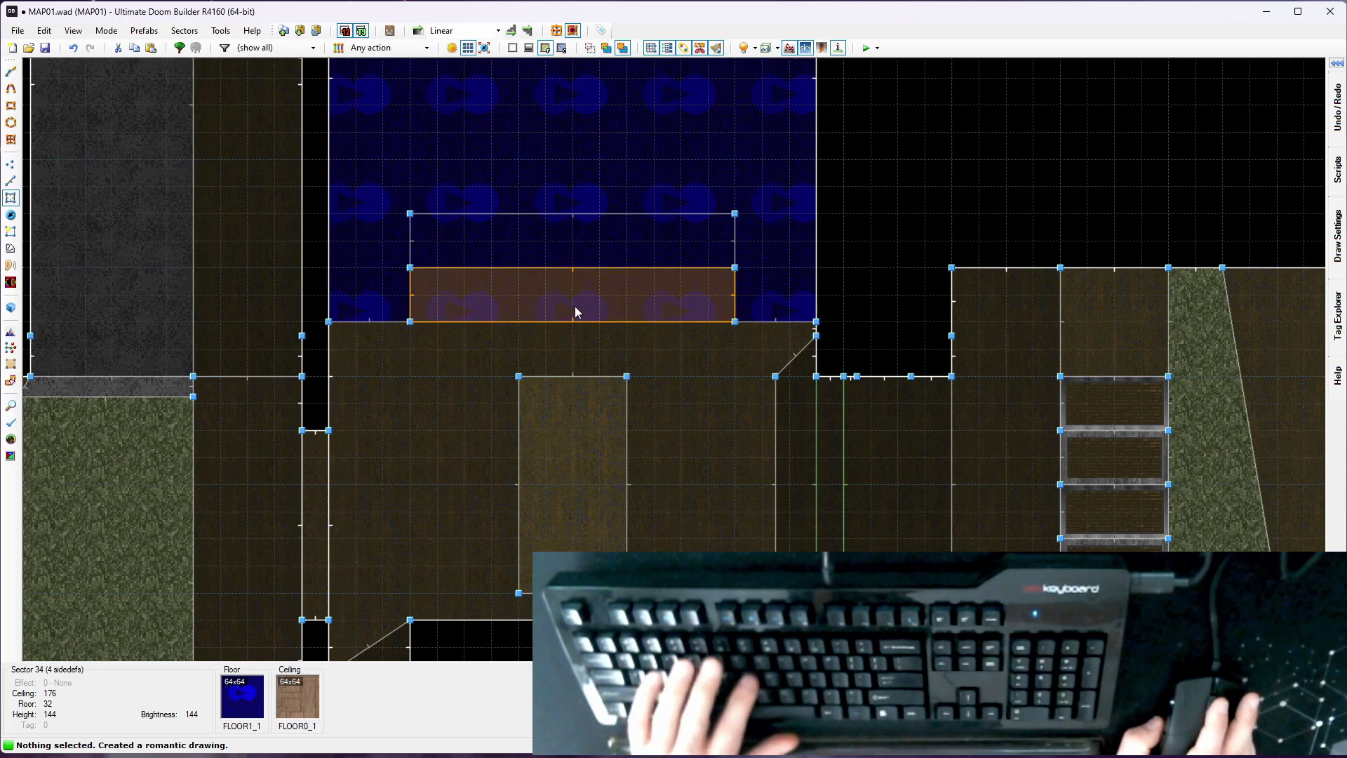
click(538, 226)
click(554, 287)
key(l)
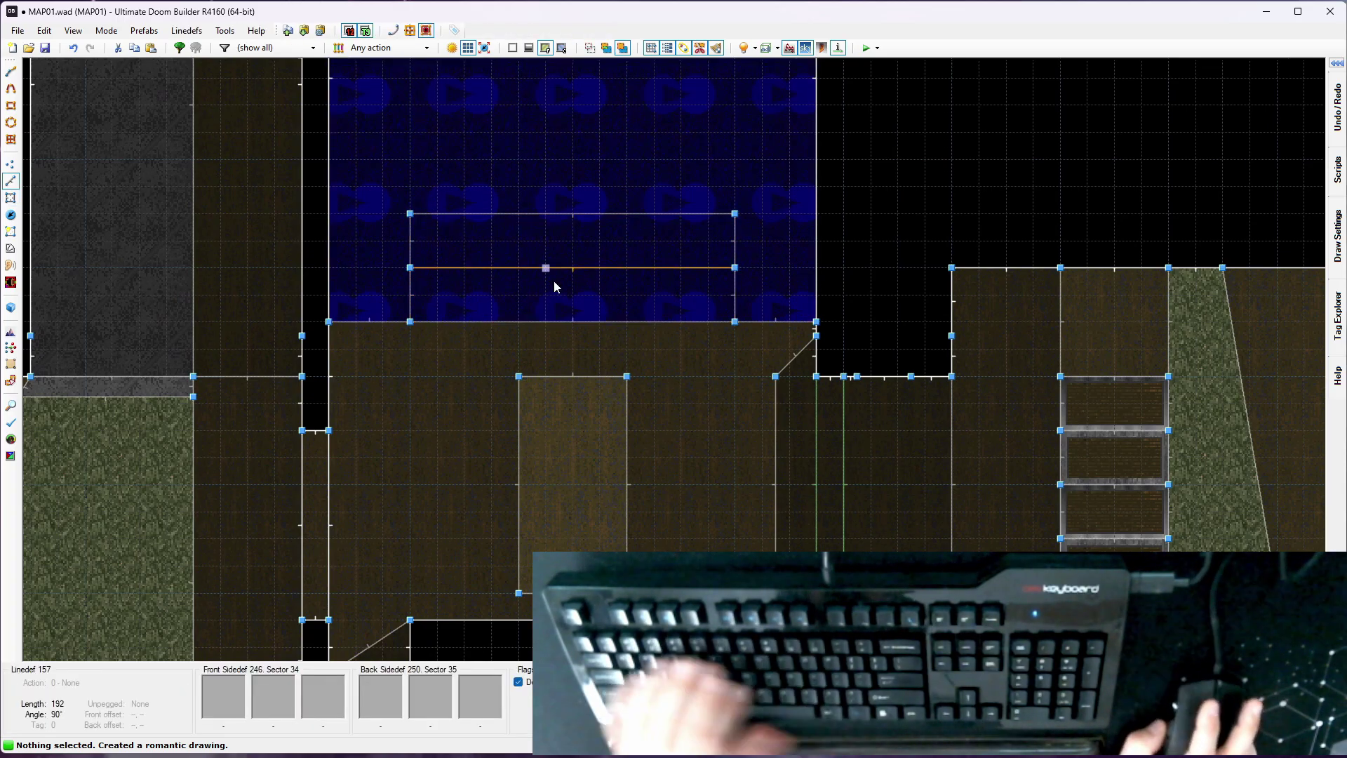
scroll(602, 214, up, 1)
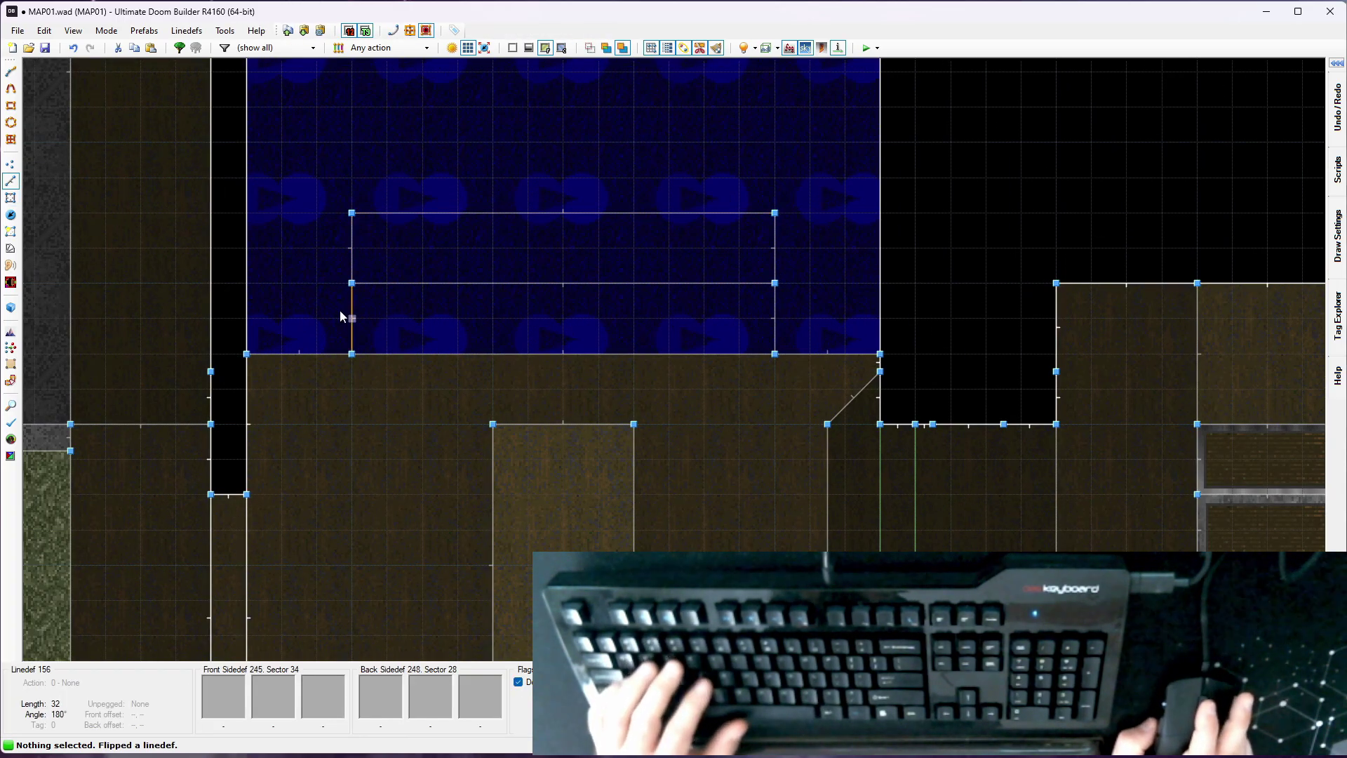
key(f)
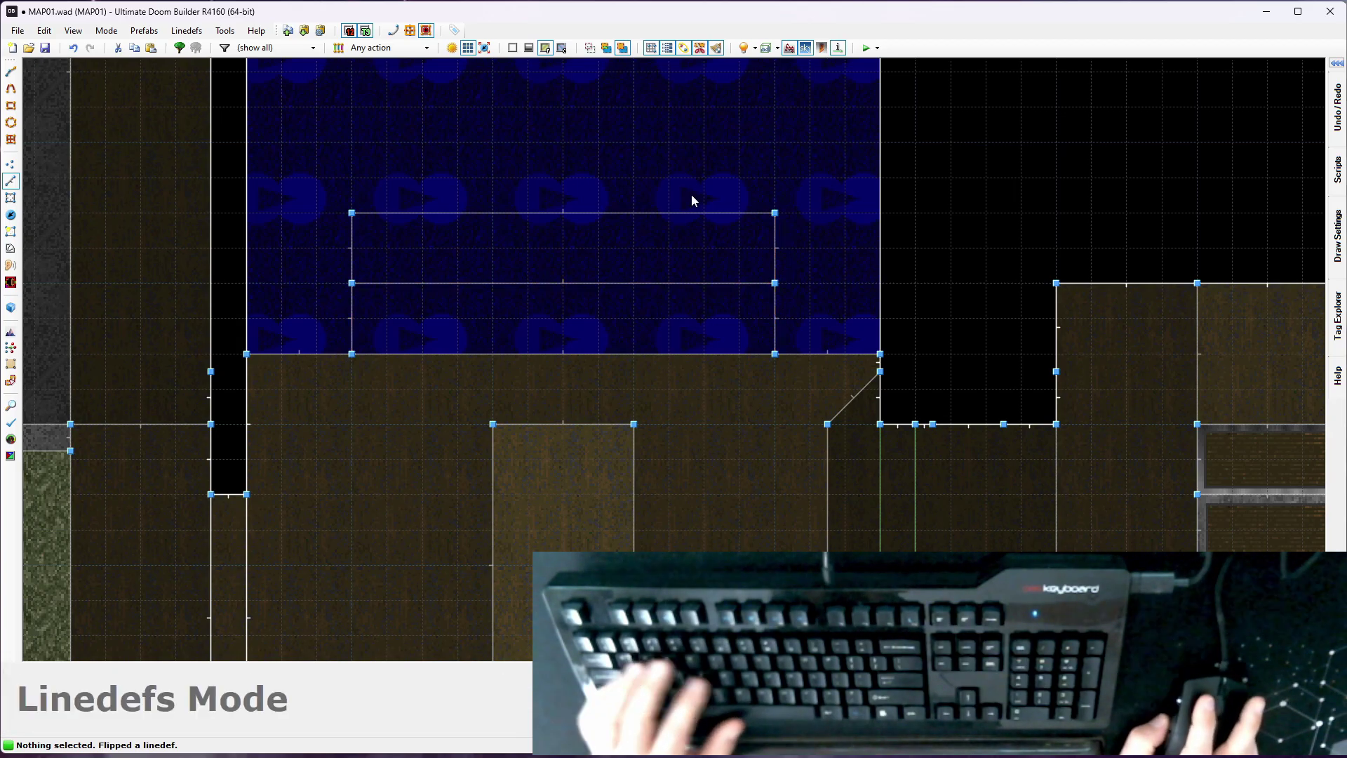
Raise the floor of the step next to the platform to 56 and clear the selection
key(q)
click(674, 360)
scroll(673, 360, up, 3)
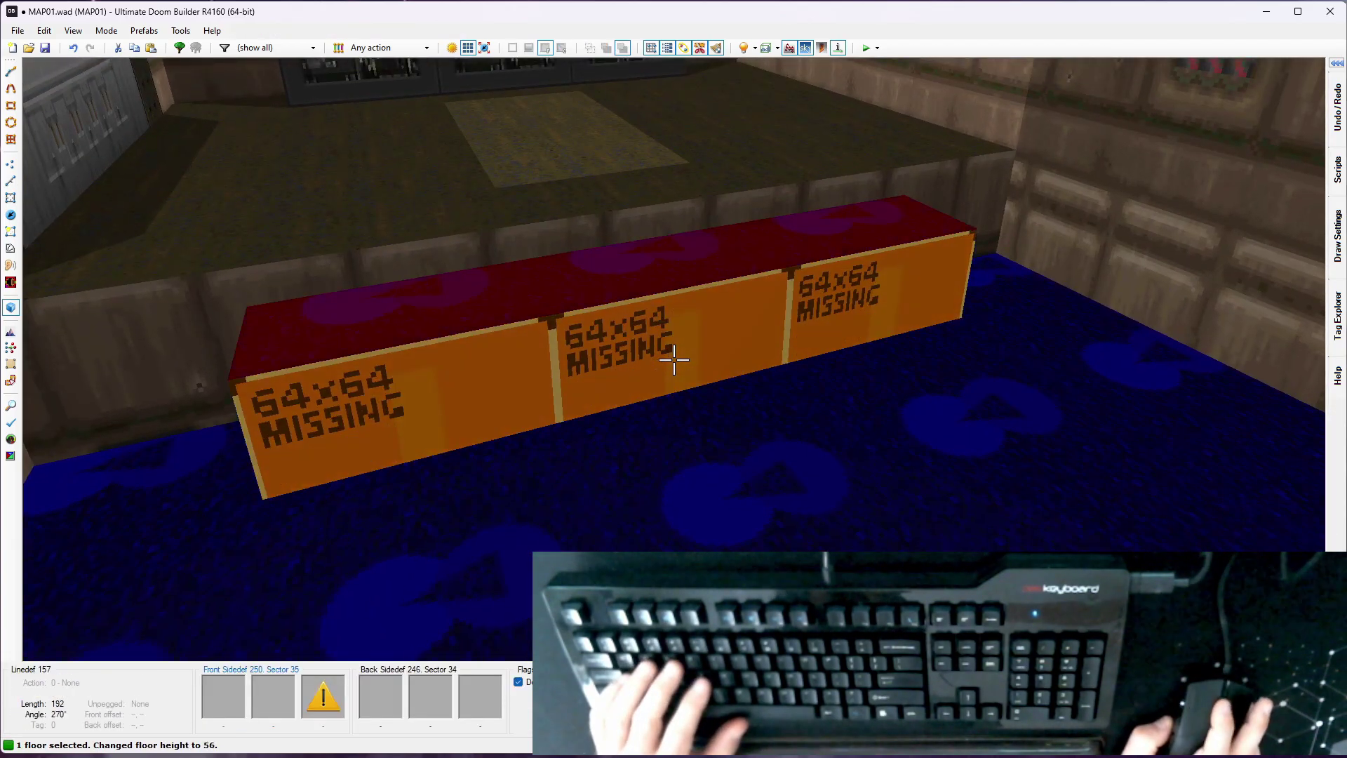
scroll(673, 359, up, 1)
scroll(674, 359, down, 1)
key(c)
Raise the floor of the second step to 48 and clear the selection
click(674, 359)
scroll(673, 359, up, 3)
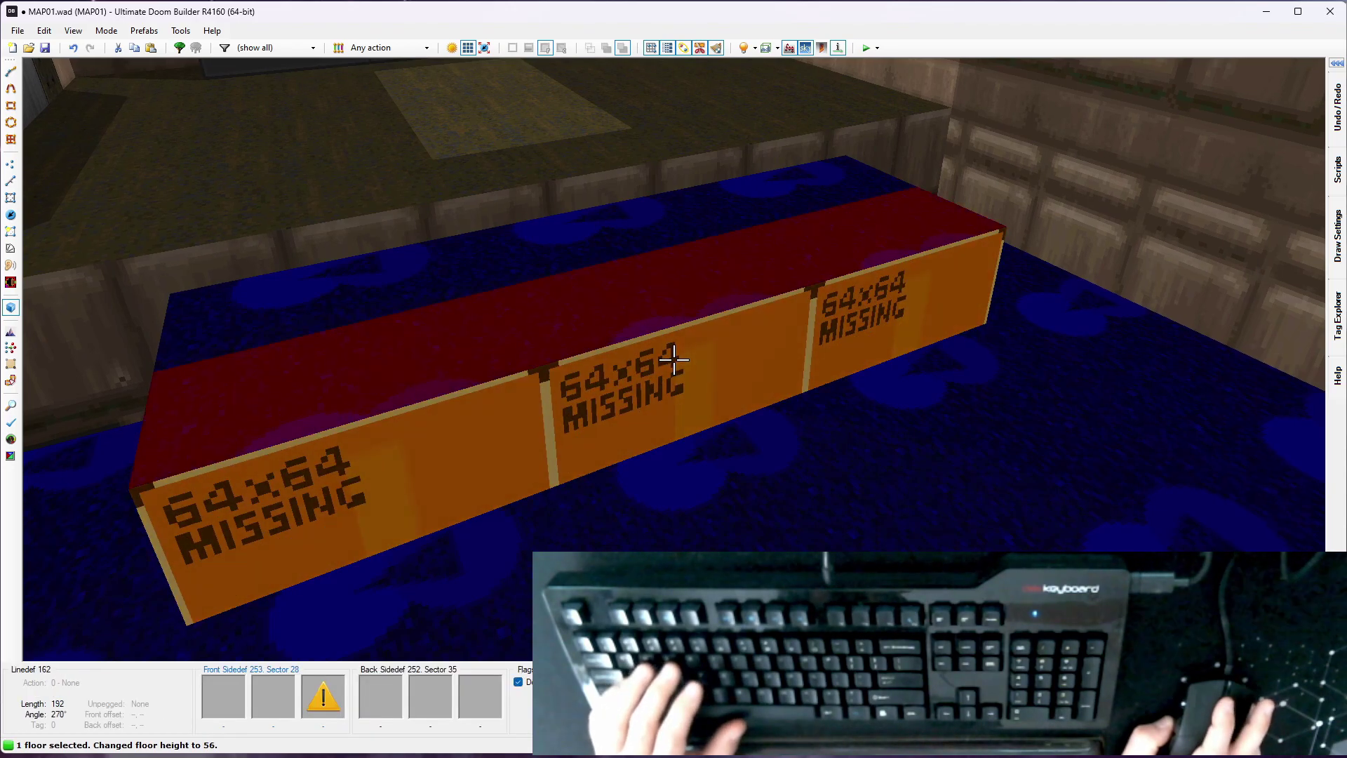
scroll(674, 359, down, 1)
key(c)
Draw a third 192 by 32 step sector in front of the other two and flip its outer line
key(q)
key(space)
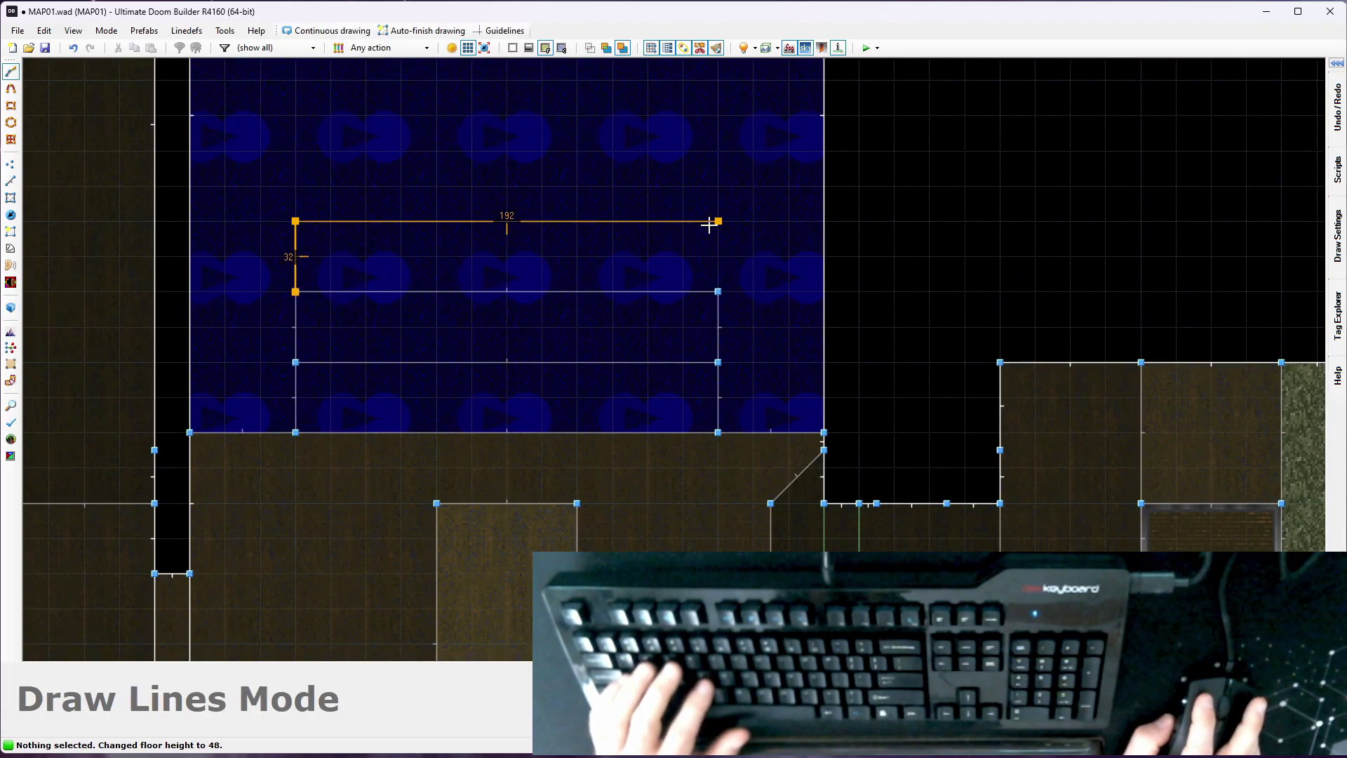
click(717, 291)
key(f)
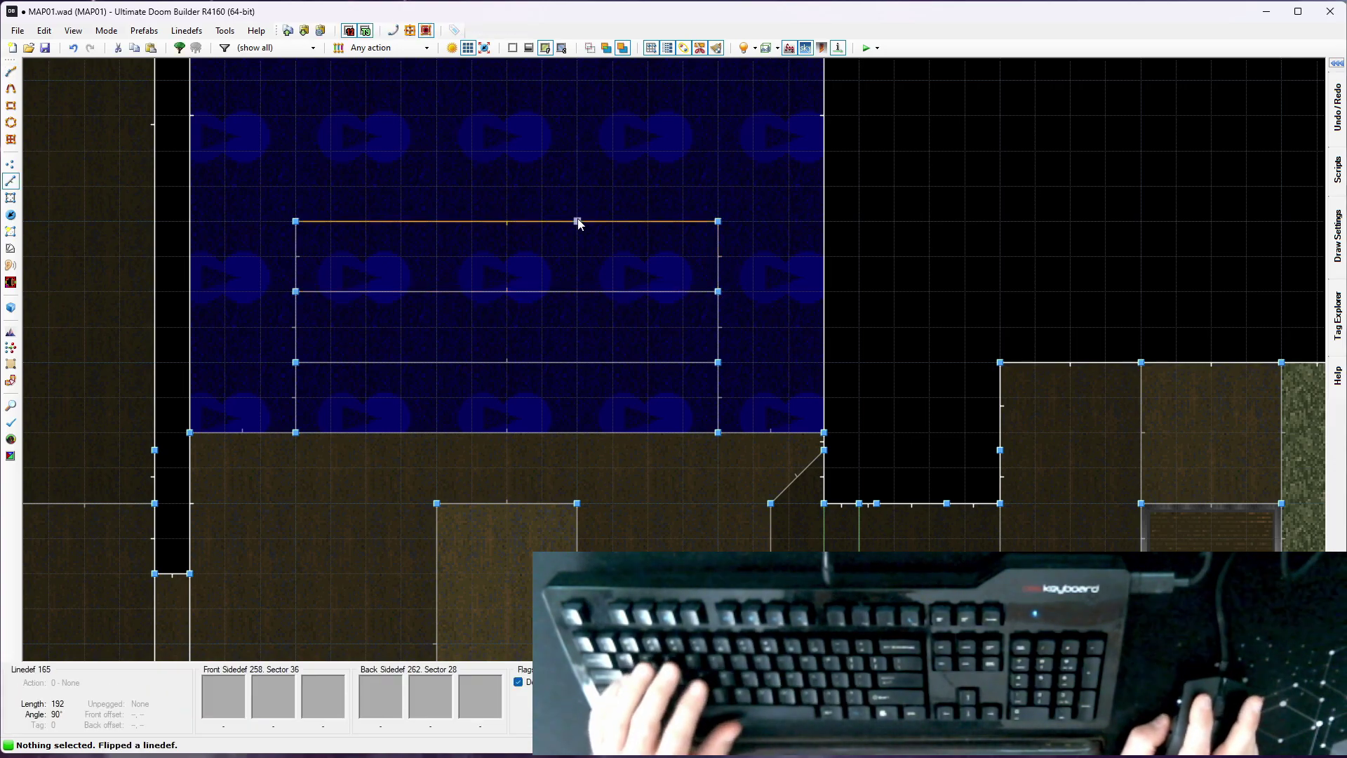
key(q)
key(d)
key(e)
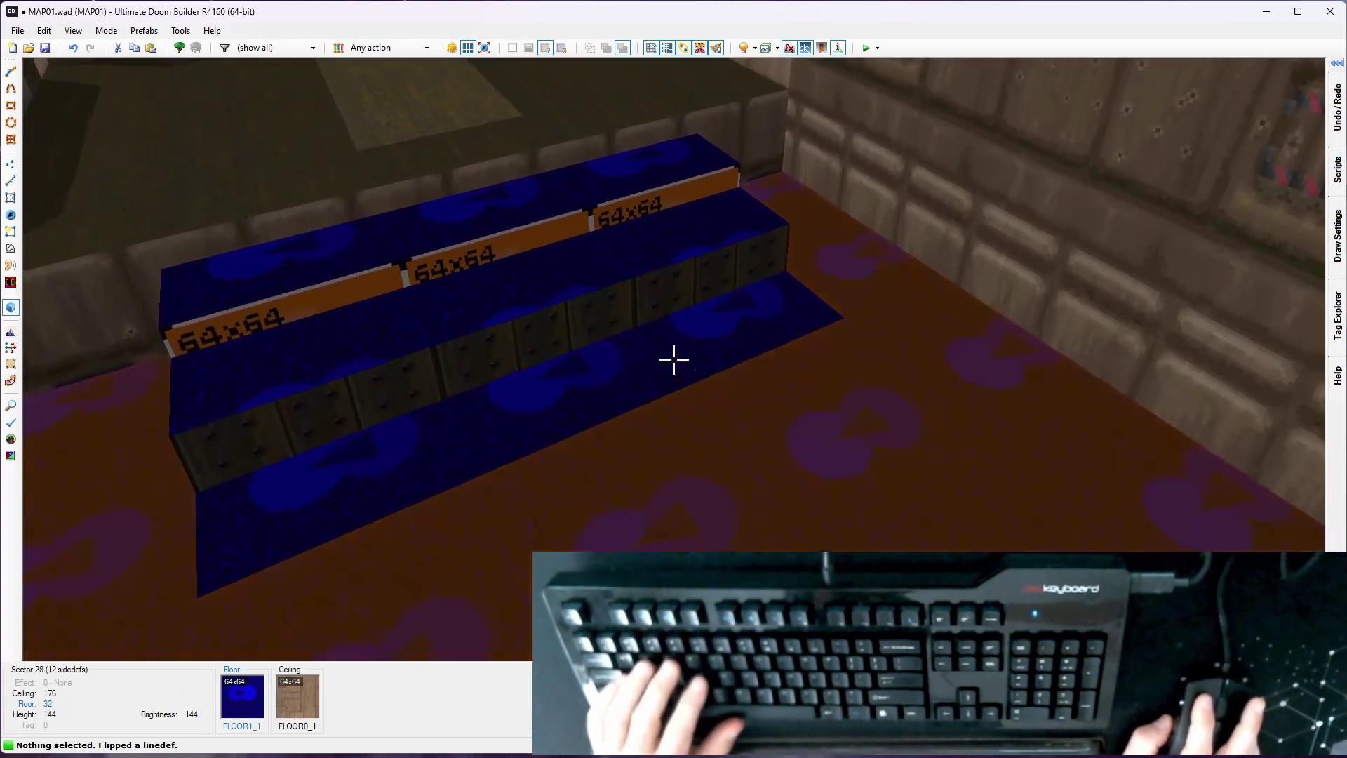
Raise the floor of the third step to 40 and apply the STEP2 floor texture to all three steps
click(673, 359)
scroll(674, 359, up, 1)
click(673, 359)
click(674, 359)
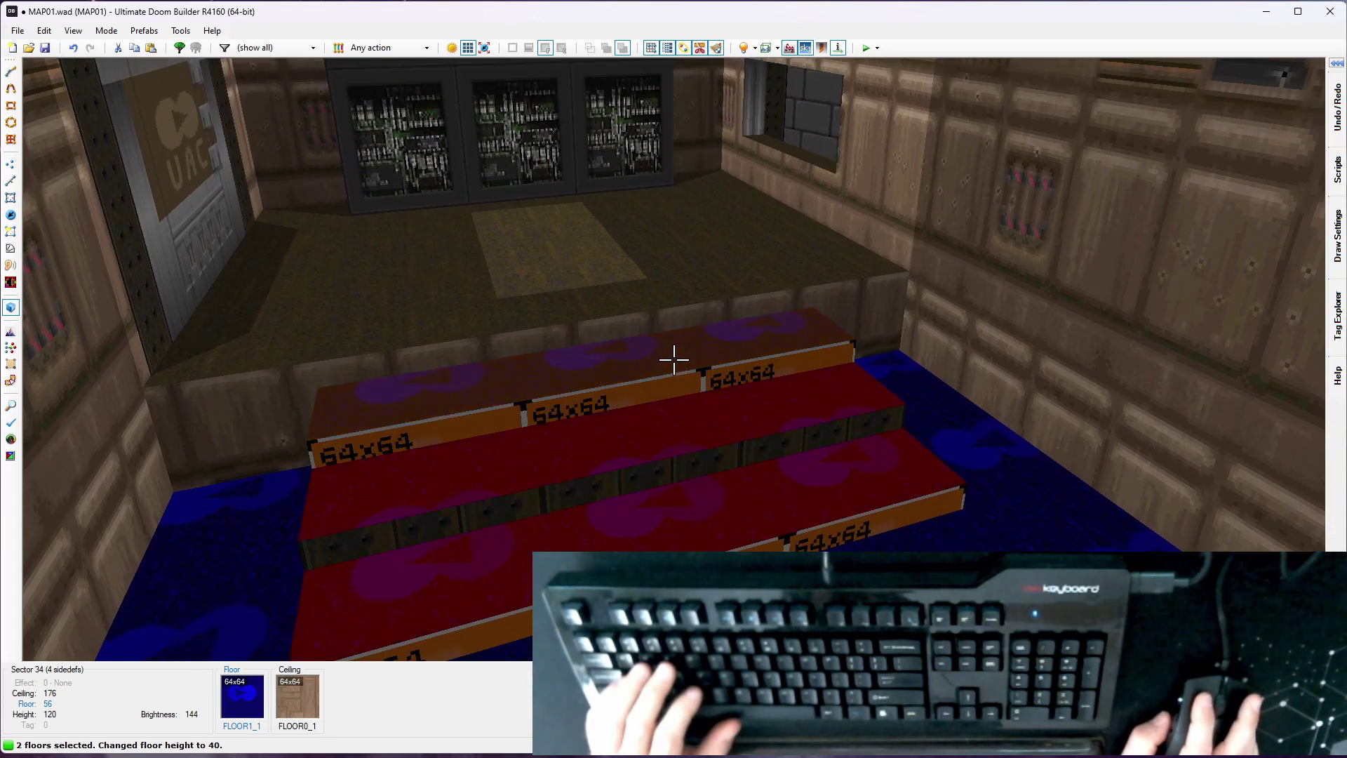
right_click(673, 359)
click(338, 226)
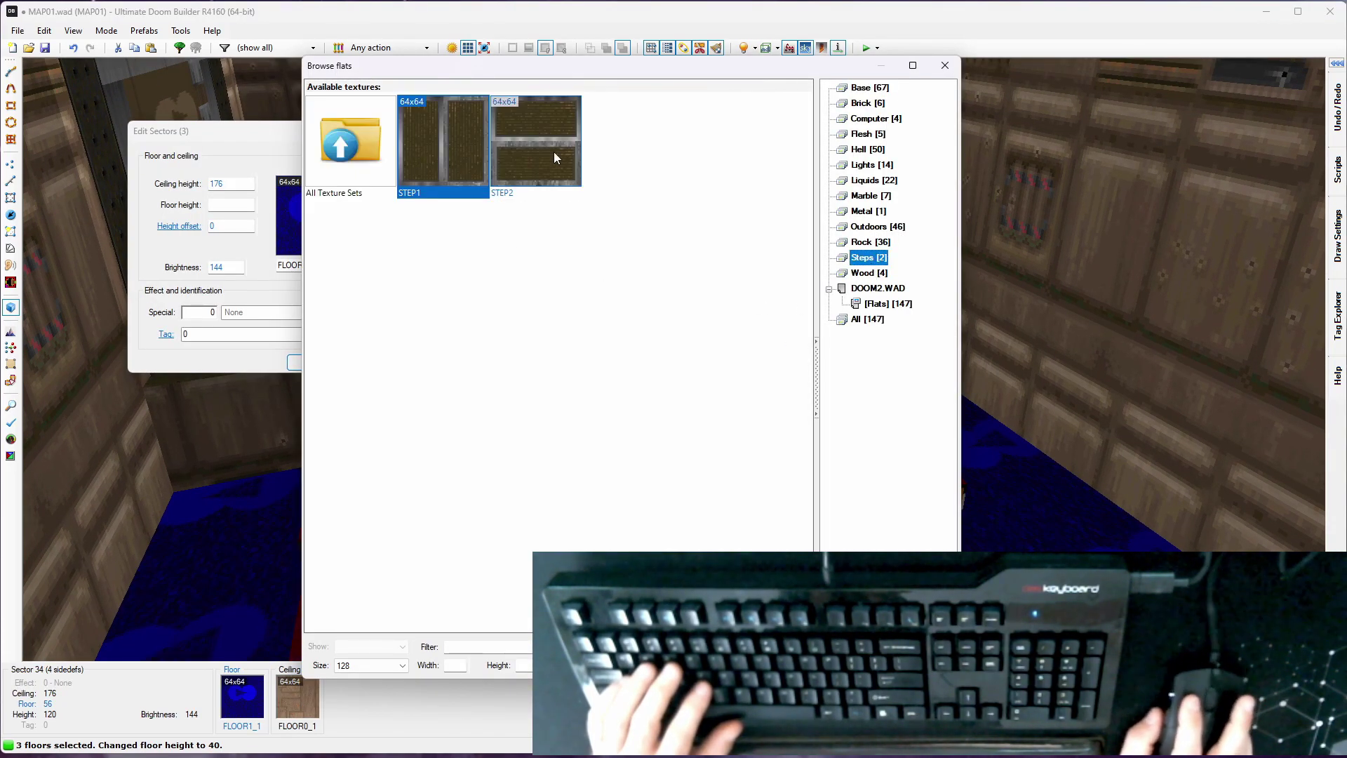
click(838, 663)
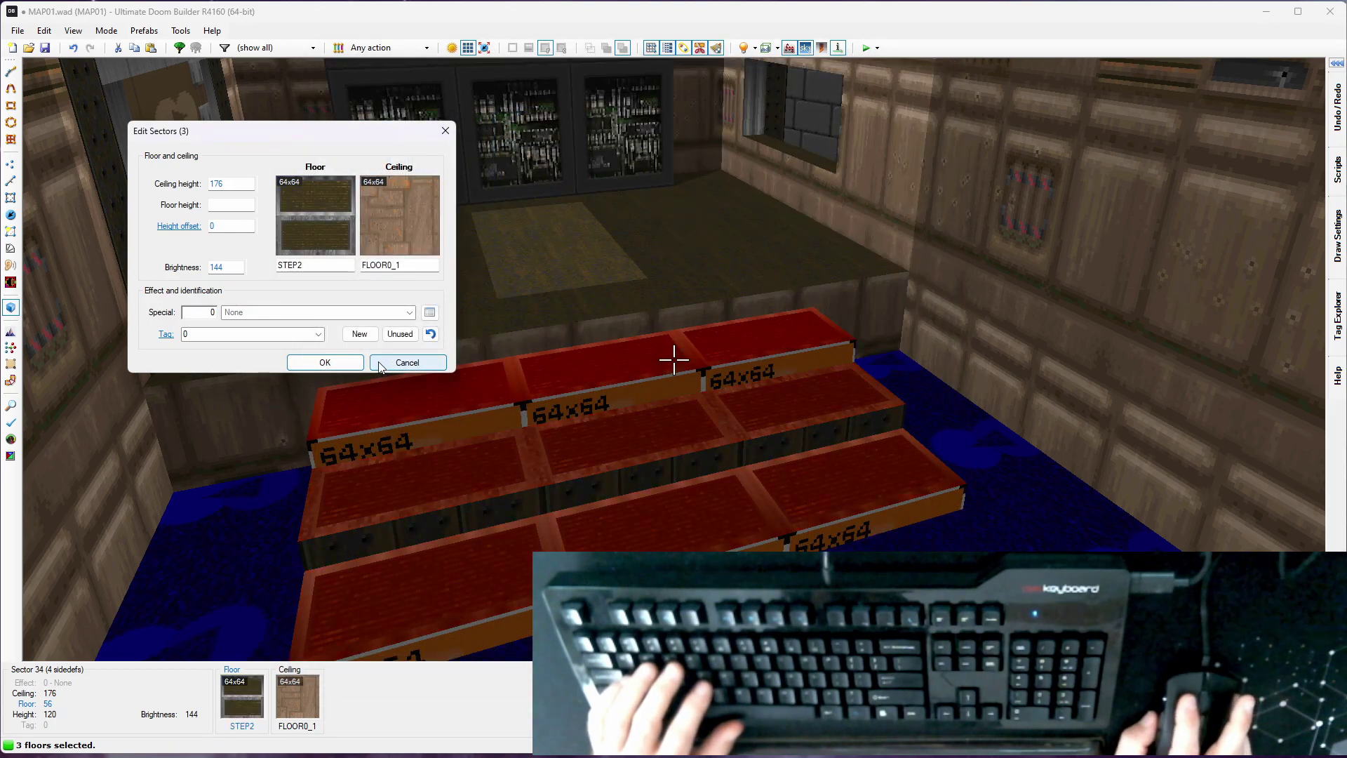
key(Return)
Apply the STEP1 texture to the lower front faces of all three stair steps
key(w)
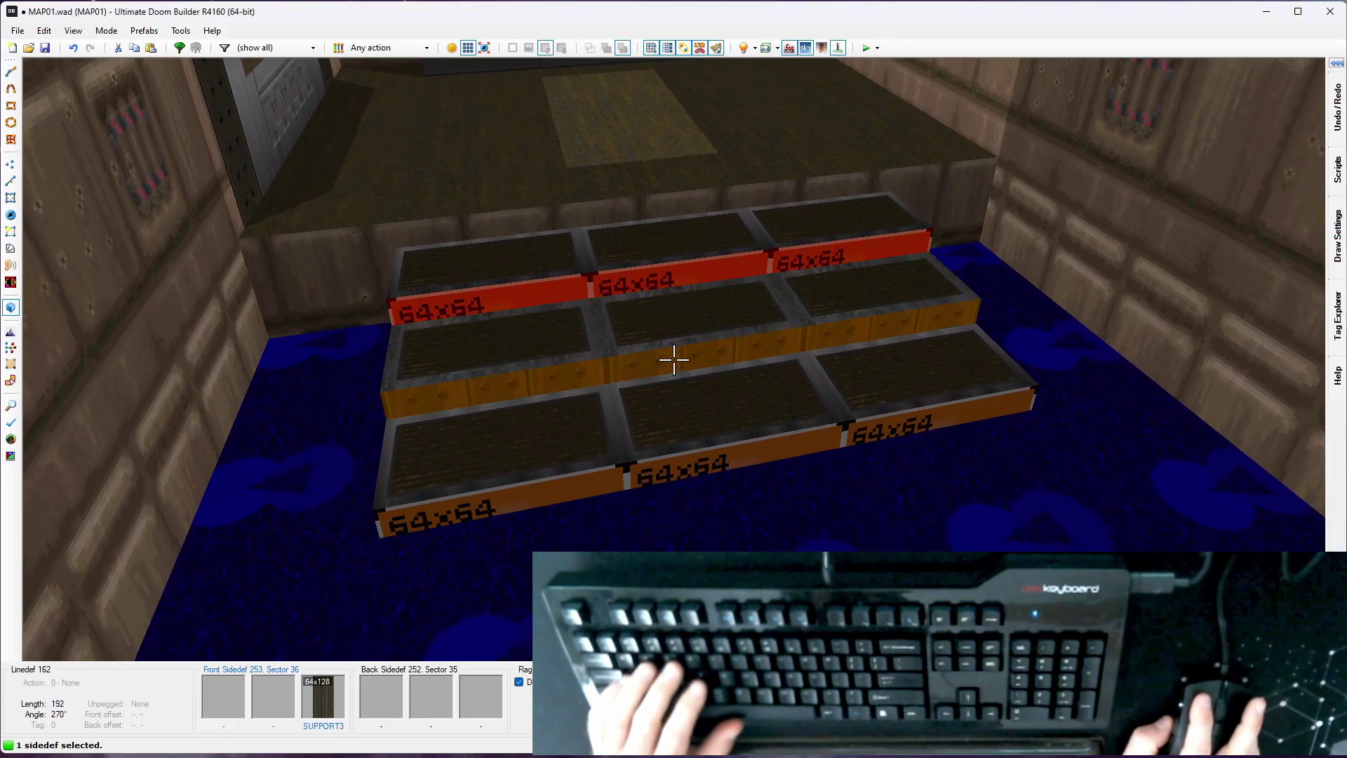
click(673, 360)
click(673, 360)
right_click(673, 360)
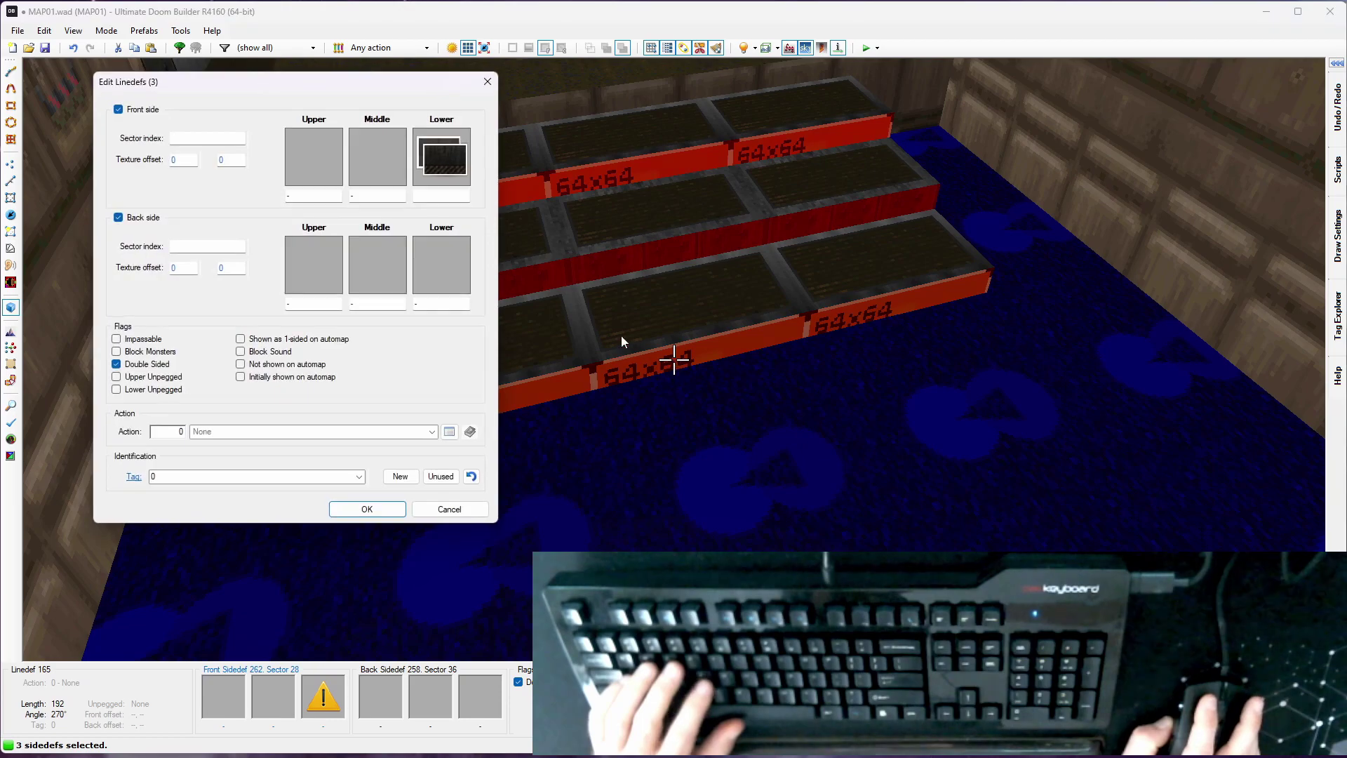
click(429, 136)
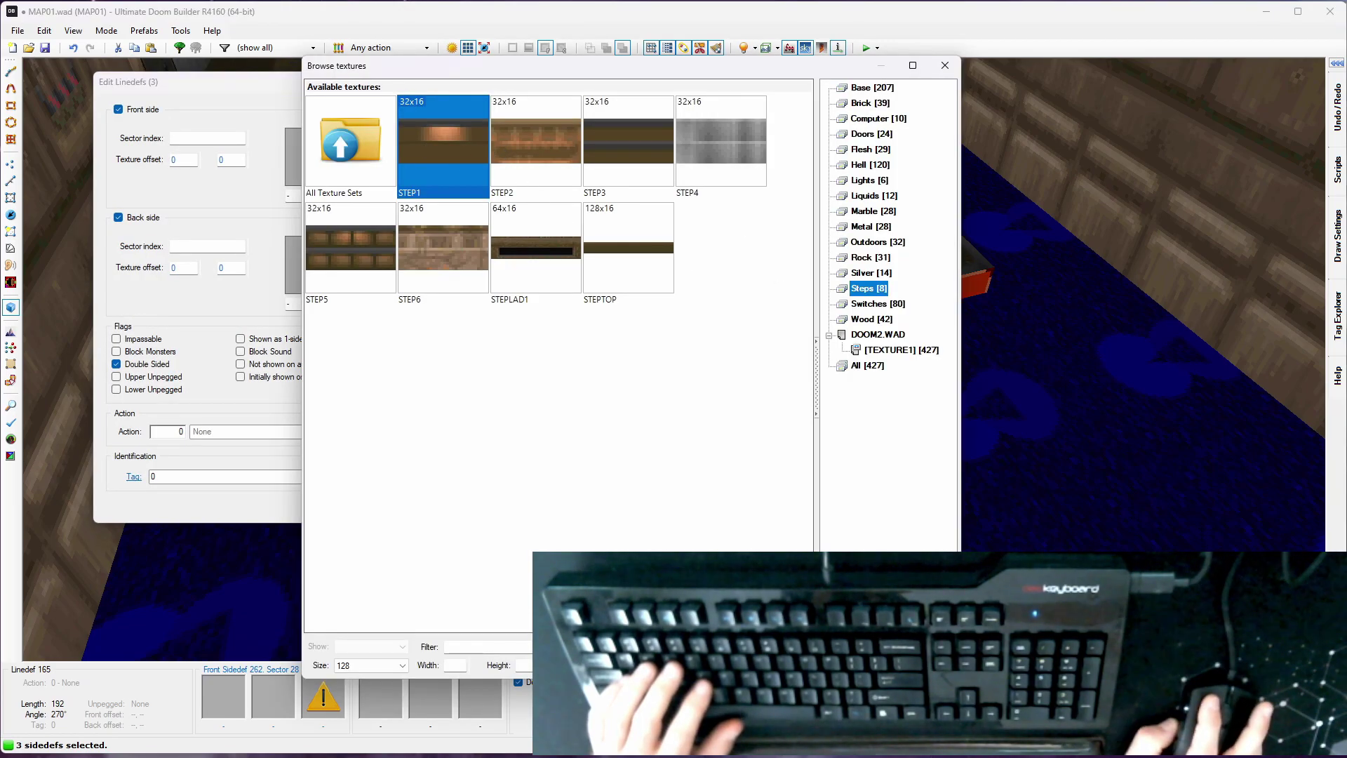
key(Return)
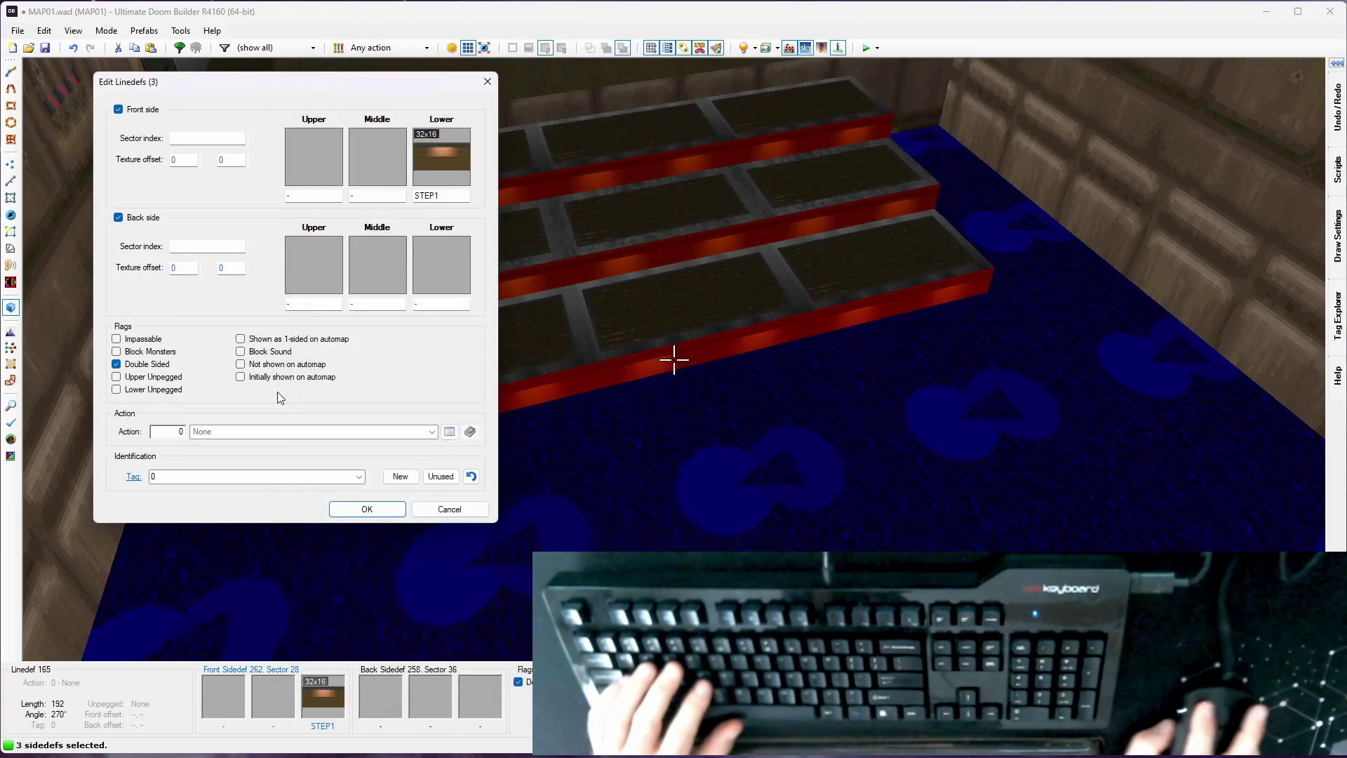
click(367, 509)
Copy the METAL2 texture from an existing wall and paste it onto the side faces of the steps
key(w)
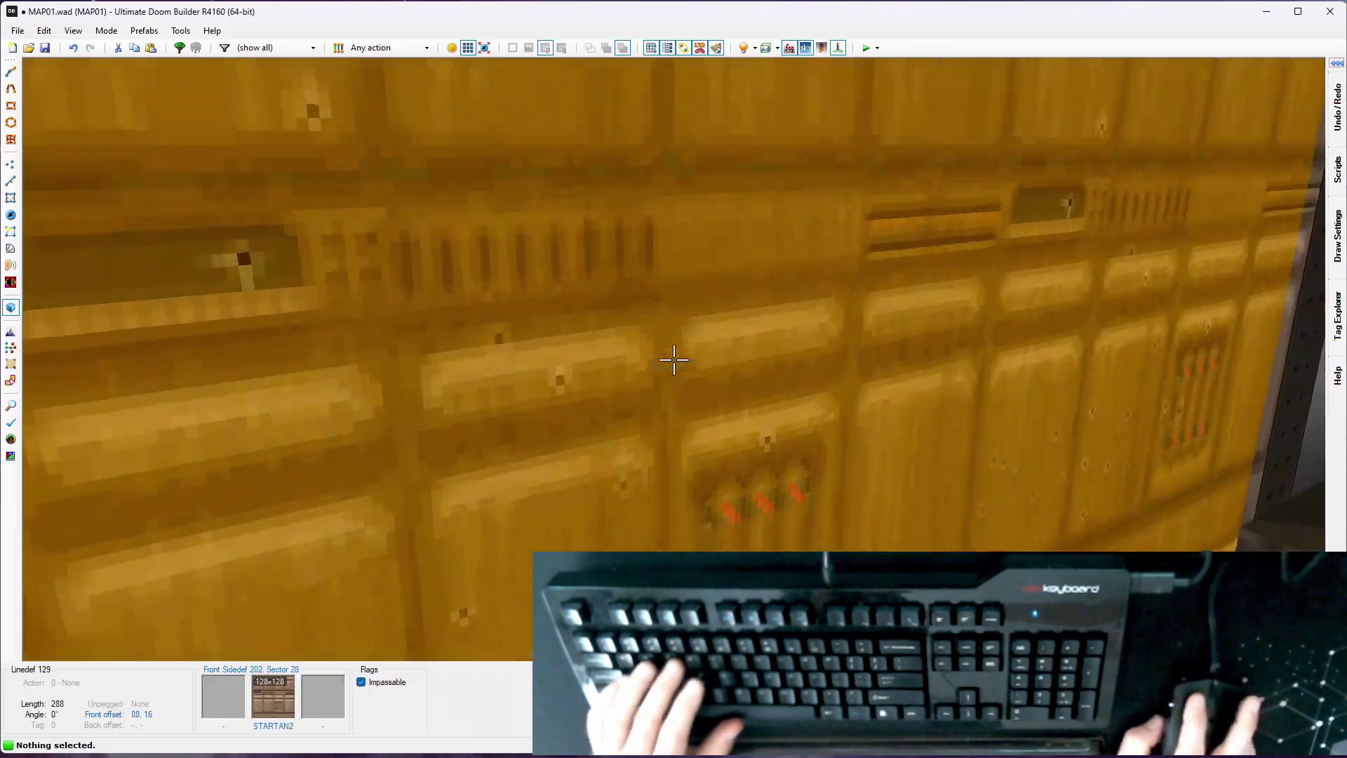
key(s)
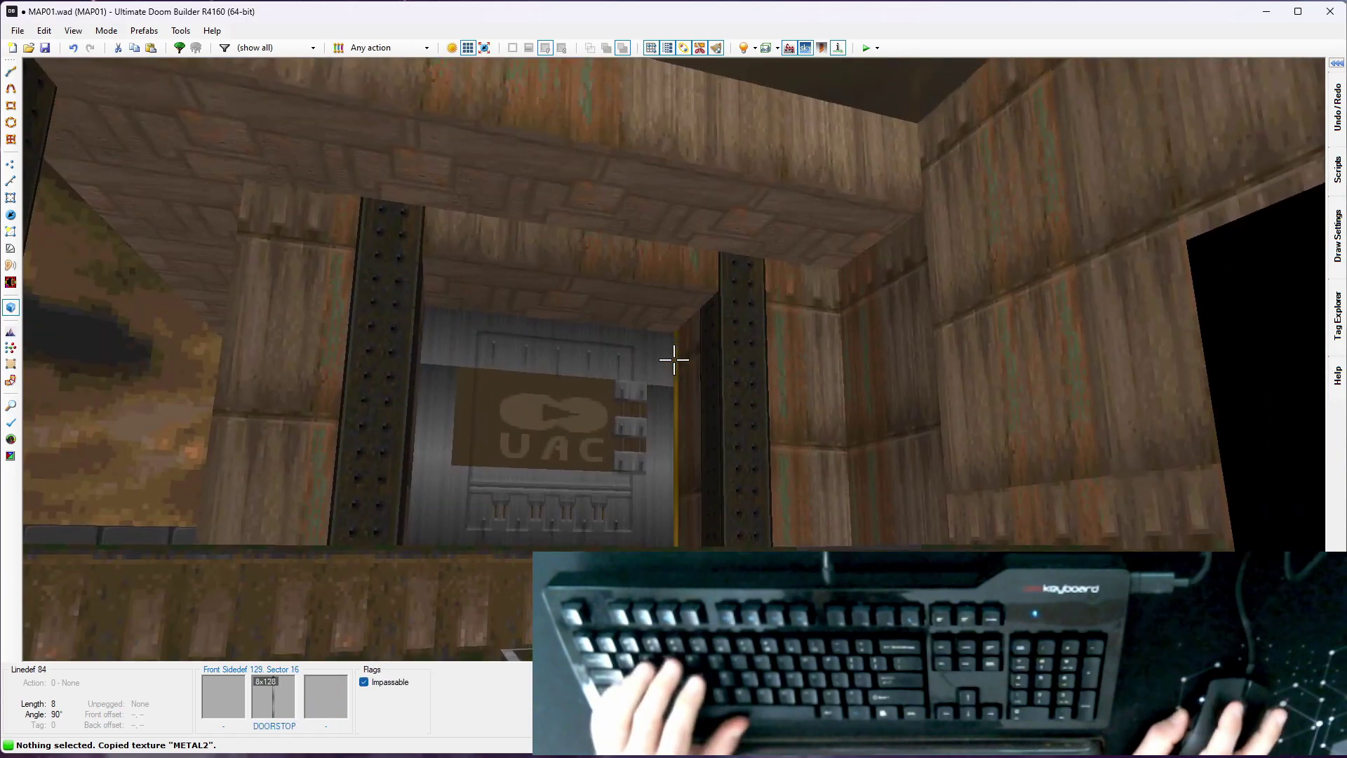
key(e)
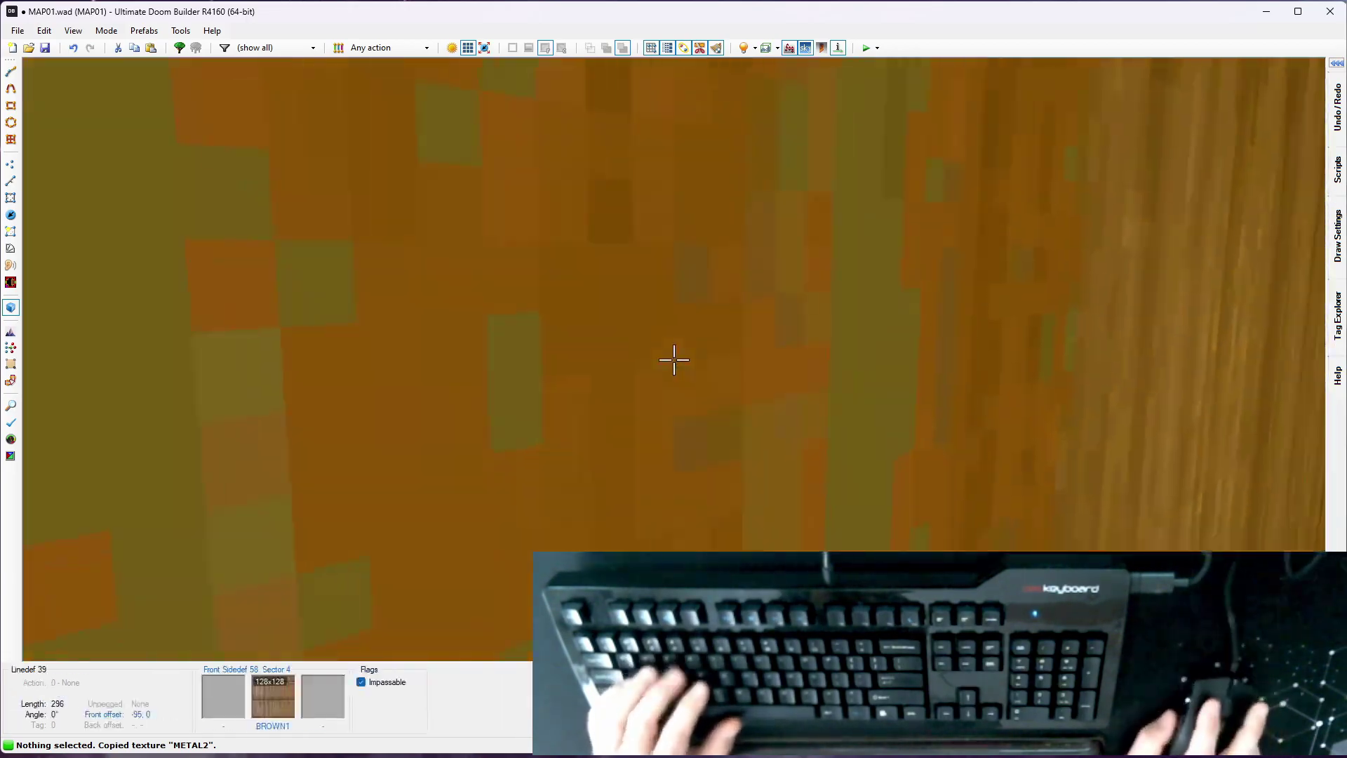
key(w)
key(ctrl+v)
key(ctrl+v)
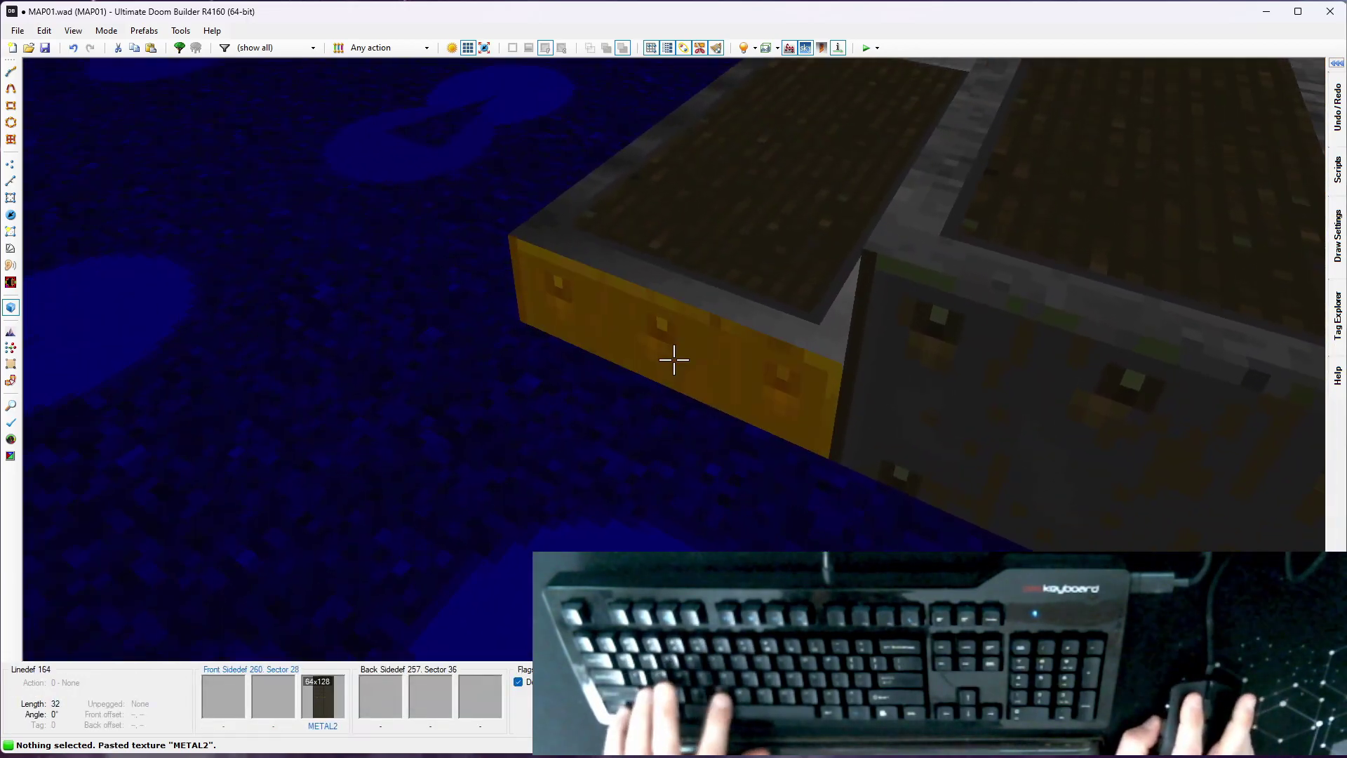
key(e)
key(ctrl+v)
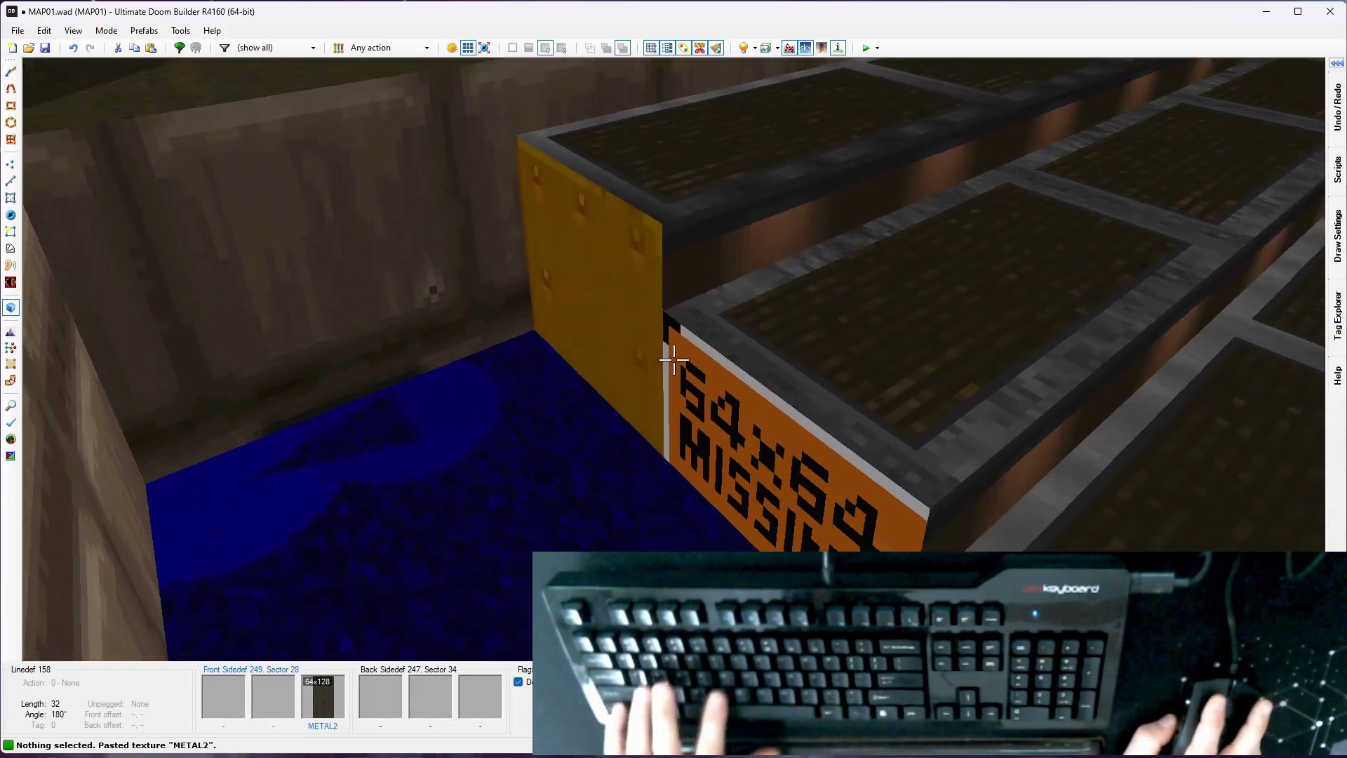
key(ctrl+v)
key(ctrl+v)
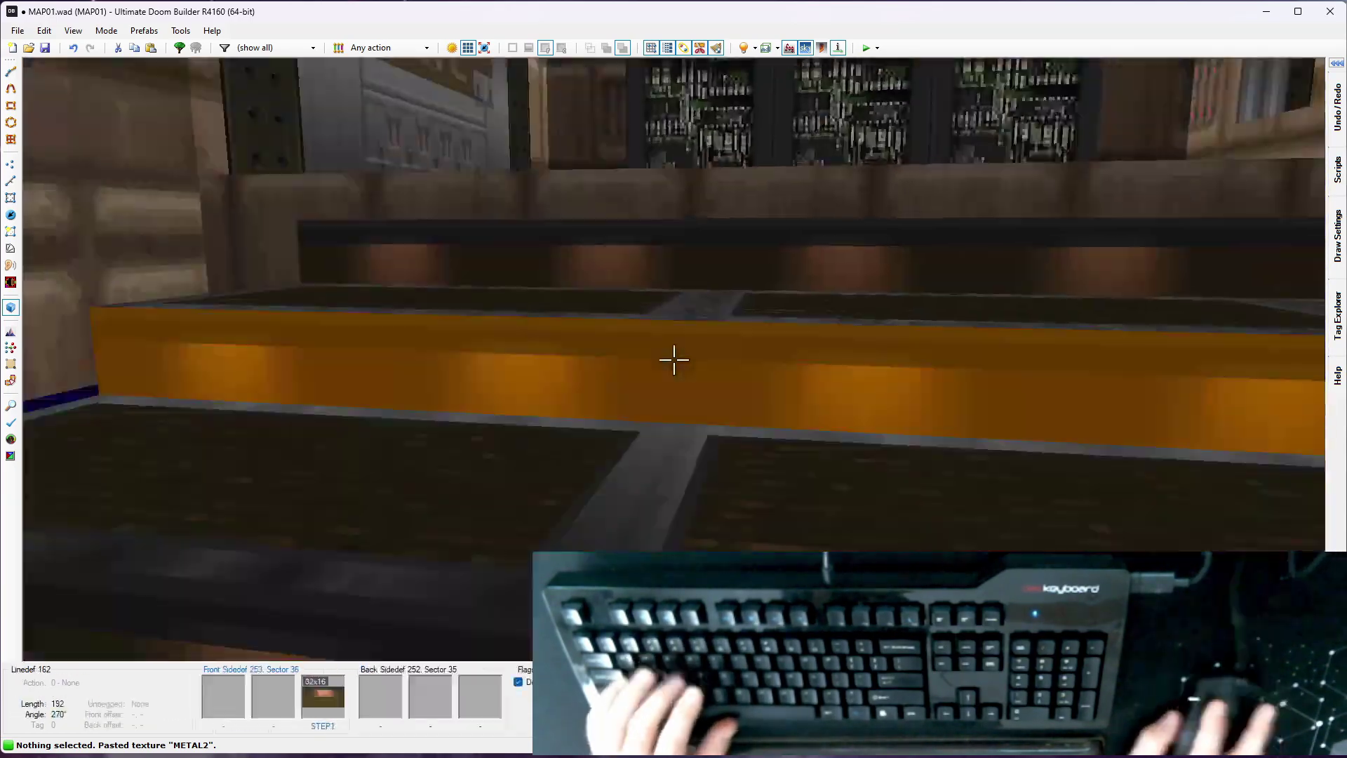
Inspect the textured staircase in the 3D view and survey the surrounding layout on the 2D map
key(d)
key(w)
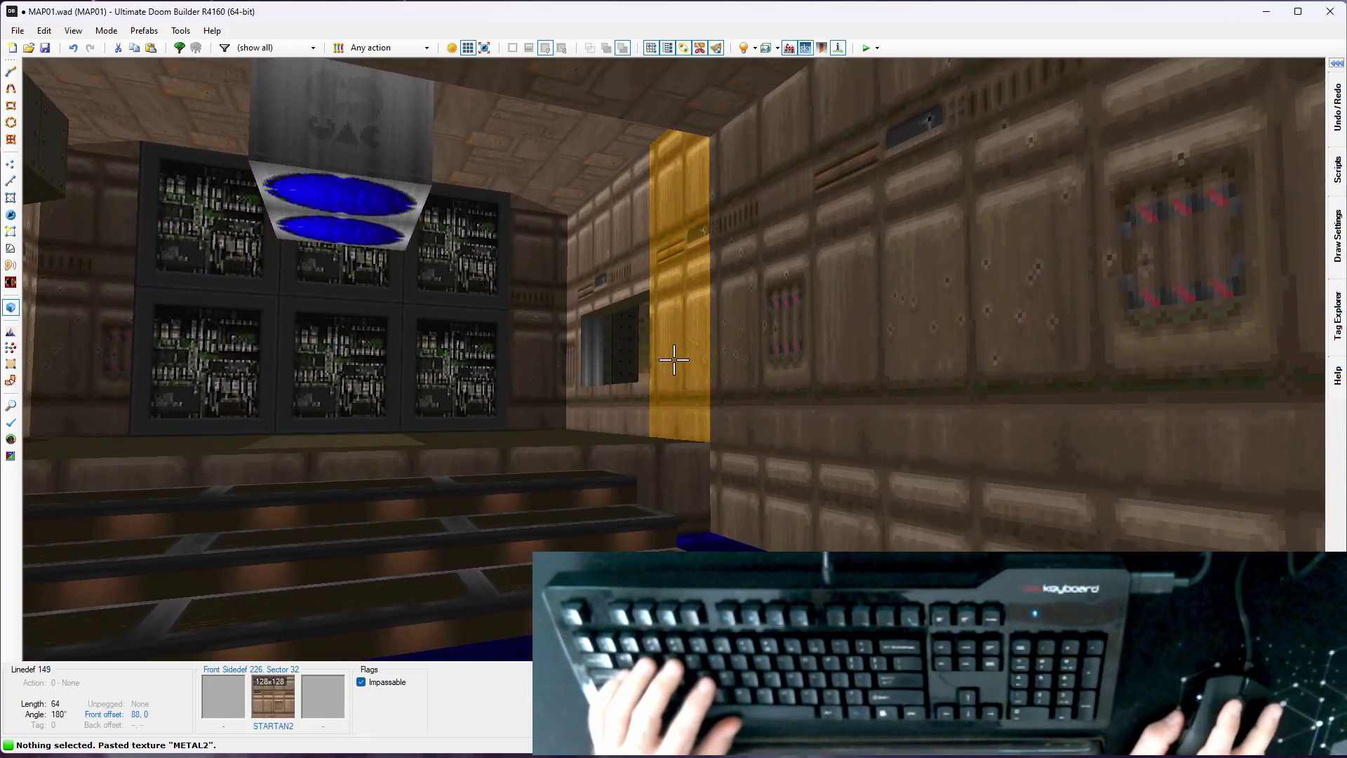
key(d)
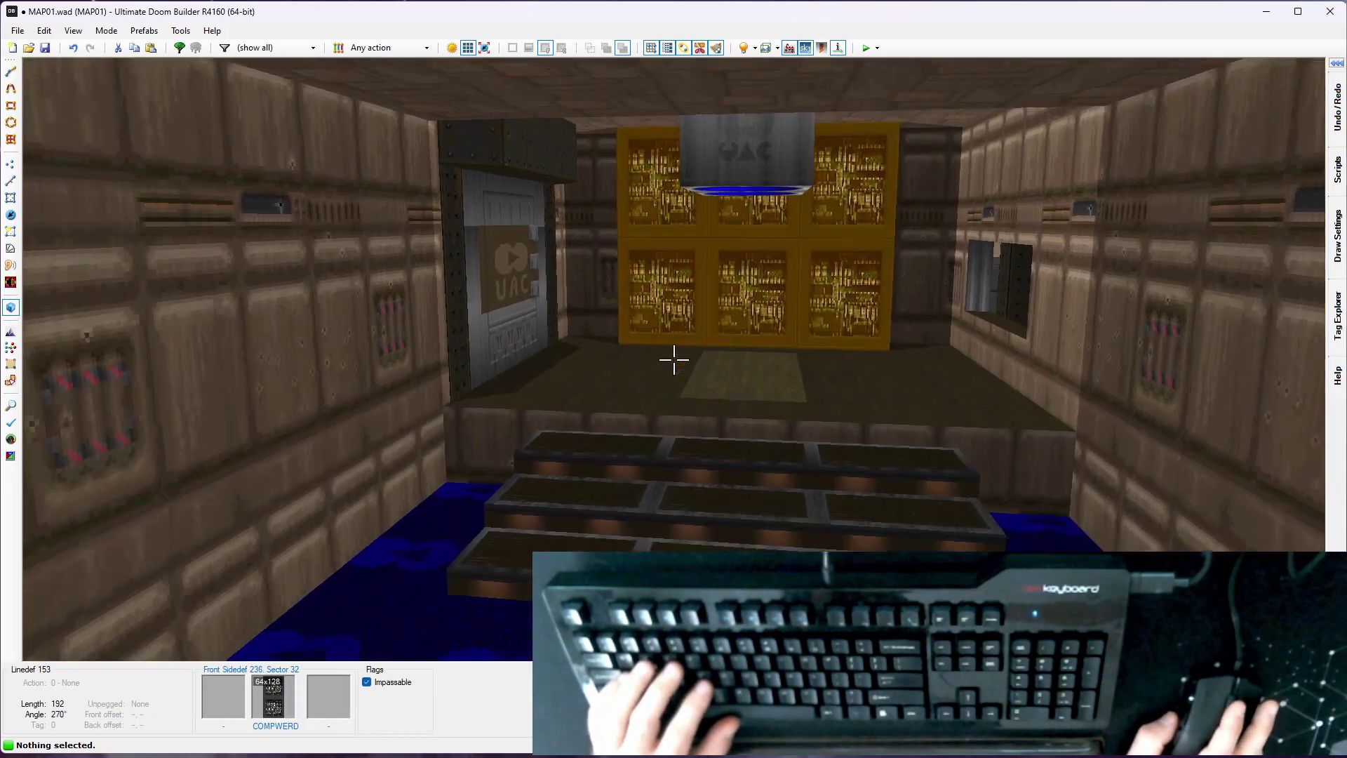
key(w)
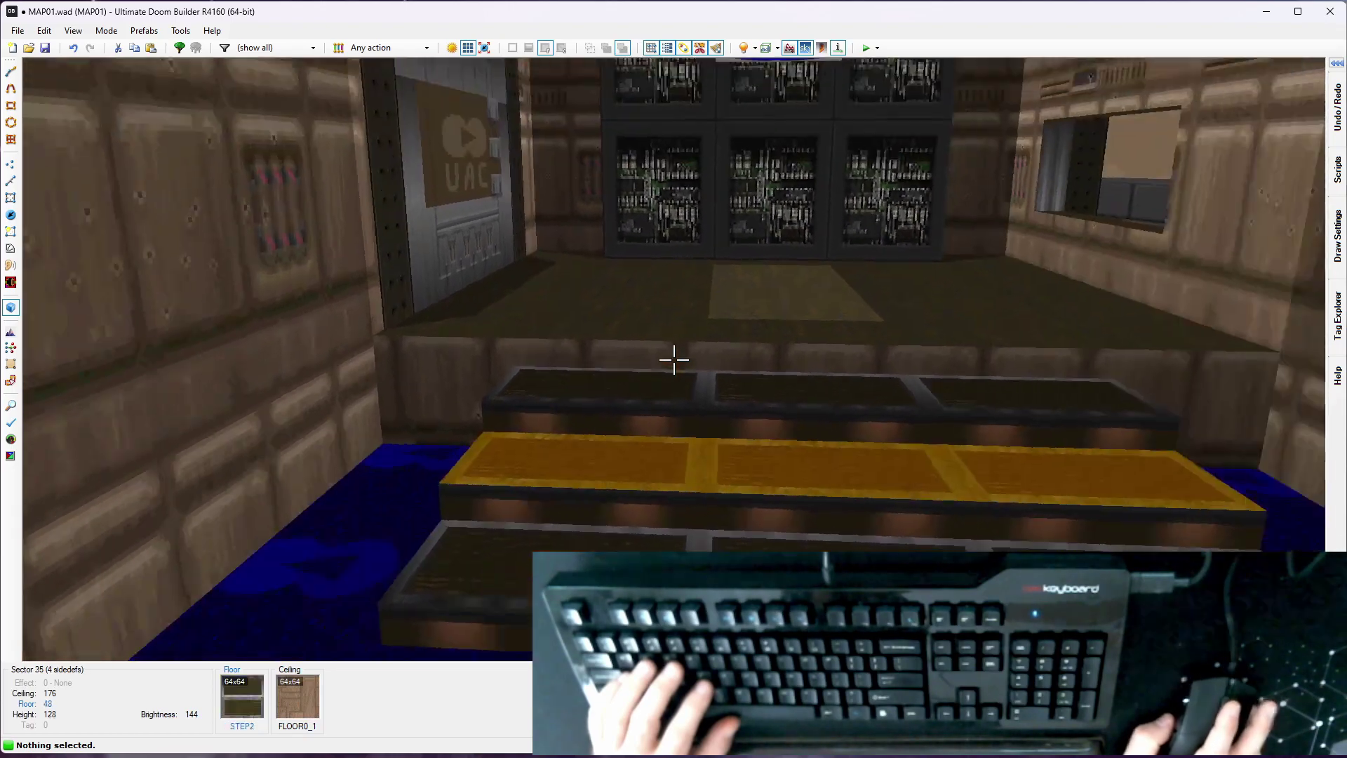
key(w)
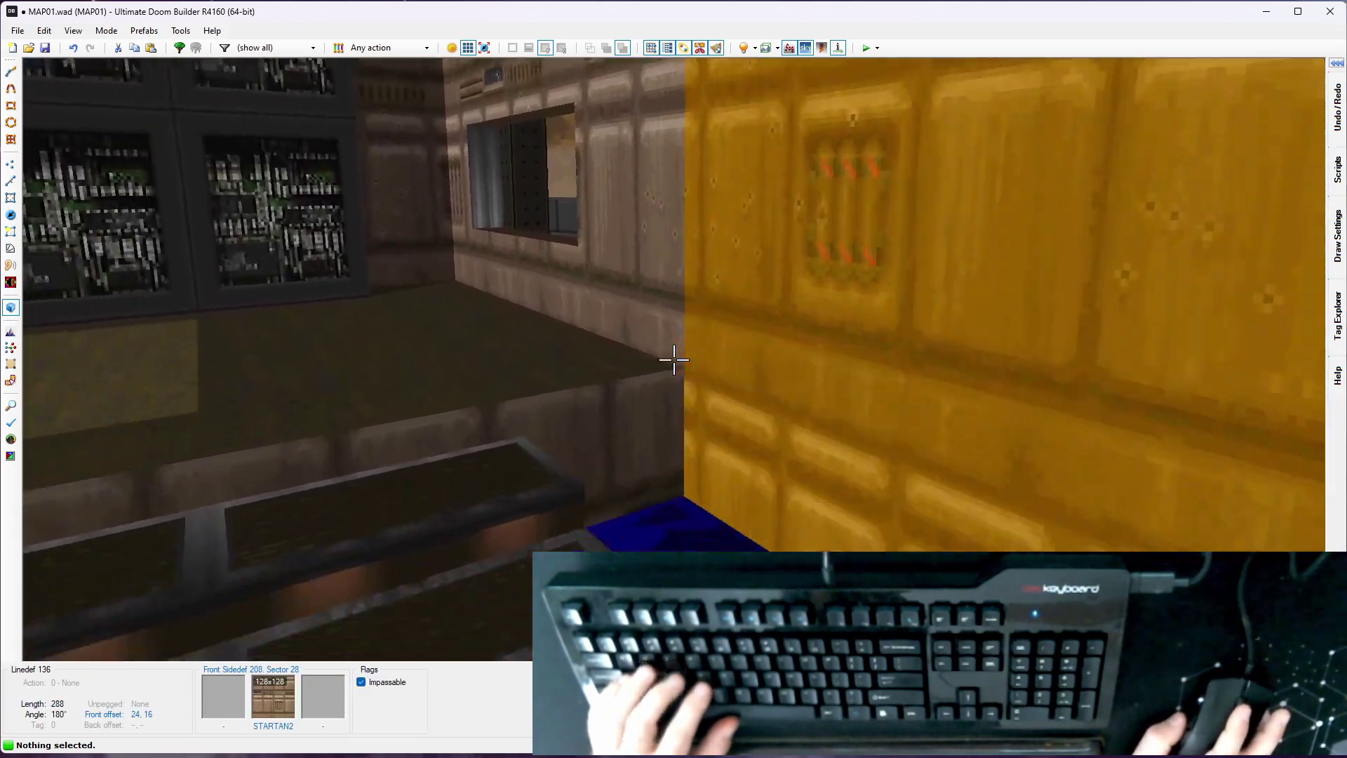
key(d)
key(w)
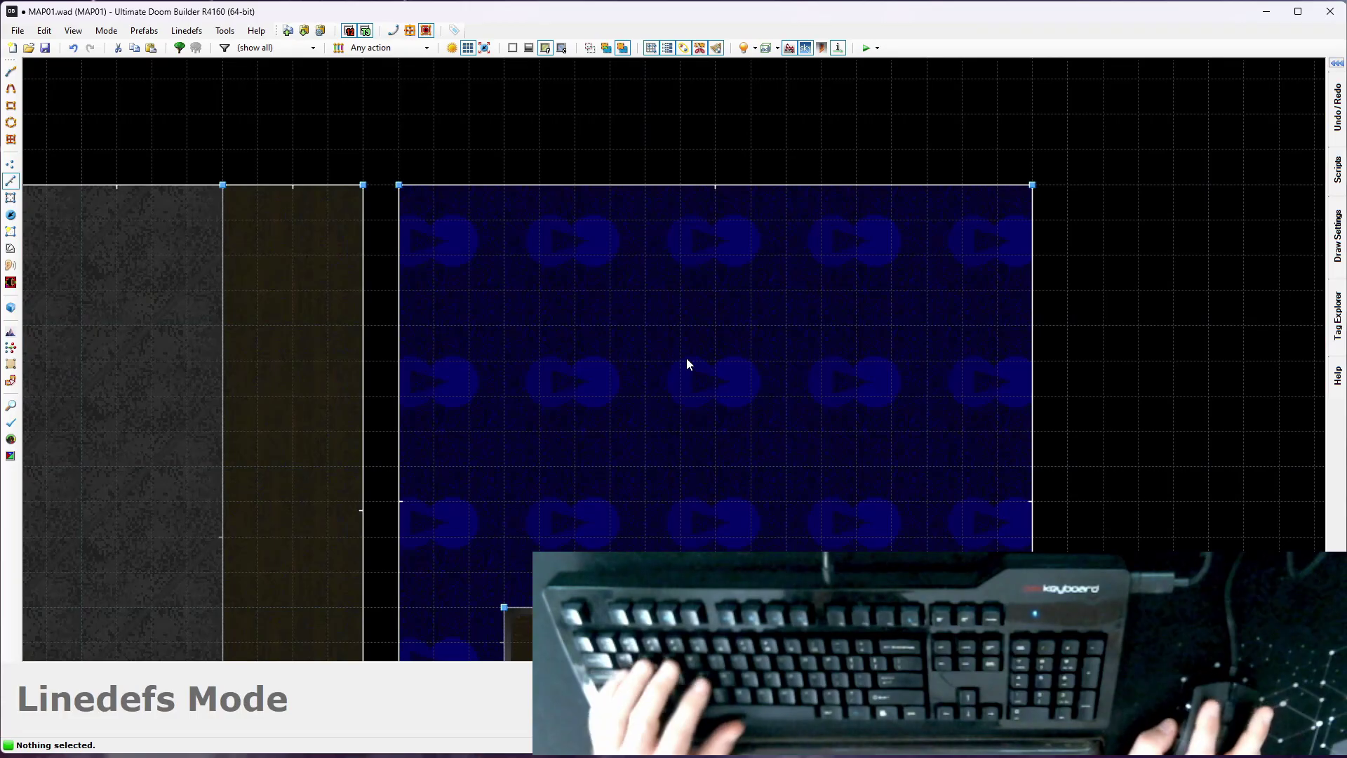
scroll(604, 339, down, 2)
key(space)
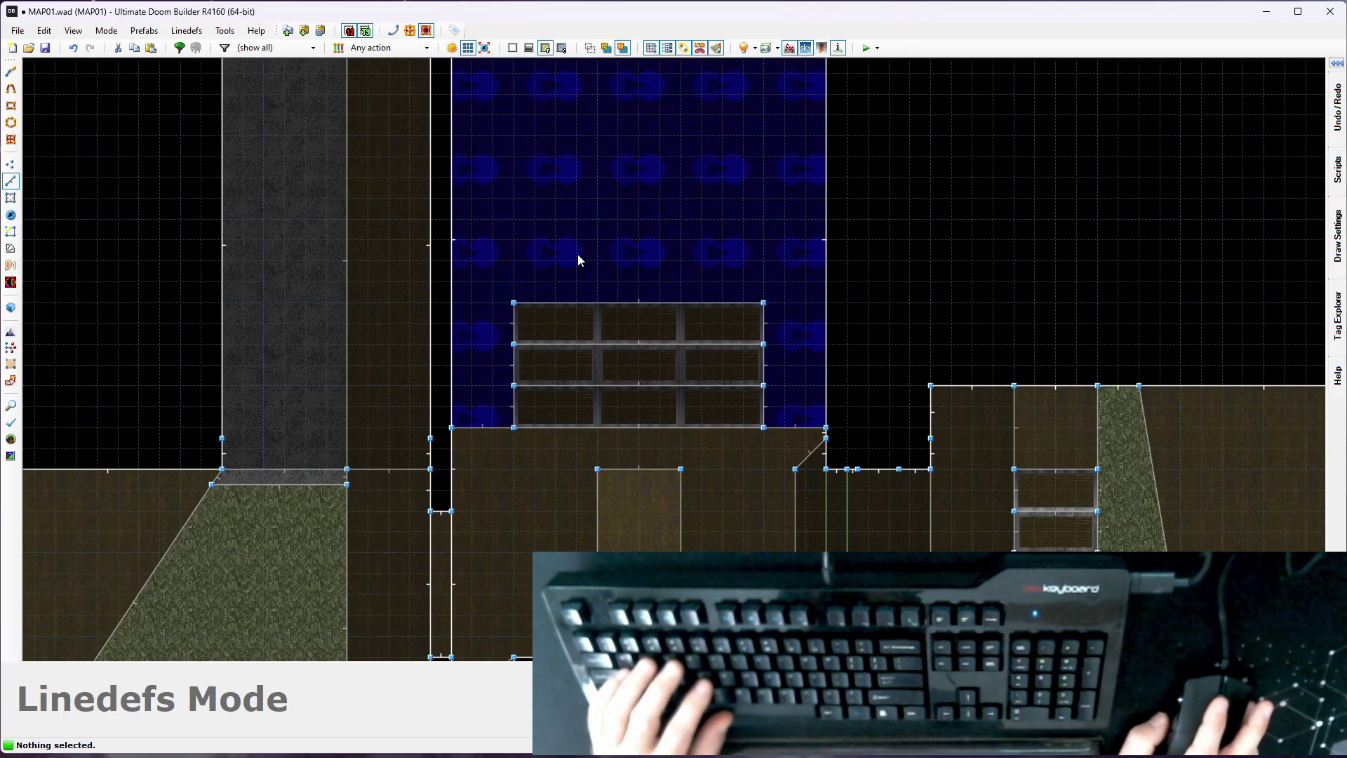
key(space)
key(space)
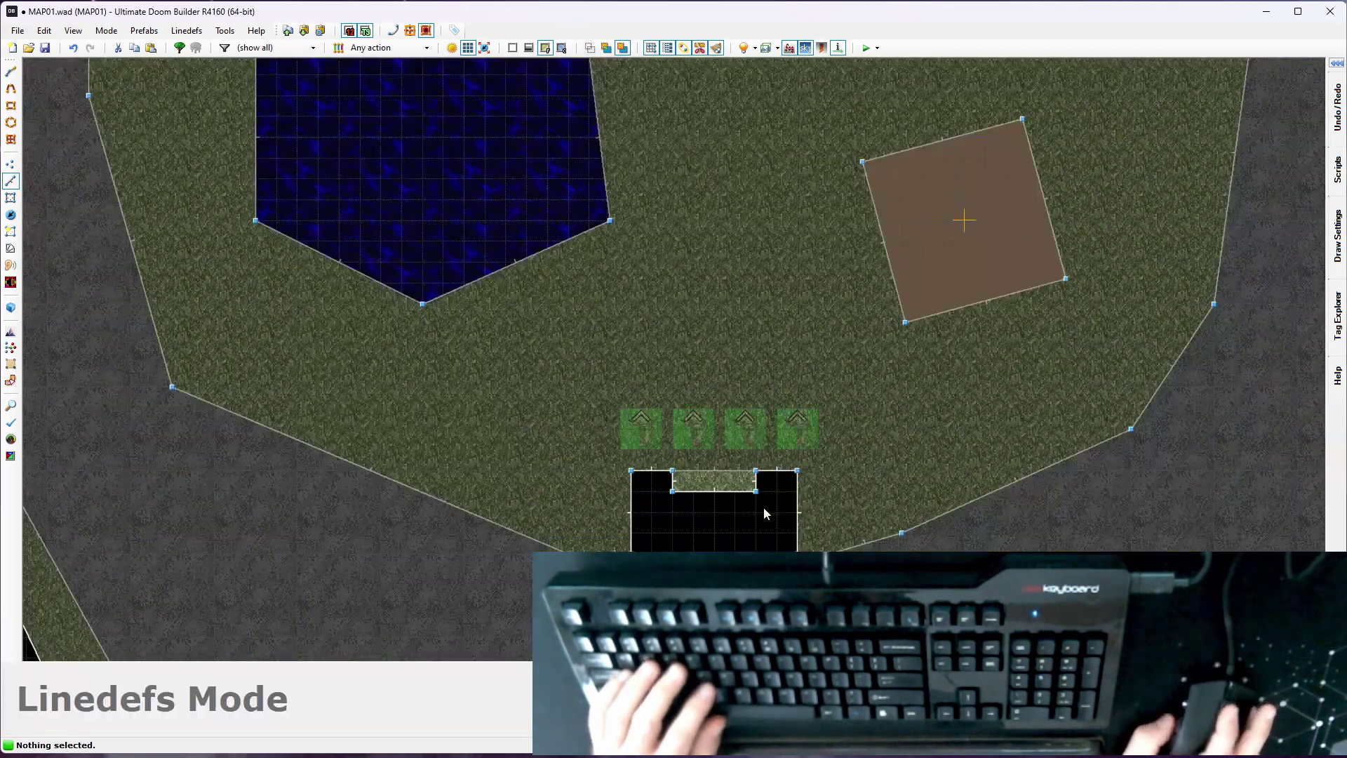
scroll(764, 508, up, 2)
scroll(657, 392, down, 2)
scroll(659, 393, down, 2)
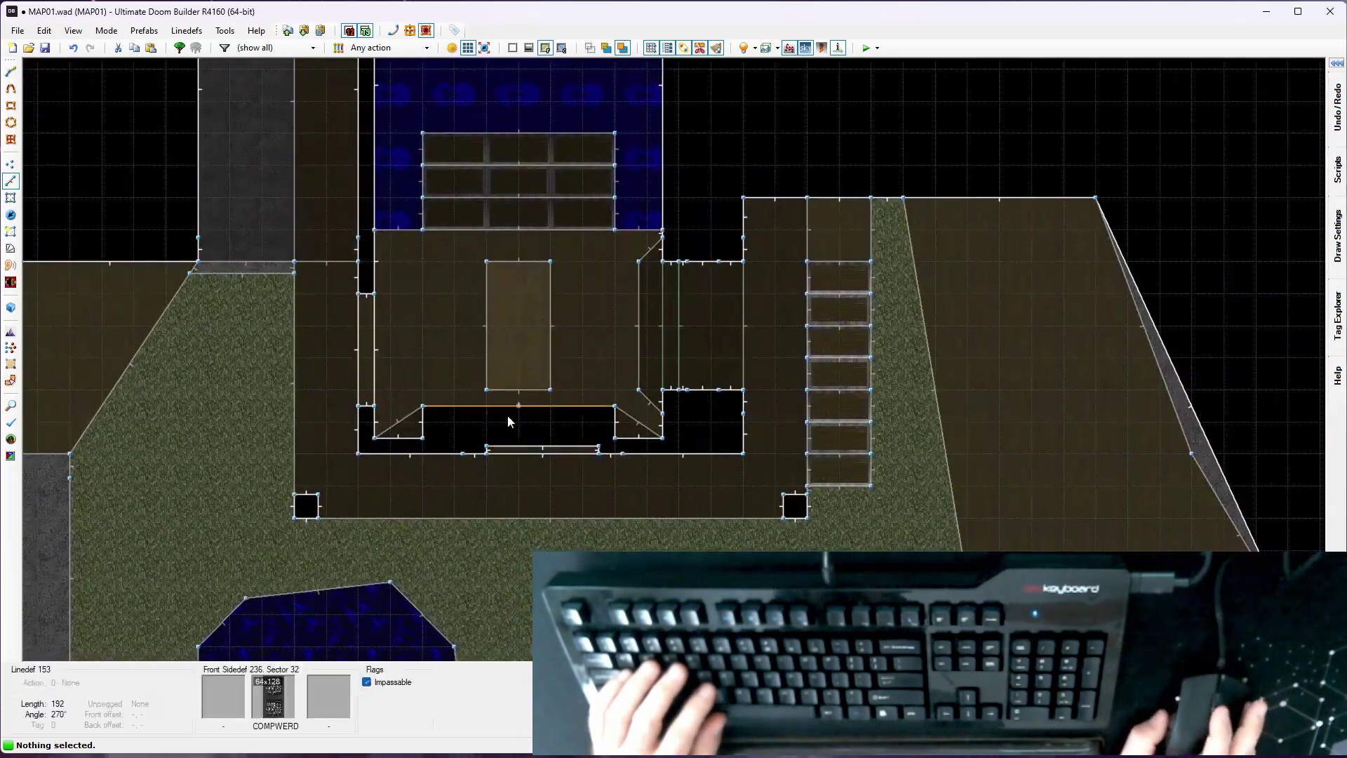
Insert a Tall techno pillar thing between the west wall and the stairs at X -336, Y 576
key(t)
key(space)
scroll(533, 285, up, 3)
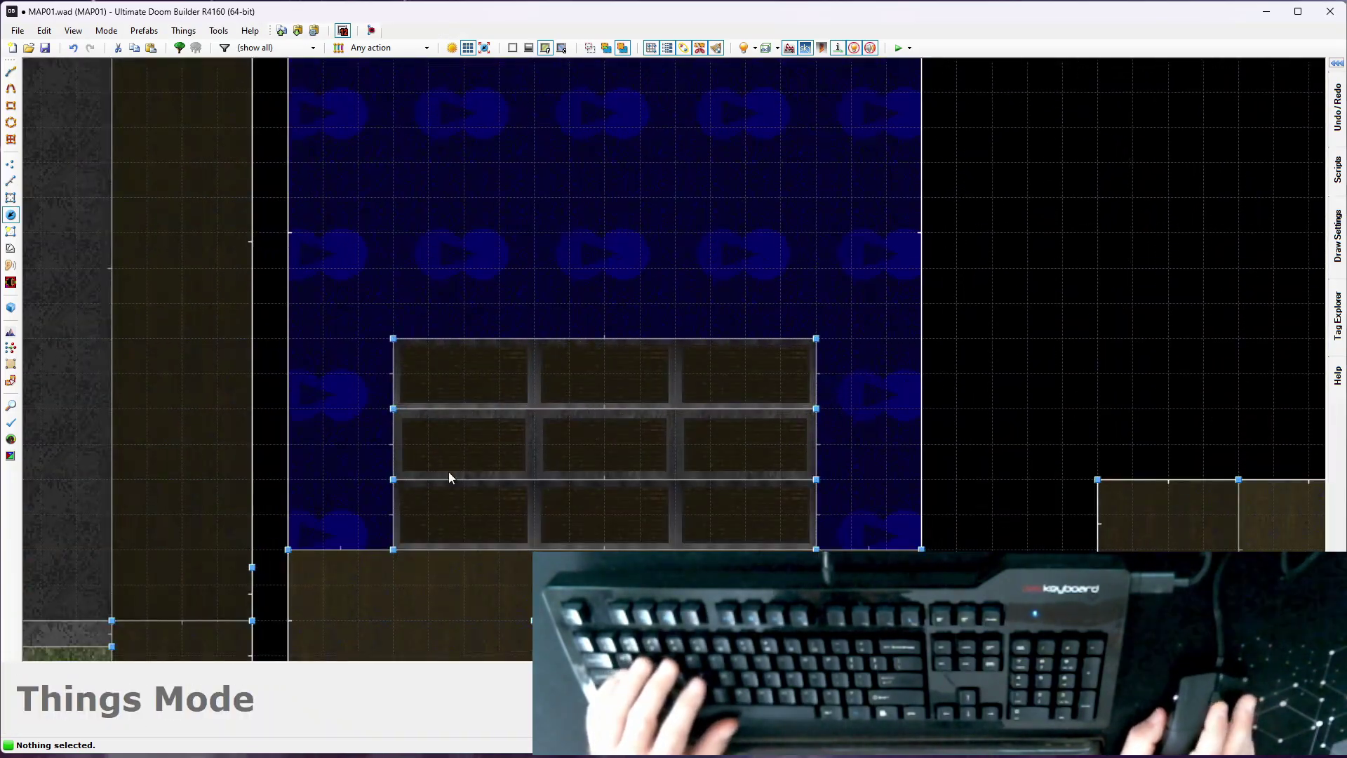
double_click(343, 481)
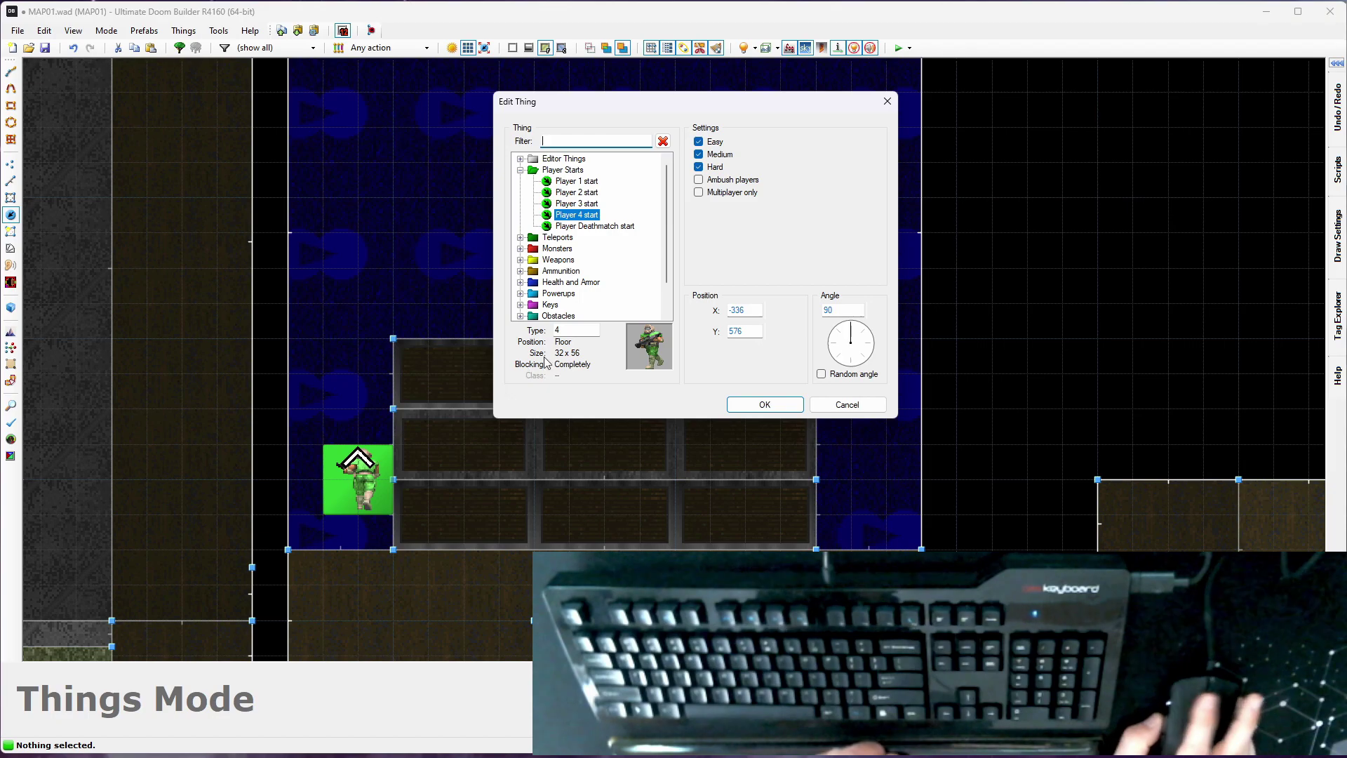
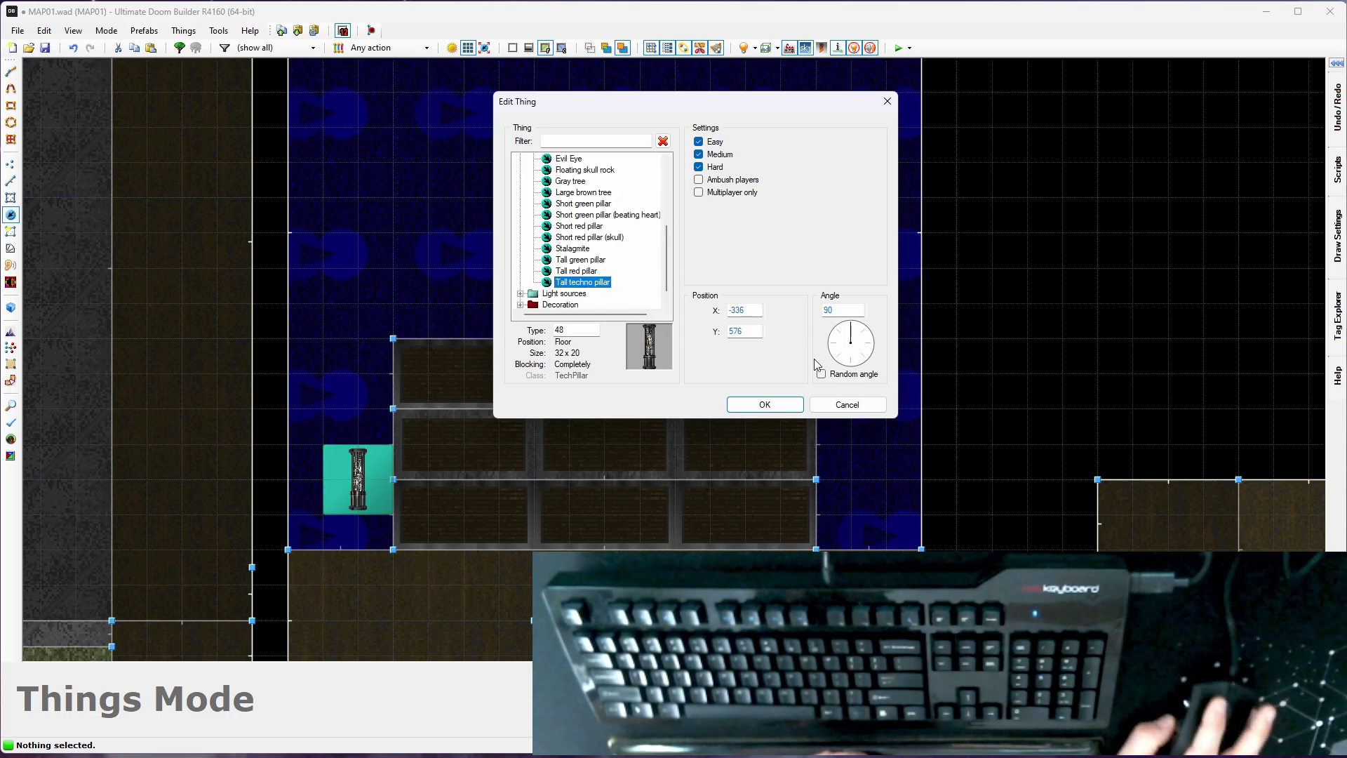
click(777, 405)
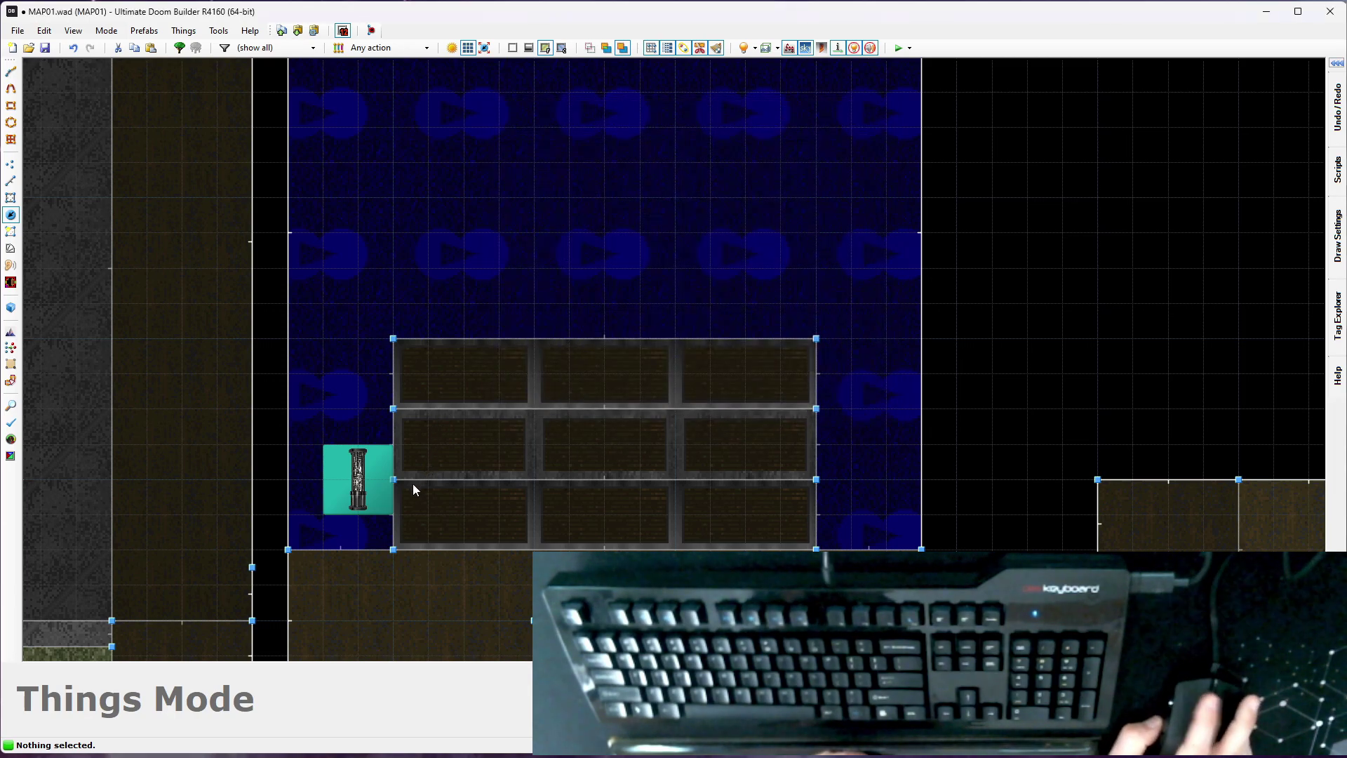
Centre the pillar in the gap west of the stairs and place a copy in the matching gap on the east side
scroll(345, 536, up, 1)
drag(361, 476, 354, 487)
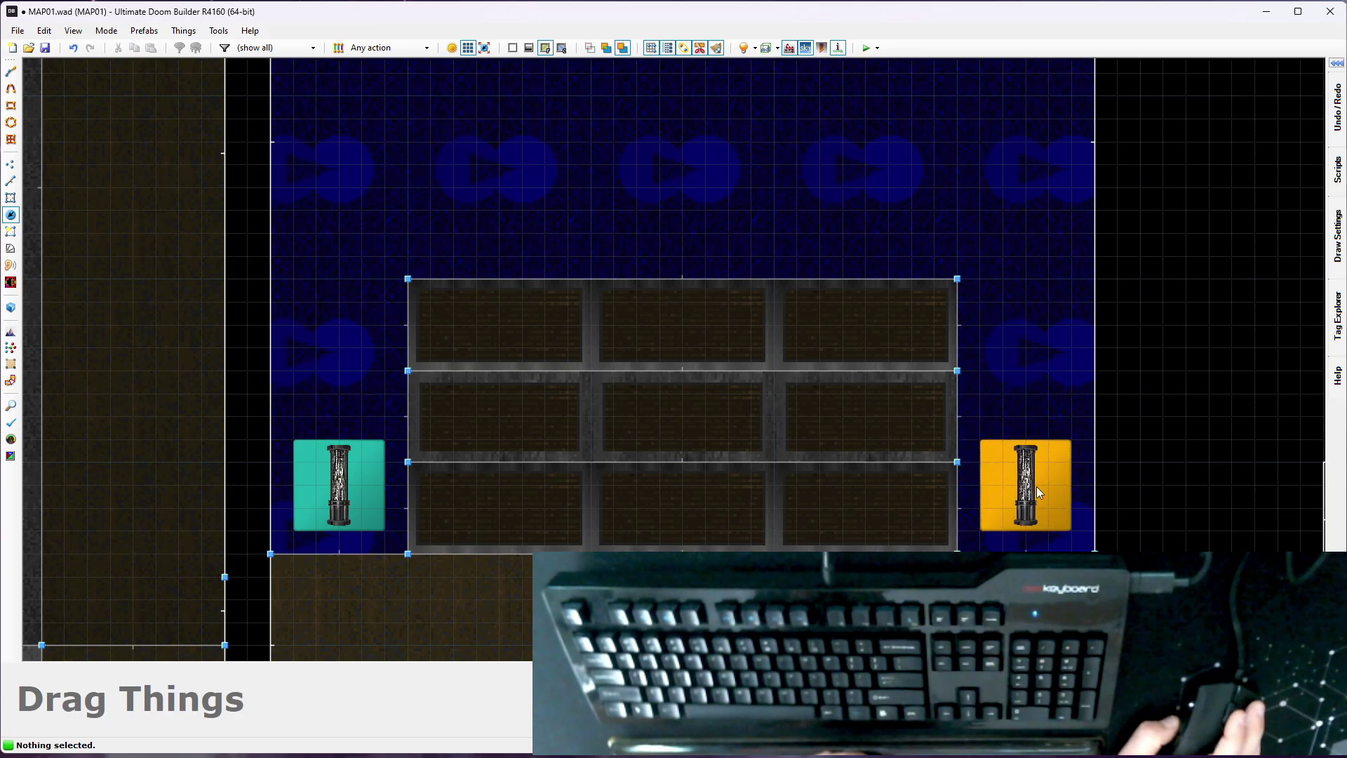
Examine both techno pillars beside the staircase in the 3D view, including their height against the ceiling
key(w)
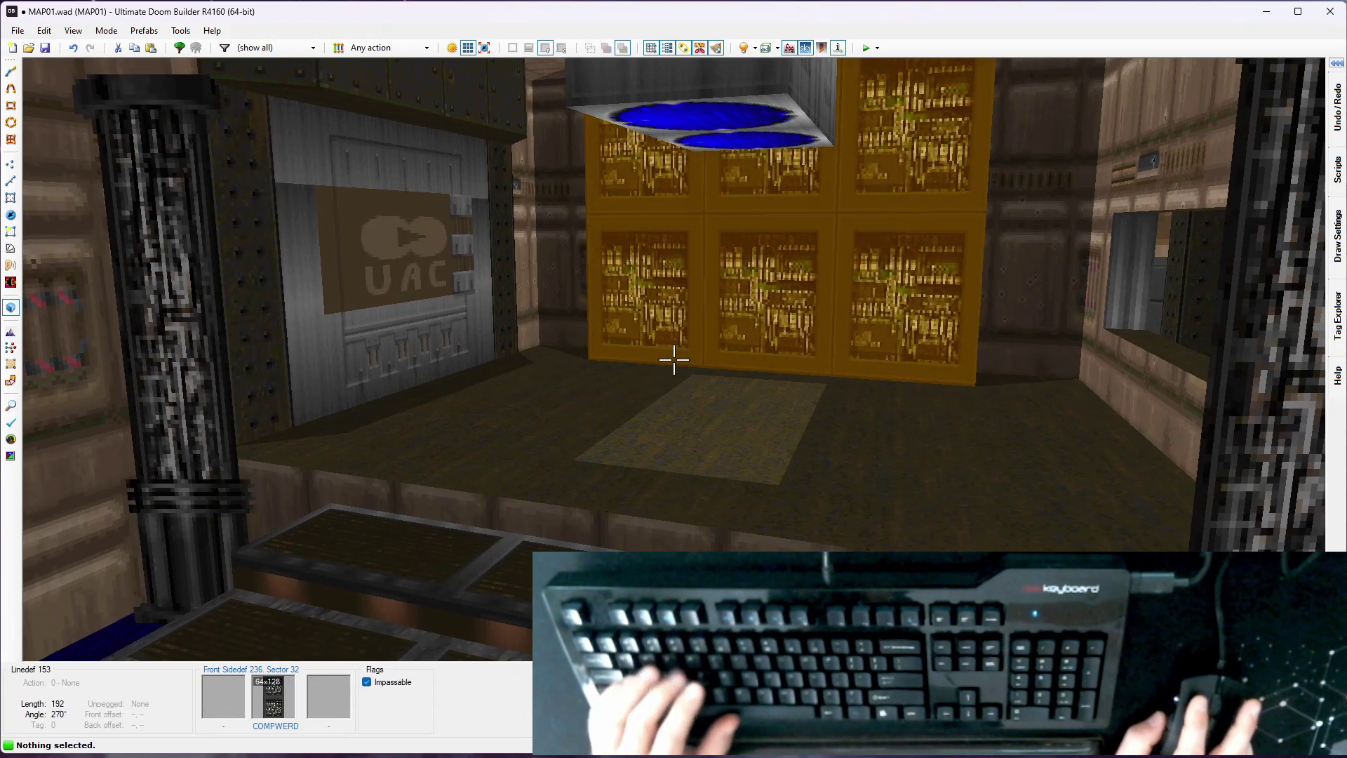
key(d)
key(e)
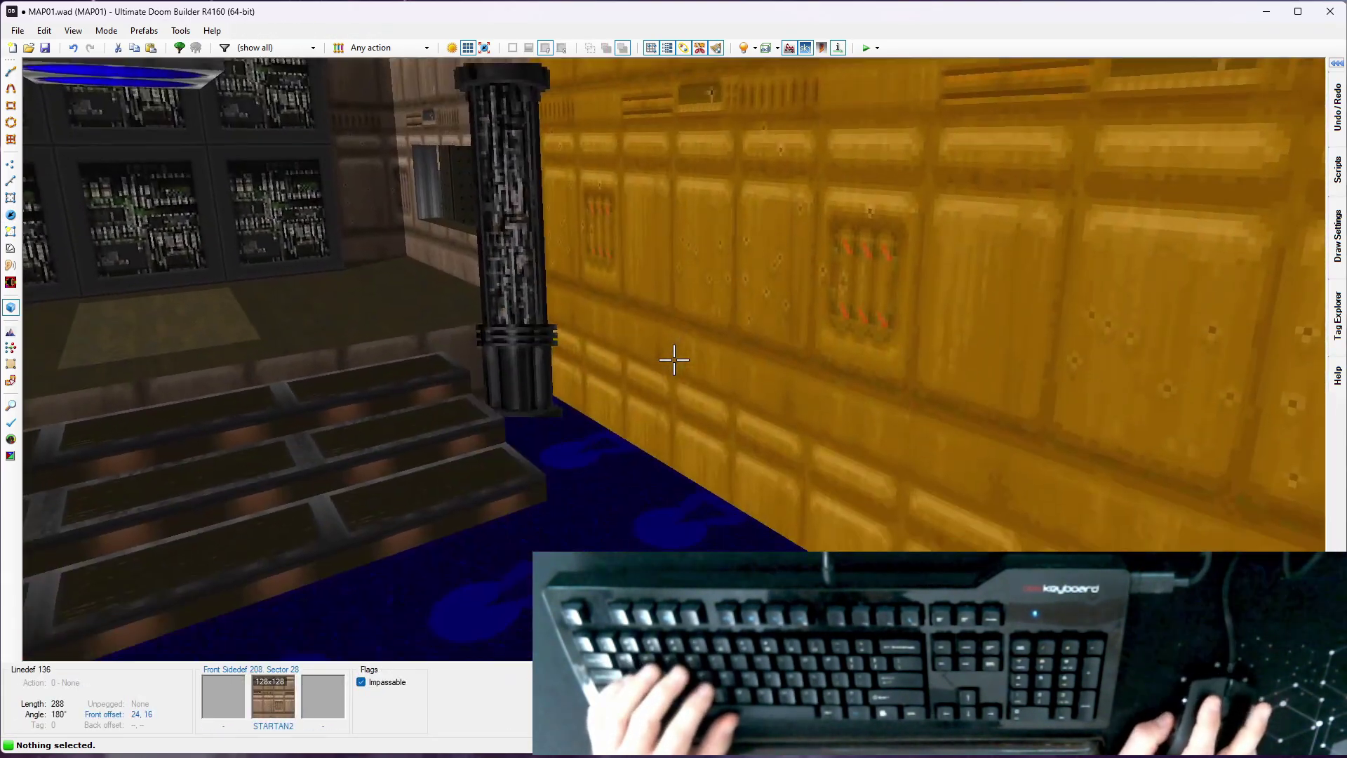
key(e)
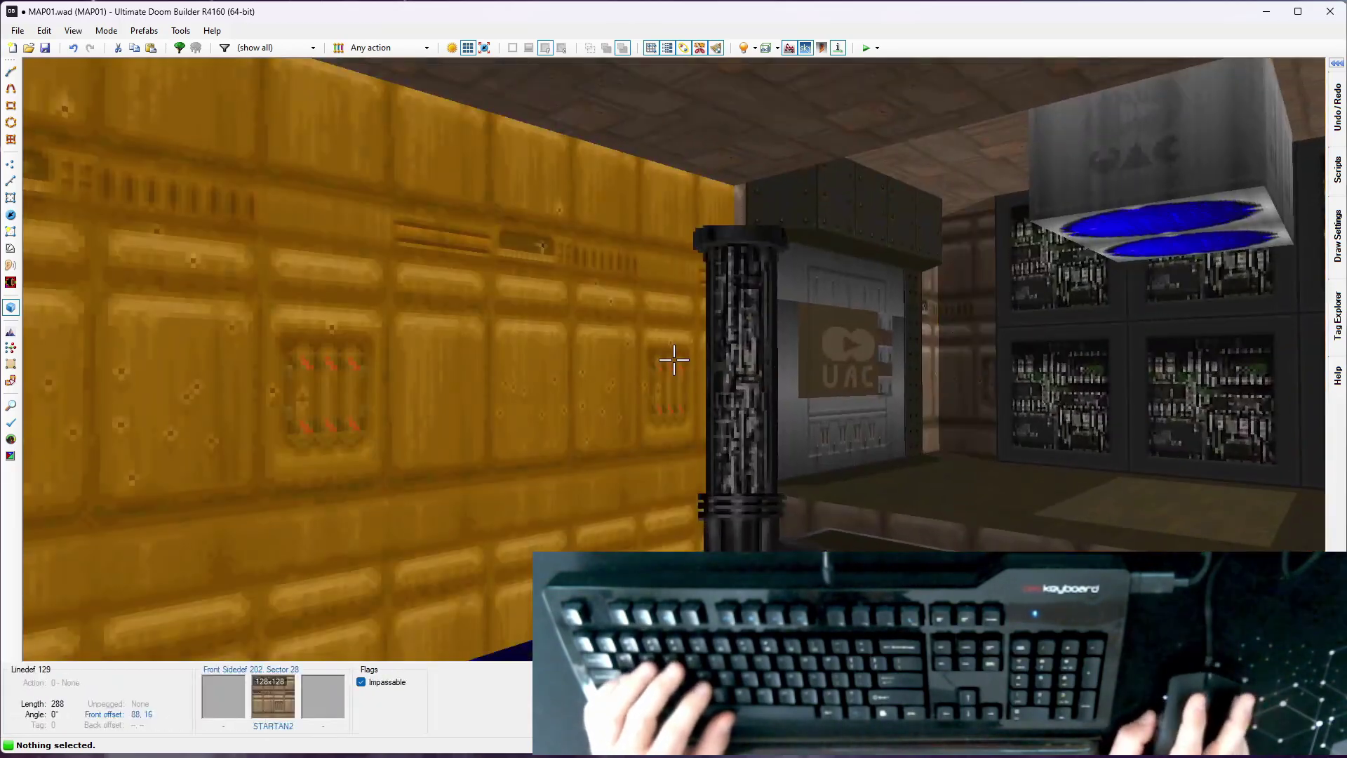
key(d)
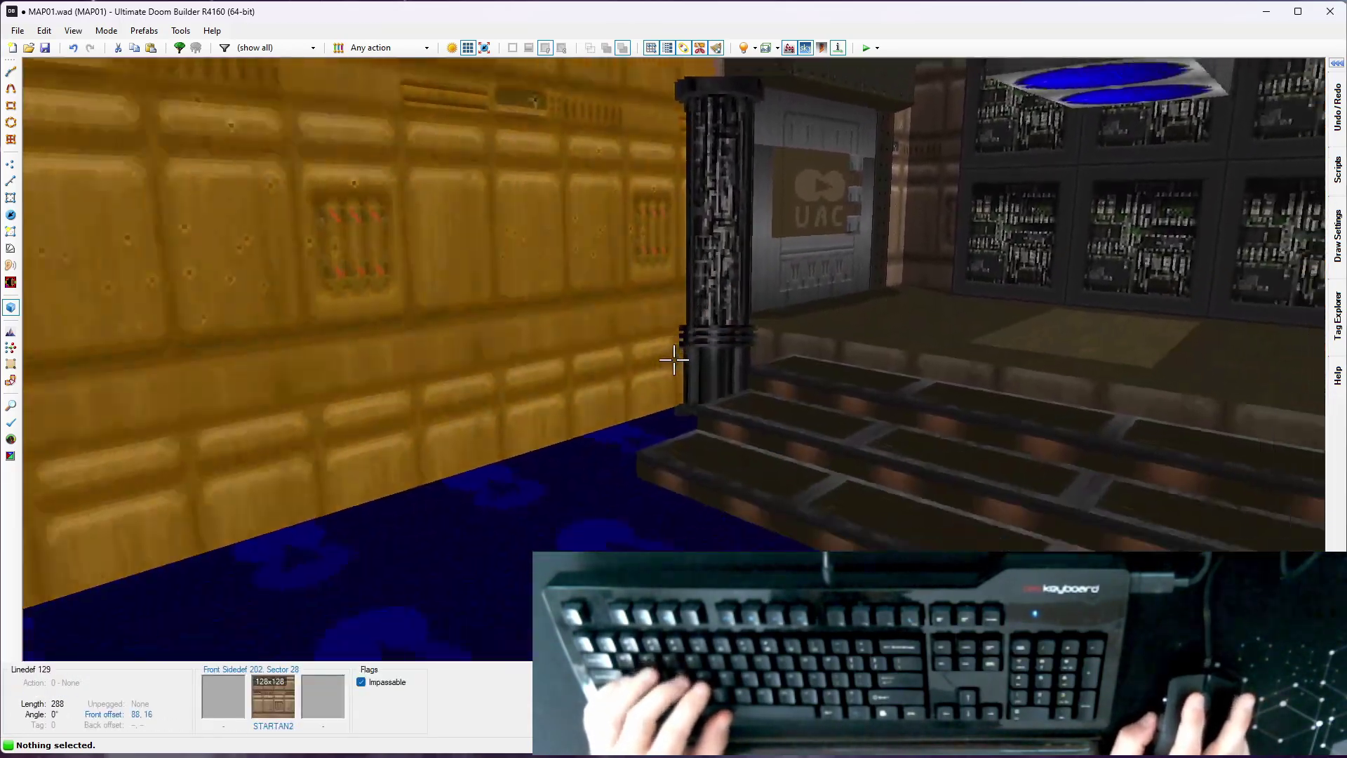
key(d)
key(e)
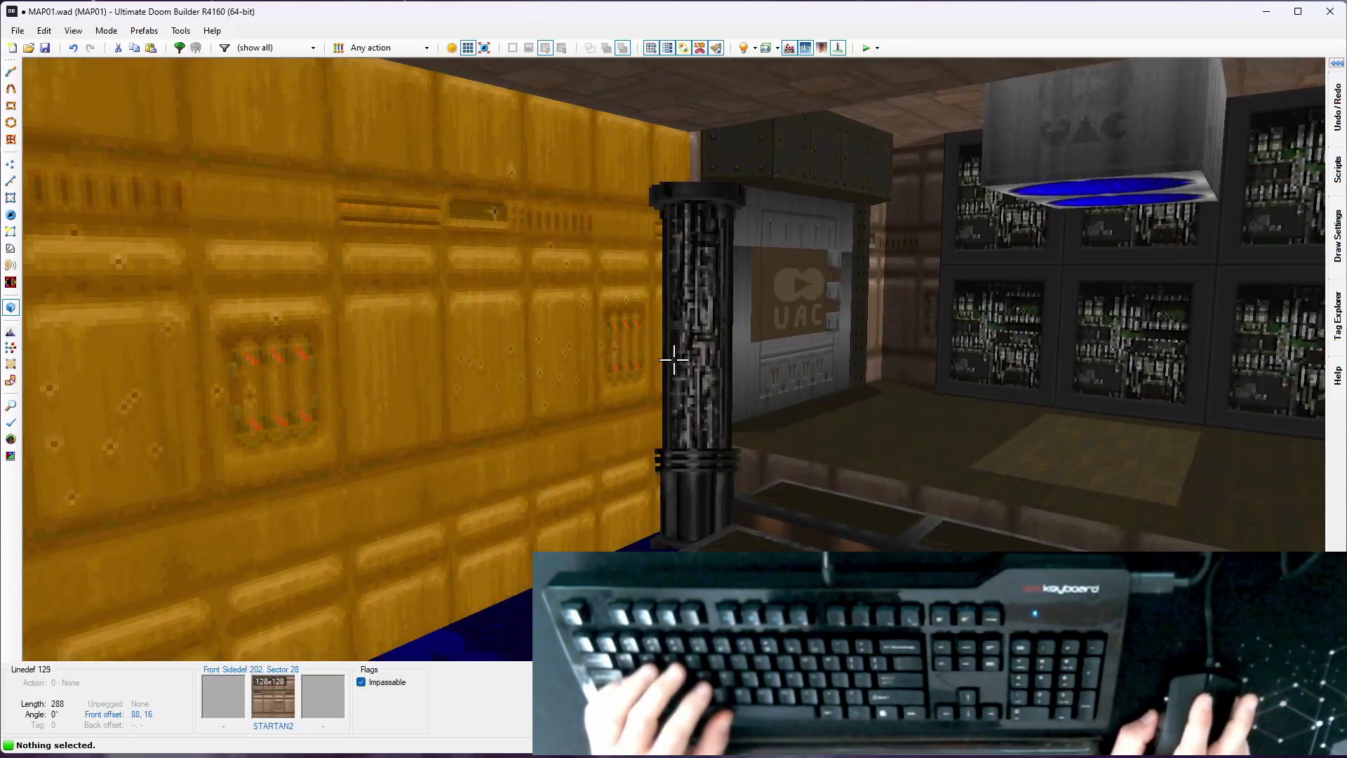
Draw a 48-unit line from the wall to the stairs in front of the west pillar and flip it to face the lower floor
key(q)
scroll(677, 363, down, 3)
key(space)
scroll(539, 433, up, 4)
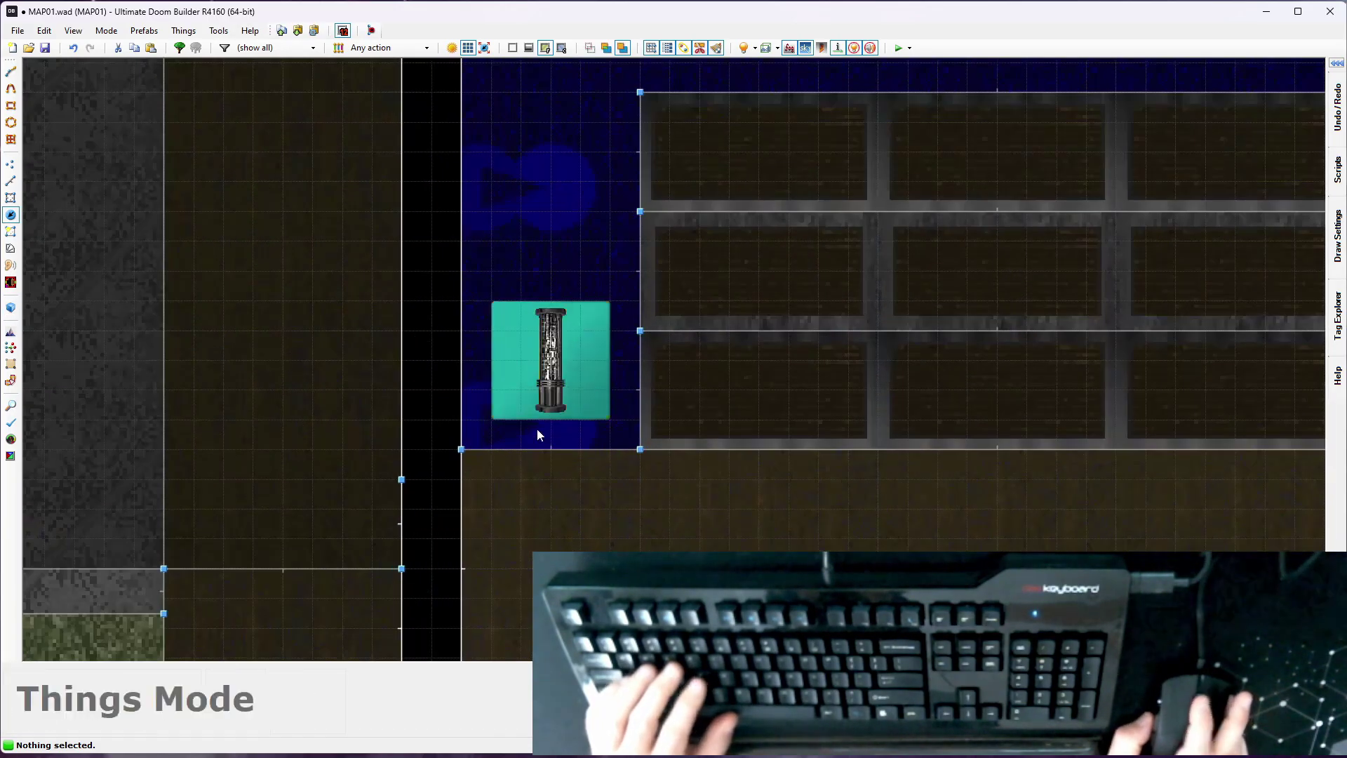
key(d)
click(462, 270)
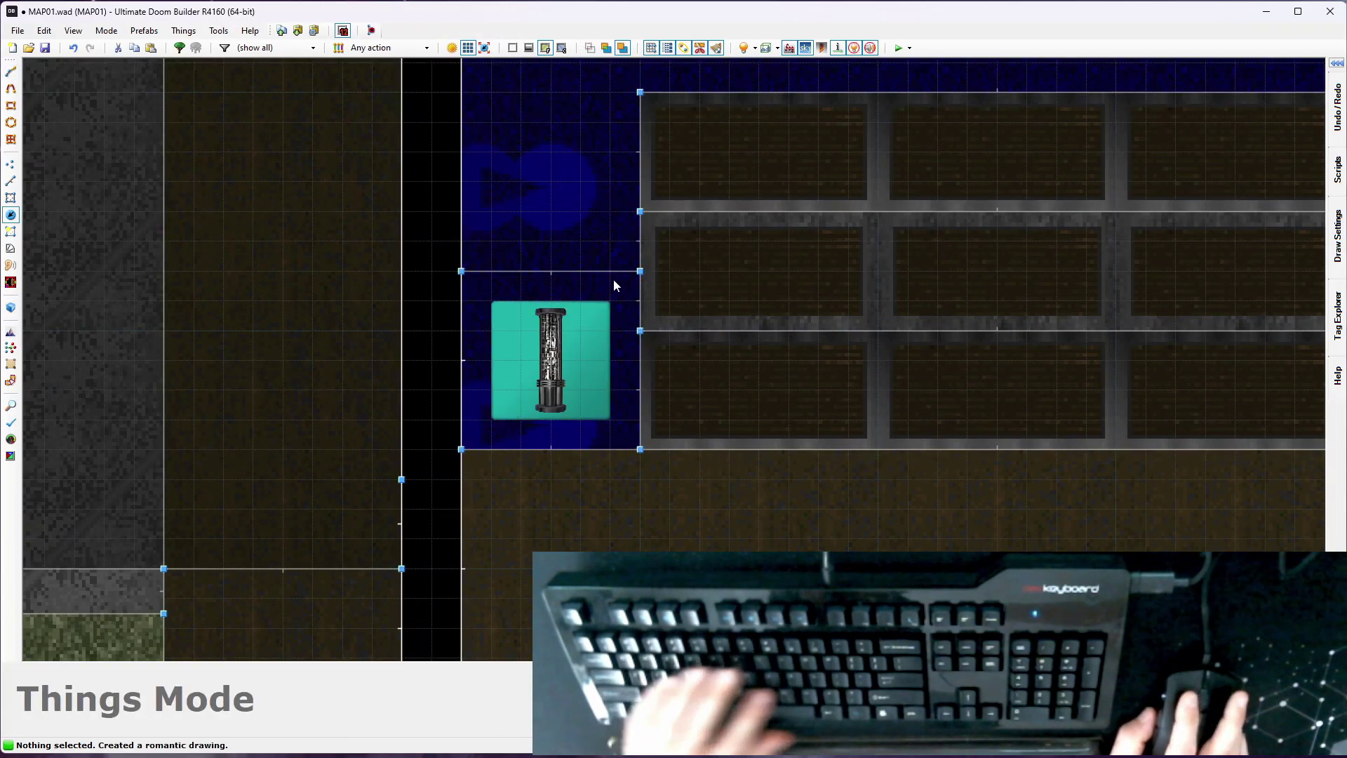
key(l)
key(f)
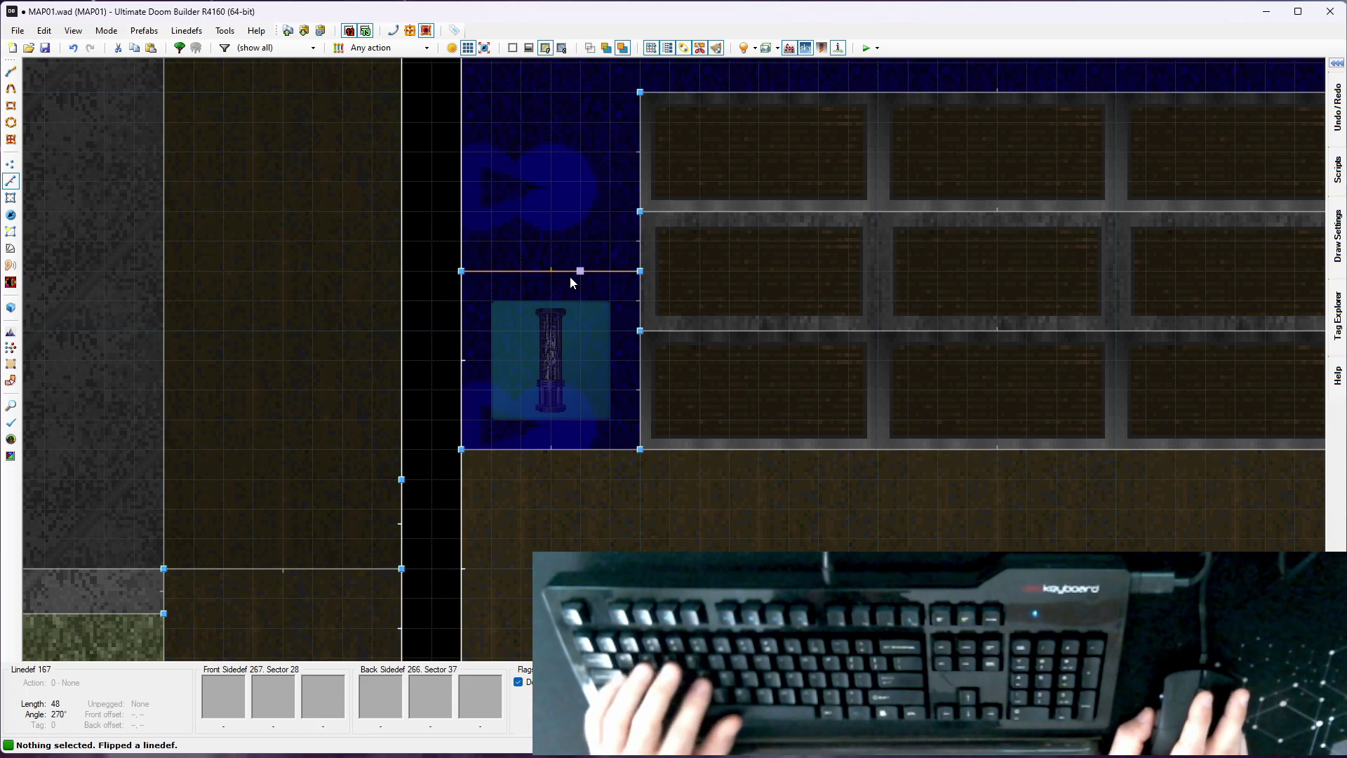
Draw a matching 48-unit line from the stairs to the wall in front of the east pillar
scroll(570, 277, down, 6)
scroll(765, 282, up, 6)
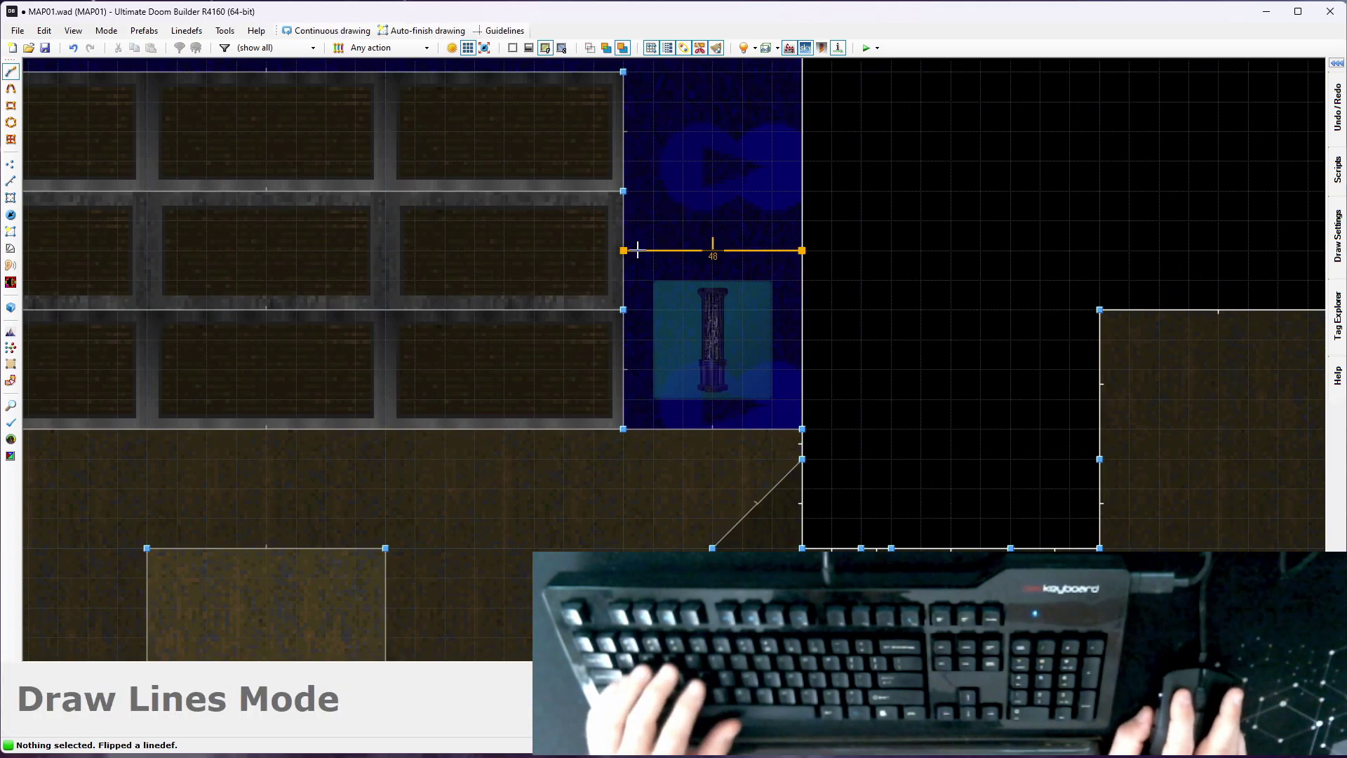
key(q)
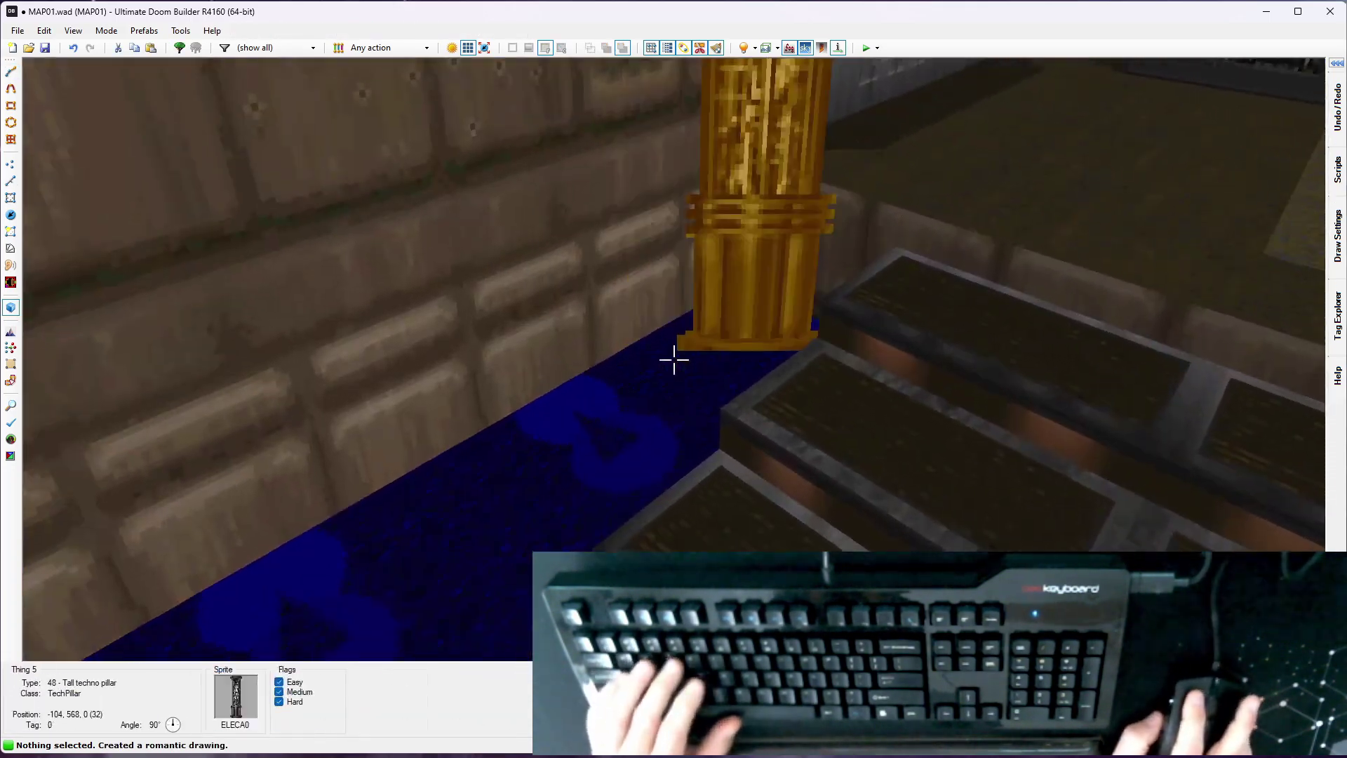
Raise the floors of both pillar sectors to height 40
click(674, 360)
click(674, 359)
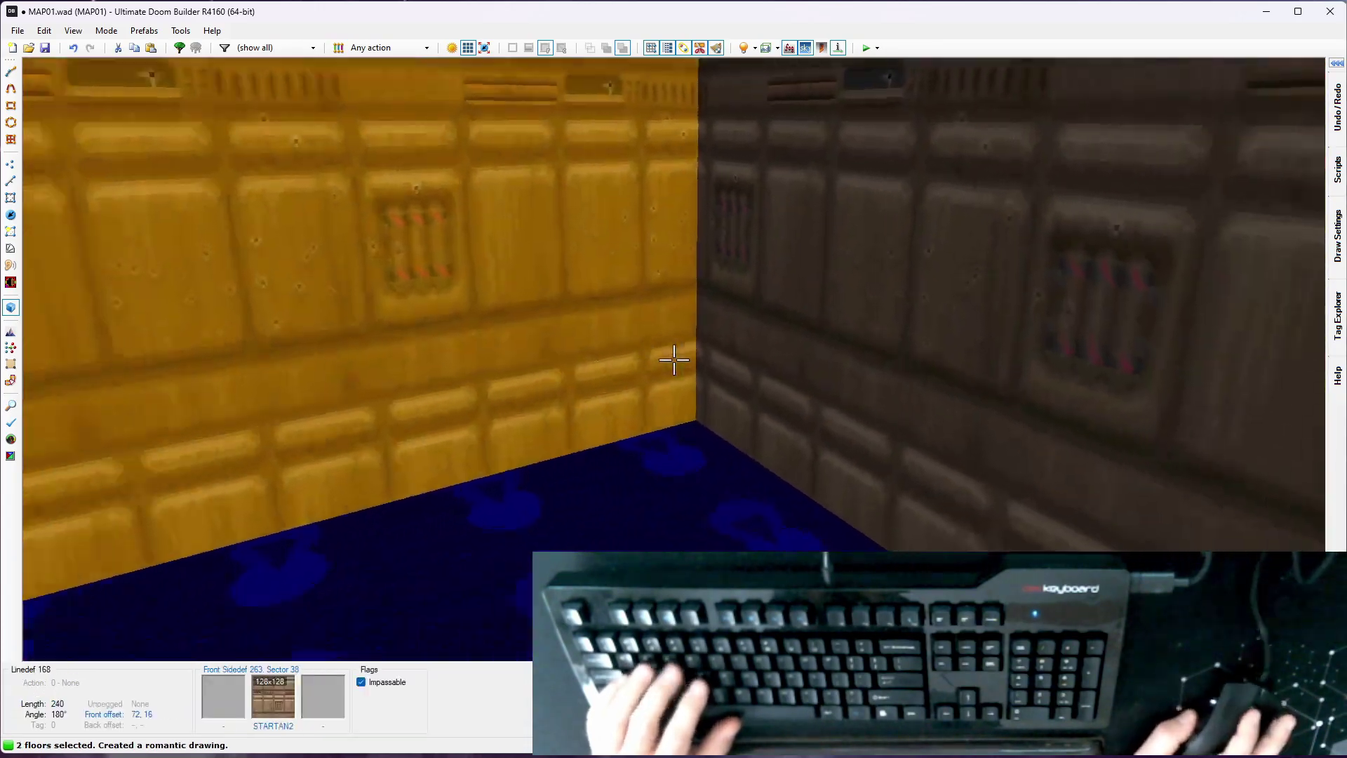
scroll(673, 360, up, 1)
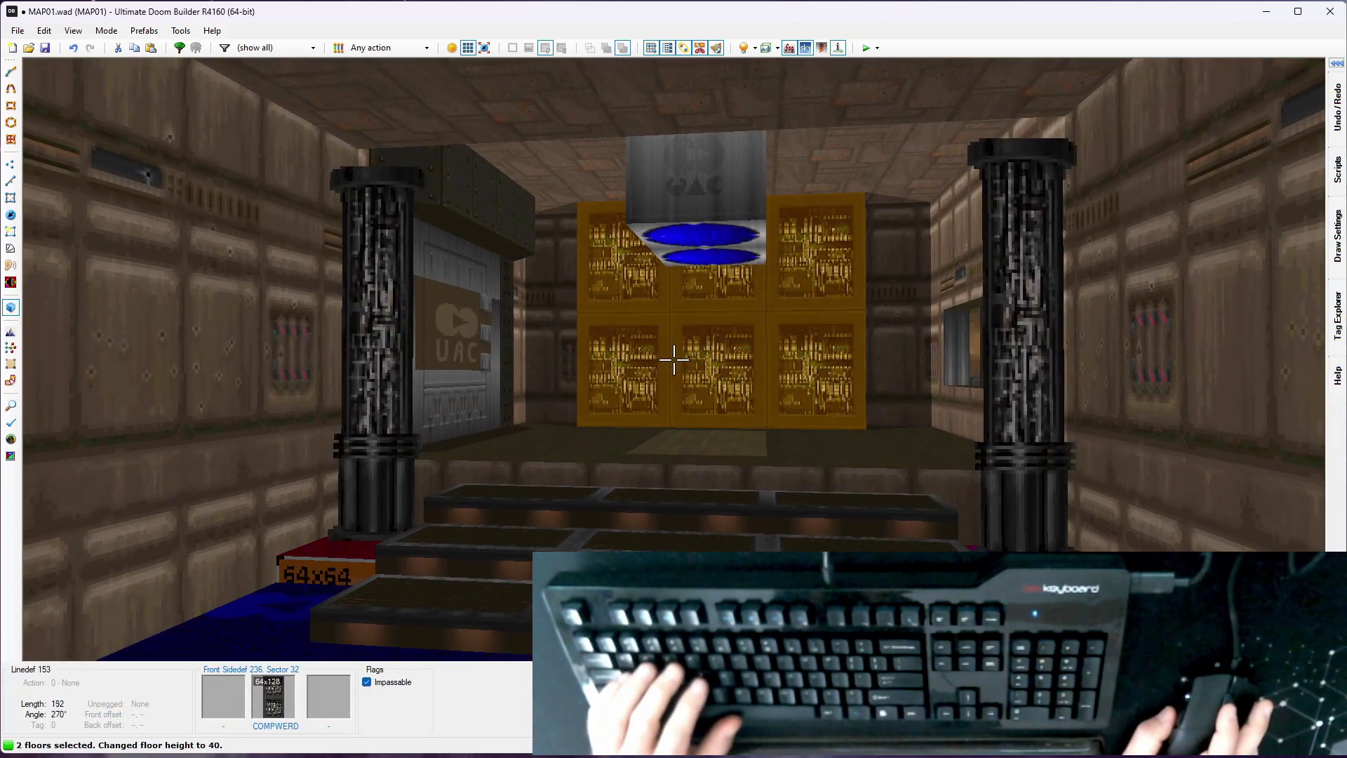
key(c)
Lower the ceilings above both techno pillars to height 168
click(673, 359)
click(674, 359)
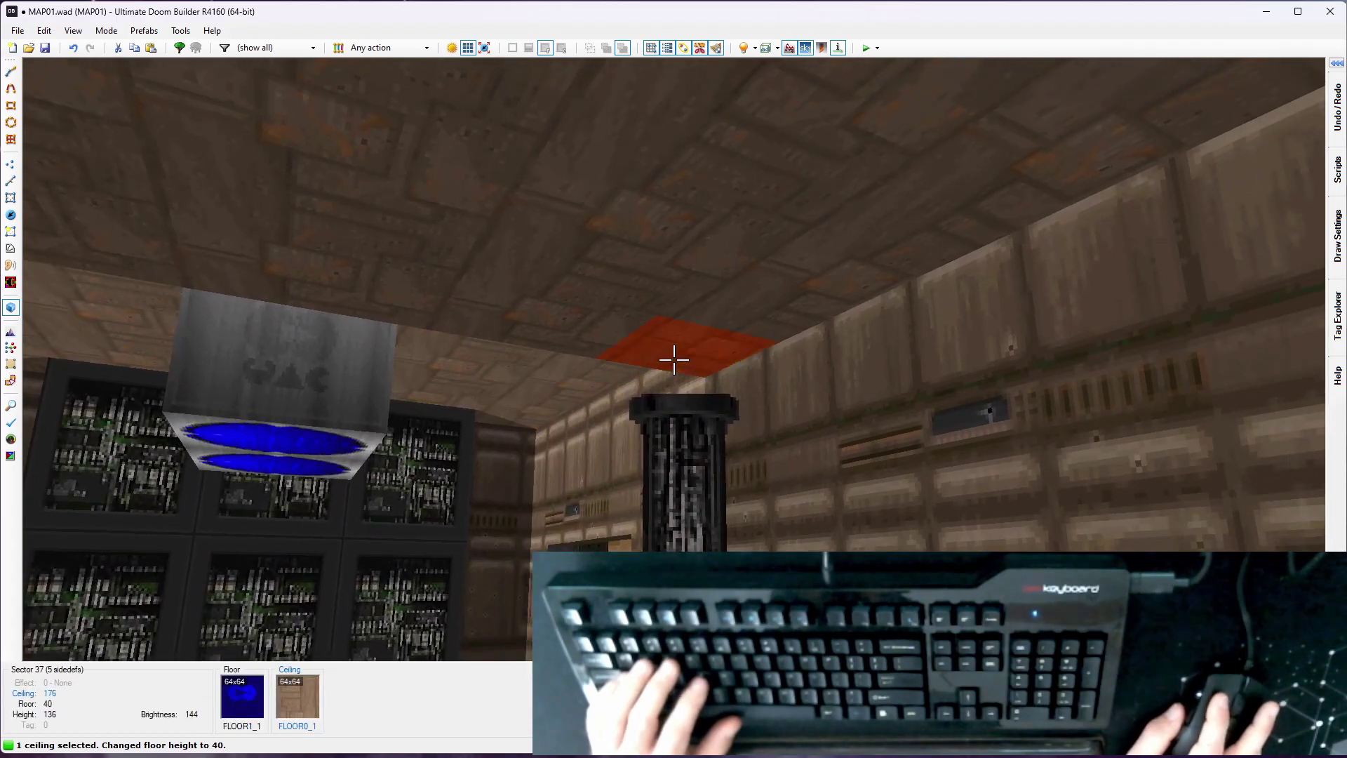
scroll(674, 359, down, 1)
scroll(674, 359, down, 1)
scroll(674, 359, up, 1)
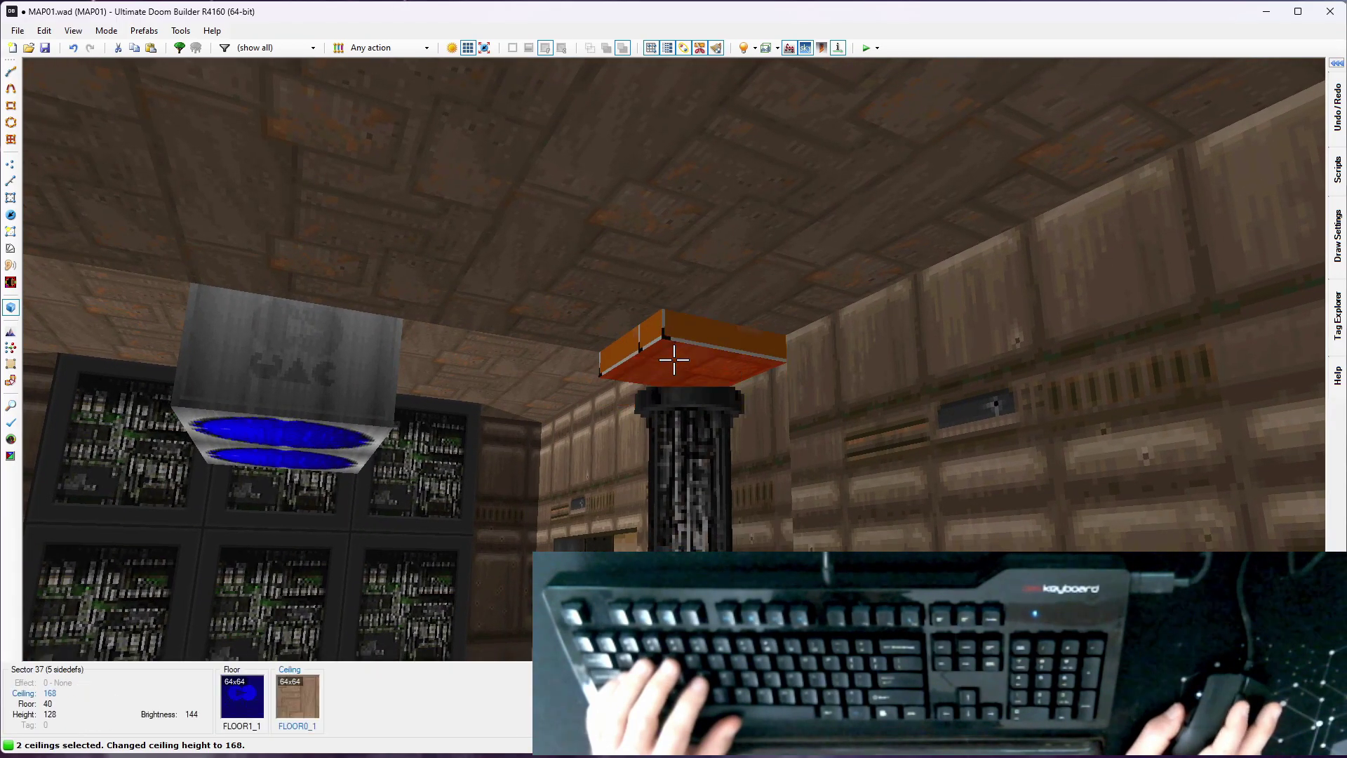
key(c)
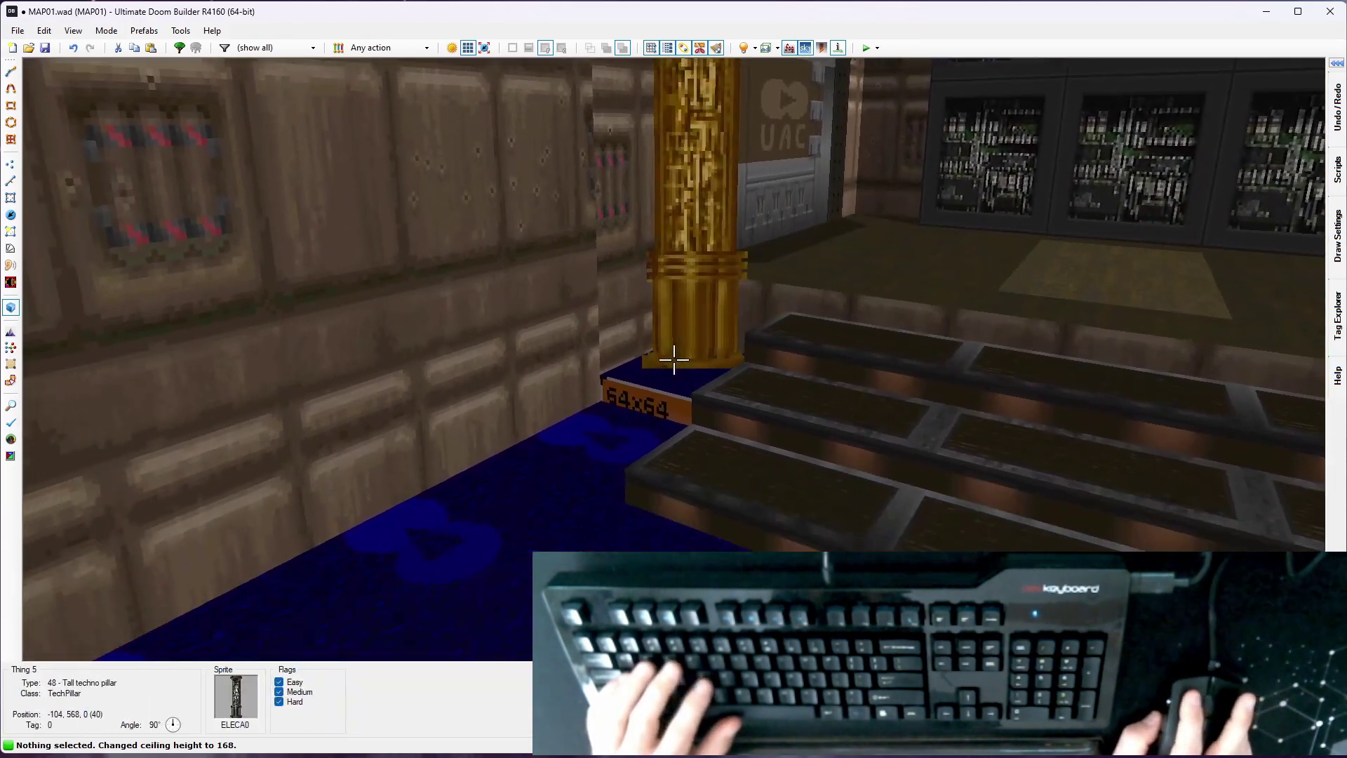
Try the TLITE6_1 light flat on the floors beneath both pillars
click(674, 360)
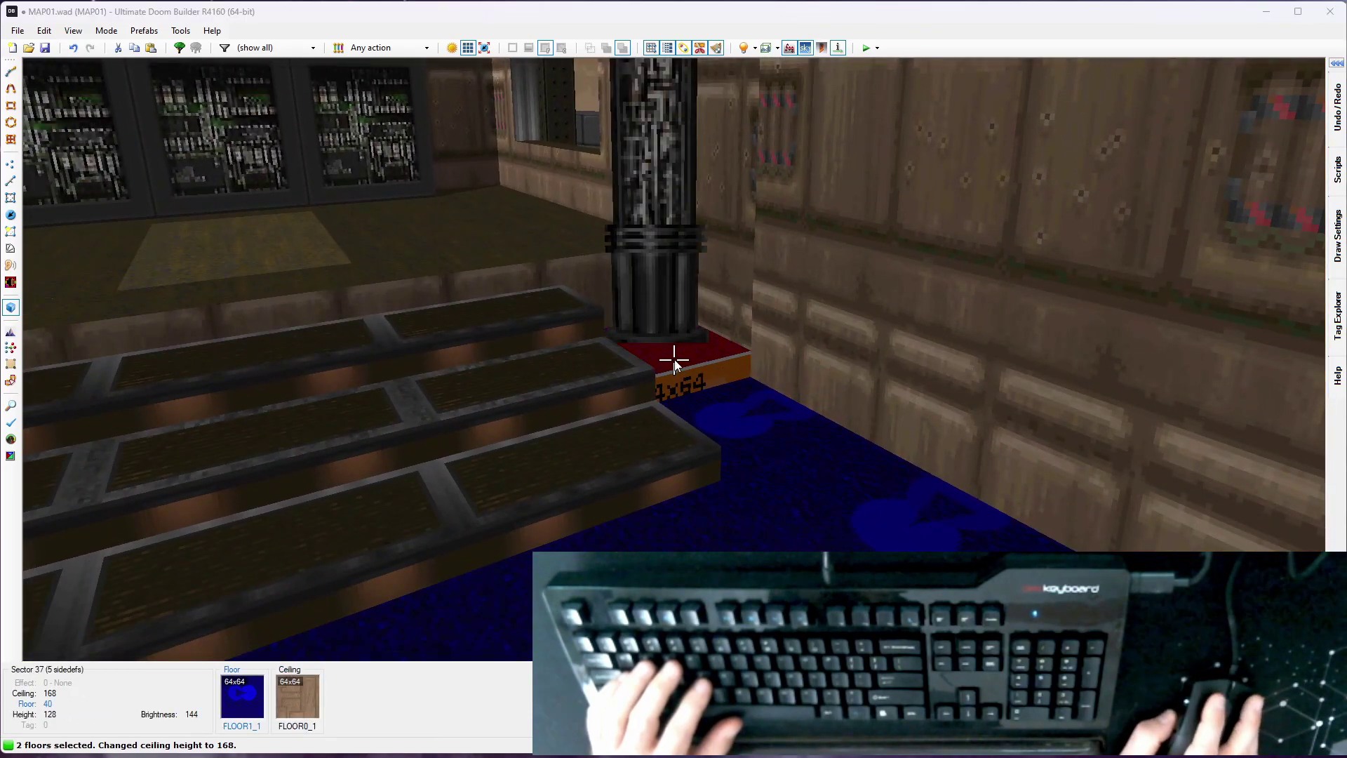
right_click(674, 359)
click(337, 218)
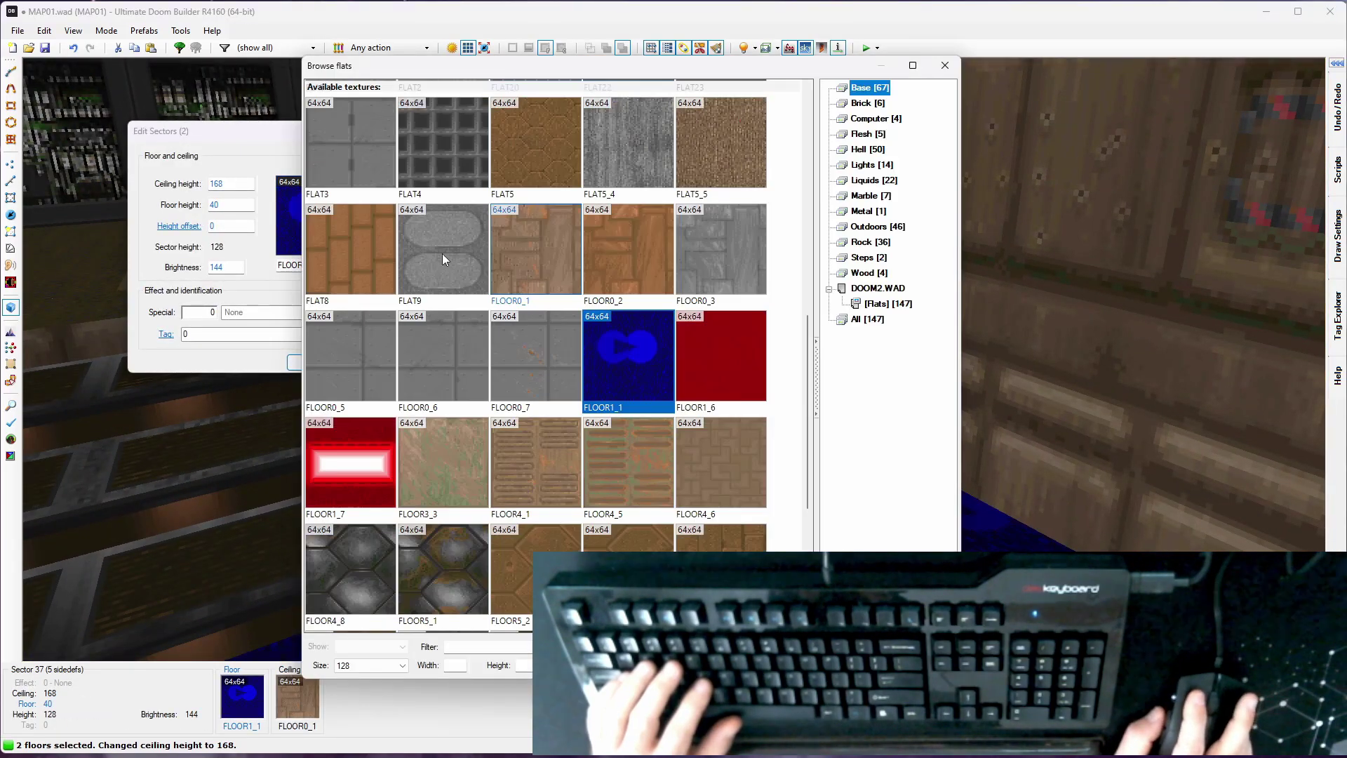
click(872, 165)
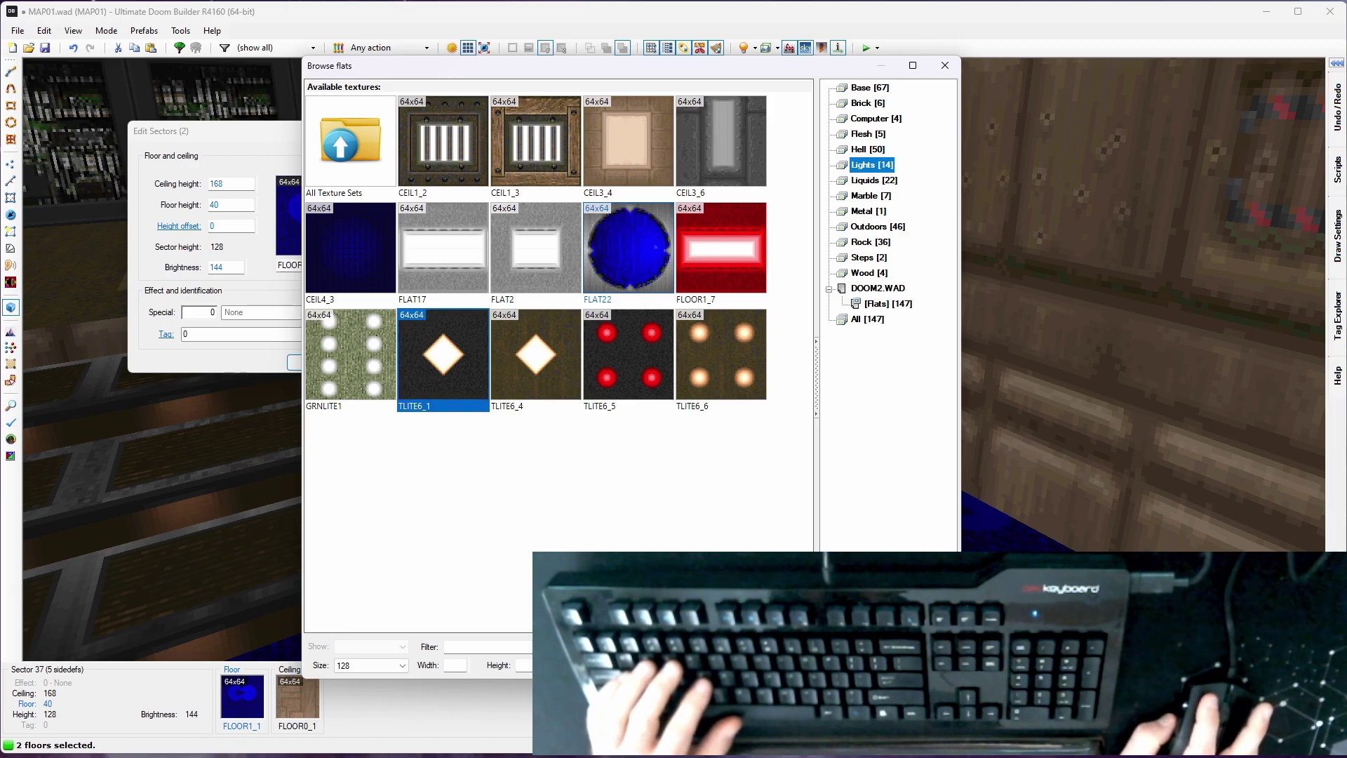
key(Return)
click(325, 362)
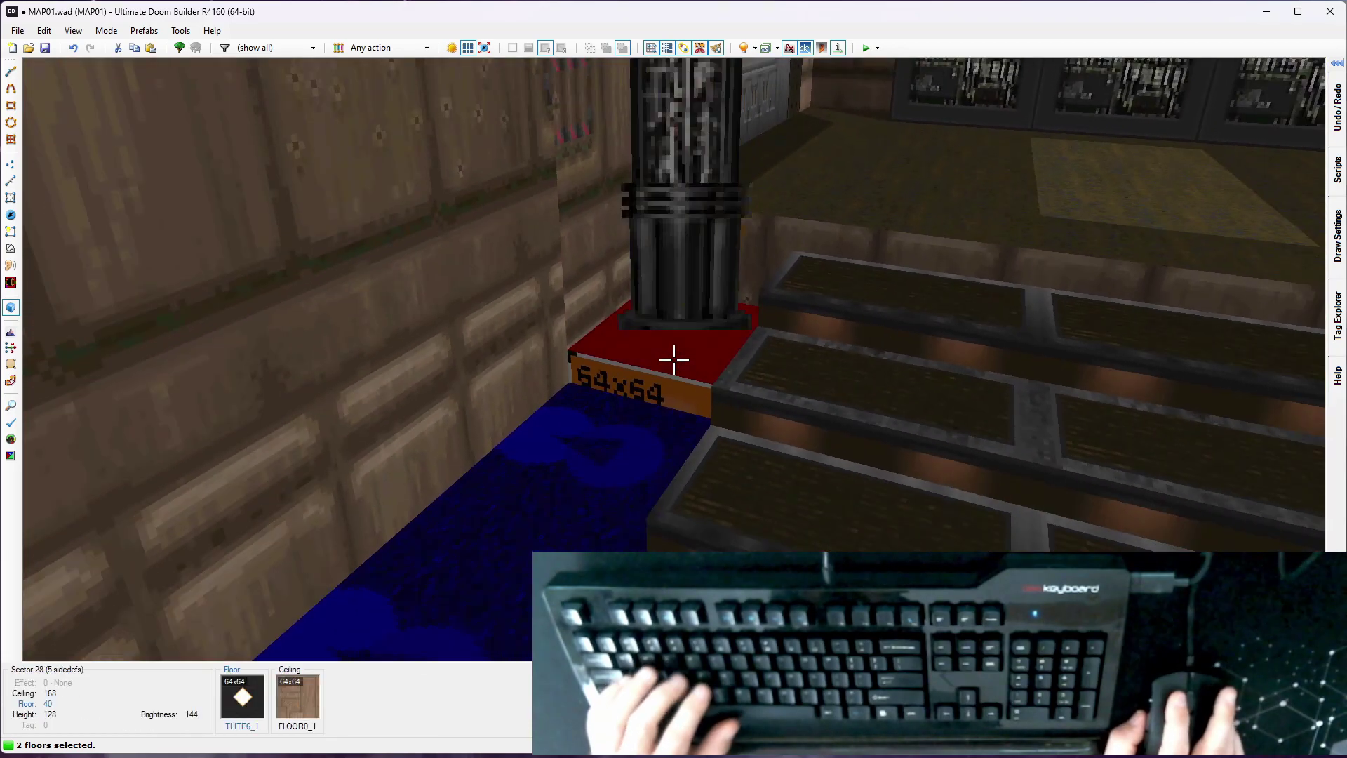
Apply the FLAT19 flat to both the floor and the ceiling of the two pillar sectors
right_click(674, 359)
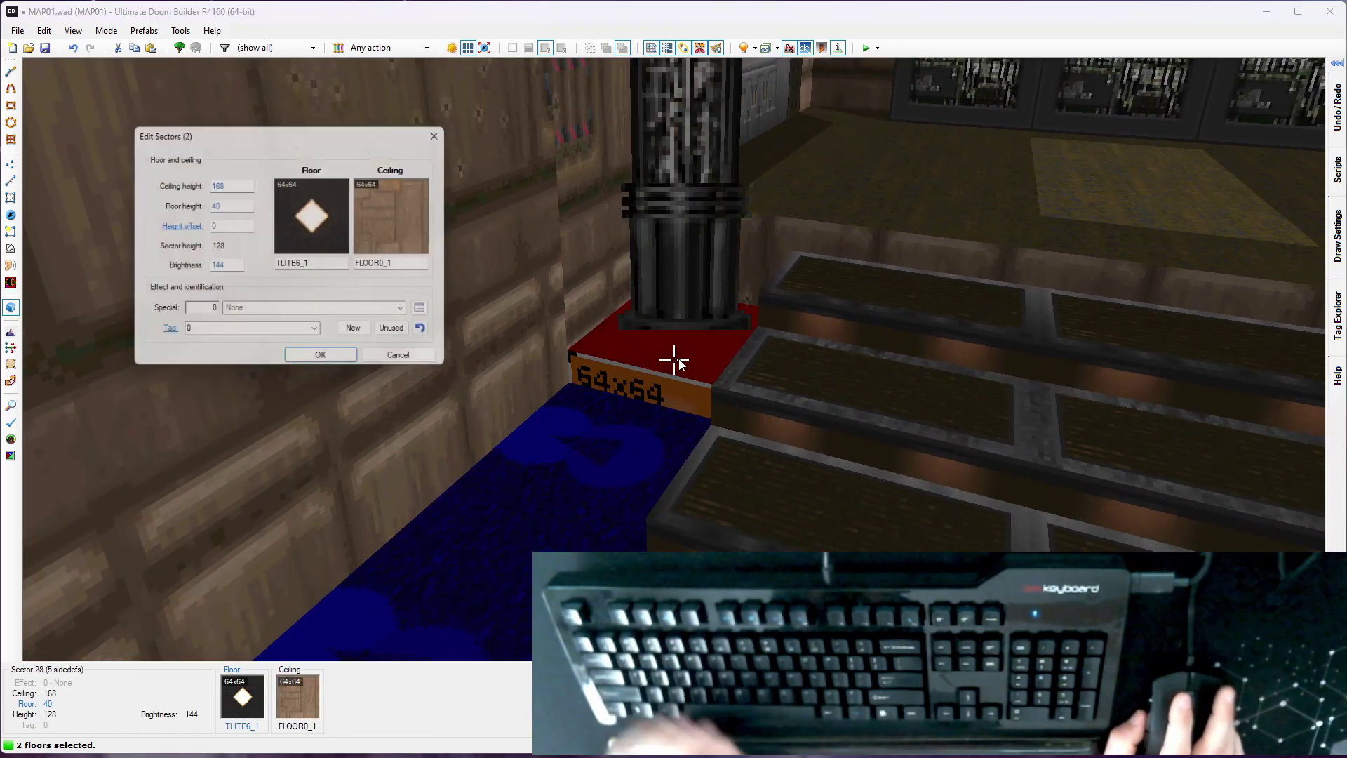
click(301, 214)
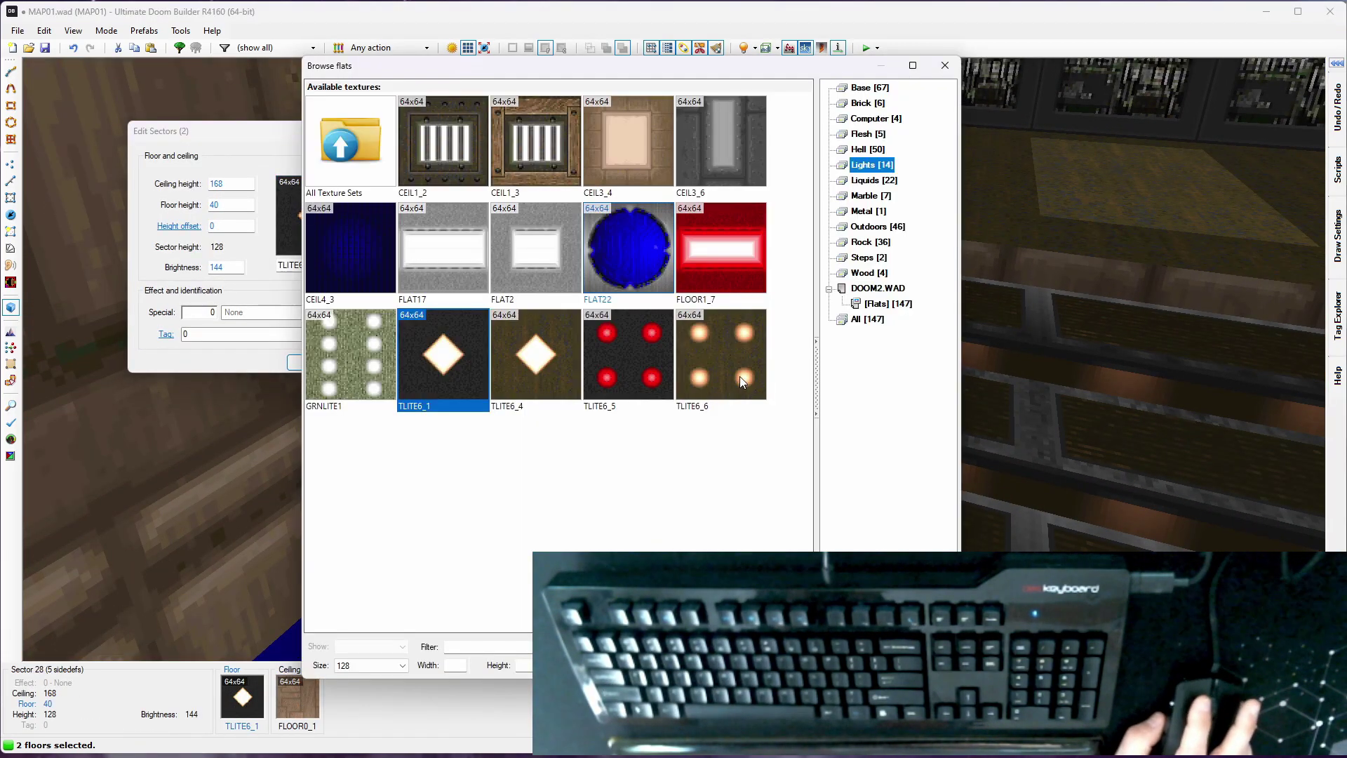
scroll(606, 346, down, 3)
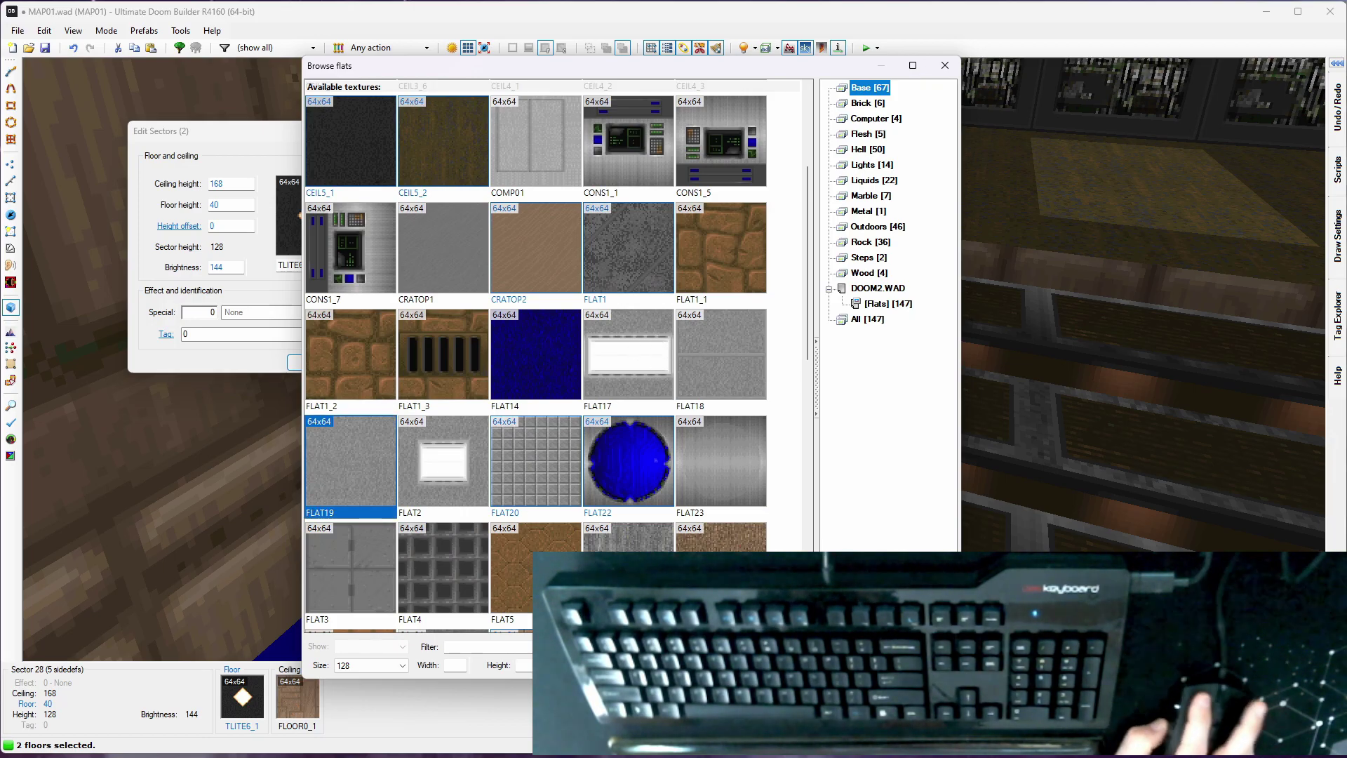
double_click(362, 461)
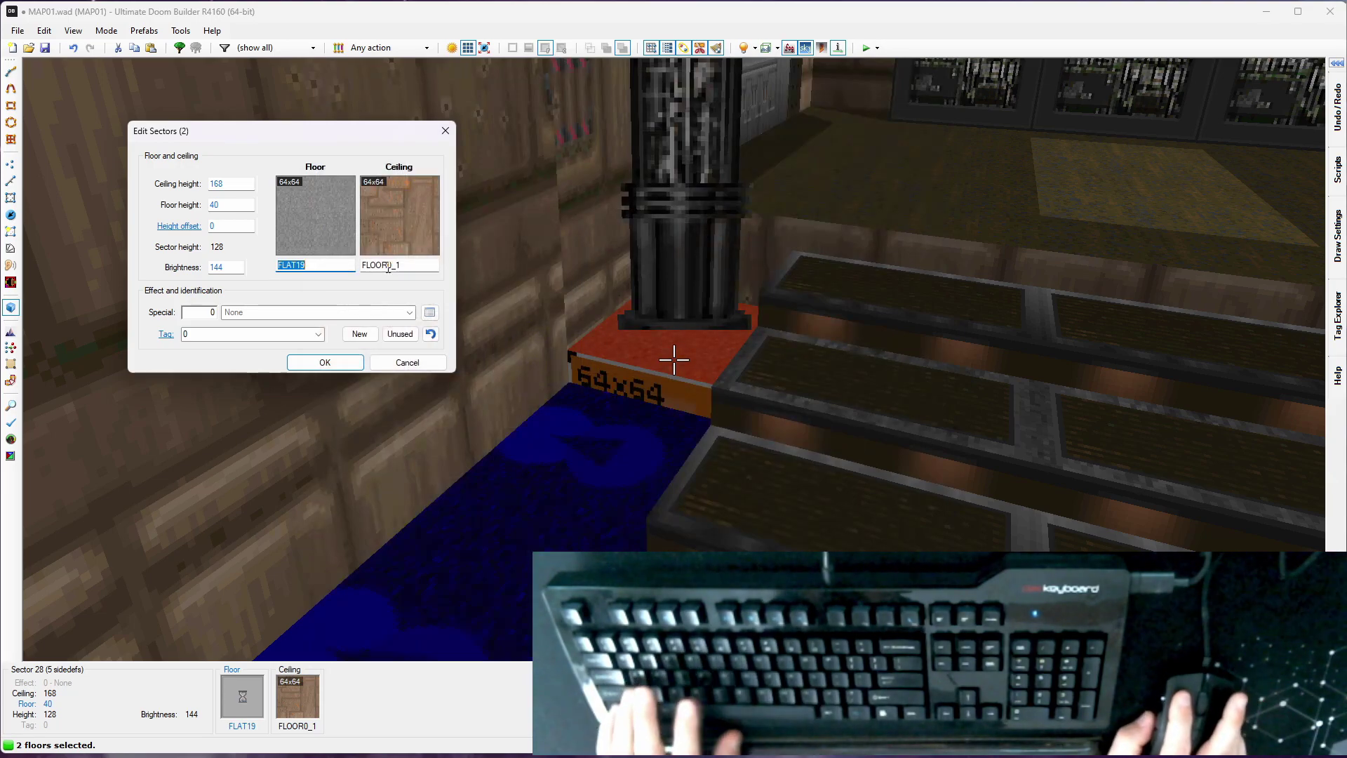
text(FLAT19)
click(344, 366)
key(c)
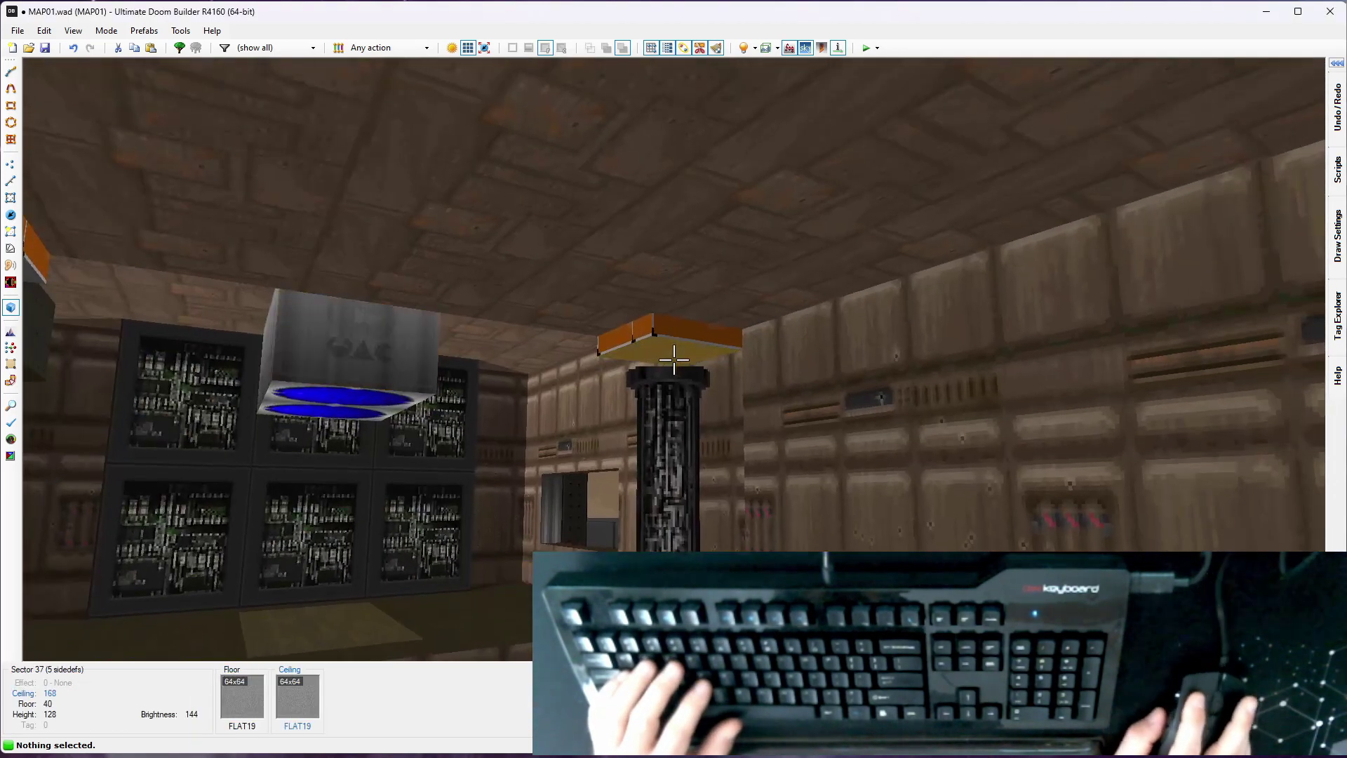
Assign GRAY1 as the front upper texture of the six untextured faces around the lowered ceilings above both pillars
key(e)
click(674, 360)
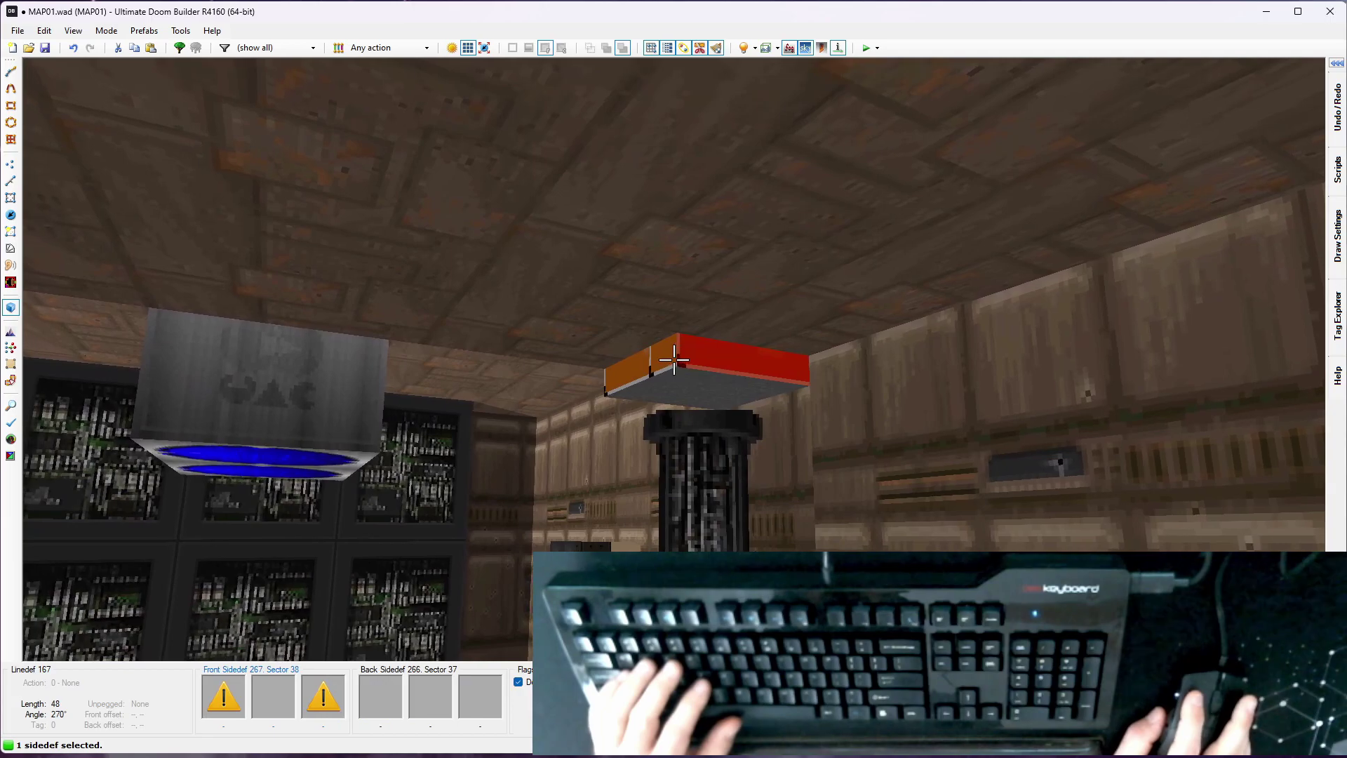
click(674, 360)
click(673, 359)
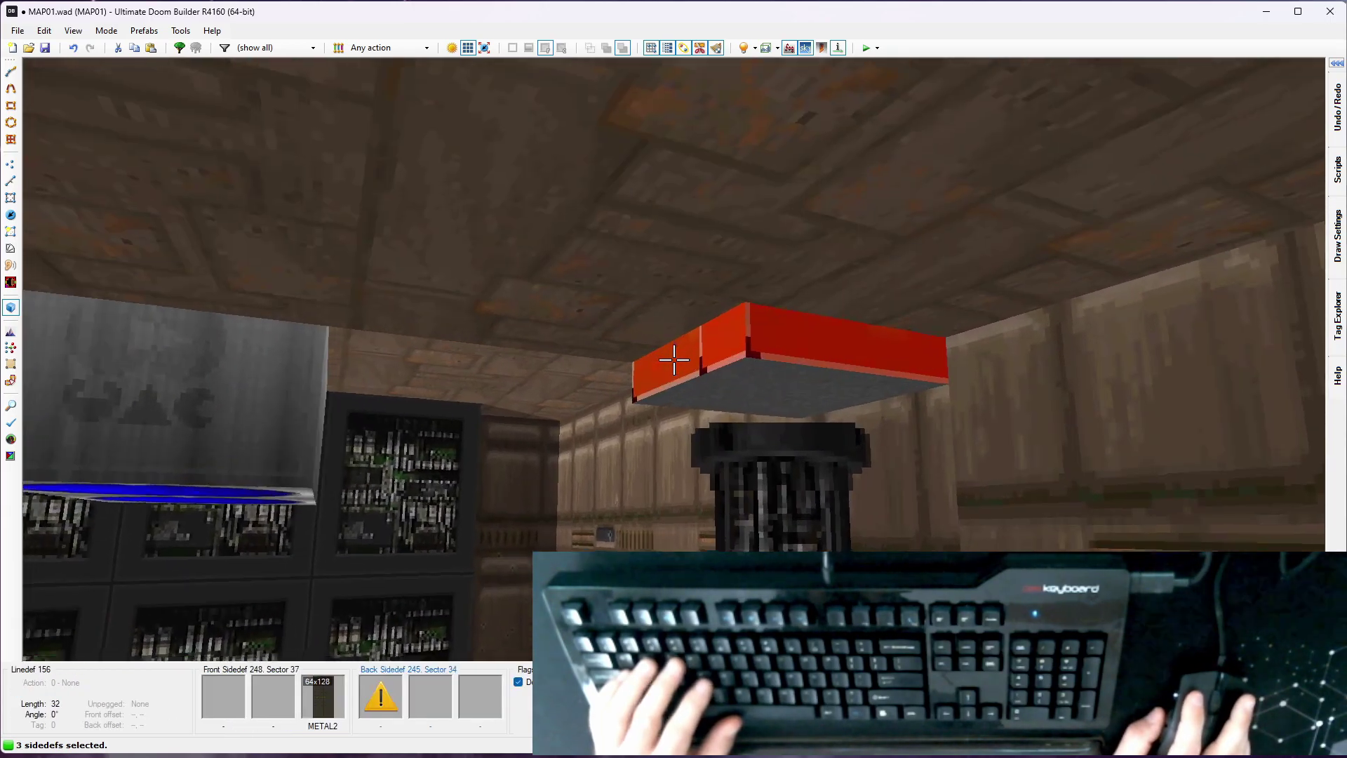
key(w)
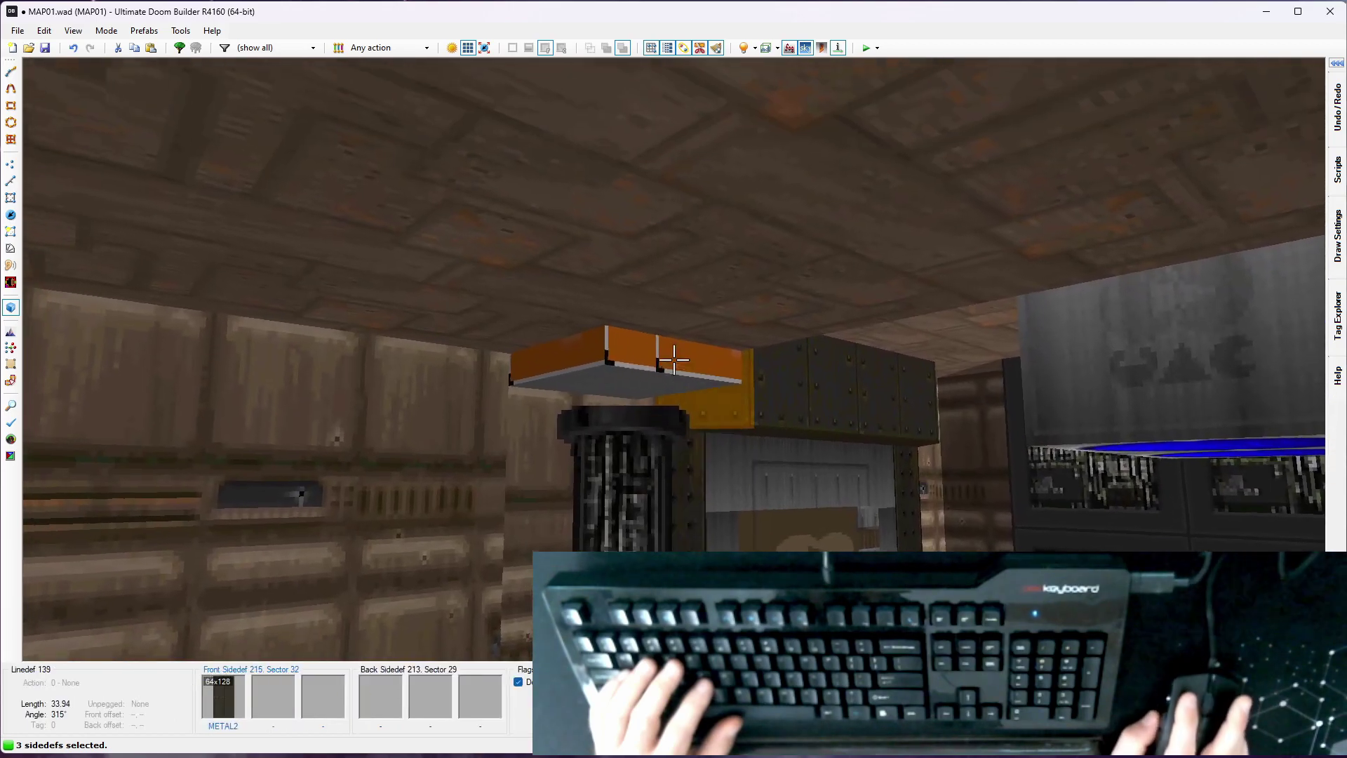
click(674, 360)
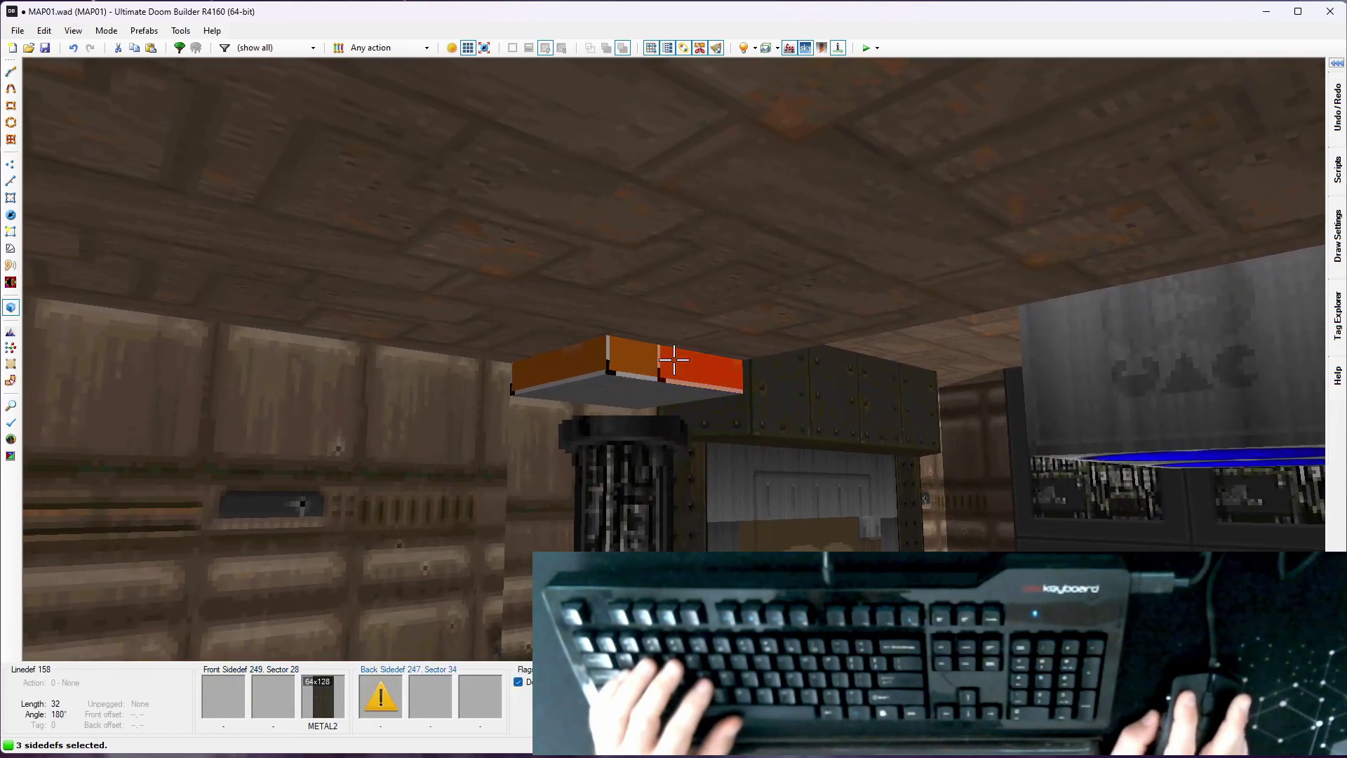
click(674, 359)
right_click(674, 359)
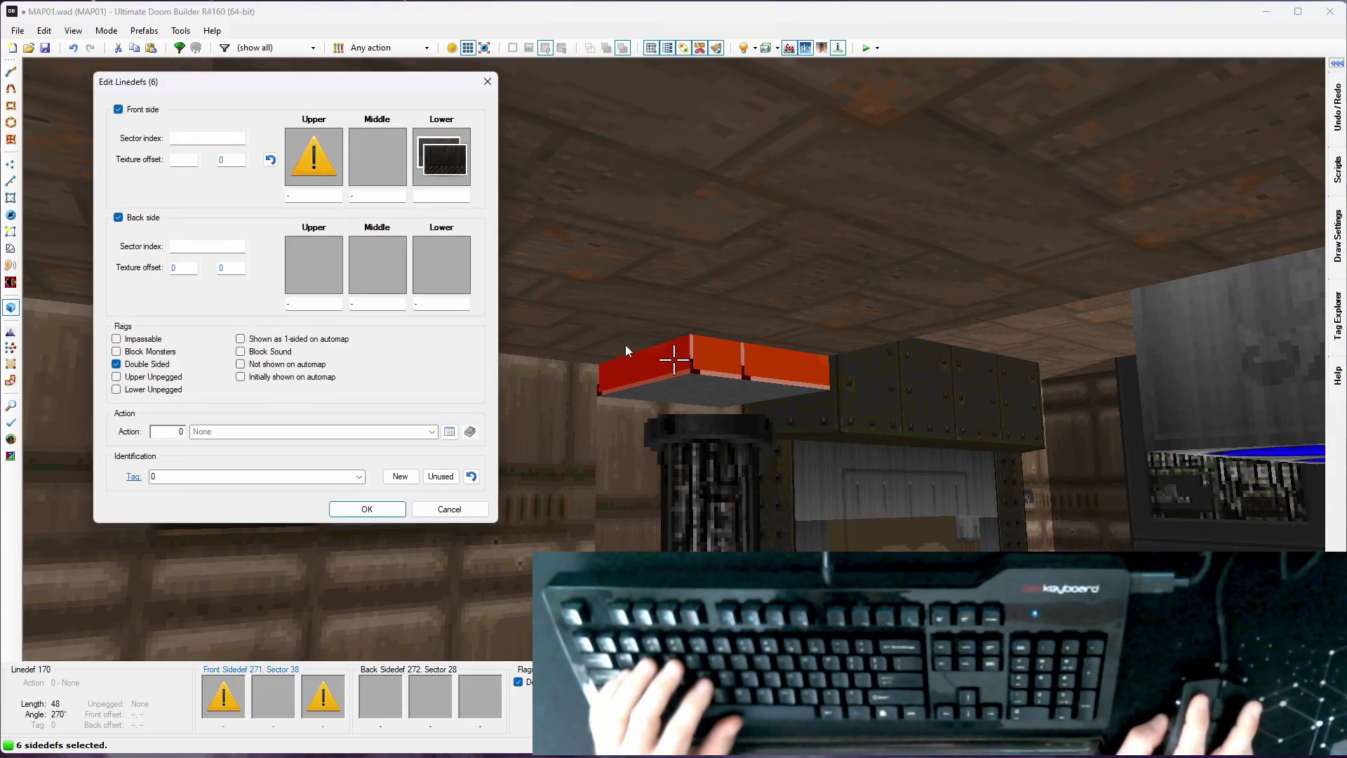
click(304, 150)
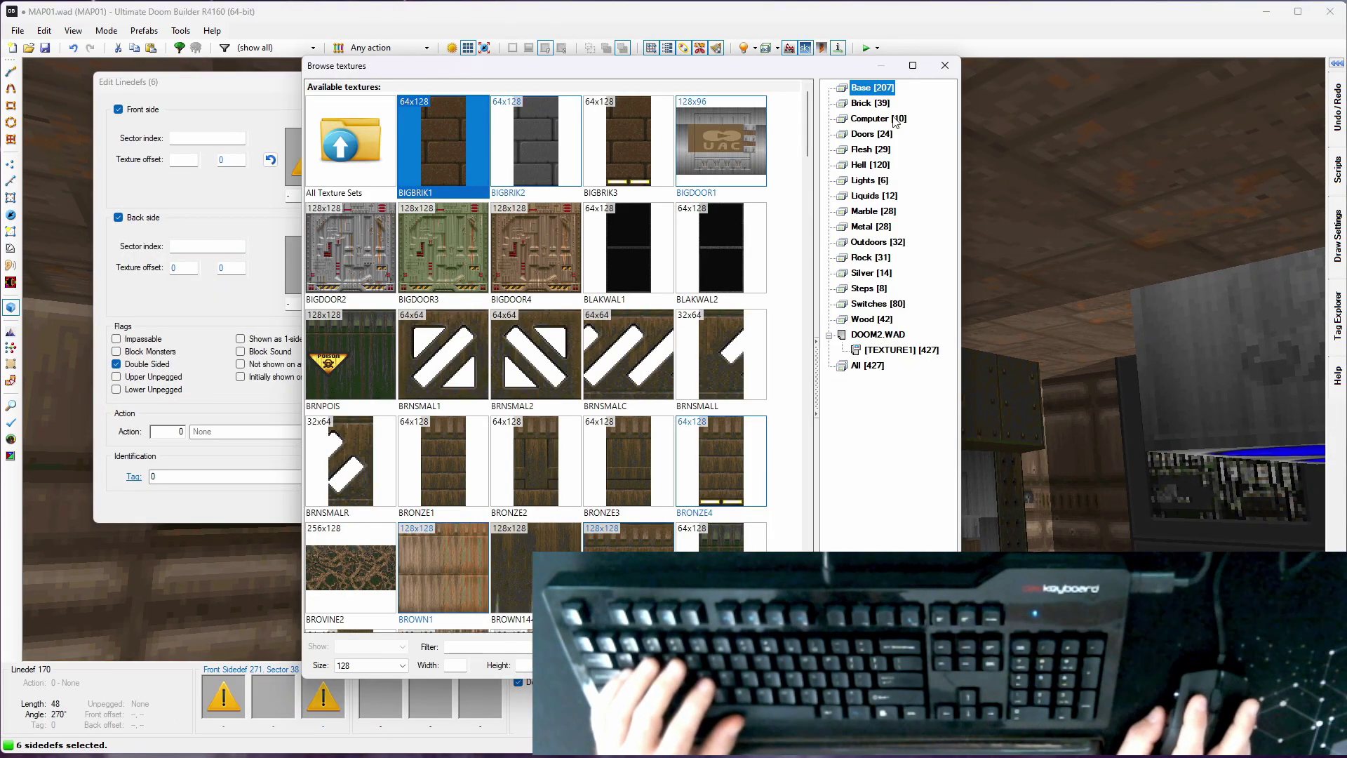
scroll(663, 442, down, 10)
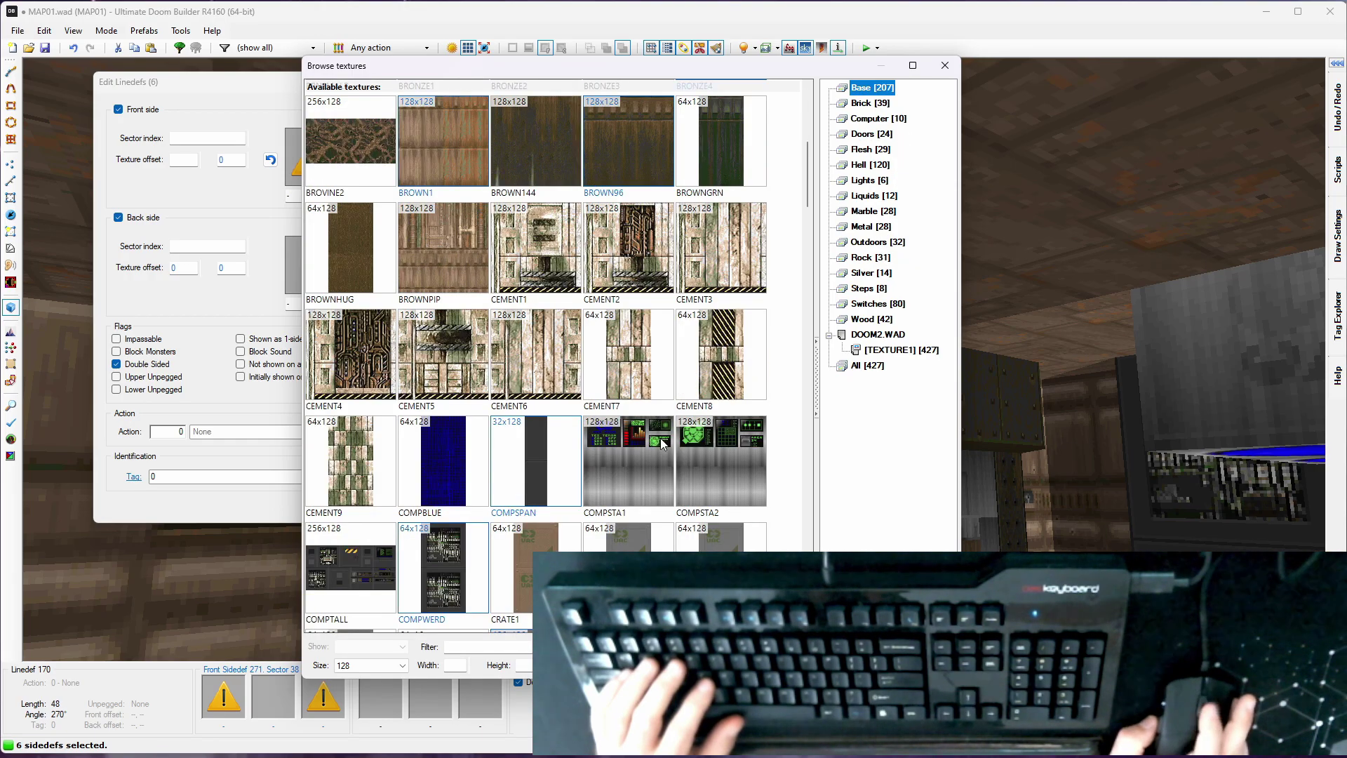
click(617, 364)
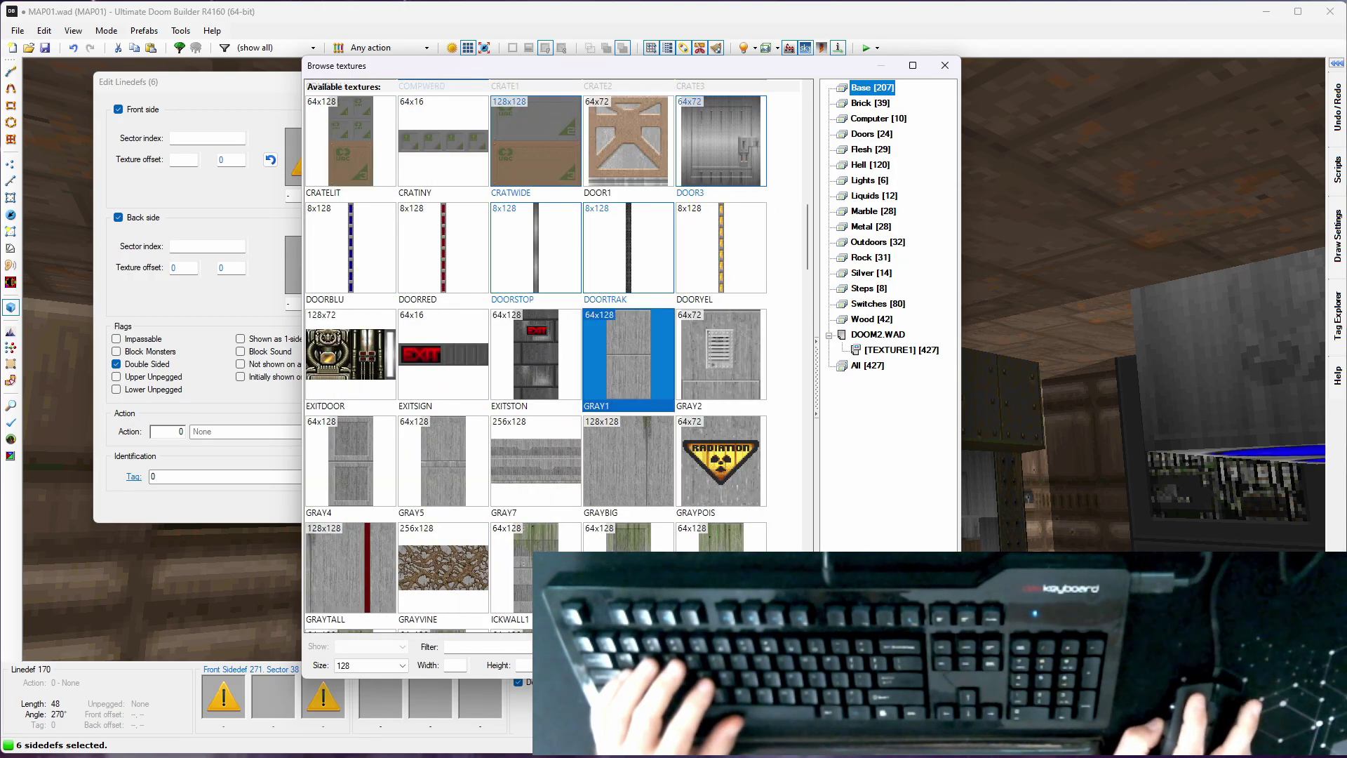
key(Return)
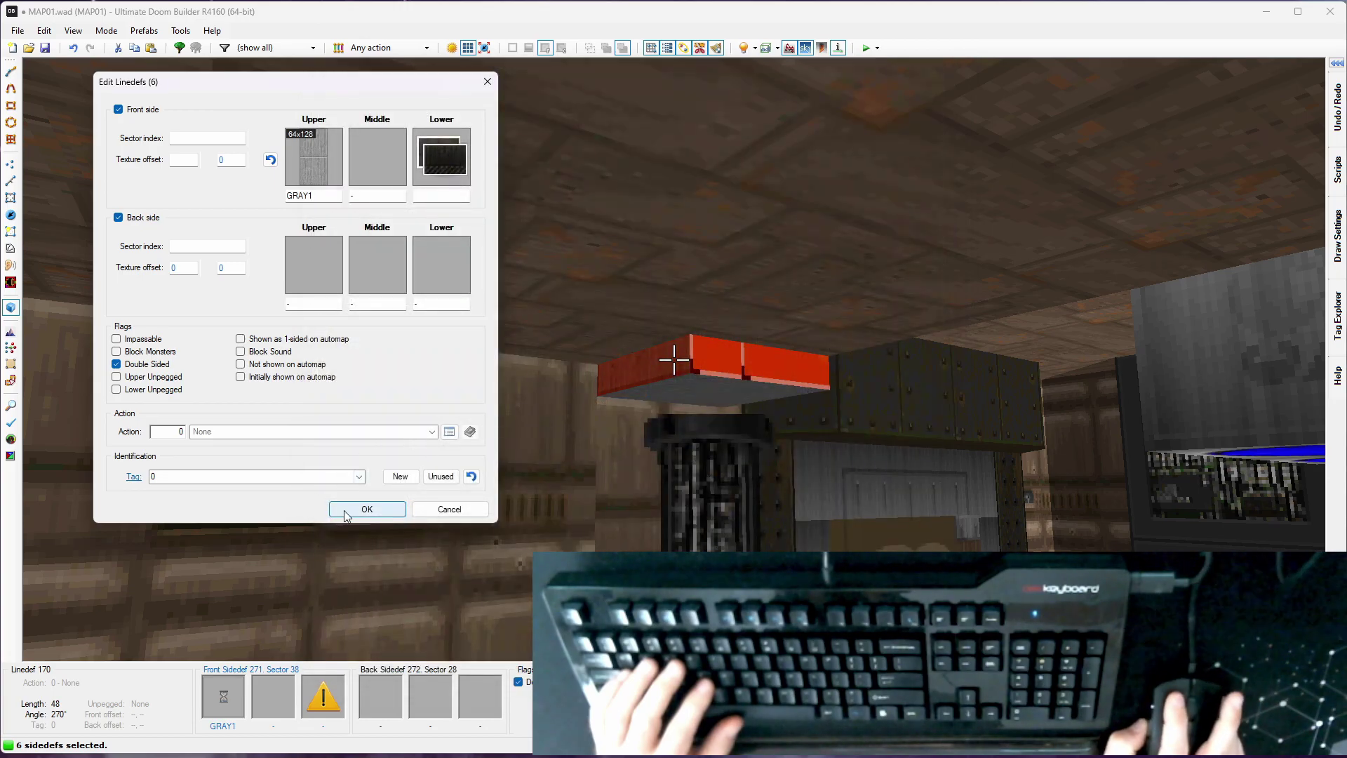
click(367, 509)
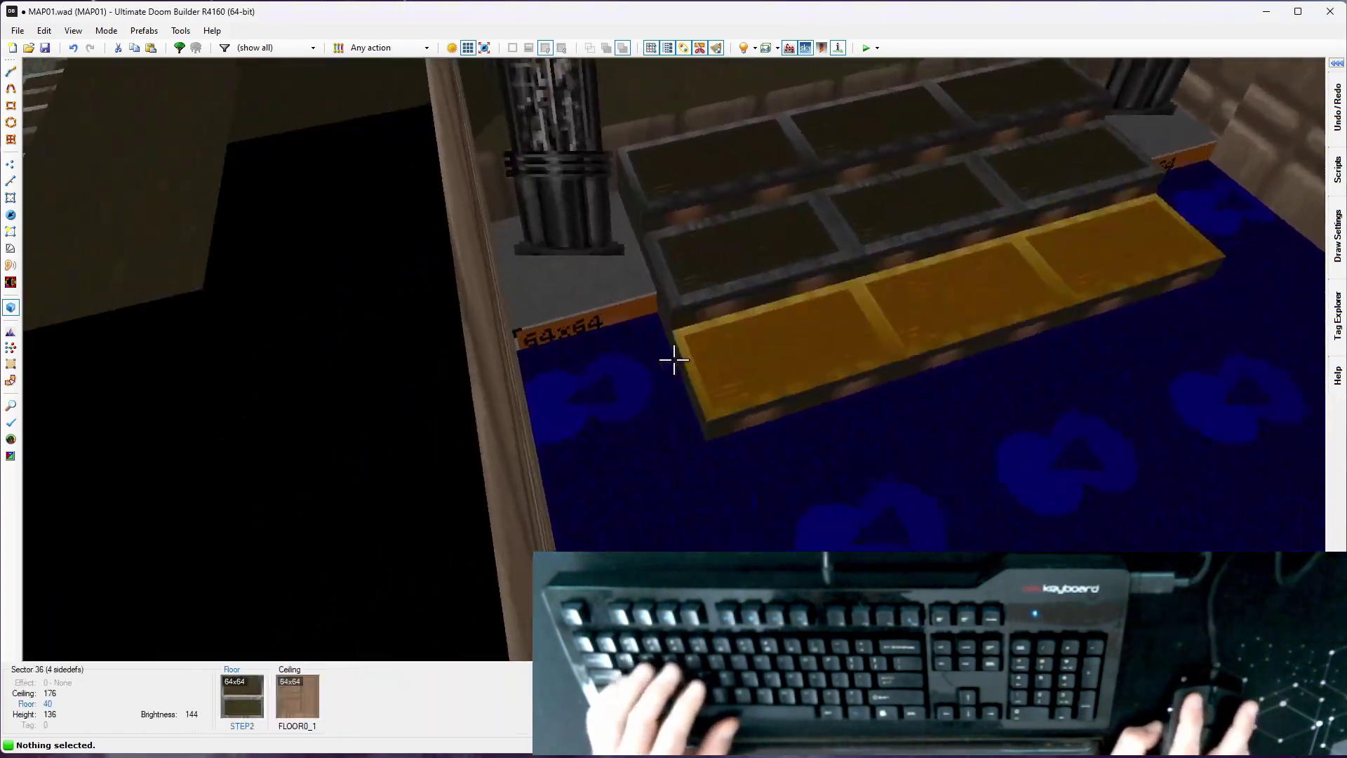
Paste the GRAY1 texture onto the remaining untextured stair-side faces of the lowered ceiling blocks above the pillars
key(e)
key(d)
key(e)
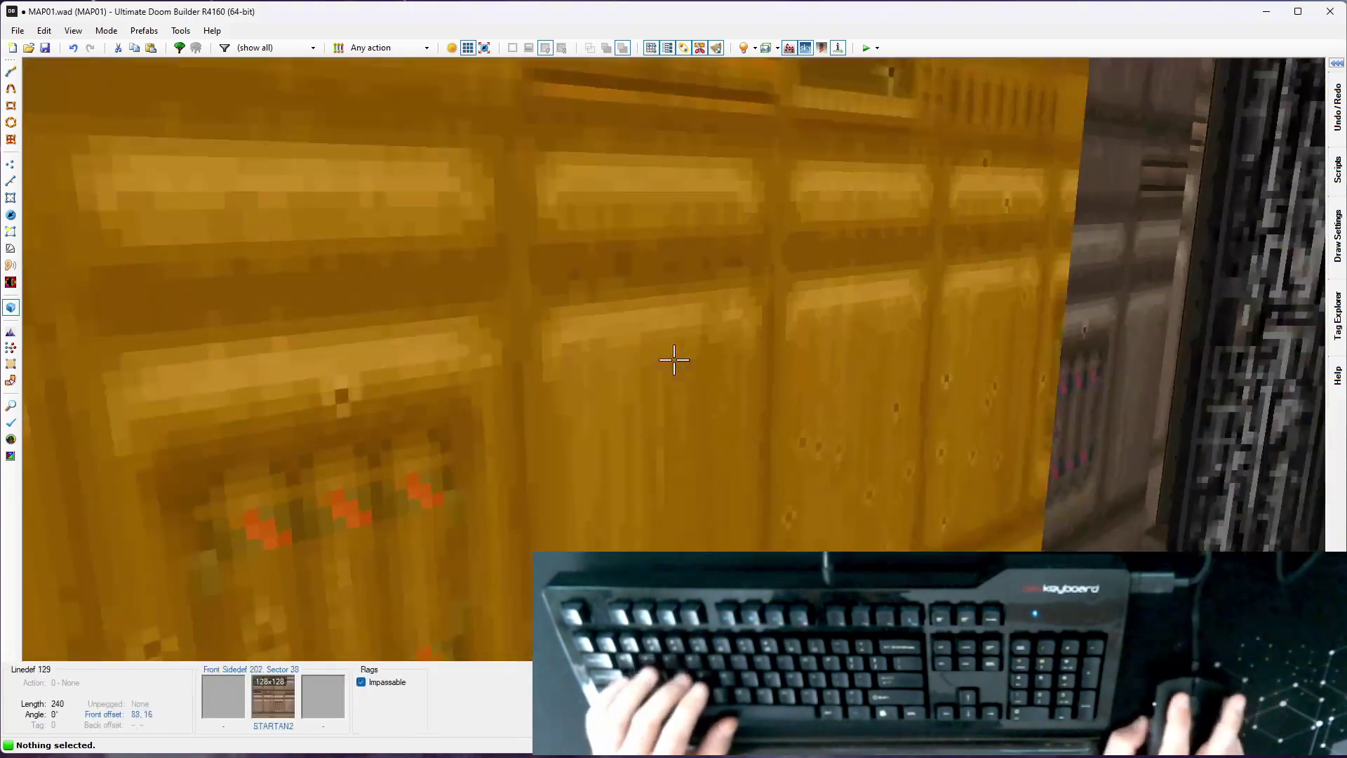
key(ctrl+v)
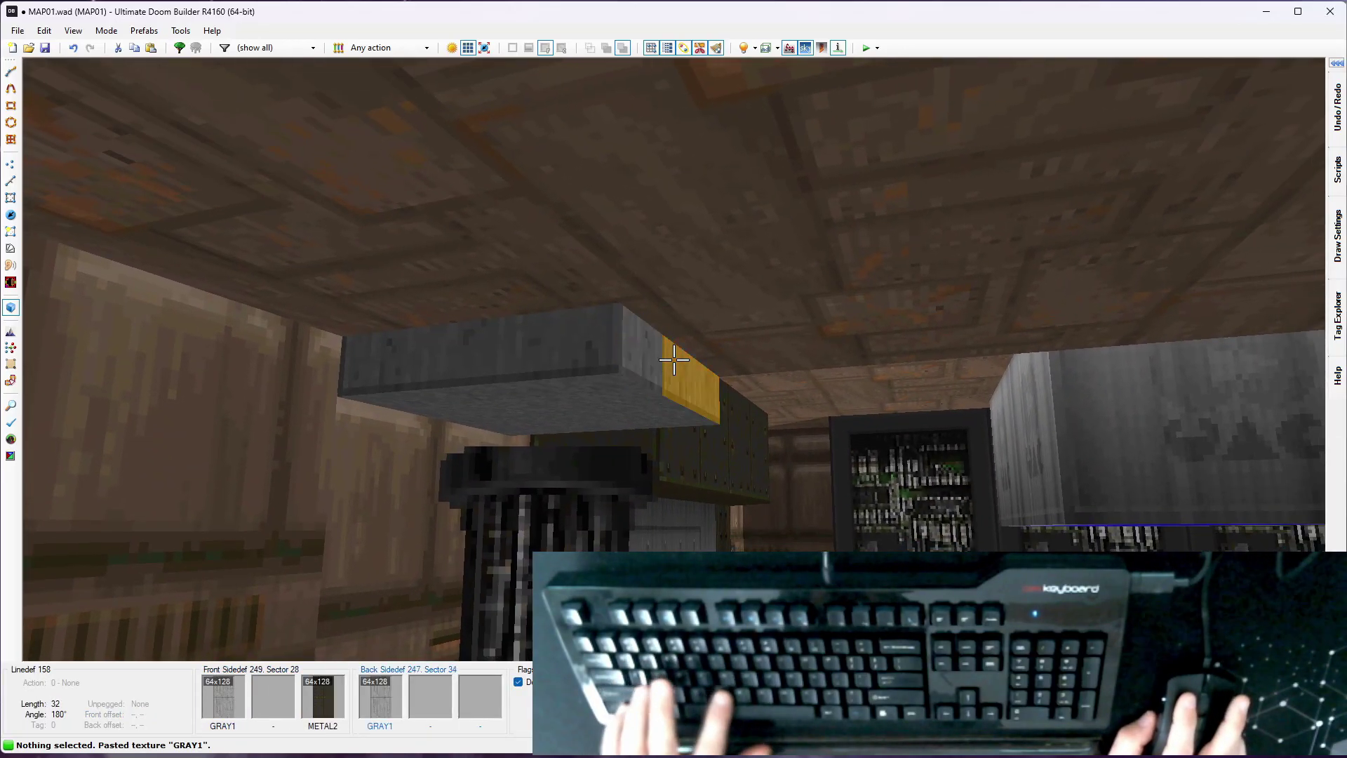
key(s)
key(ctrl+v)
key(ctrl+v)
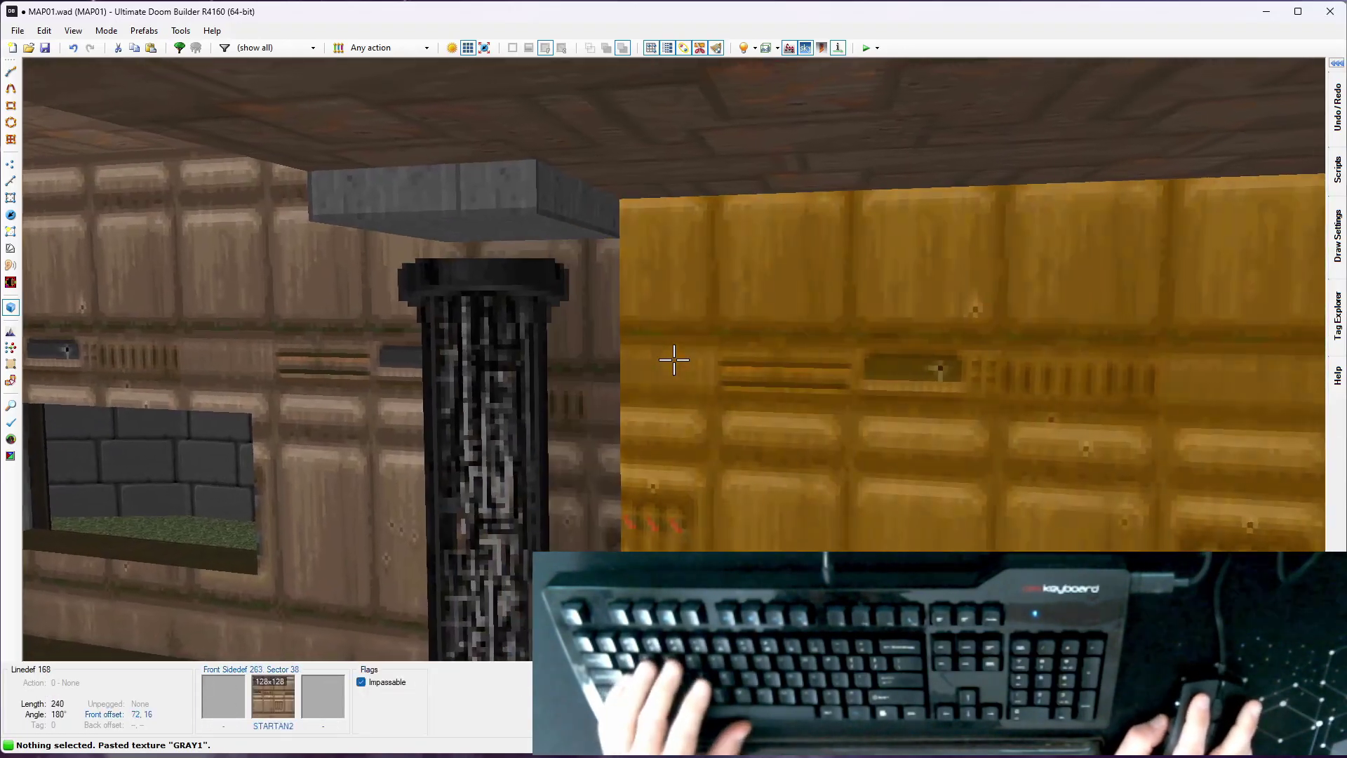
Paste the GRAY1 texture onto the untextured front faces of the raised floor bases under both pillars
key(e)
key(d)
key(e)
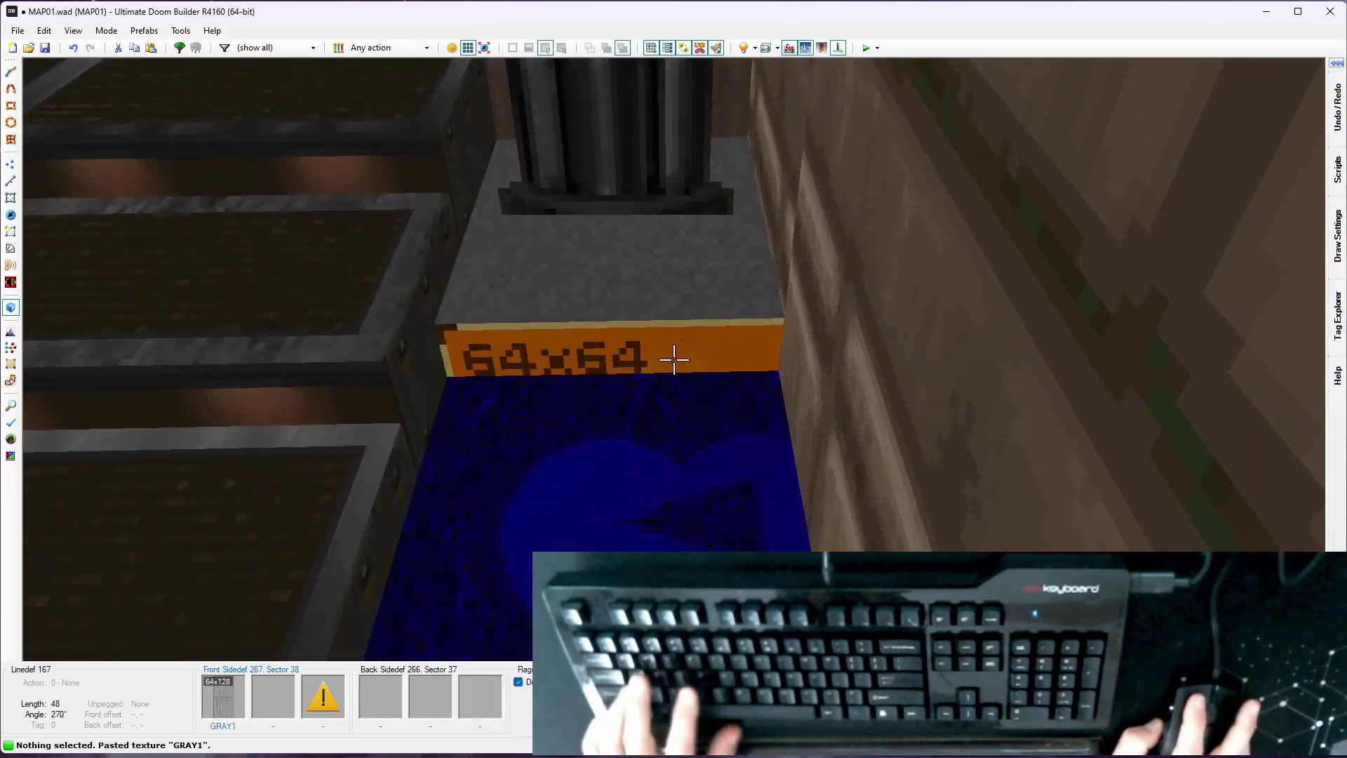
key(e)
key(d)
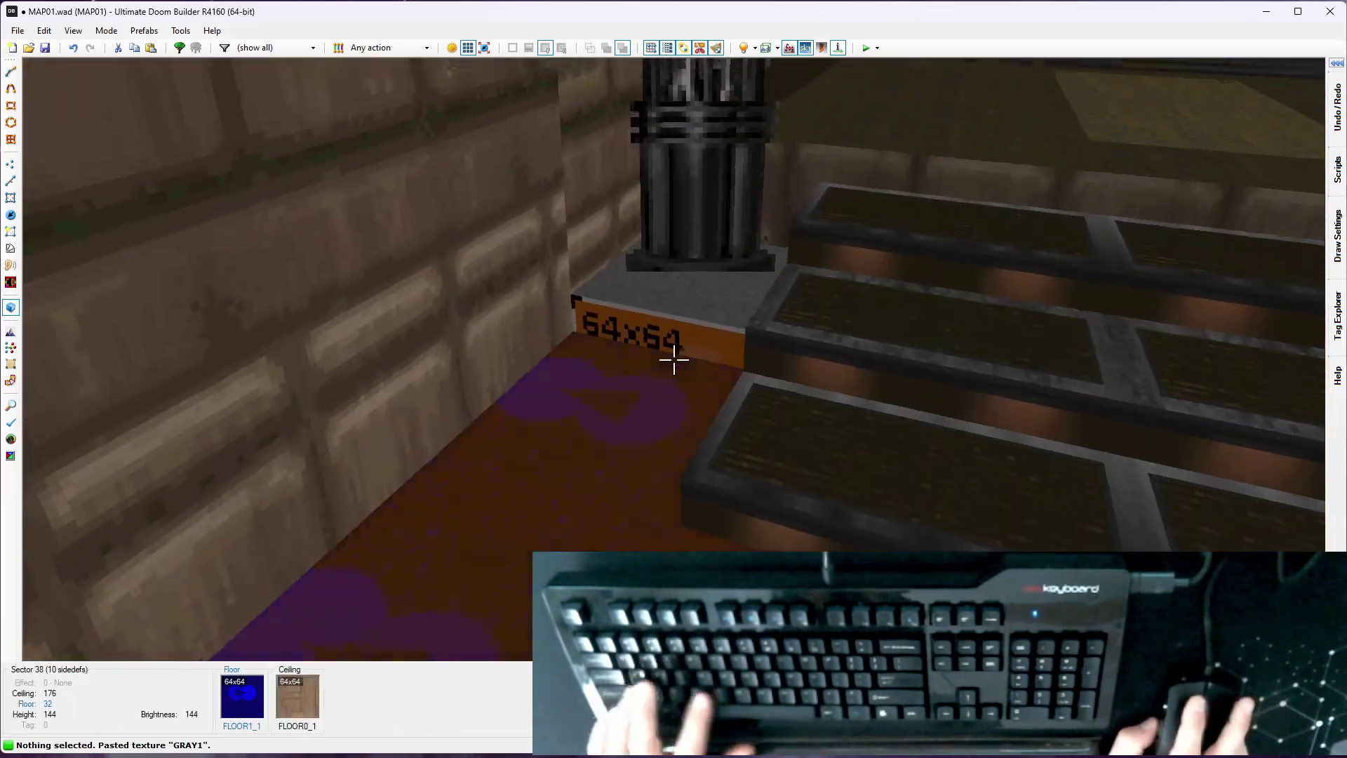
key(ctrl+v)
Paste the GRAY1 texture onto the remaining STARTAN2 faces of the ceiling blocks above the pillars and auto-align the room's wall textures in X and Y
key(e)
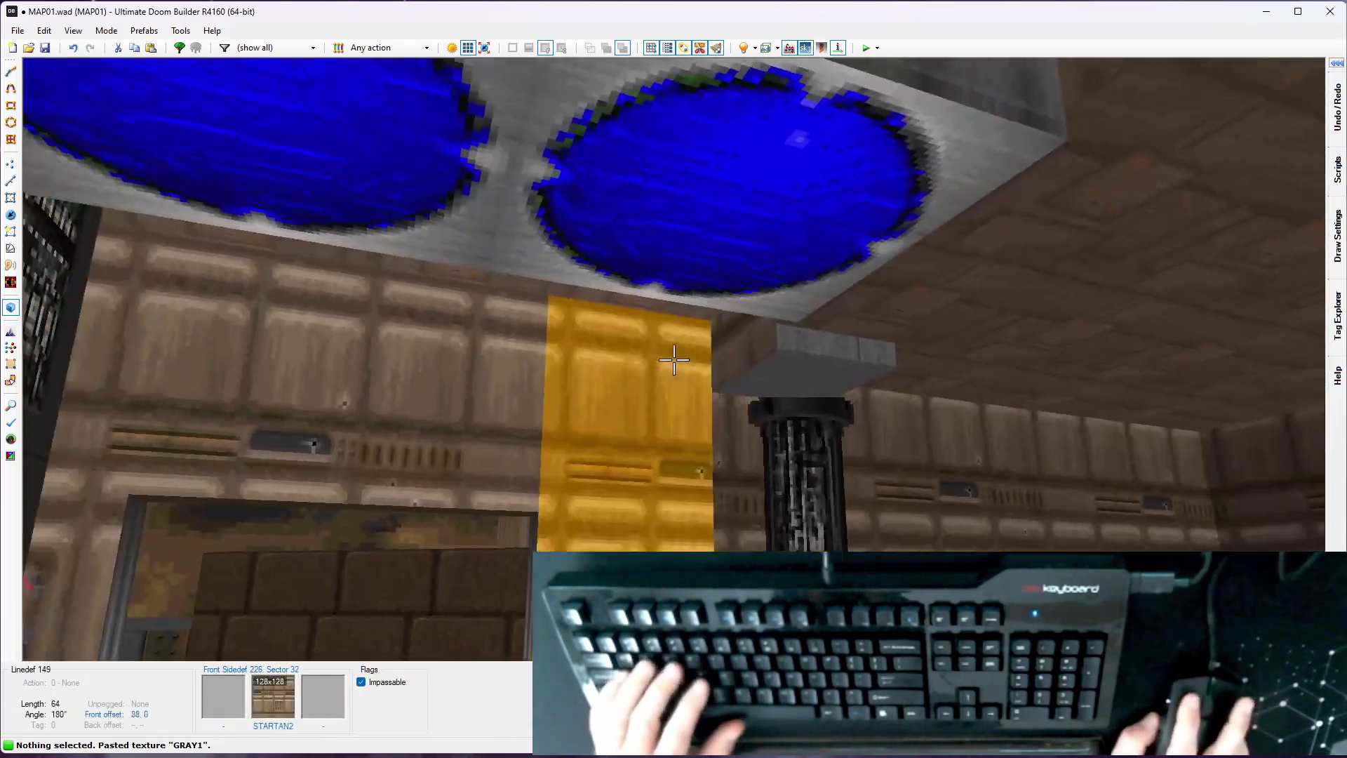
key(d)
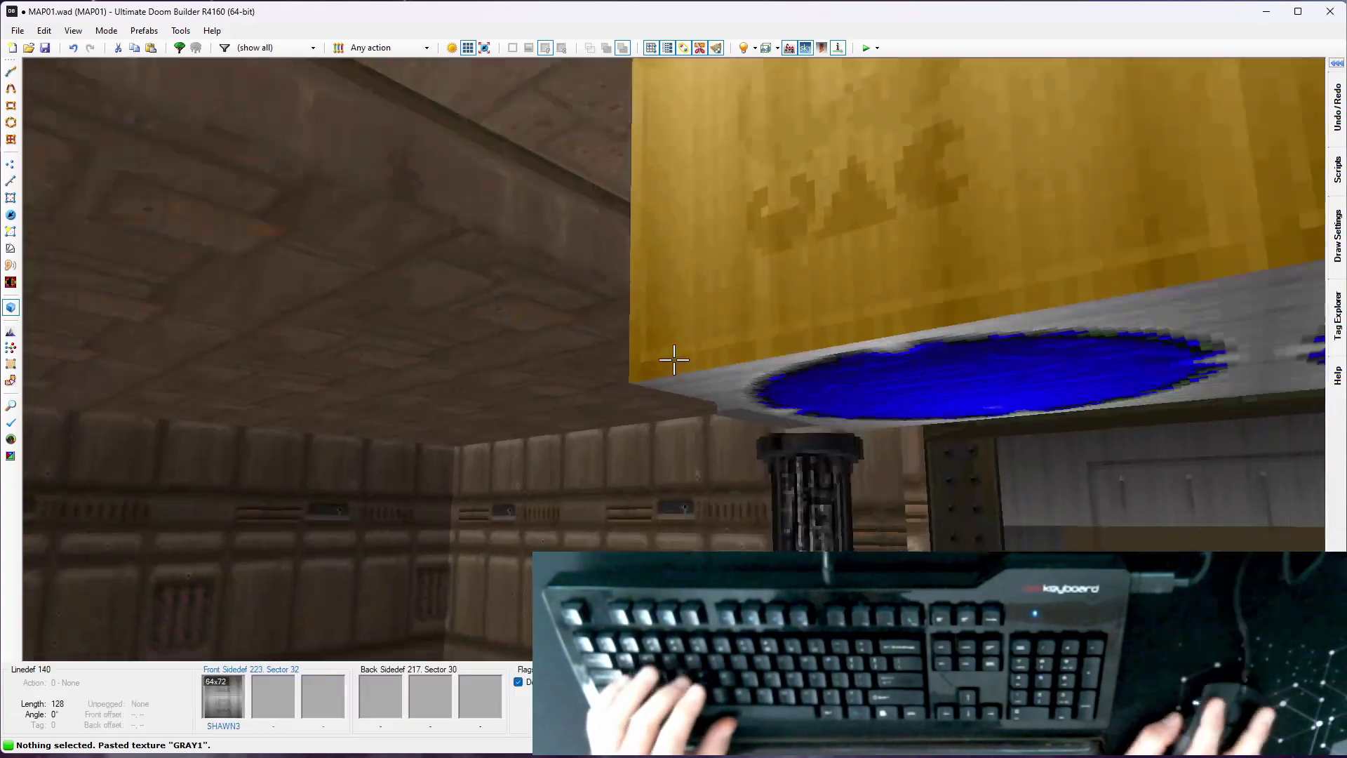
key(e)
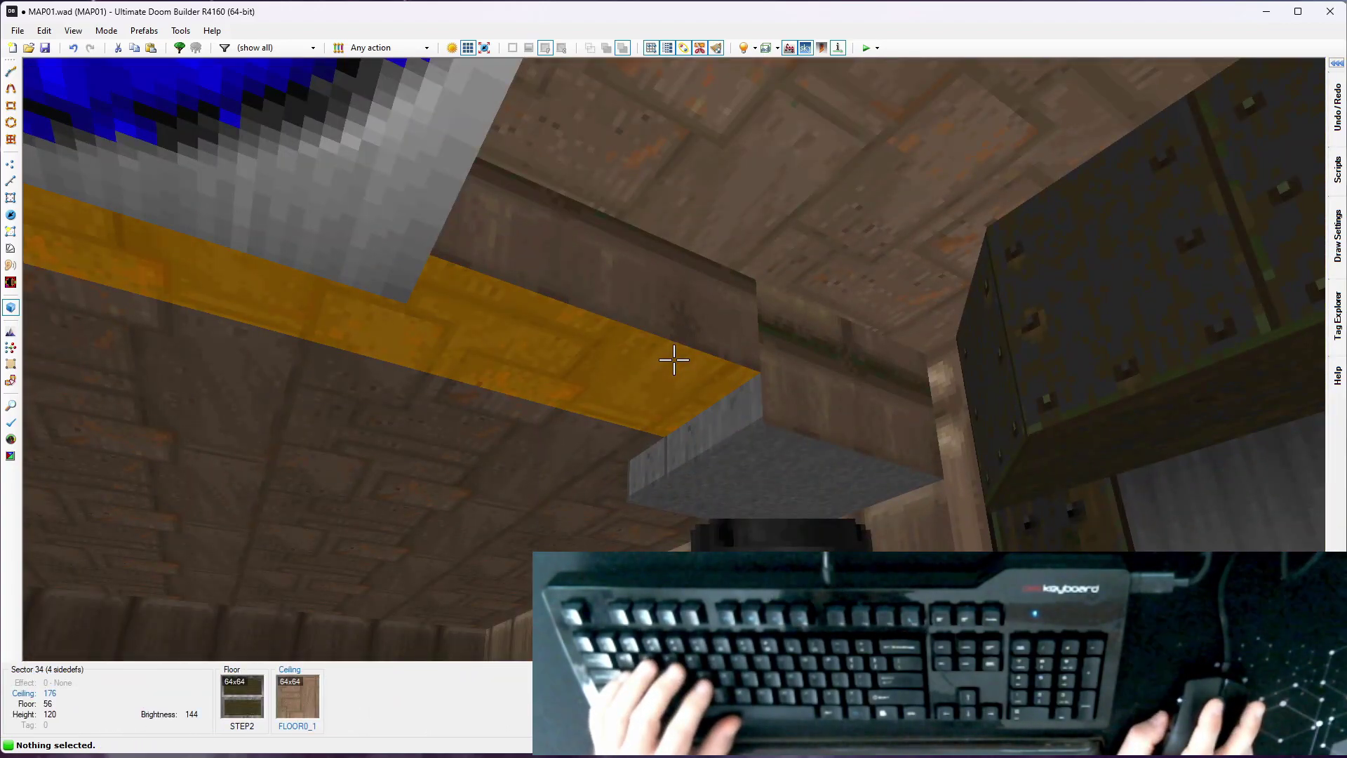
key(w)
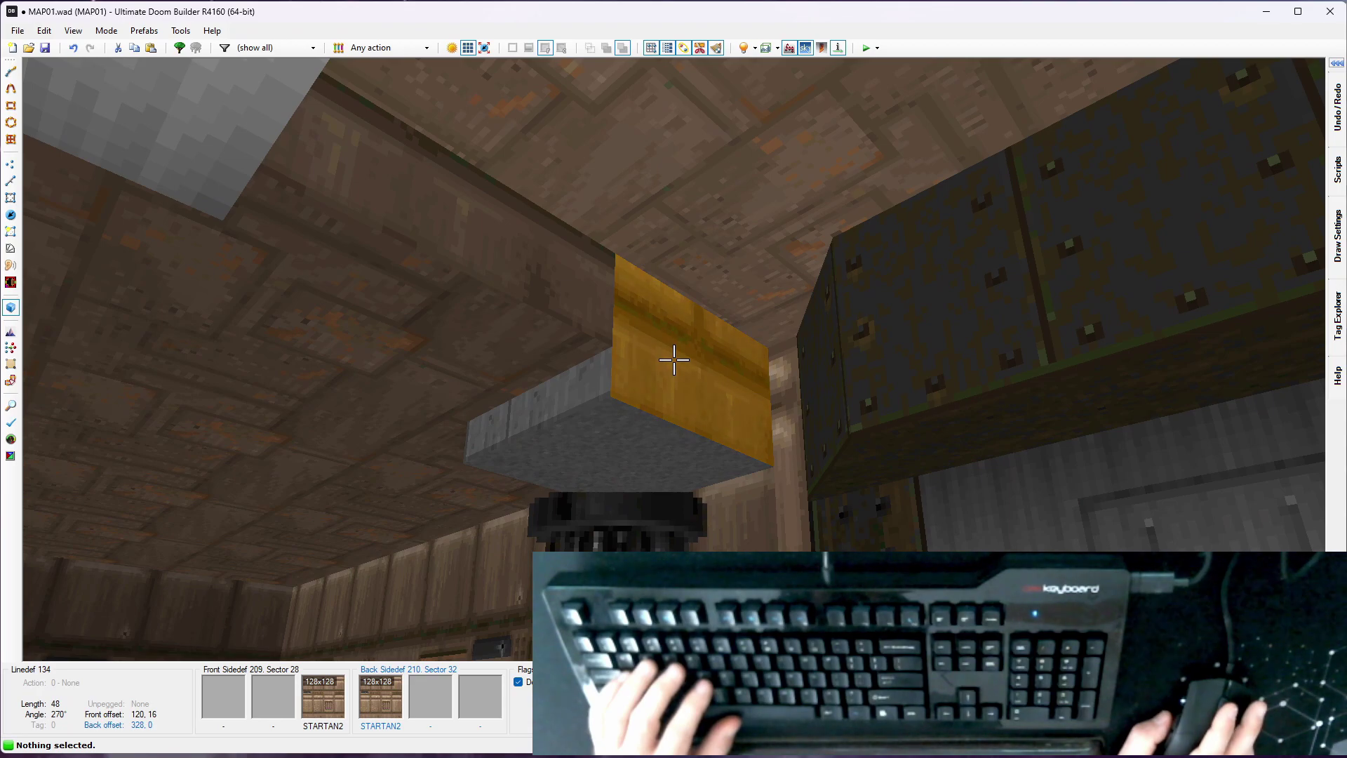
key(ctrl+v)
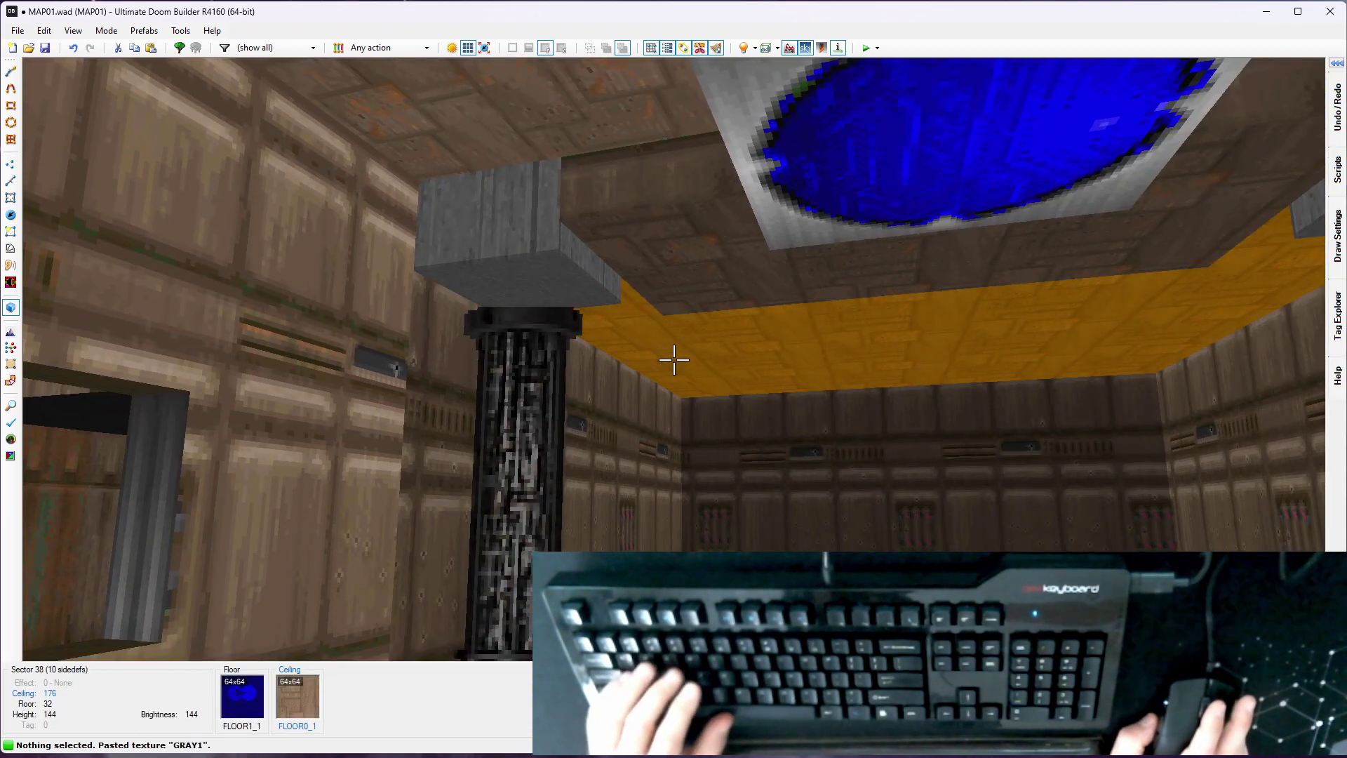
key(d)
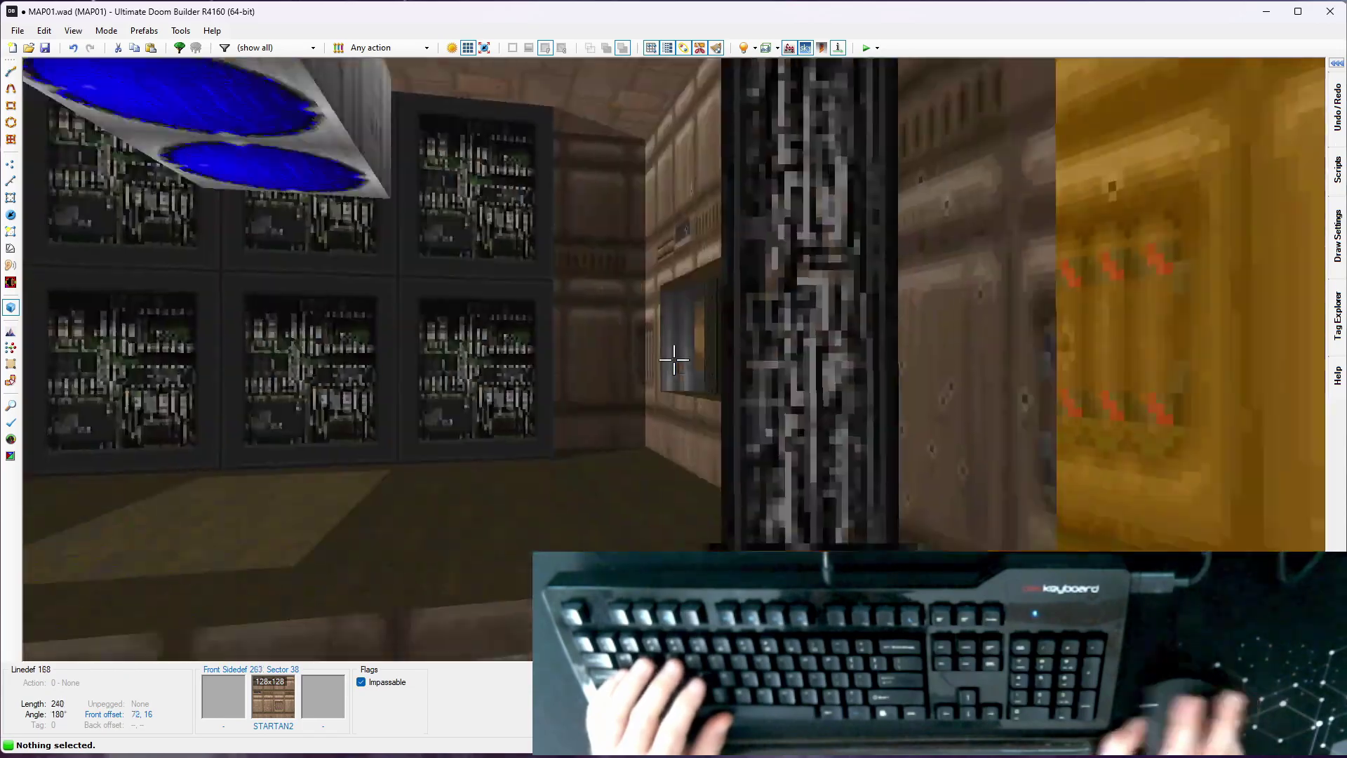
key(e)
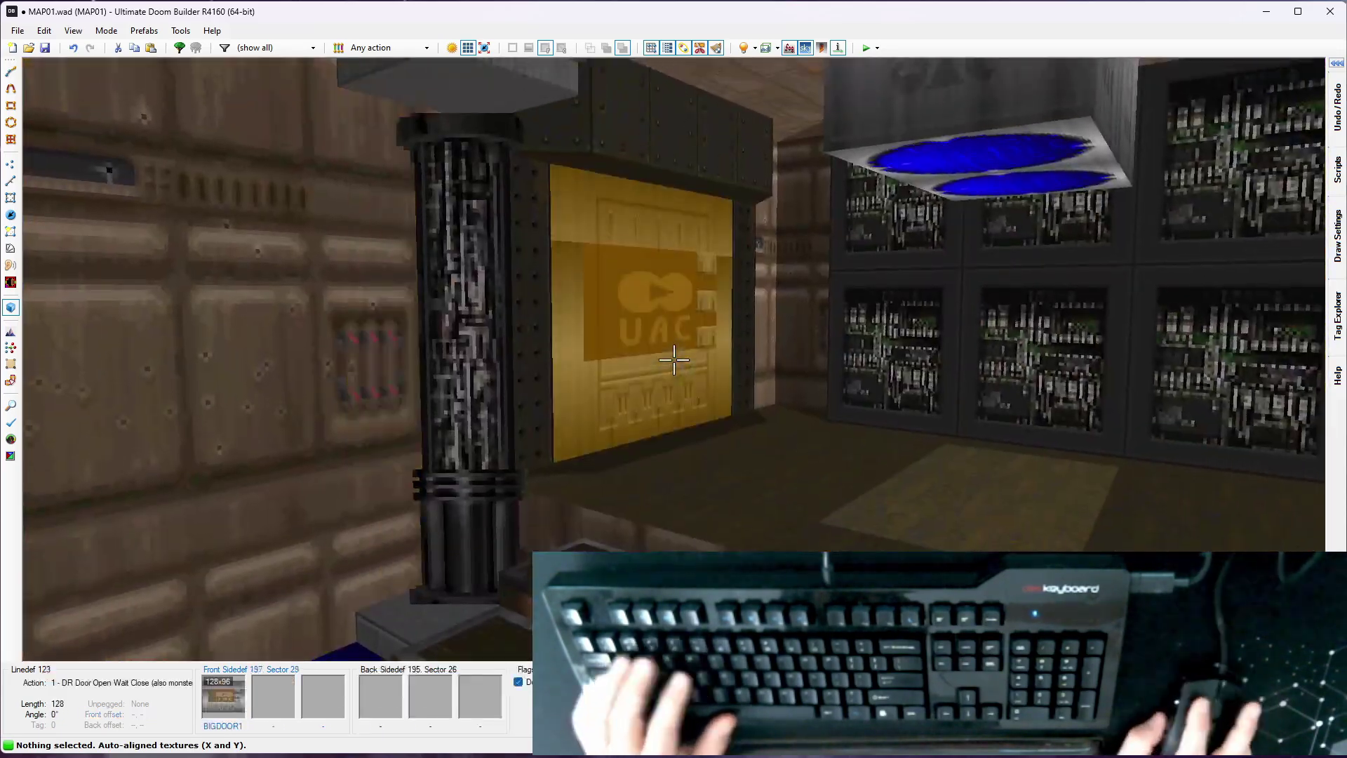
Test the map in Crispy Doom, walking up the outdoor stairs into the indoor room to examine the pillars and ceiling blocks, and quit the game
key(q)
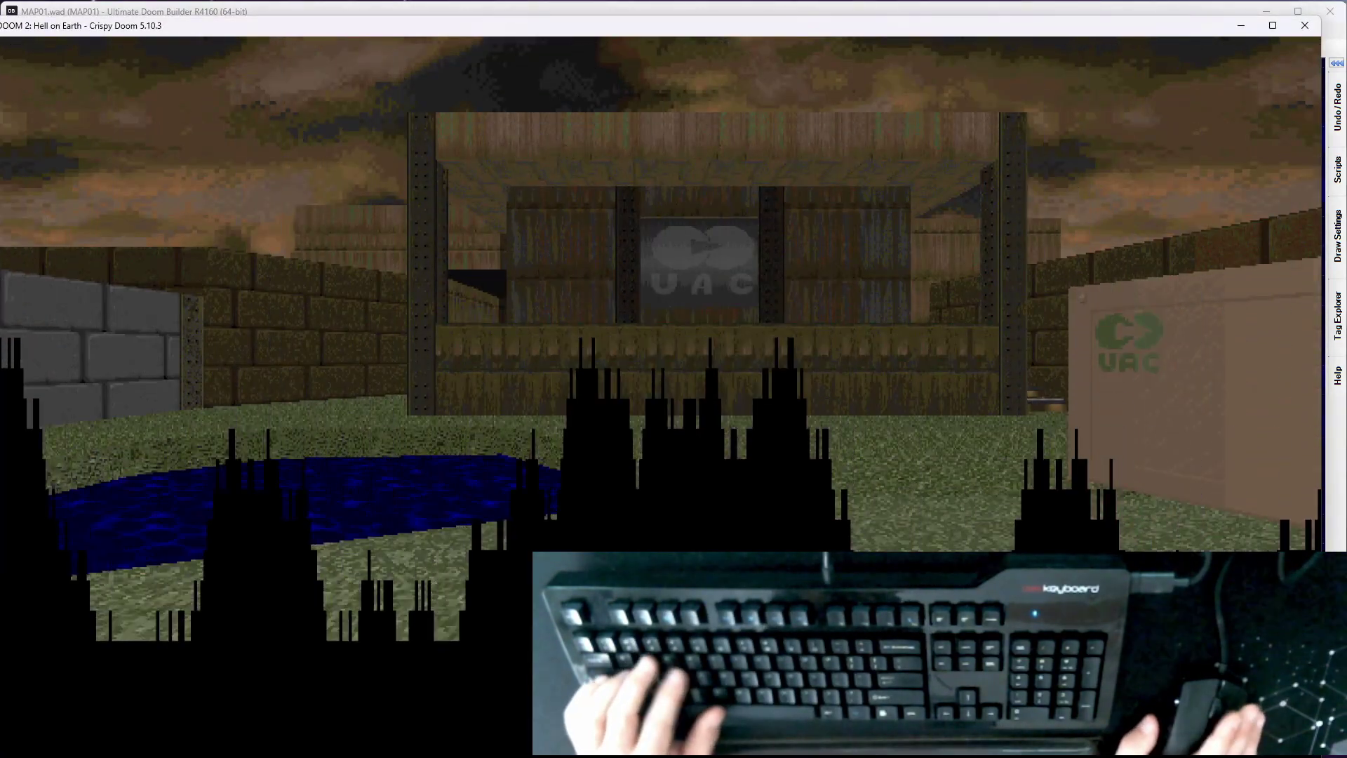
key(w)
key(w)
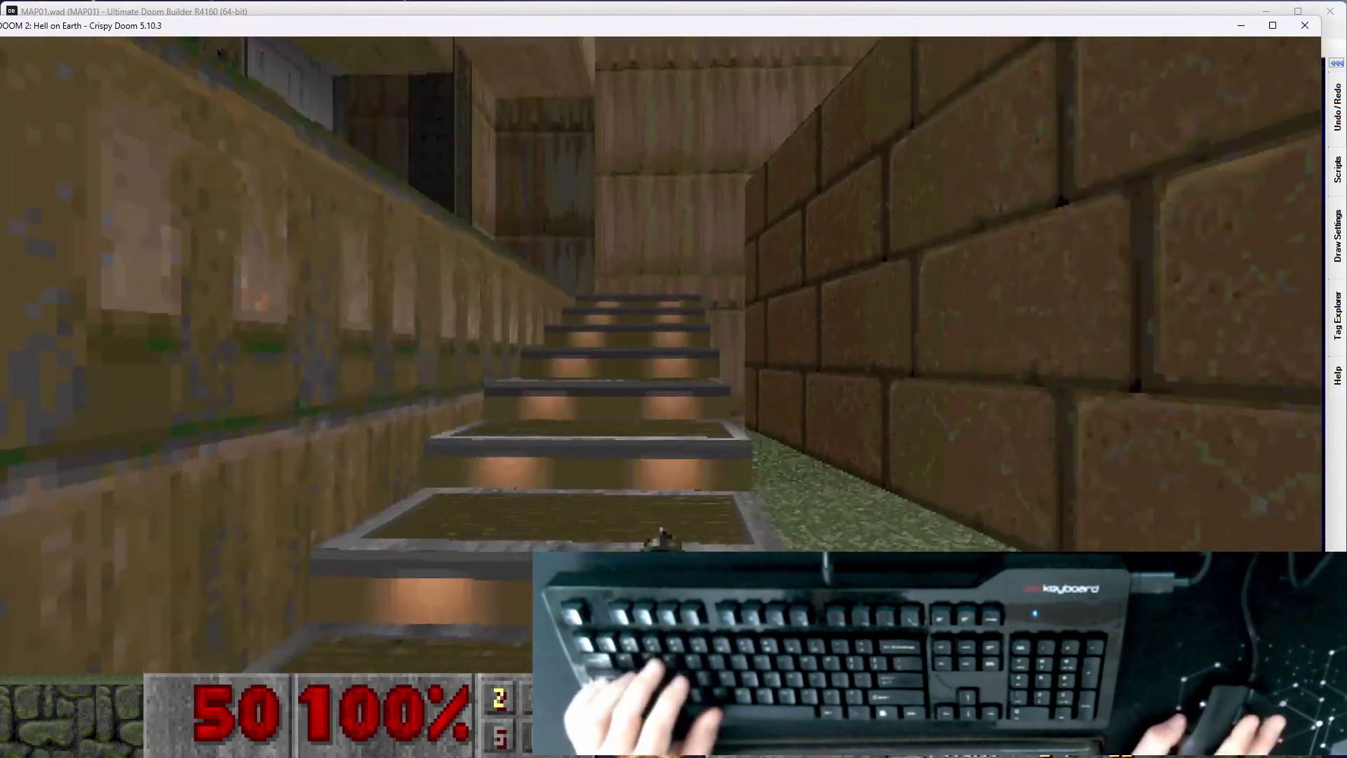
key(w)
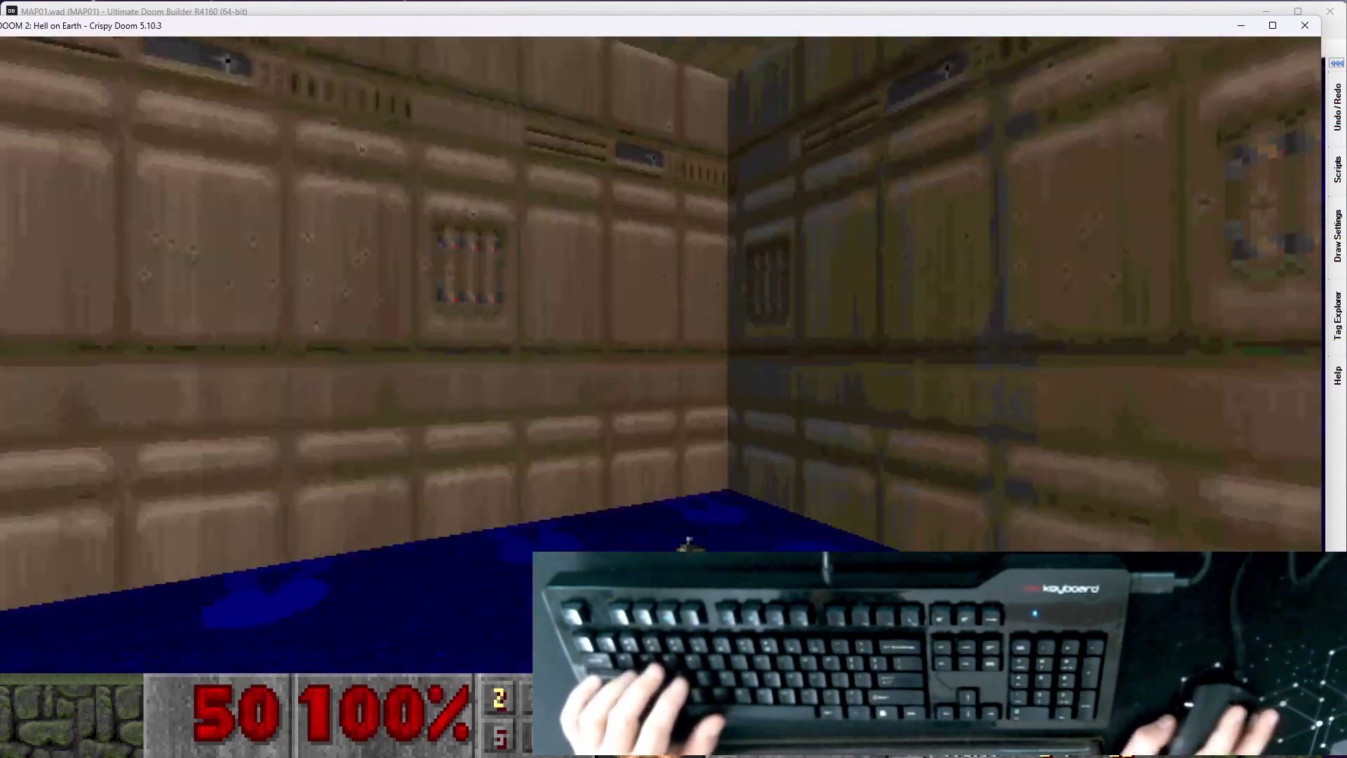
key(w)
key(w)
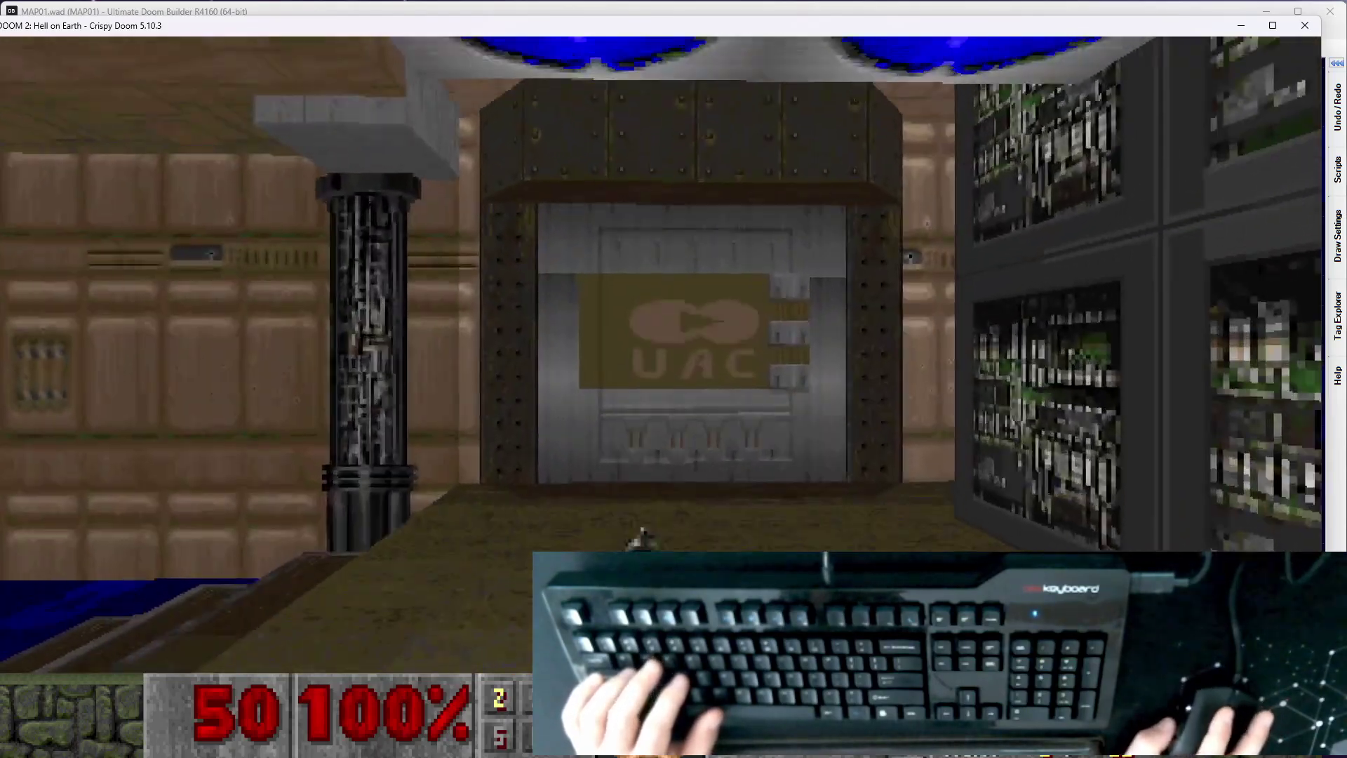
key(w)
key(w)
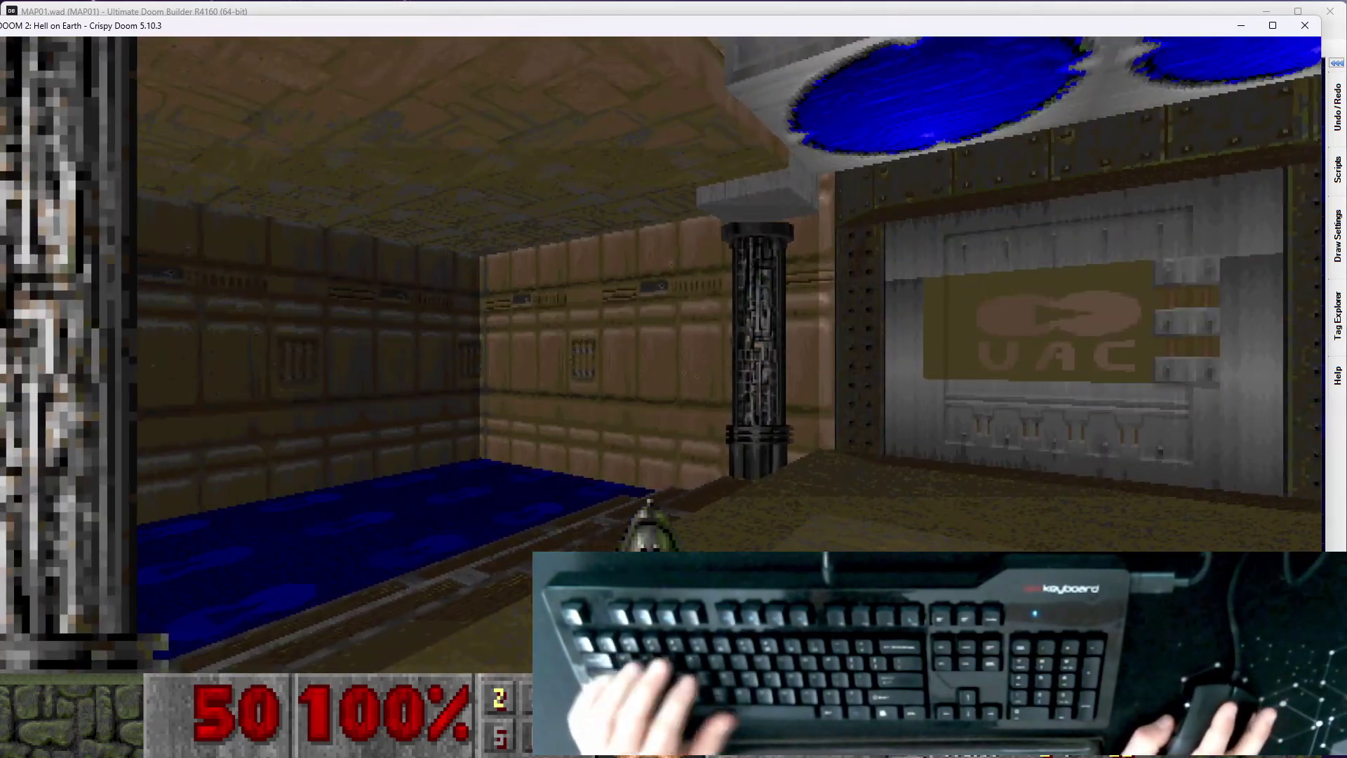
key(F10)
key(y)
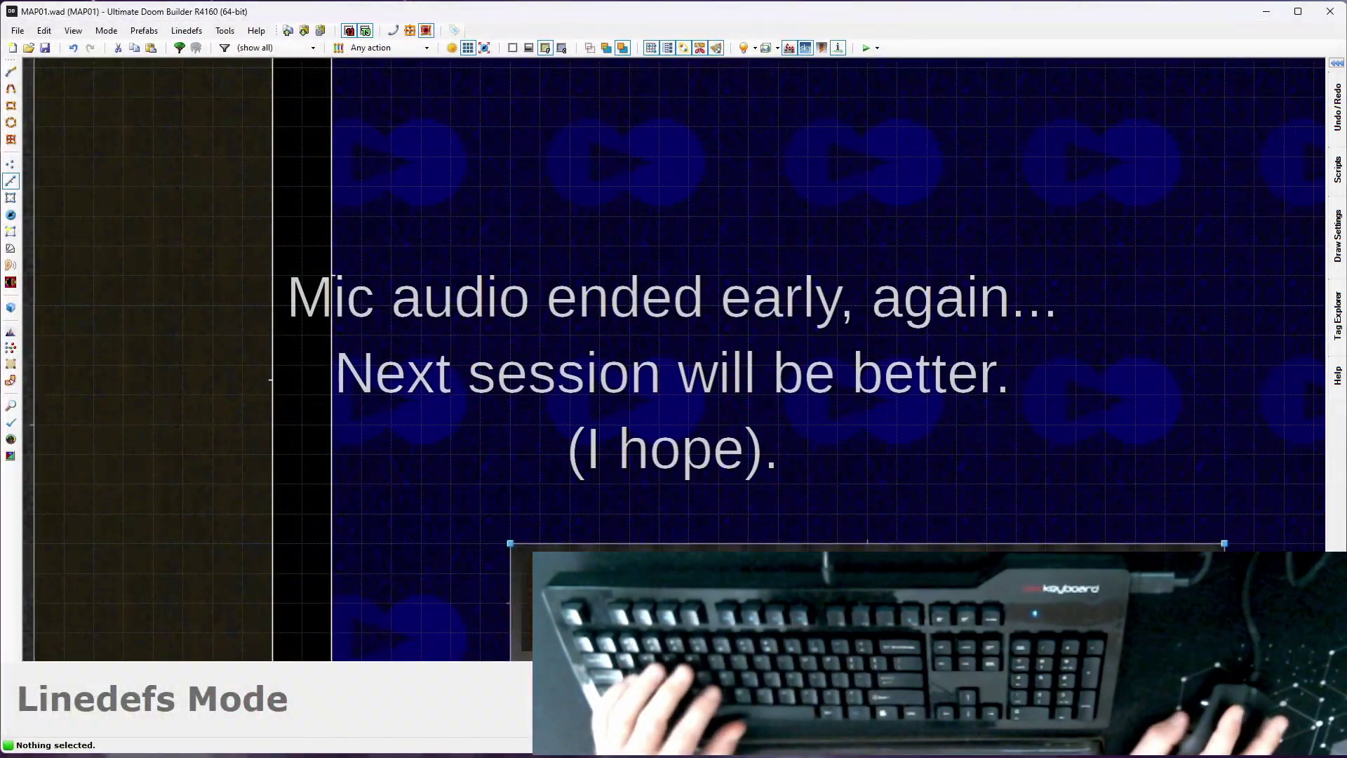